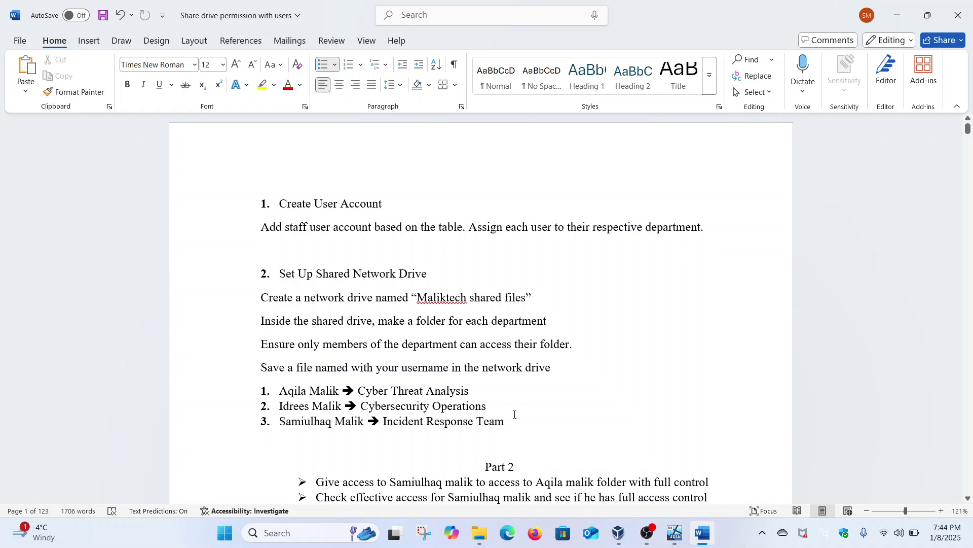
Review the task document's Maliktech drive name, department assignments and Part 2 full-access bullet.
{"action": "left_click", "coordinate": [306, 219]}
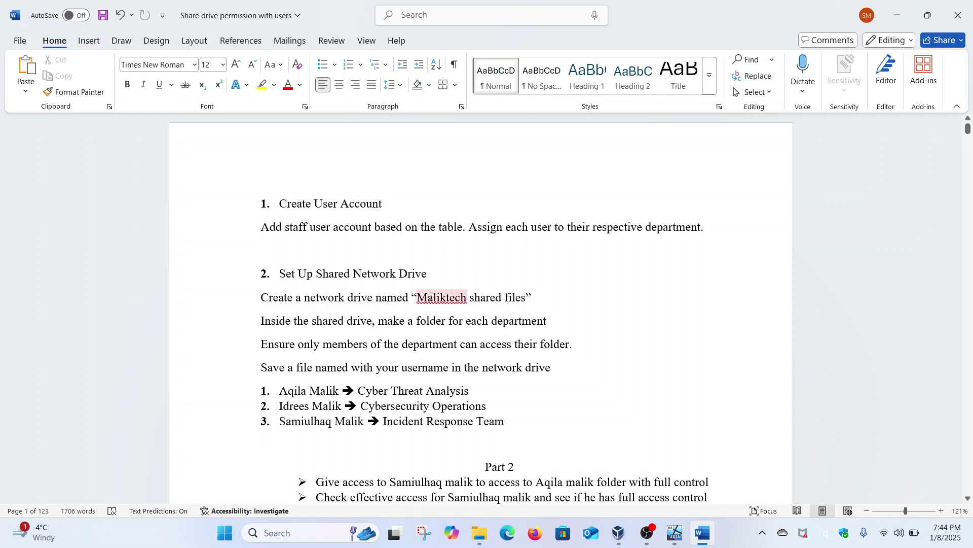
{"action": "left_click_drag", "start_coordinate": [418, 296], "coordinate": [466, 299]}
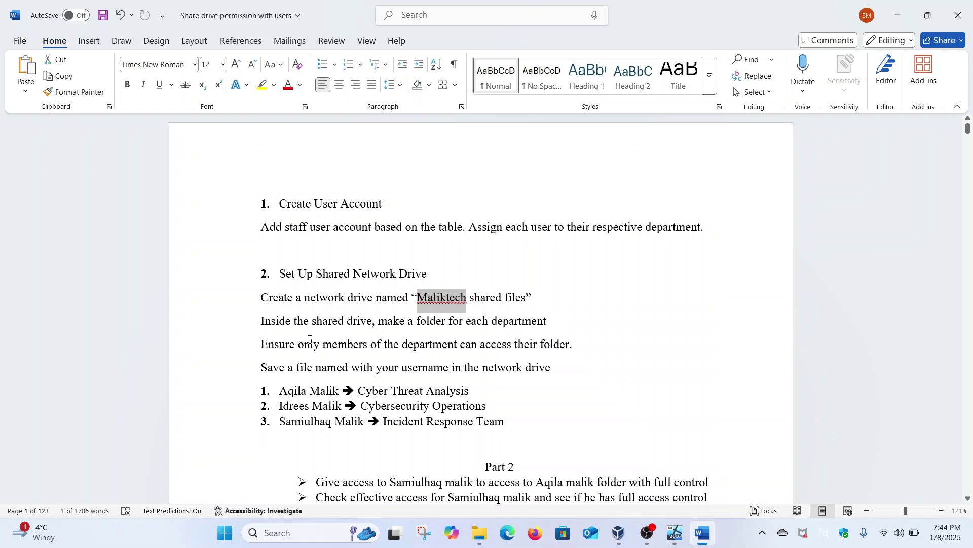
{"action": "left_click_drag", "start_coordinate": [359, 391], "coordinate": [487, 408]}
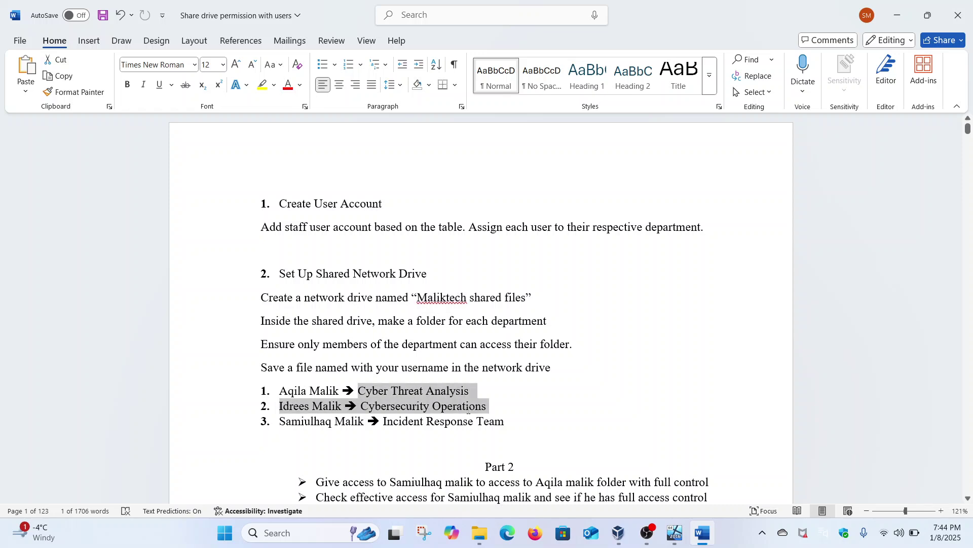
{"action": "left_click", "coordinate": [405, 397]}
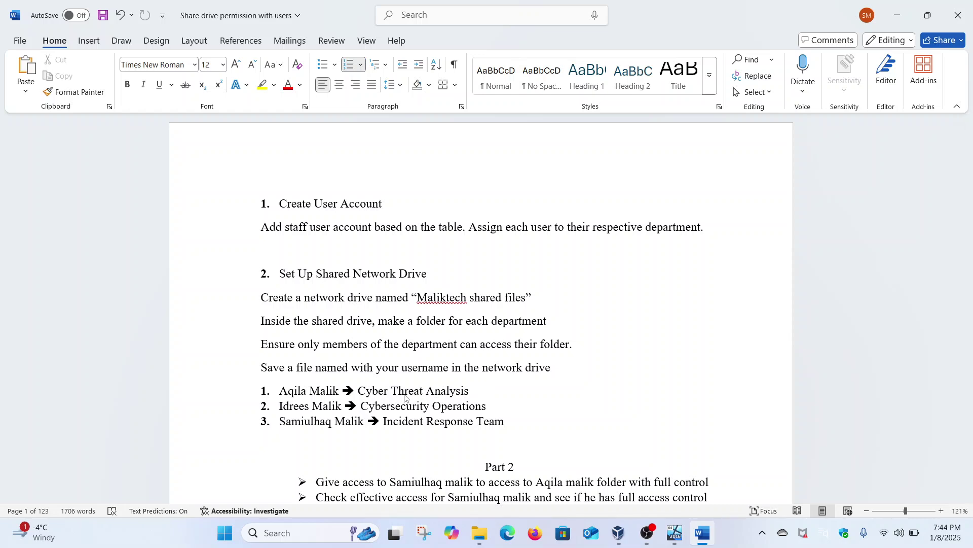
{"action": "scroll", "coordinate": [405, 397], "scroll_direction": "down", "scroll_amount": 1}
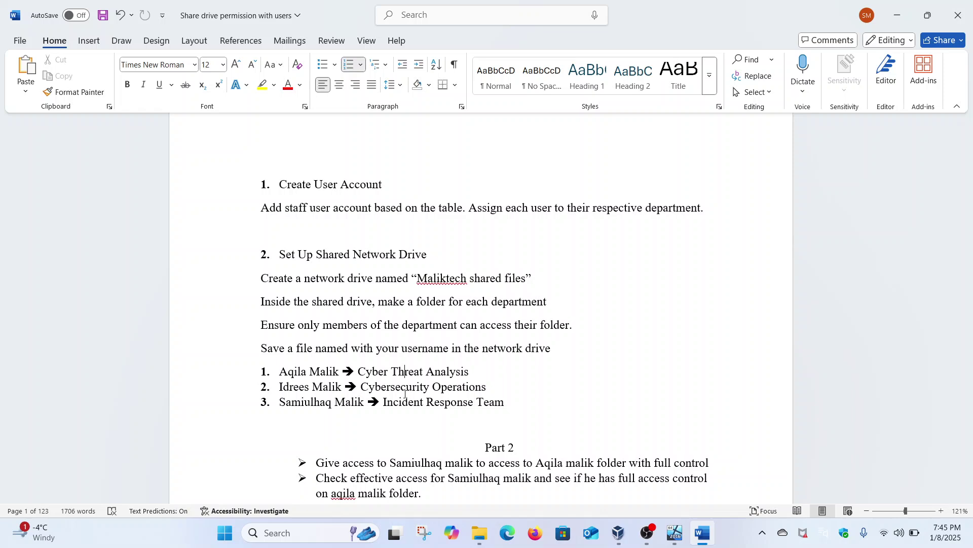
{"action": "scroll", "coordinate": [405, 393], "scroll_direction": "down", "scroll_amount": 3}
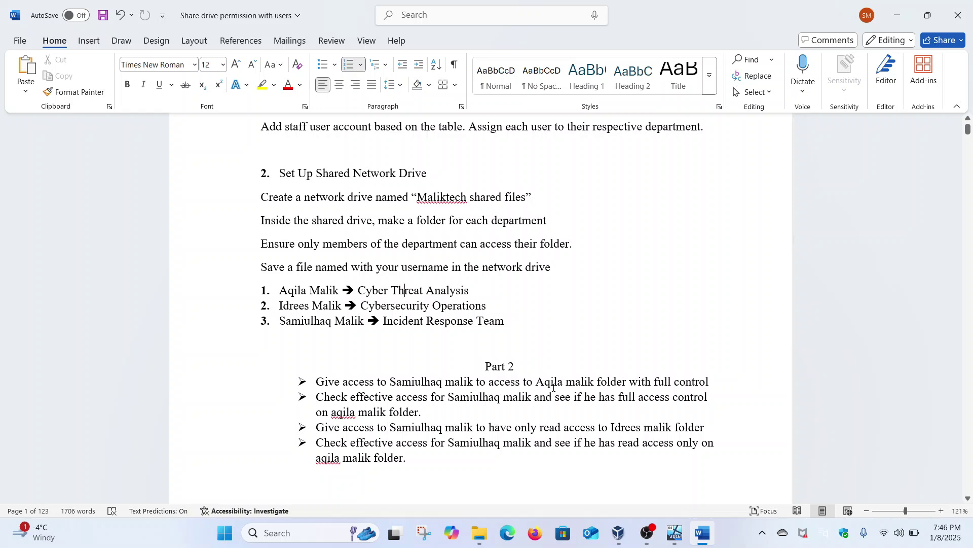
{"action": "left_click_drag", "start_coordinate": [317, 398], "coordinate": [458, 417]}
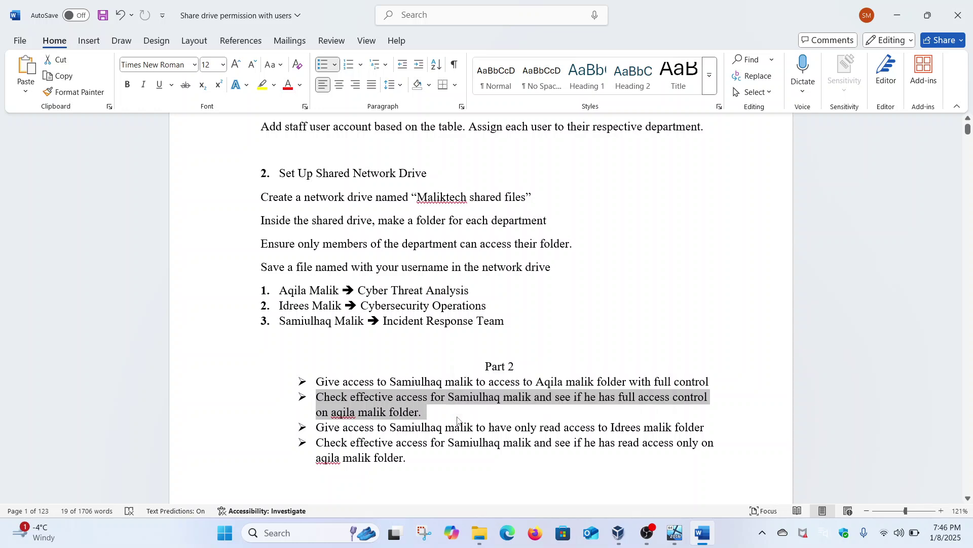
{"action": "left_click", "coordinate": [458, 417]}
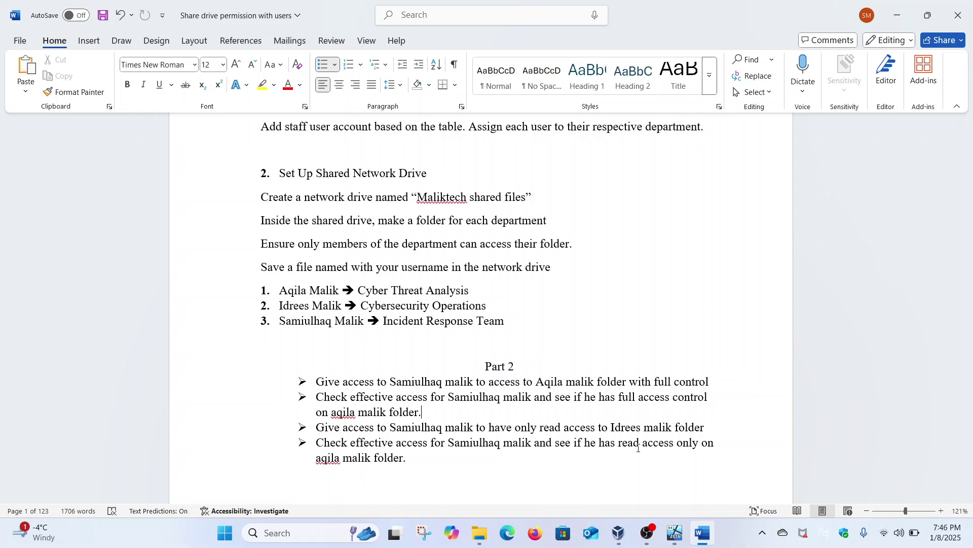
Replace the wrong folder owner's name in the last bullet with the second user's name.
{"action": "left_click_drag", "start_coordinate": [316, 457], "coordinate": [343, 459]}
{"action": "left_click", "coordinate": [343, 458]}
{"action": "key", "text": "BackSpace"}
{"action": "key", "text": "BackSpace"}
{"action": "key", "text": "BackSpace"}
{"action": "key", "text": "BackSpace"}
{"action": "key", "text": "BackSpace"}
{"action": "key", "text": "BackSpace"}
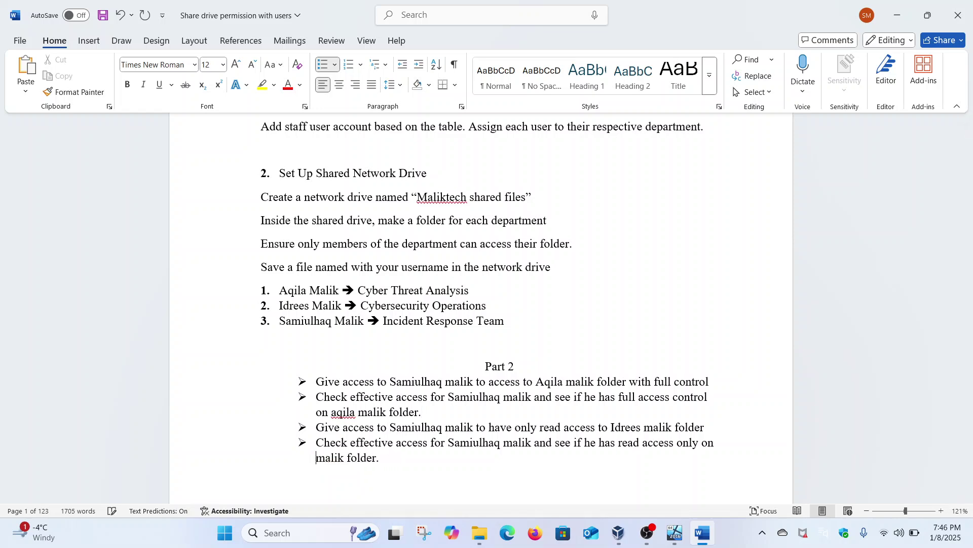
{"action": "type", "text": "Idrees"}
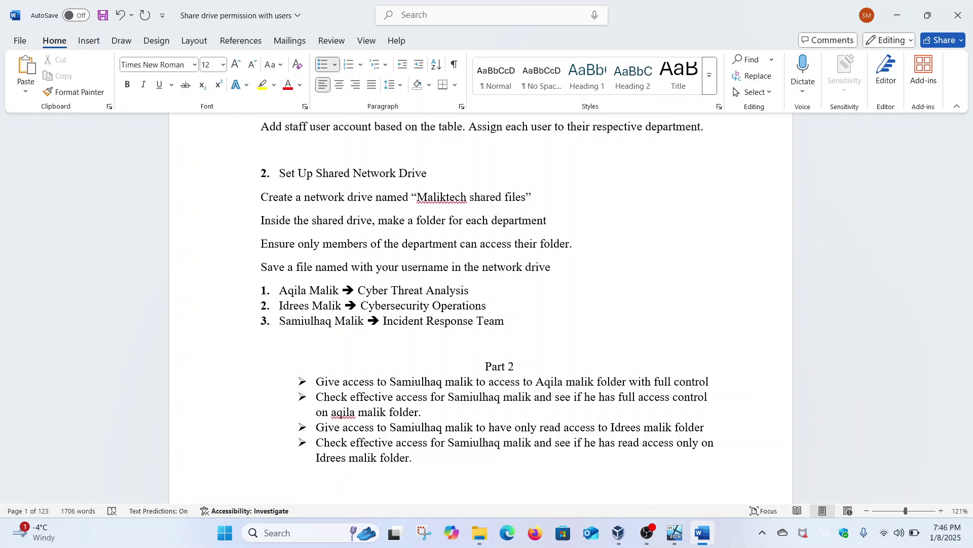
{"action": "scroll", "coordinate": [482, 304], "scroll_direction": "down", "scroll_amount": 2}
Sign out of the Windows 1101 client VM from the Start menu's account options.
{"action": "mouse_move", "coordinate": [667, 539]}
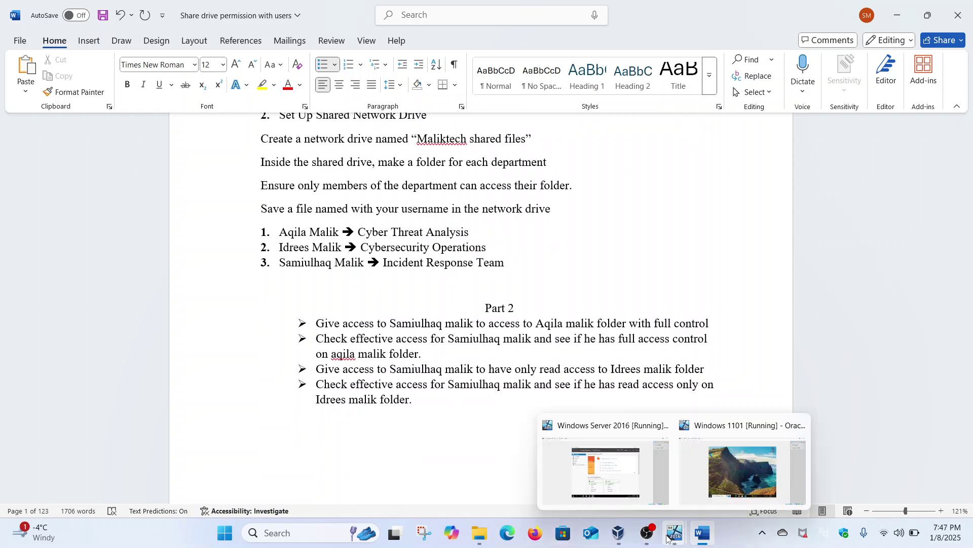
{"action": "left_click", "coordinate": [701, 486]}
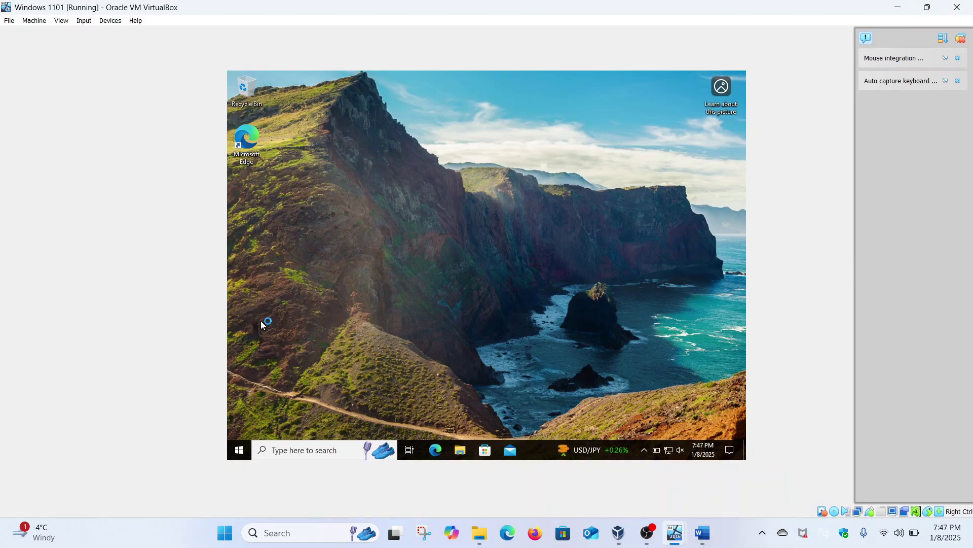
{"action": "key", "text": "super"}
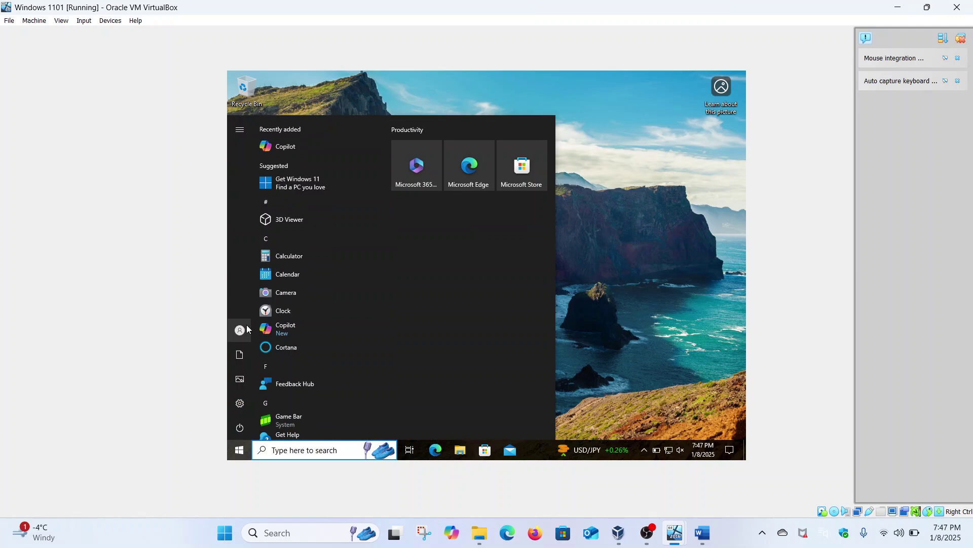
{"action": "left_click", "coordinate": [247, 328]}
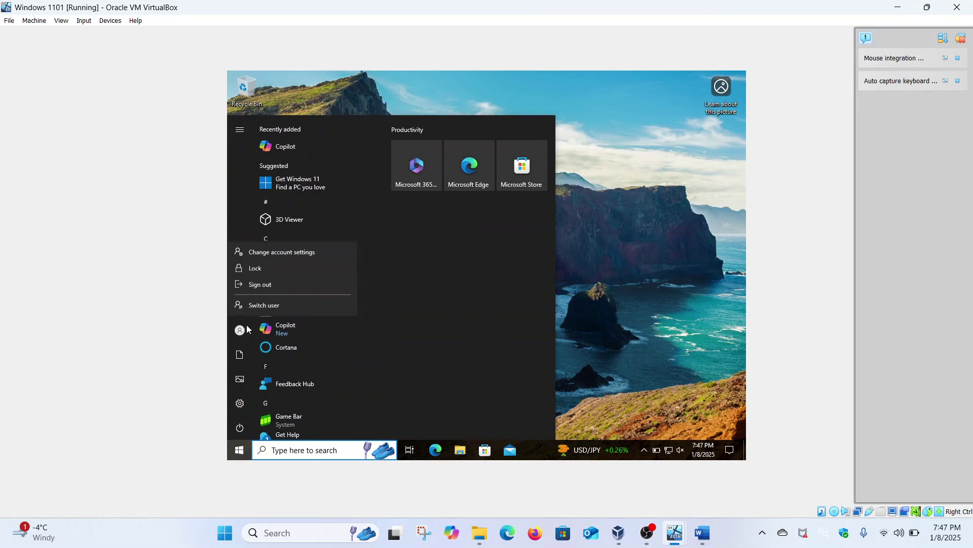
{"action": "left_click", "coordinate": [282, 285]}
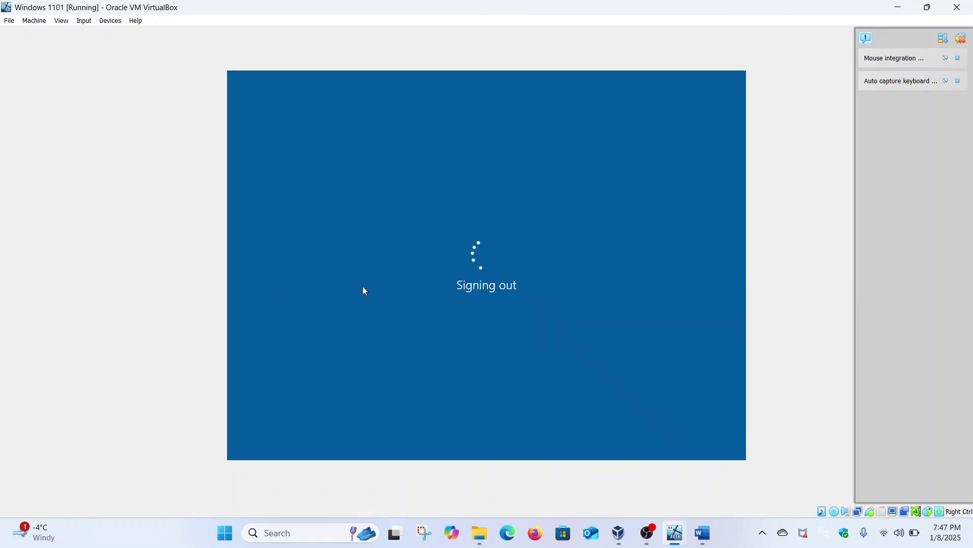
On the Server 2016 VM, browse to C:\Shares\Maliktech, then return to the Windows 1101 lock screen.
{"action": "mouse_move", "coordinate": [678, 530]}
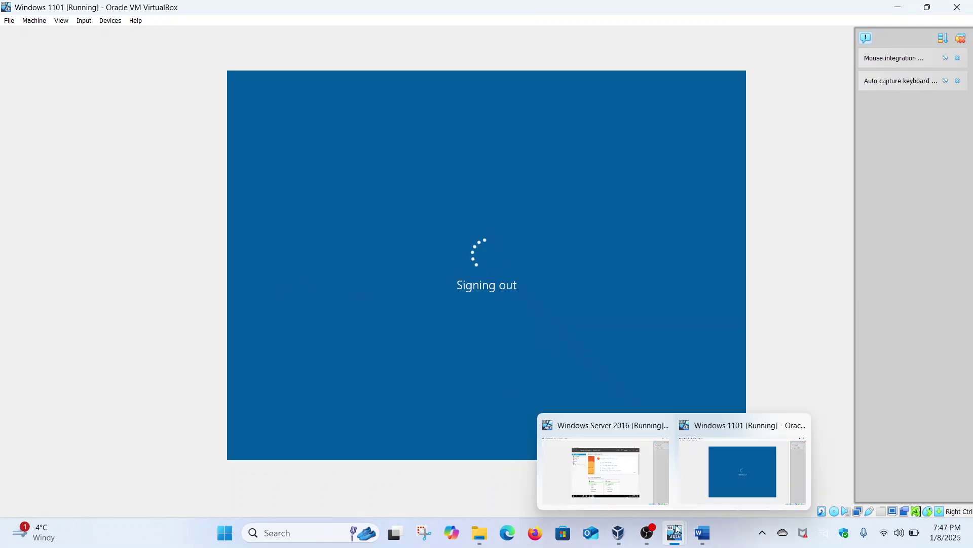
{"action": "left_click", "coordinate": [606, 471]}
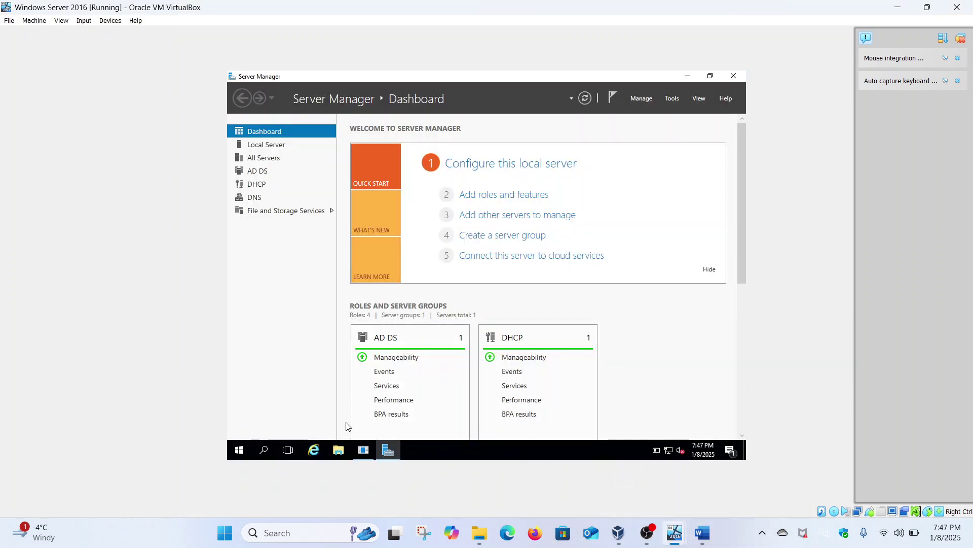
{"action": "left_click", "coordinate": [338, 451]}
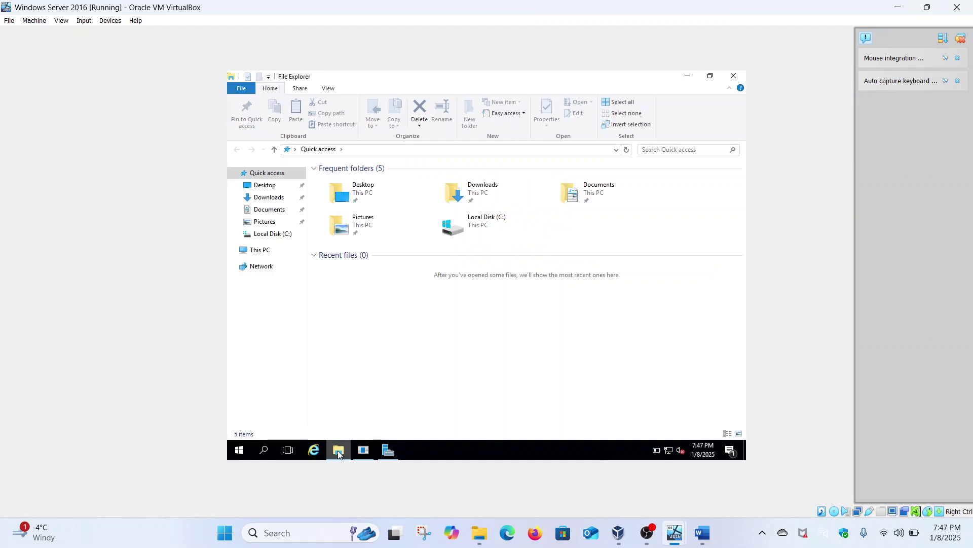
{"action": "left_click", "coordinate": [258, 249]}
{"action": "double_click", "coordinate": [370, 262]}
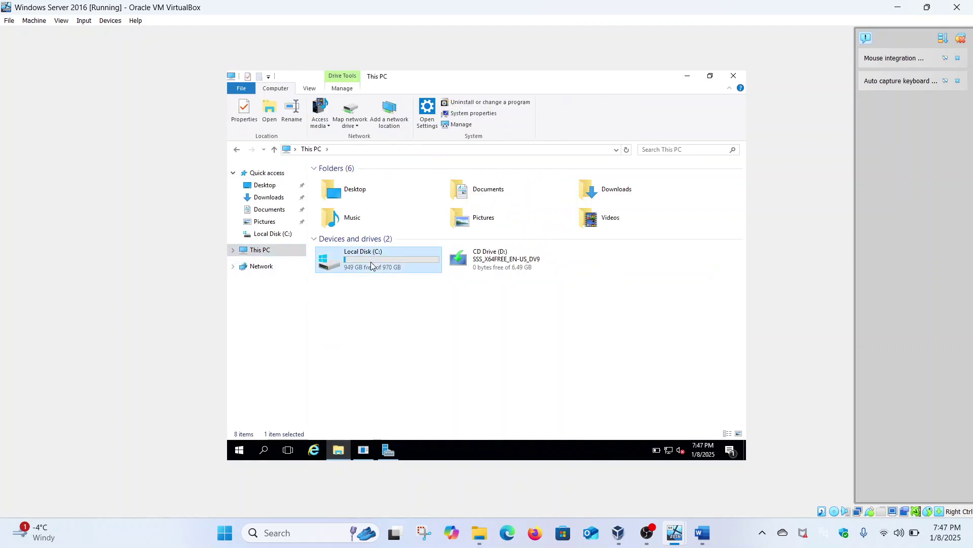
{"action": "double_click", "coordinate": [343, 234]}
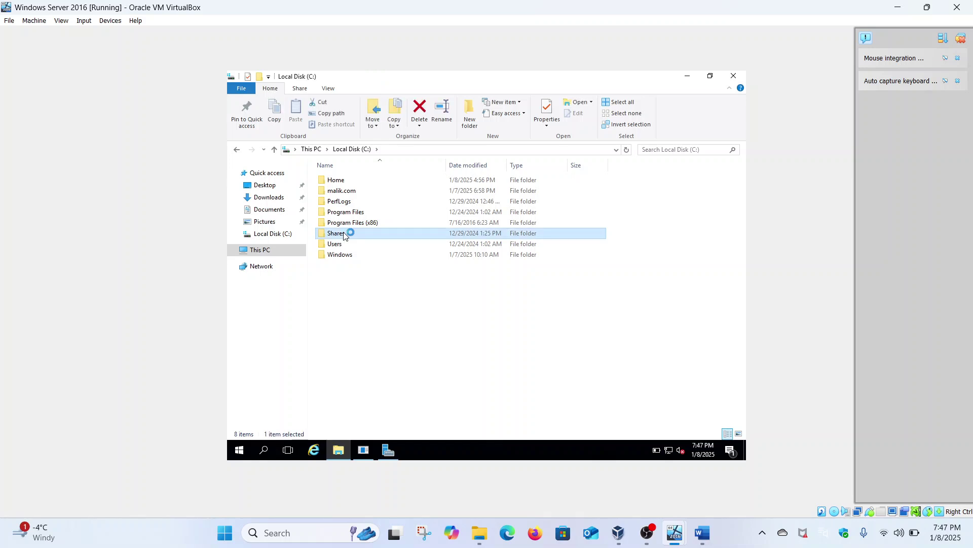
{"action": "double_click", "coordinate": [355, 183]}
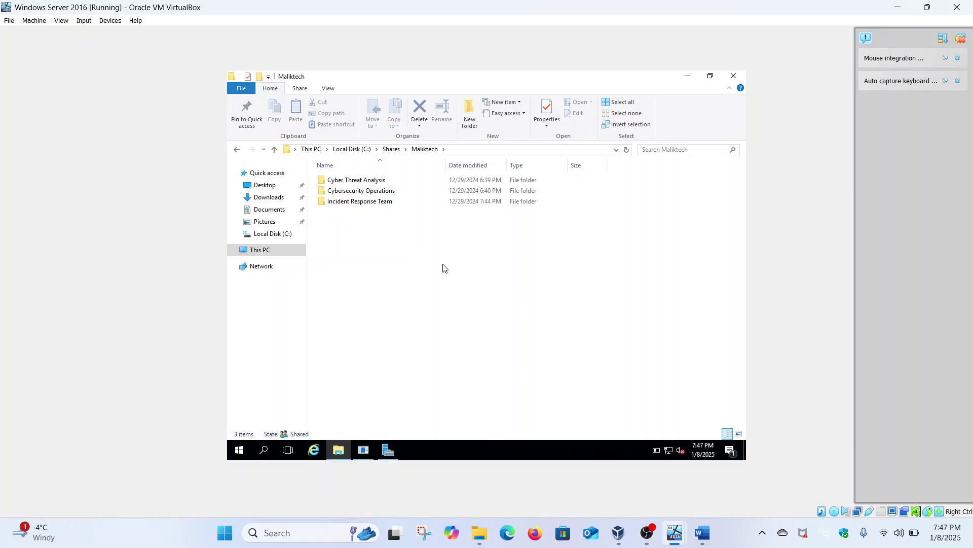
{"action": "mouse_move", "coordinate": [679, 536]}
{"action": "left_click", "coordinate": [711, 479]}
Sign in to the Windows 1101 client with the account password and bring Word forward.
{"action": "left_click", "coordinate": [486, 236]}
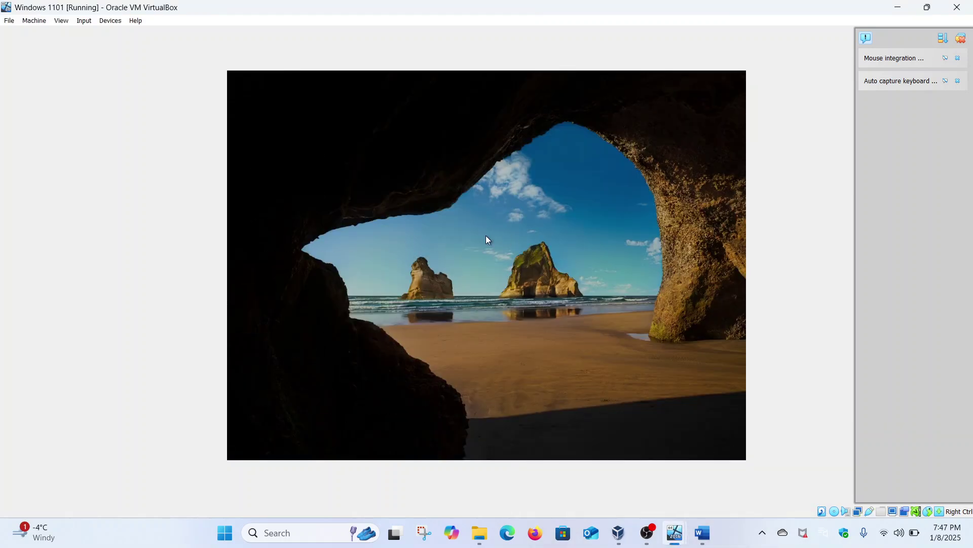
{"action": "type", "text": "•••"}
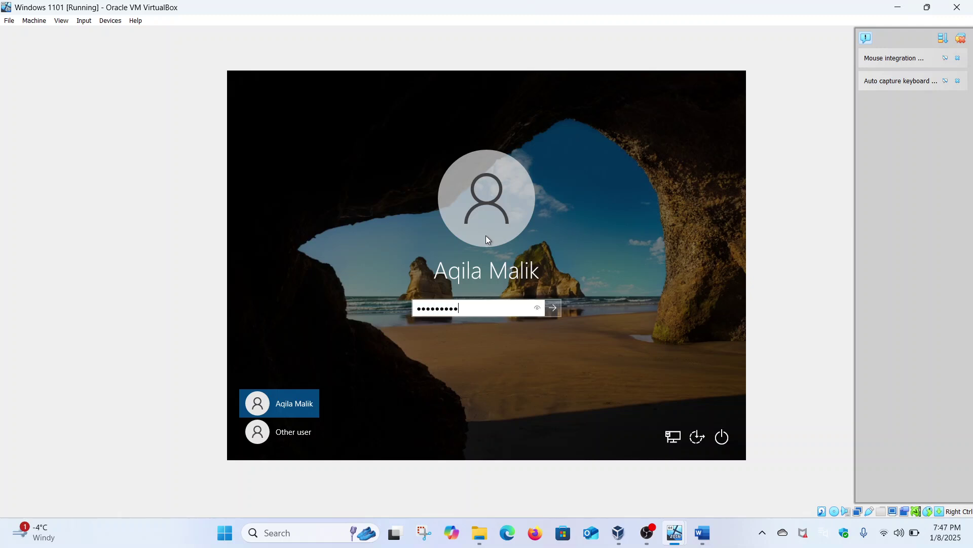
{"action": "key", "text": "Return"}
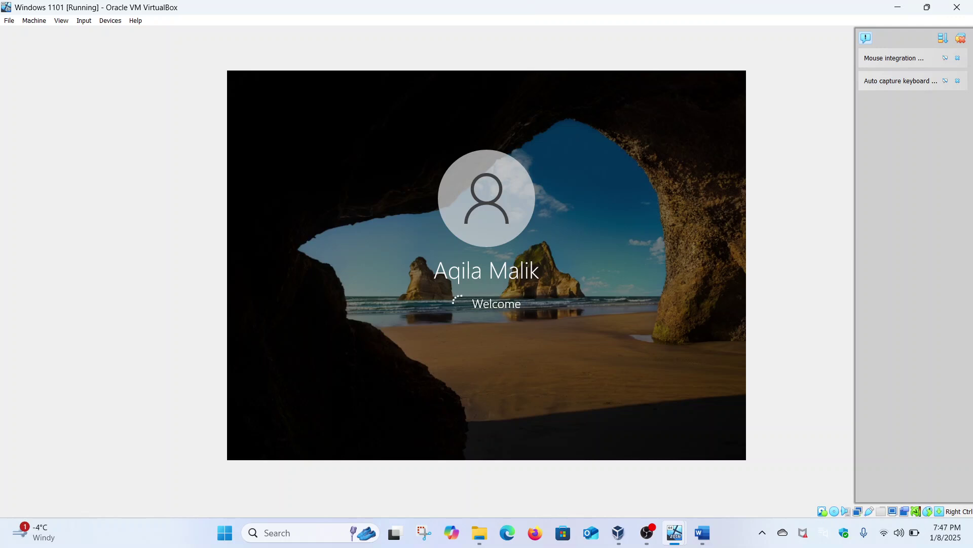
{"action": "left_click", "coordinate": [710, 525]}
Review the Cyber Threat Analysis and Incident Response Team assignments, then return to the Windows 1101 VM.
{"action": "left_click_drag", "start_coordinate": [362, 231], "coordinate": [349, 248]}
{"action": "left_click_drag", "start_coordinate": [508, 265], "coordinate": [384, 265]}
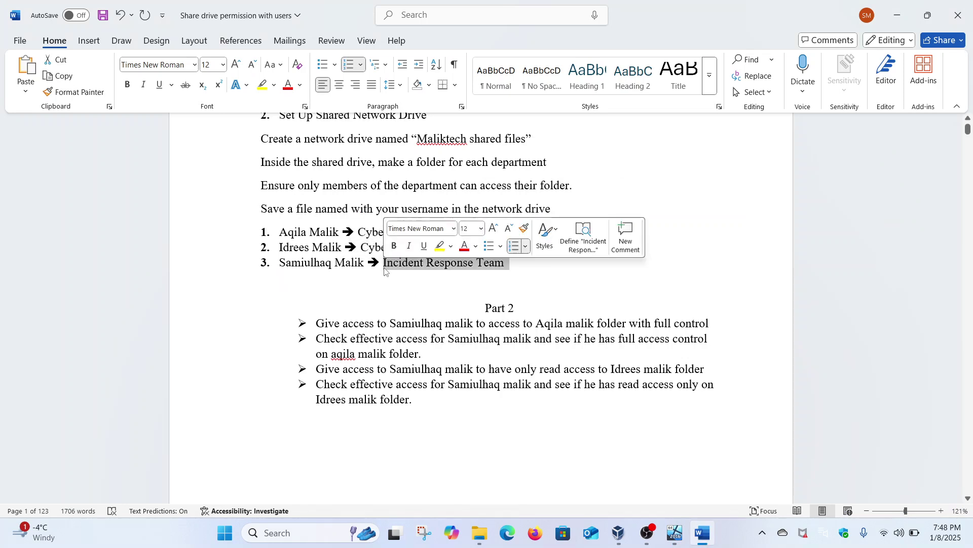
{"action": "left_click", "coordinate": [408, 270]}
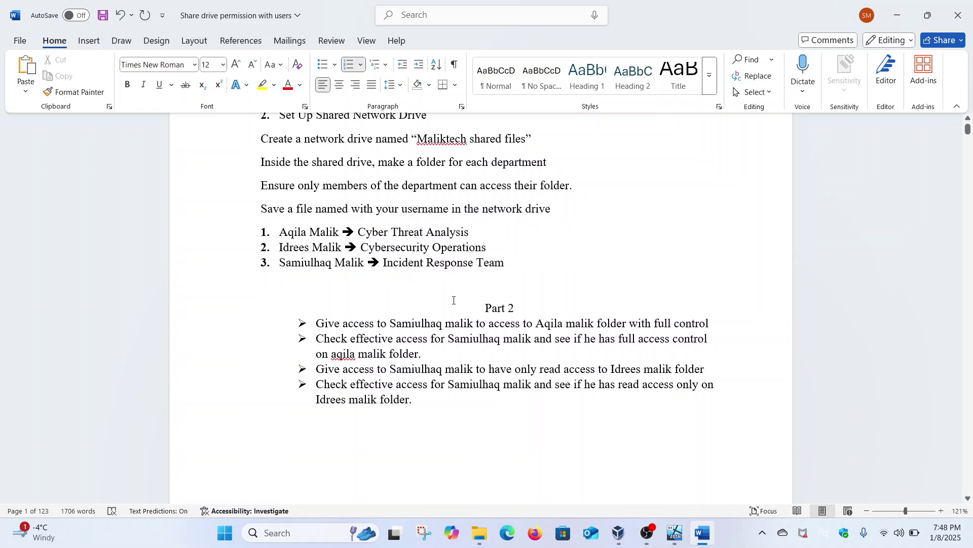
{"action": "mouse_move", "coordinate": [674, 532]}
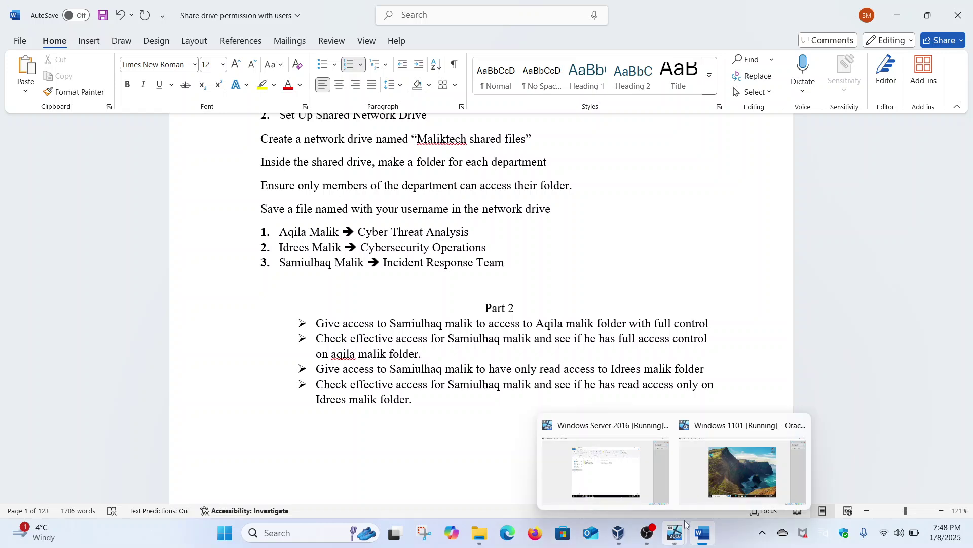
{"action": "left_click", "coordinate": [720, 476]}
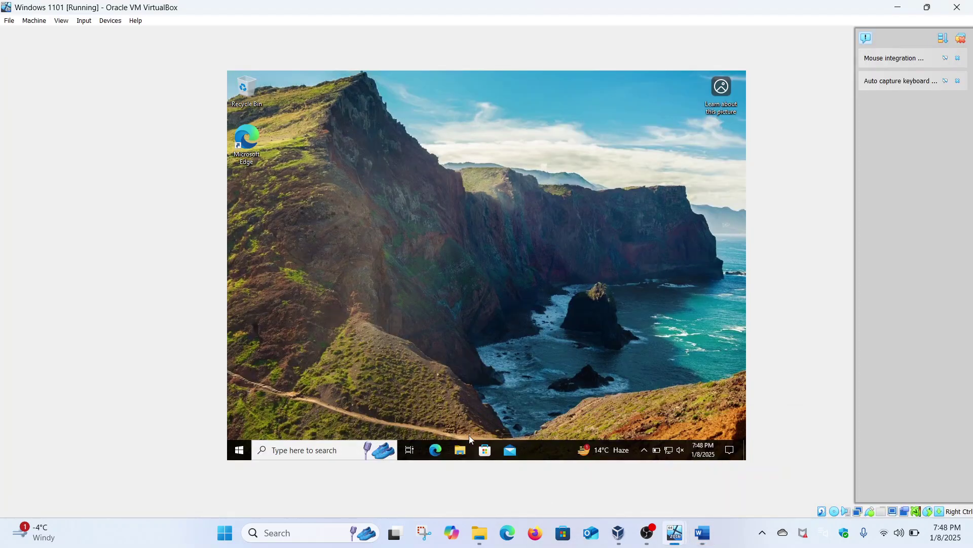
Open File Explorer in the client and go to \\security-hacker to list its shares.
{"action": "left_click", "coordinate": [461, 451]}
{"action": "left_click", "coordinate": [461, 450]}
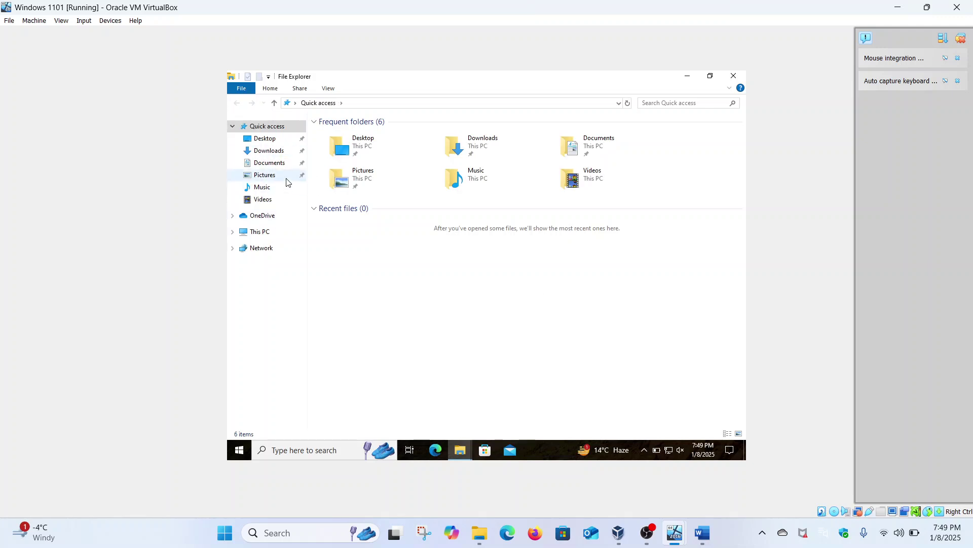
{"action": "left_click", "coordinate": [387, 103]}
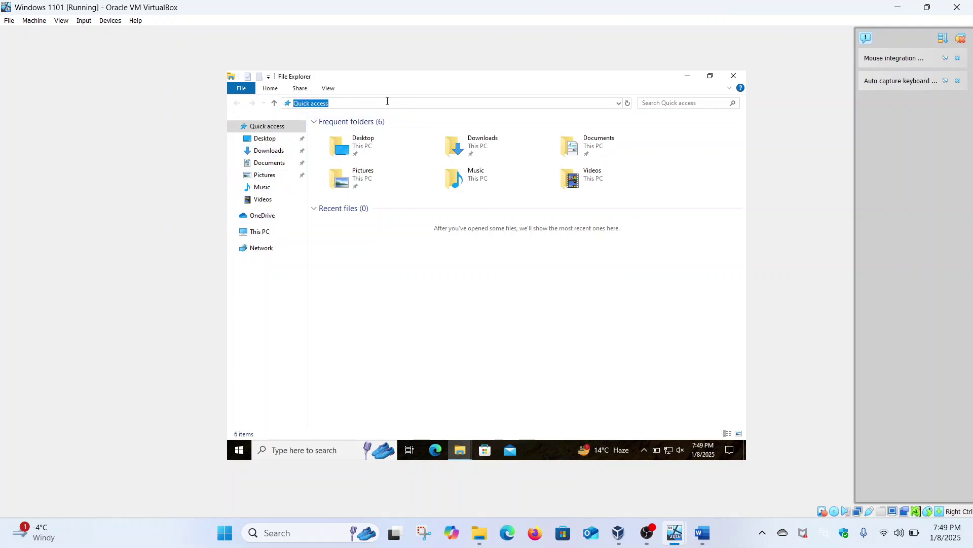
{"action": "type", "text": "\\"}
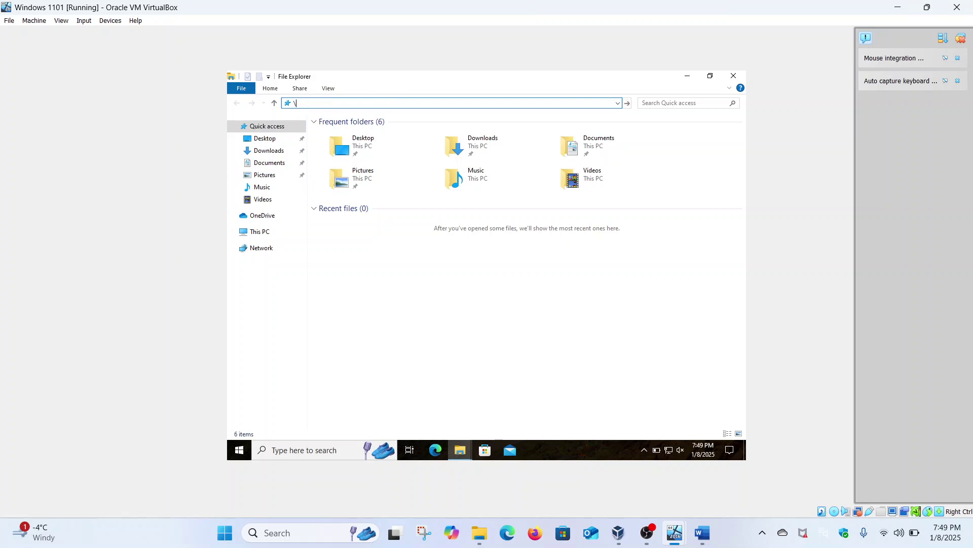
{"action": "type", "text": "\\security-hacker"}
{"action": "key", "text": "BackSpace"}
{"action": "key", "text": "BackSpace"}
{"action": "key", "text": "BackSpace"}
{"action": "type", "text": "cker"}
{"action": "key", "text": "Return"}
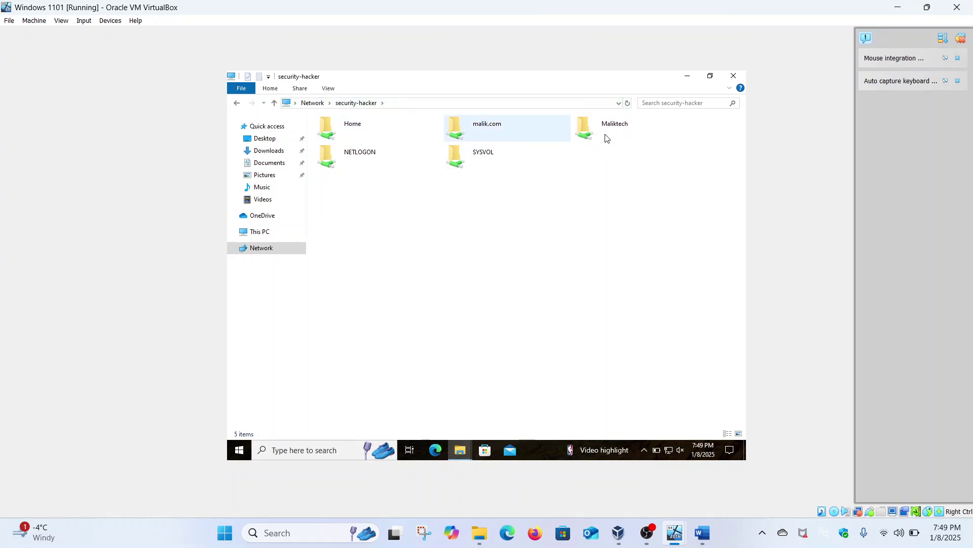
{"action": "mouse_move", "coordinate": [681, 529]}
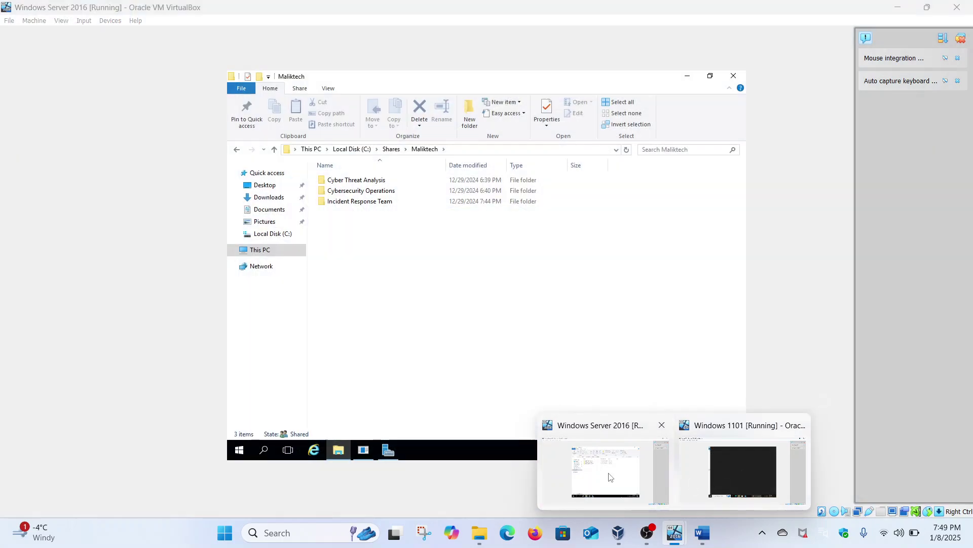
On the Server 2016 VM, open and close the Maliktech folder's properties.
{"action": "left_click", "coordinate": [628, 475]}
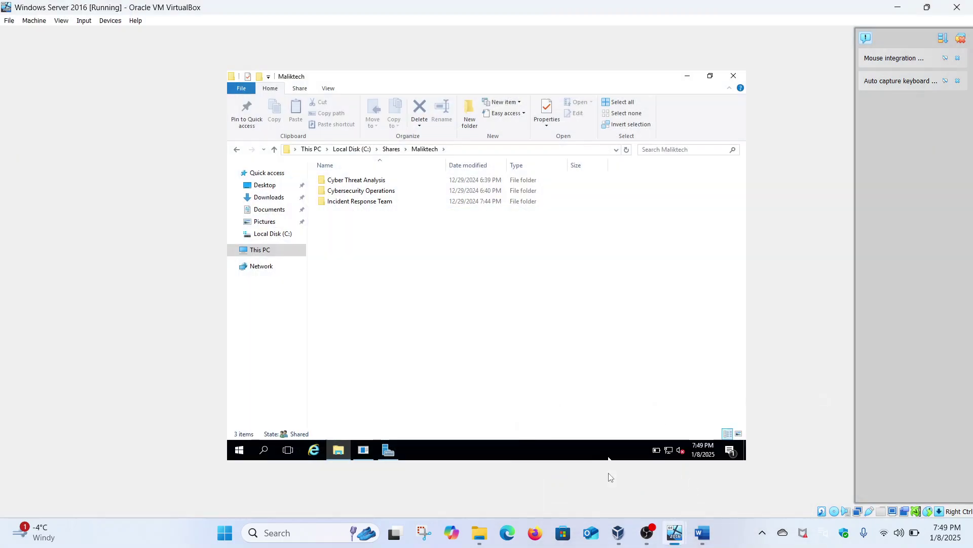
{"action": "left_click", "coordinate": [236, 149]}
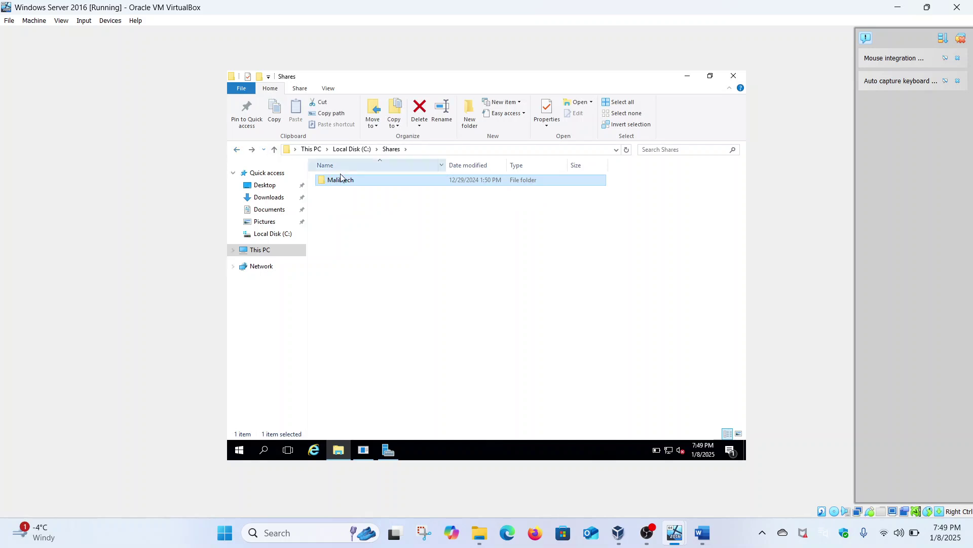
{"action": "right_click", "coordinate": [346, 181]}
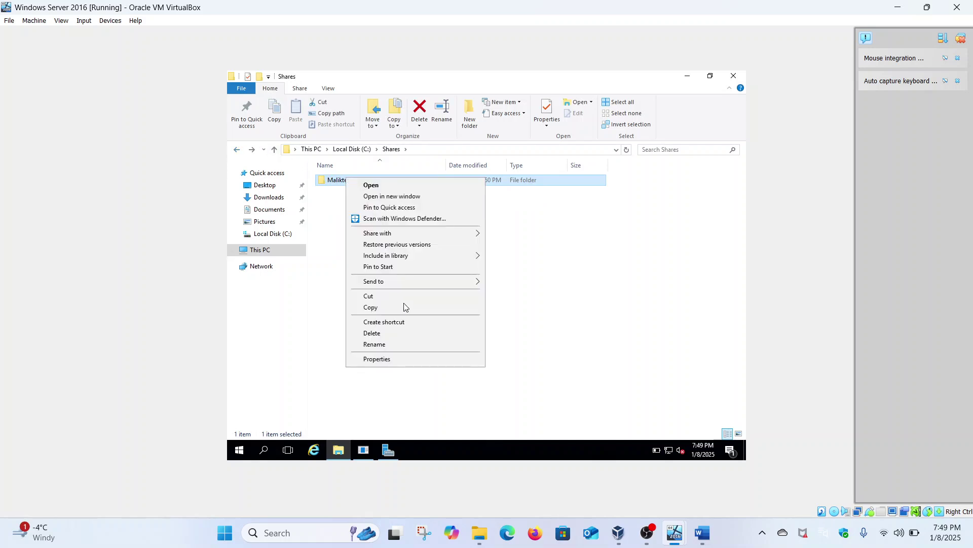
{"action": "left_click", "coordinate": [396, 358]}
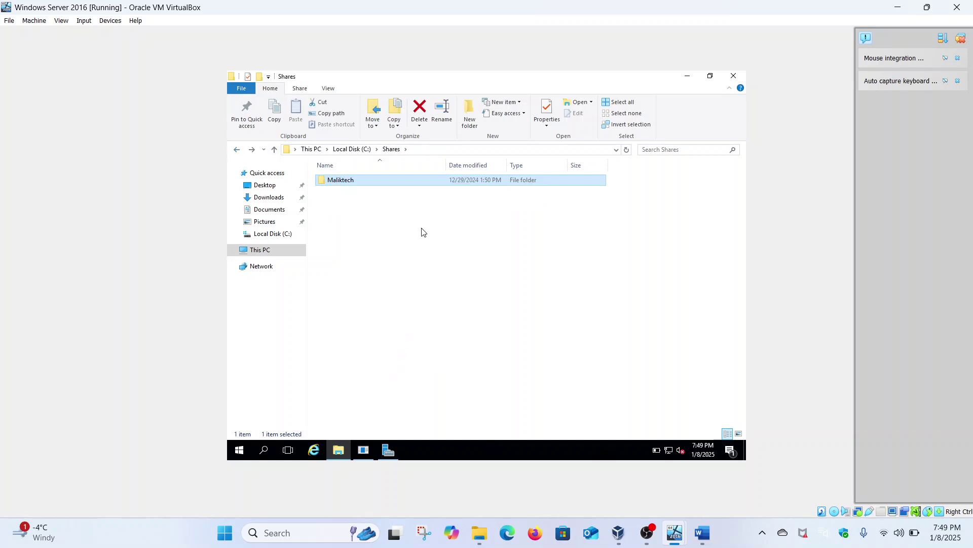
{"action": "left_click", "coordinate": [525, 184]}
Check the Shares folder's Sharing tab on drive C, then bring up Server Manager.
{"action": "left_click", "coordinate": [238, 151]}
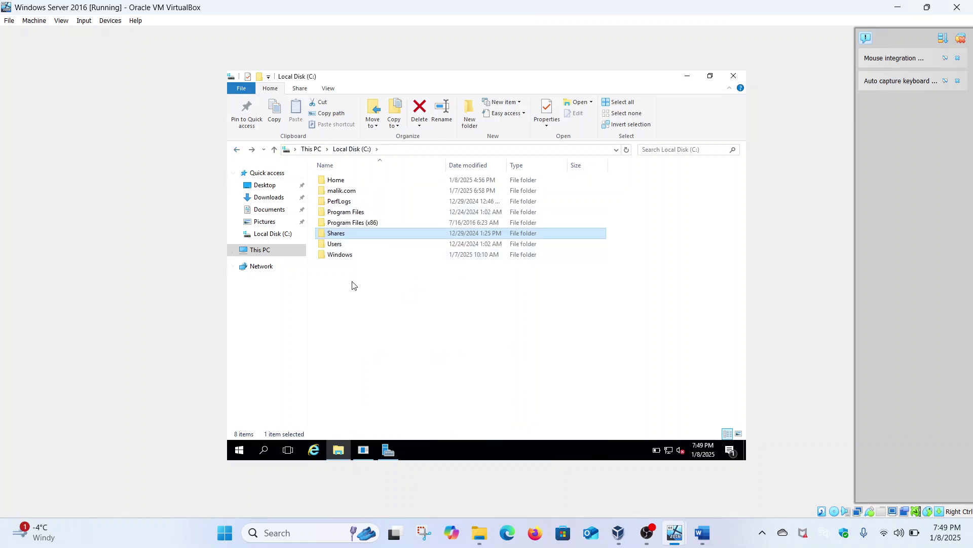
{"action": "right_click", "coordinate": [355, 236]}
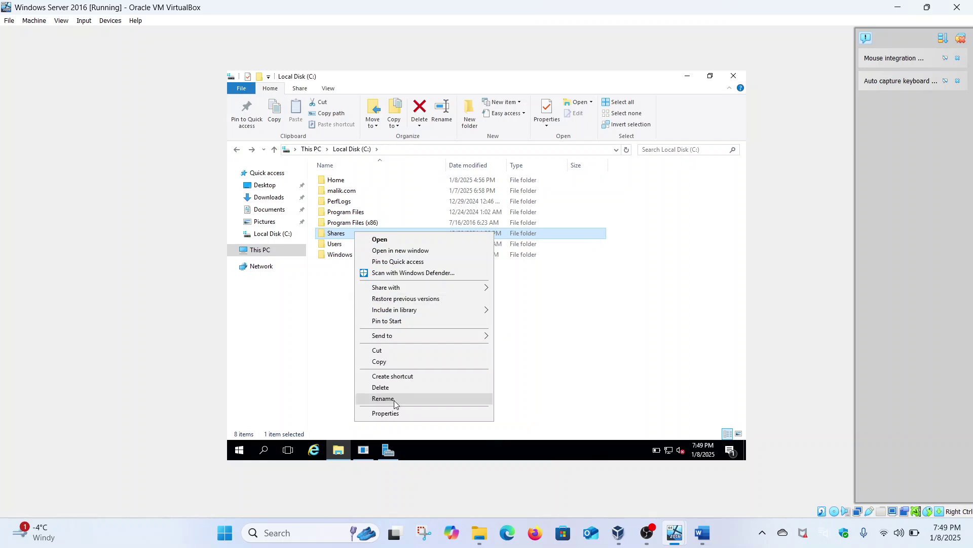
{"action": "left_click", "coordinate": [388, 414]}
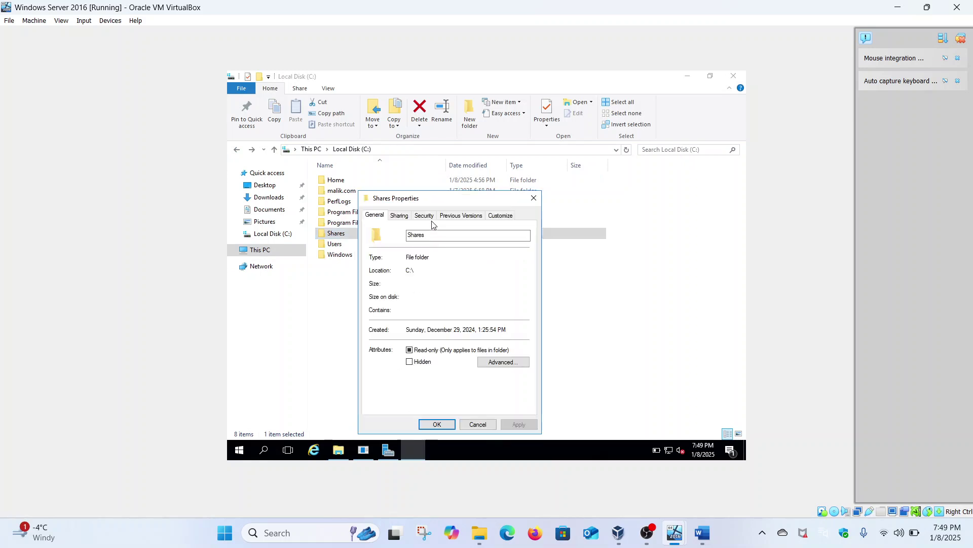
{"action": "left_click", "coordinate": [400, 215]}
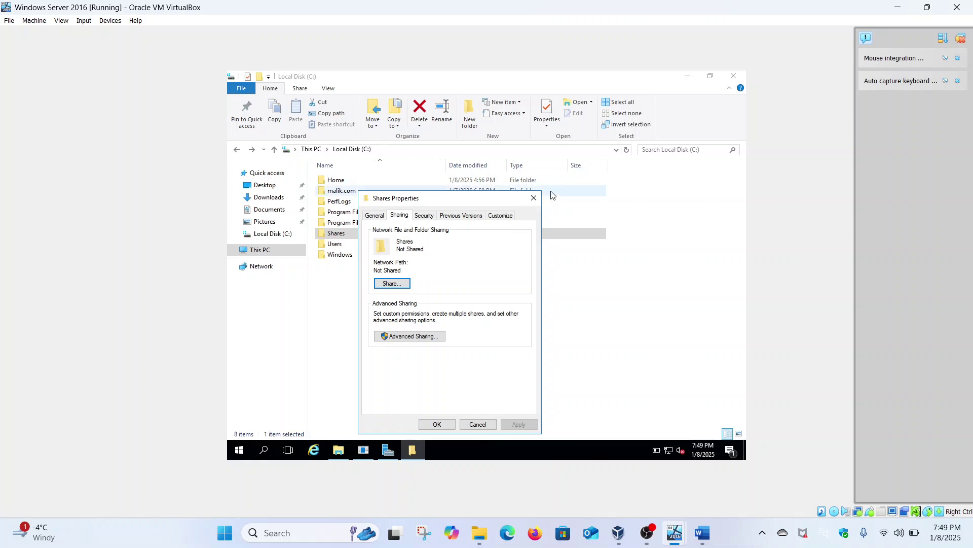
{"action": "left_click", "coordinate": [534, 198]}
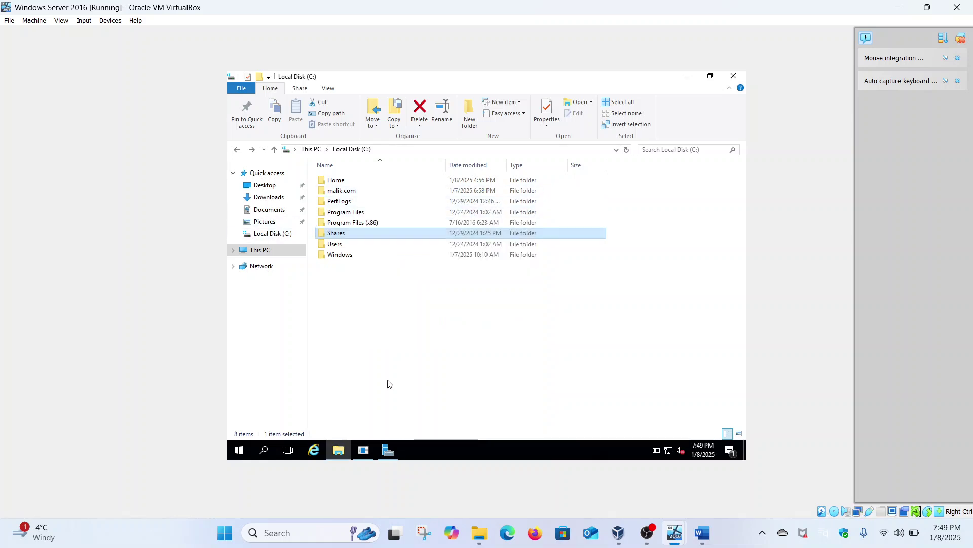
{"action": "left_click", "coordinate": [389, 450]}
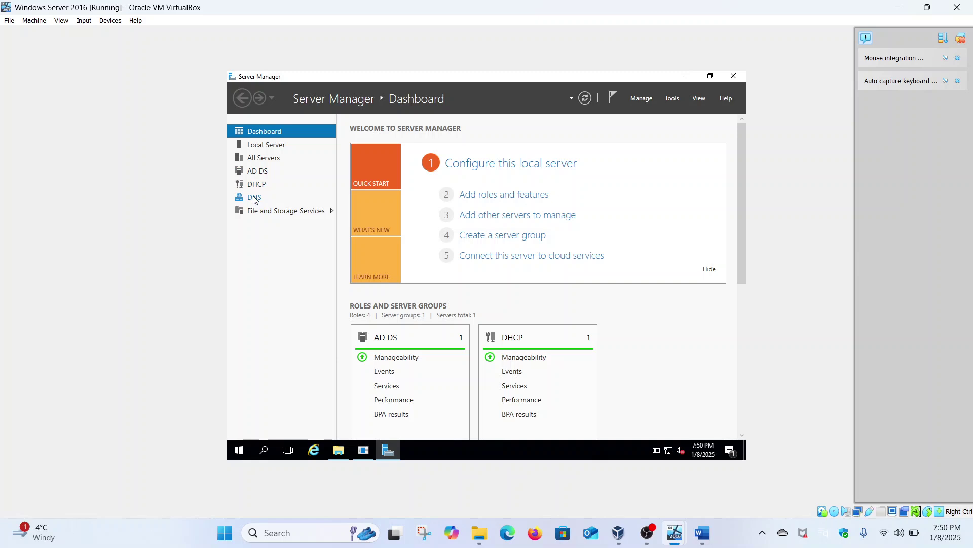
Open File and Storage Services > Shares, select Home, and widen the list for Protocol and Availability.
{"action": "left_click", "coordinate": [282, 201]}
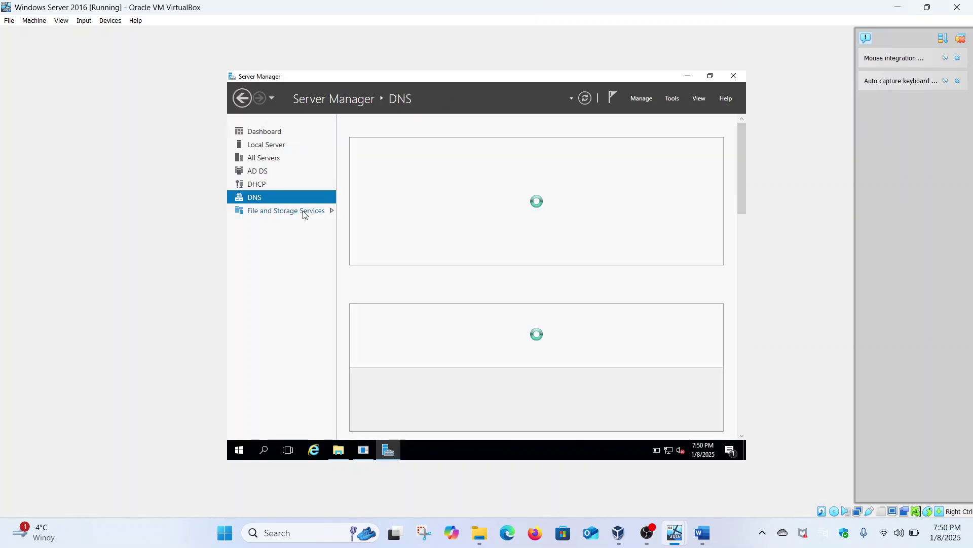
{"action": "left_click", "coordinate": [305, 211]}
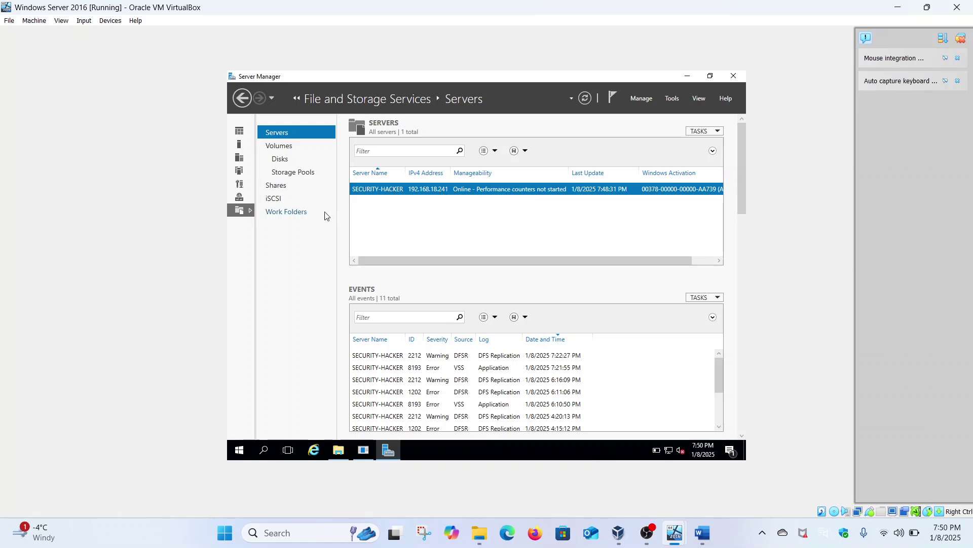
{"action": "left_click", "coordinate": [278, 186]}
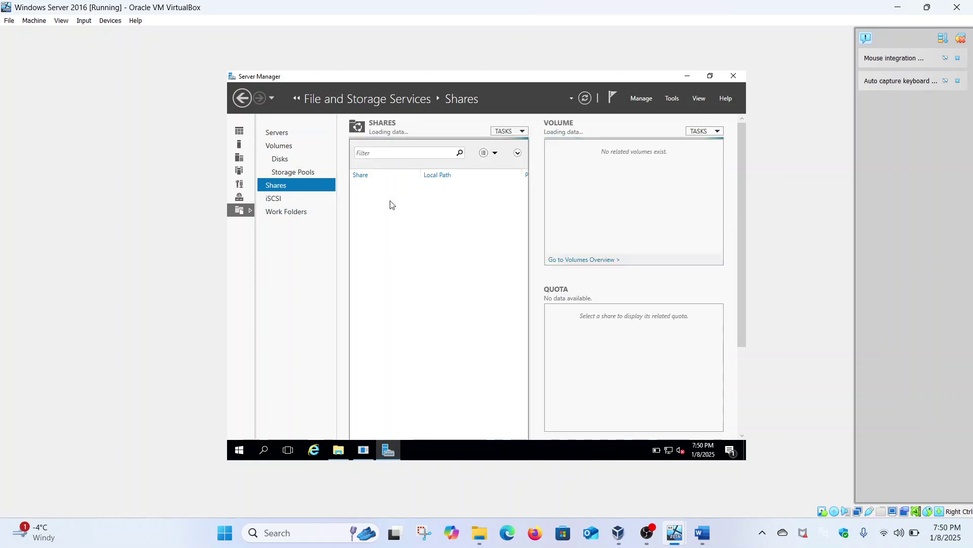
{"action": "left_click", "coordinate": [391, 201]}
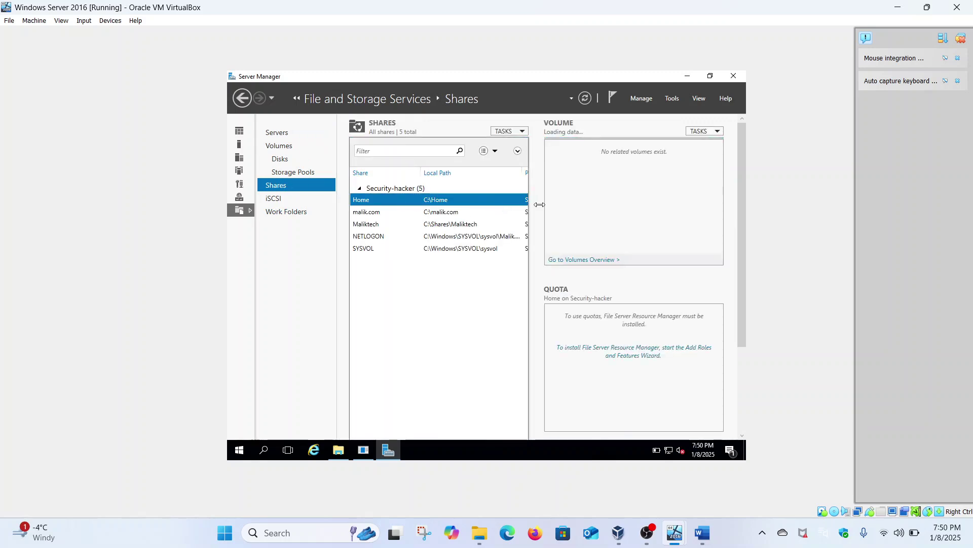
{"action": "left_click_drag", "start_coordinate": [532, 207], "coordinate": [582, 209]}
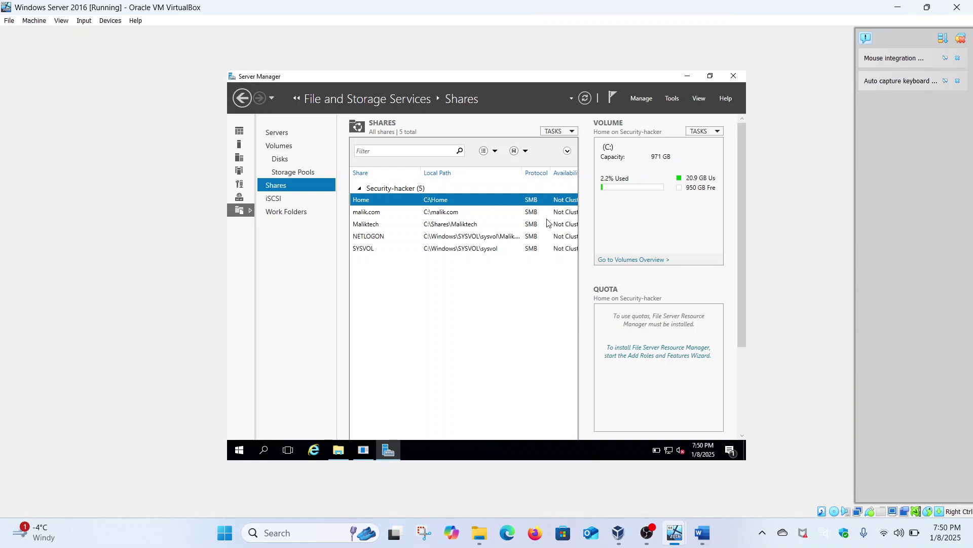
{"action": "left_click_drag", "start_coordinate": [580, 229], "coordinate": [554, 255]}
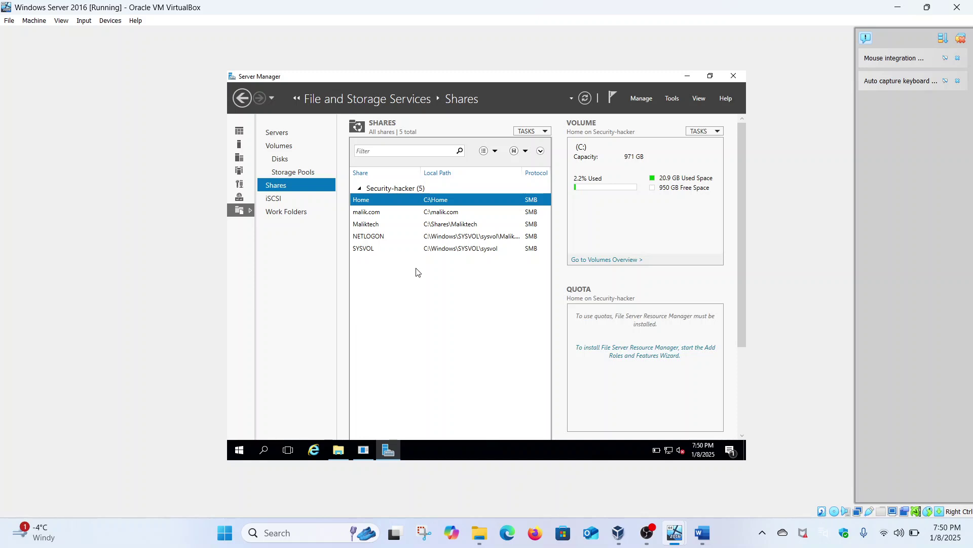
Switch to the Windows 1101 client VM and dismiss the news panel over File Explorer.
{"action": "mouse_move", "coordinate": [684, 524]}
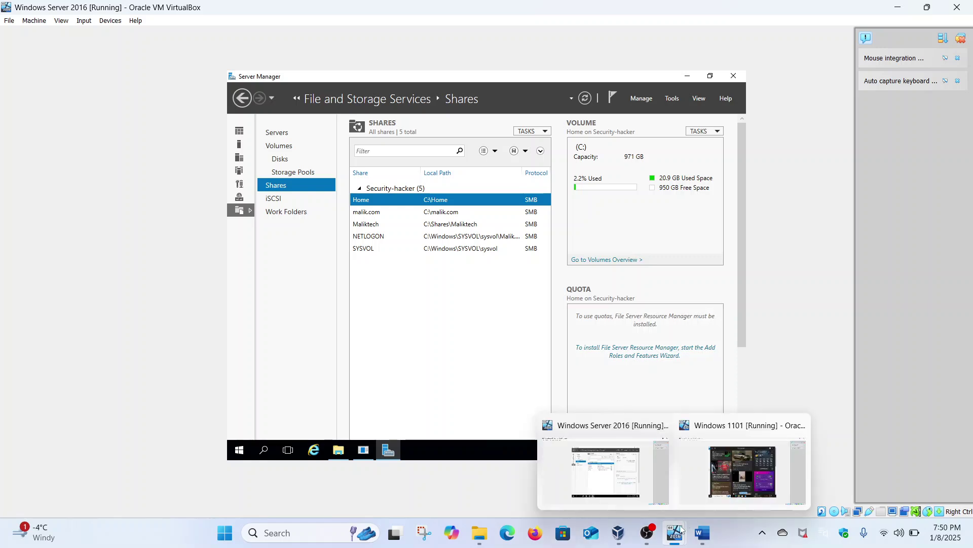
{"action": "left_click", "coordinate": [709, 487]}
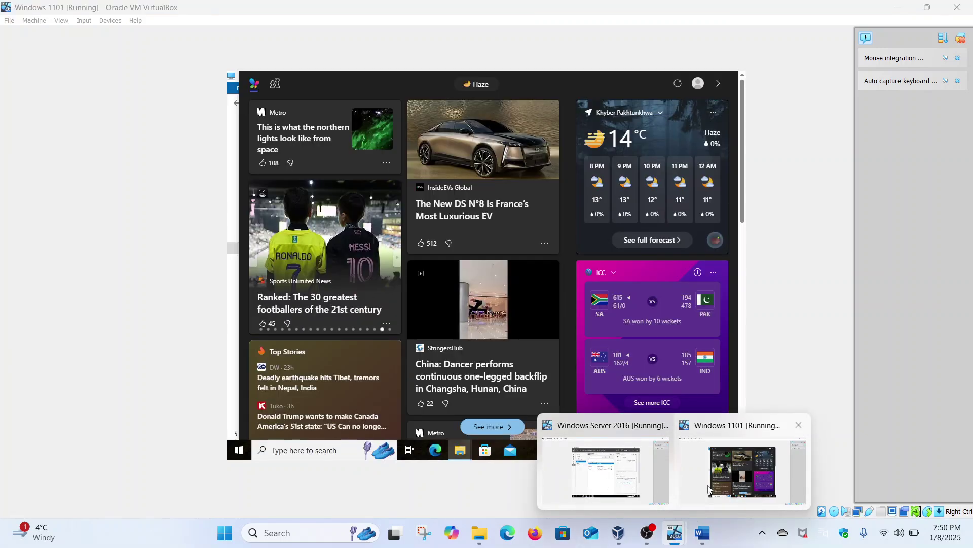
{"action": "left_click", "coordinate": [229, 311]}
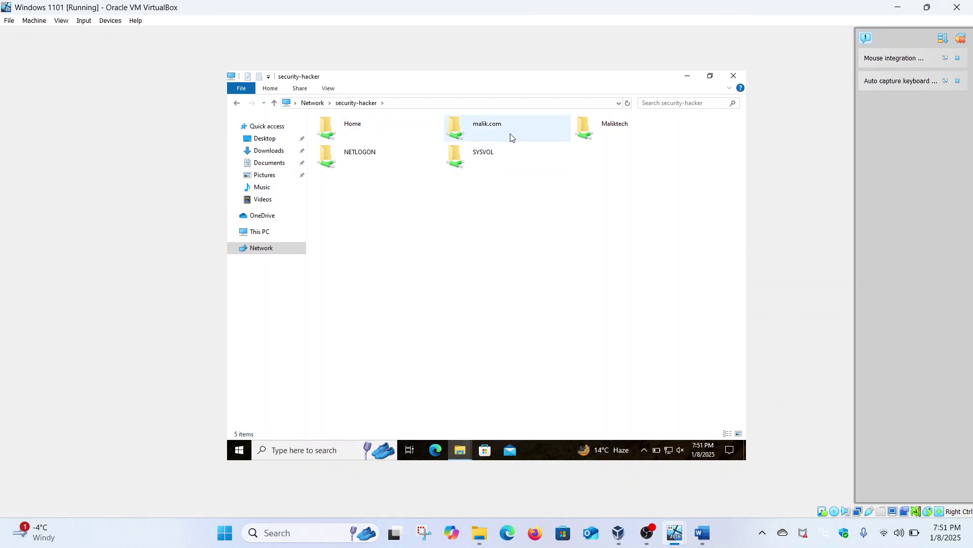
Scroll through the Share drive permission with users document in Word to review the tasks.
{"action": "left_click", "coordinate": [702, 534]}
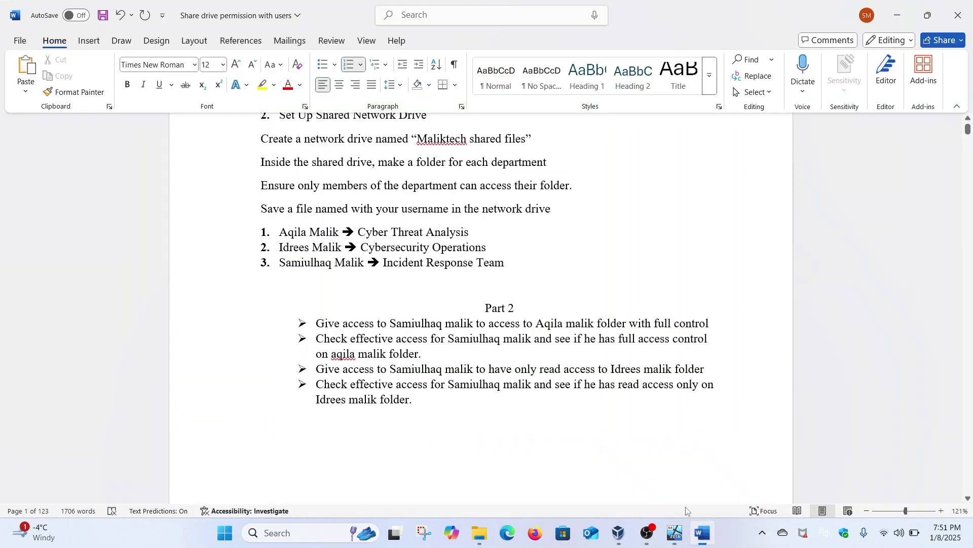
{"action": "scroll", "coordinate": [655, 420], "scroll_direction": "down", "scroll_amount": 10}
{"action": "scroll", "coordinate": [654, 420], "scroll_direction": "down", "scroll_amount": 10}
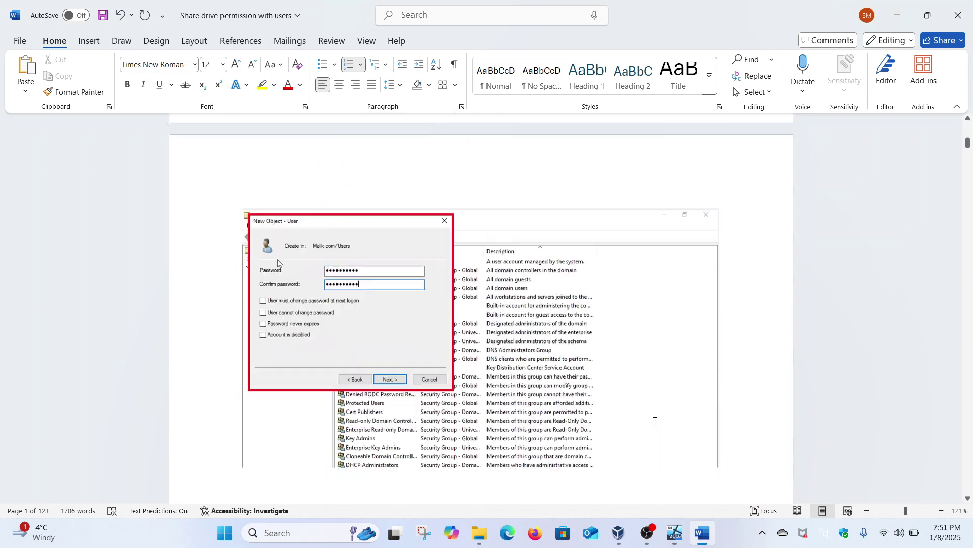
{"action": "left_click_drag", "start_coordinate": [969, 149], "coordinate": [969, 247]}
{"action": "scroll", "coordinate": [639, 265], "scroll_direction": "up", "scroll_amount": 12}
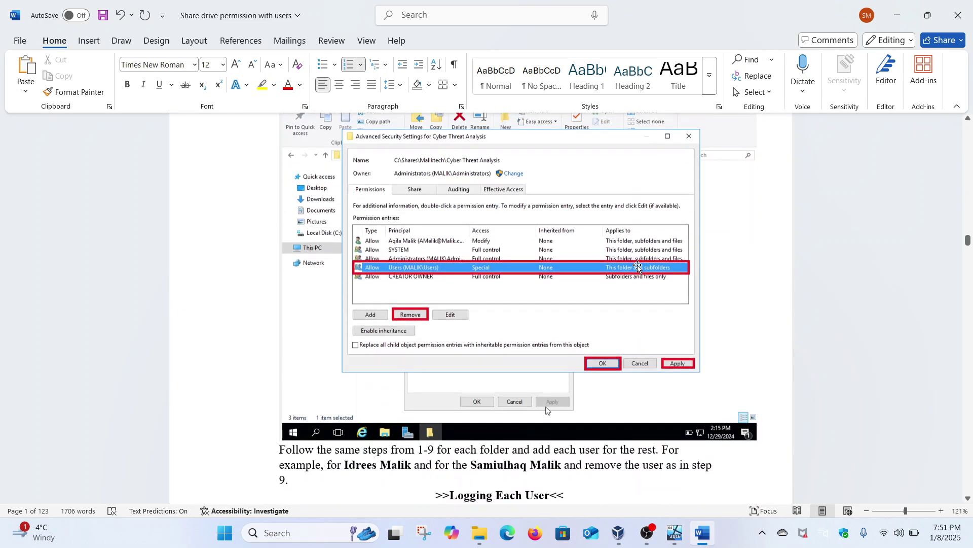
{"action": "scroll", "coordinate": [638, 266], "scroll_direction": "down", "scroll_amount": 12}
{"action": "scroll", "coordinate": [638, 267], "scroll_direction": "down", "scroll_amount": 15}
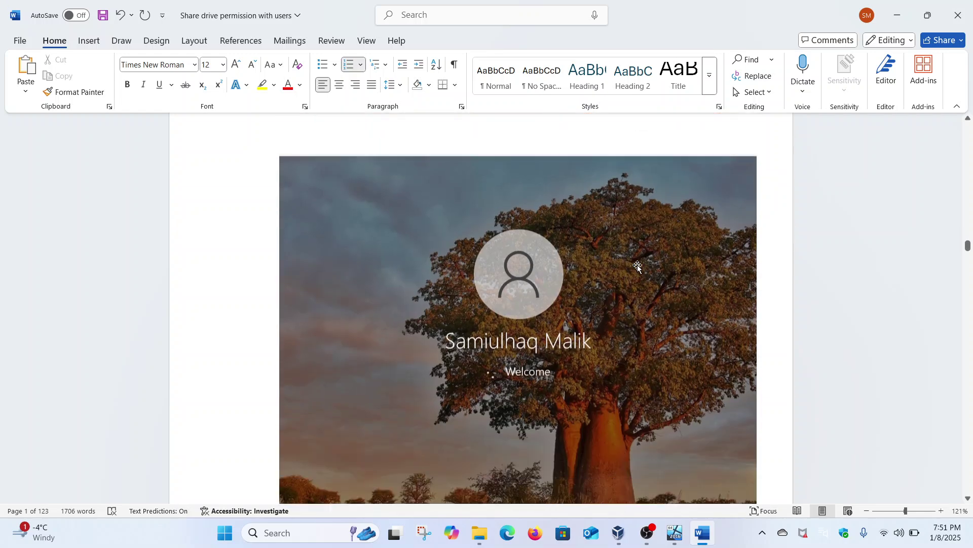
{"action": "scroll", "coordinate": [638, 267], "scroll_direction": "down", "scroll_amount": 2}
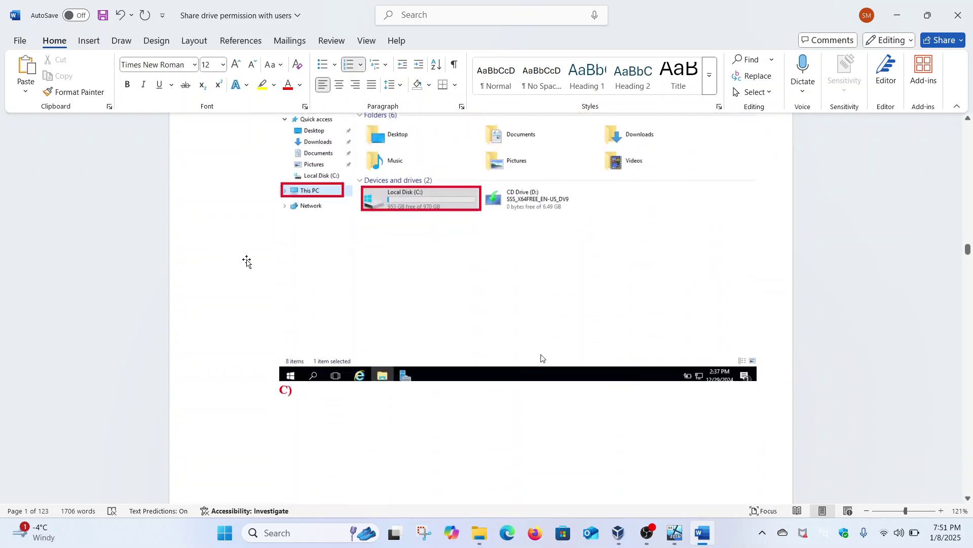
{"action": "scroll", "coordinate": [248, 261], "scroll_direction": "up", "scroll_amount": 4}
{"action": "scroll", "coordinate": [248, 261], "scroll_direction": "down", "scroll_amount": 20}
{"action": "scroll", "coordinate": [249, 261], "scroll_direction": "down", "scroll_amount": 20}
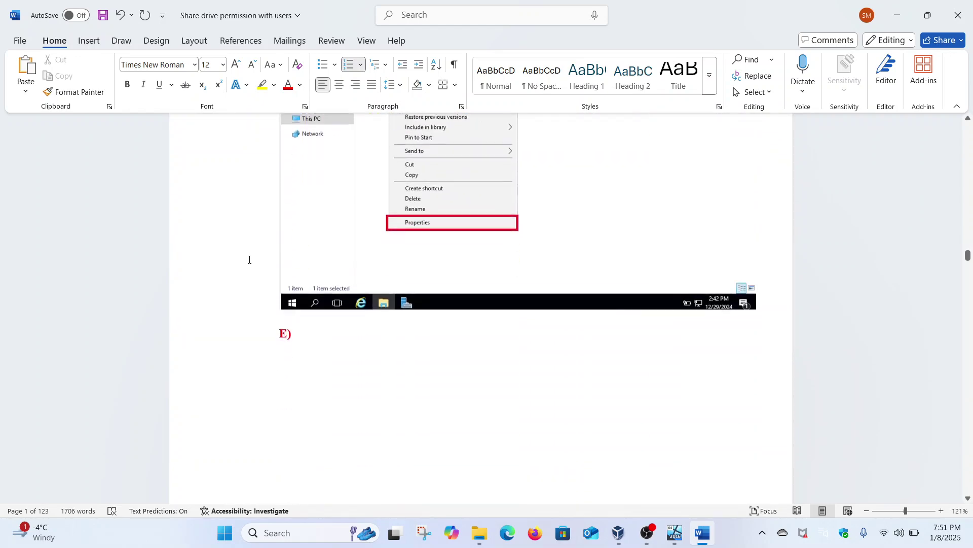
{"action": "scroll", "coordinate": [248, 260], "scroll_direction": "down", "scroll_amount": 15}
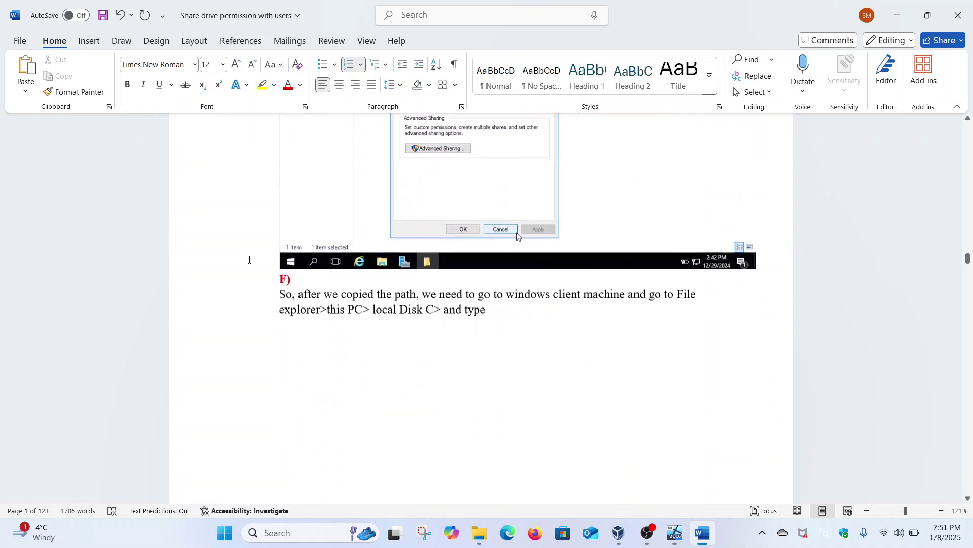
{"action": "scroll", "coordinate": [249, 260], "scroll_direction": "up", "scroll_amount": 3}
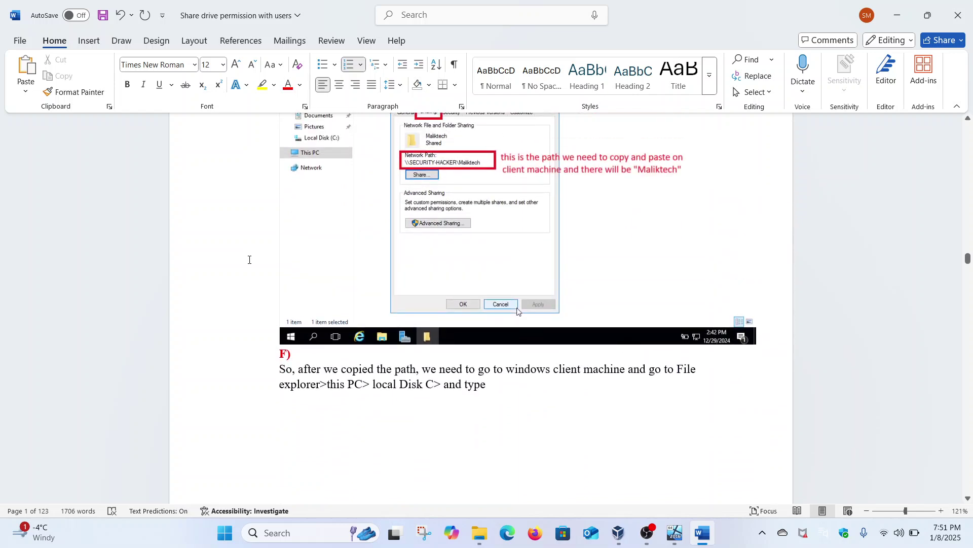
{"action": "scroll", "coordinate": [249, 260], "scroll_direction": "up", "scroll_amount": 4}
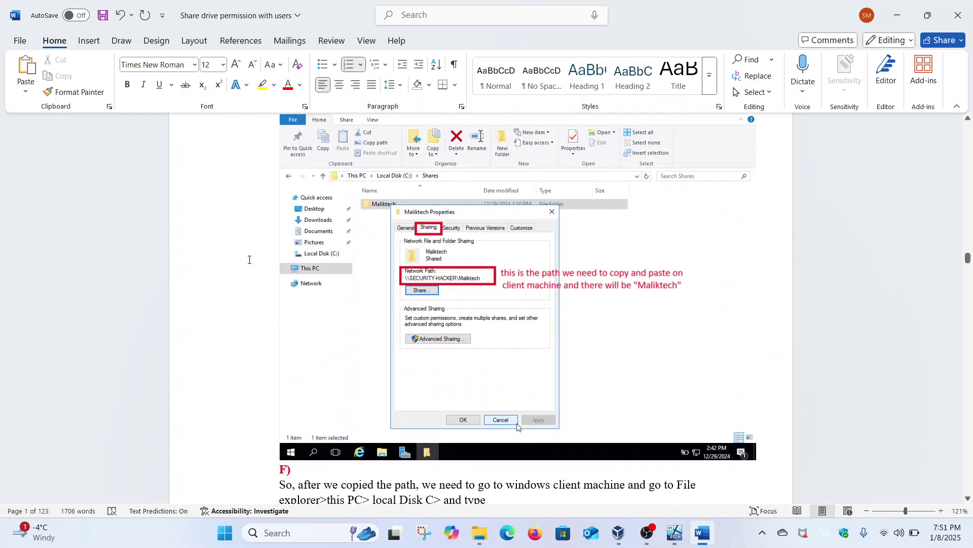
{"action": "scroll", "coordinate": [249, 260], "scroll_direction": "up", "scroll_amount": 20}
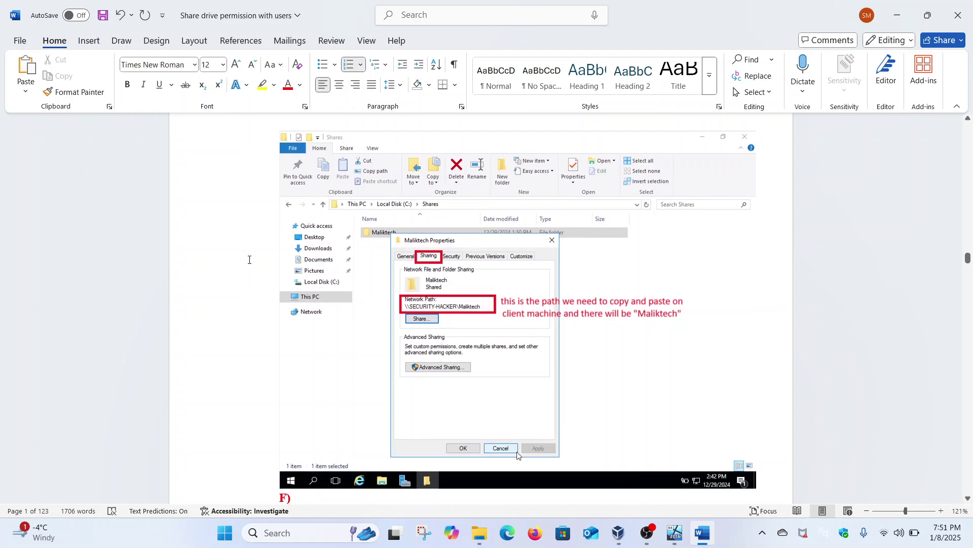
{"action": "scroll", "coordinate": [249, 260], "scroll_direction": "up", "scroll_amount": 15}
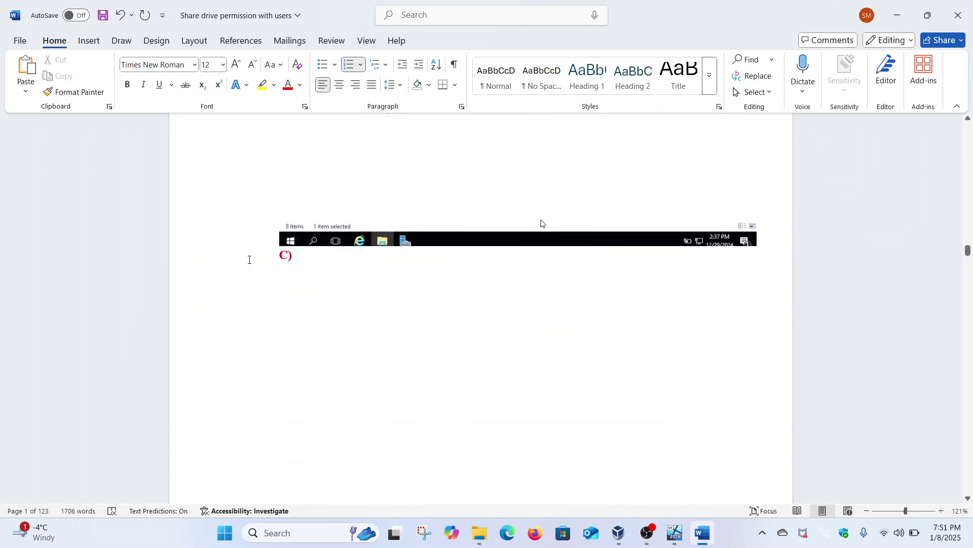
{"action": "scroll", "coordinate": [249, 260], "scroll_direction": "up", "scroll_amount": 1}
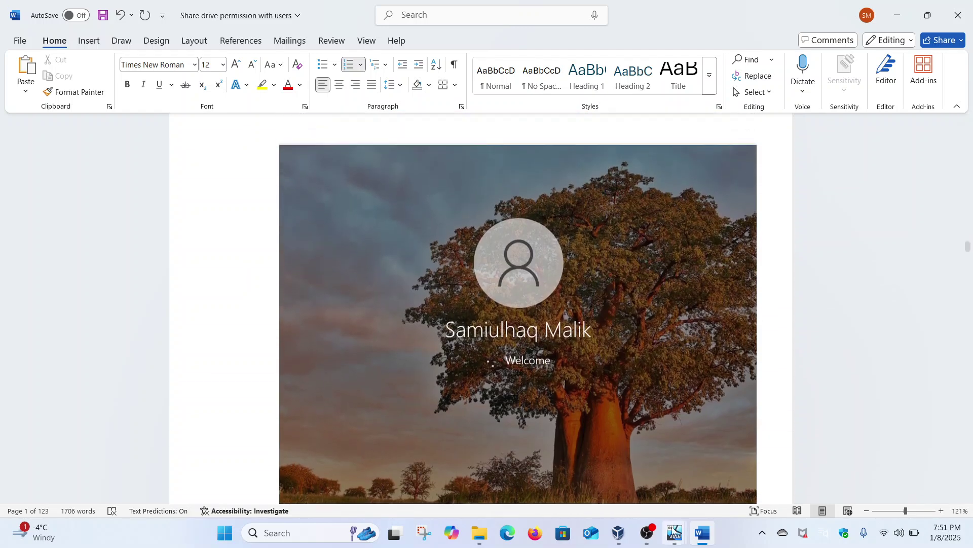
On the Server 2016 VM, return to File Explorer and open the C:\Shares folder.
{"action": "mouse_move", "coordinate": [675, 533]}
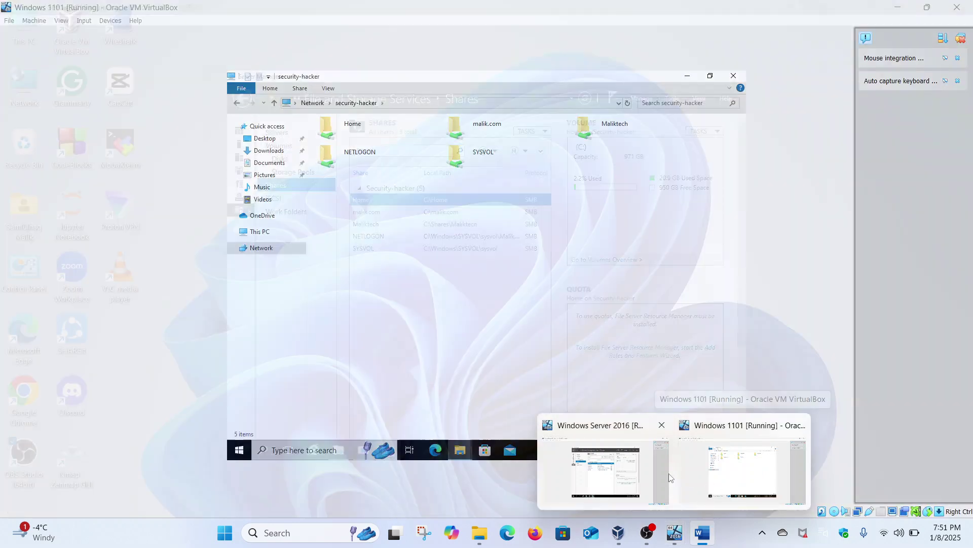
{"action": "mouse_move", "coordinate": [626, 471]}
{"action": "left_click", "coordinate": [594, 468]}
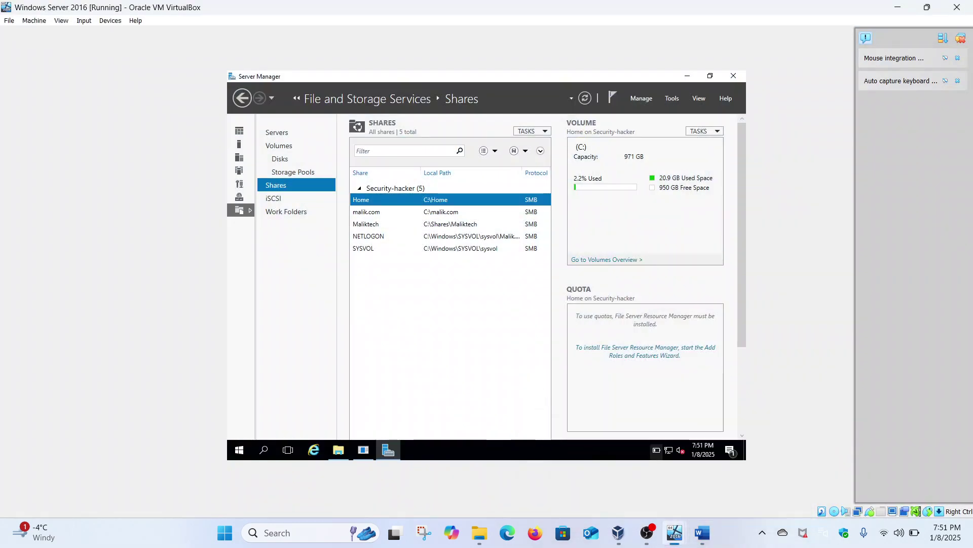
{"action": "left_click", "coordinate": [311, 129]}
{"action": "left_click", "coordinate": [339, 450]}
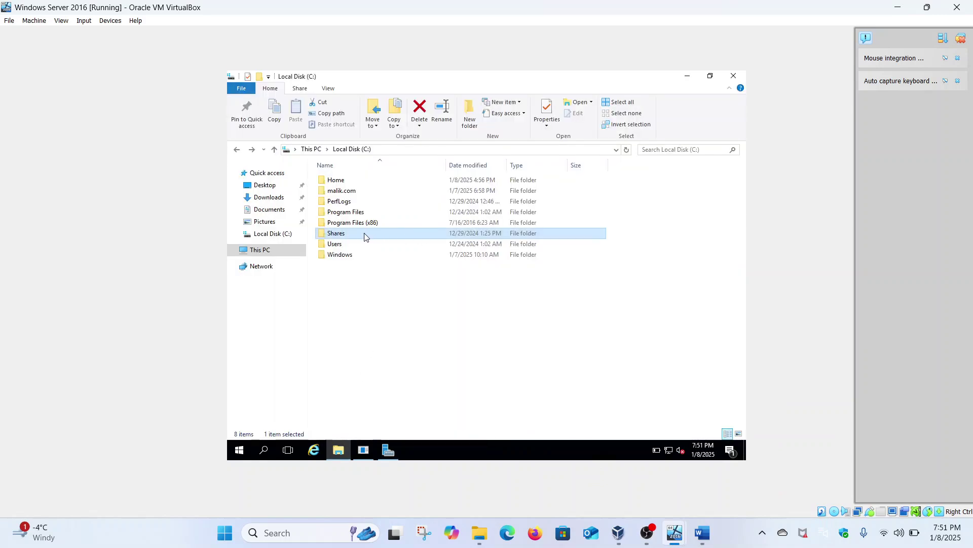
{"action": "key", "text": "F2"}
{"action": "key", "text": "Escape"}
{"action": "double_click", "coordinate": [364, 237]}
Check Maliktech's Sharing tab, selecting its network path \\SECURITY-HACKER\Maliktech, then close it.
{"action": "right_click", "coordinate": [357, 186]}
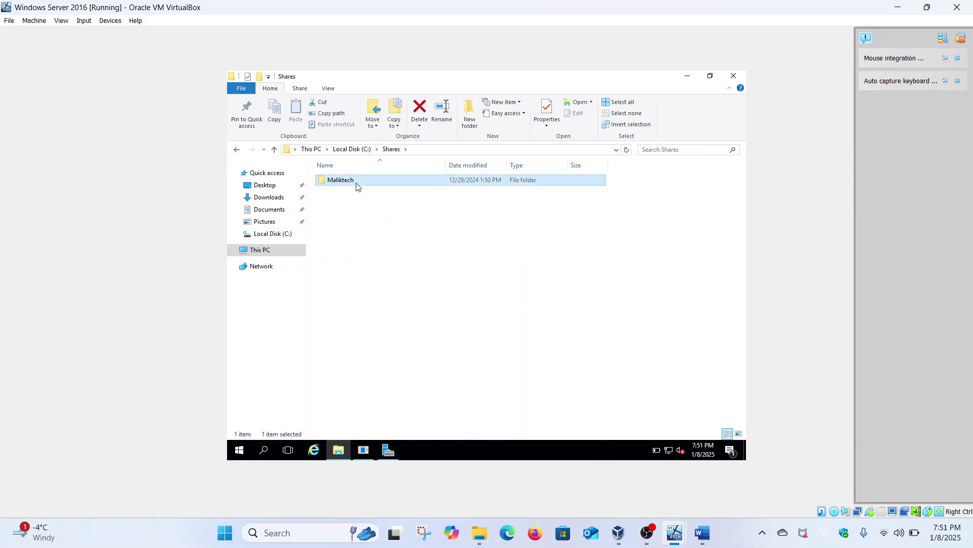
{"action": "left_click", "coordinate": [395, 365]}
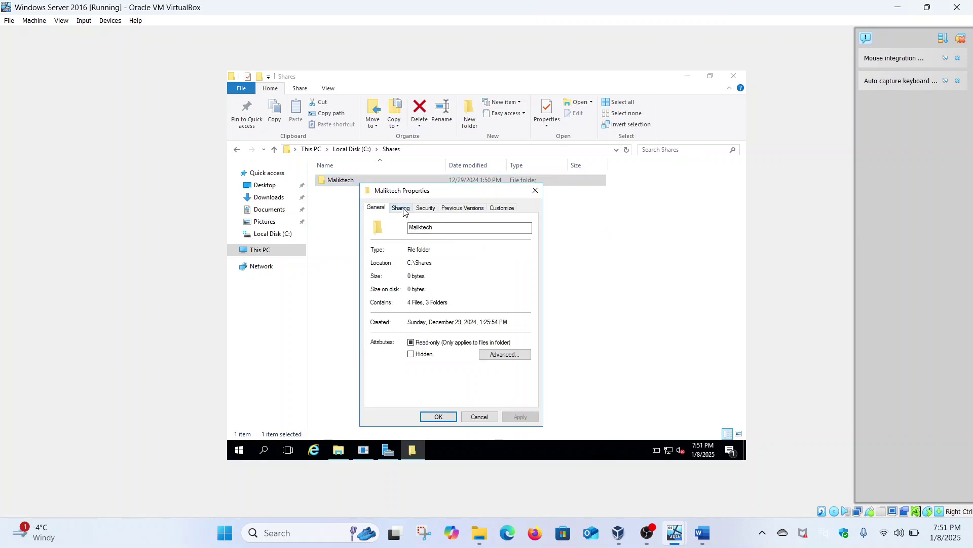
{"action": "left_click", "coordinate": [401, 208]}
{"action": "left_click_drag", "start_coordinate": [459, 262], "coordinate": [381, 259]}
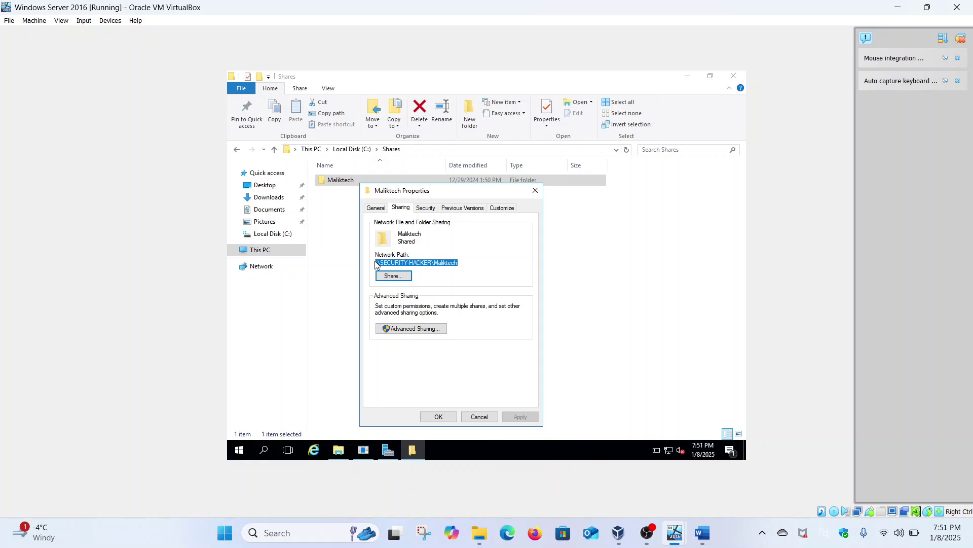
{"action": "left_click", "coordinate": [450, 265]}
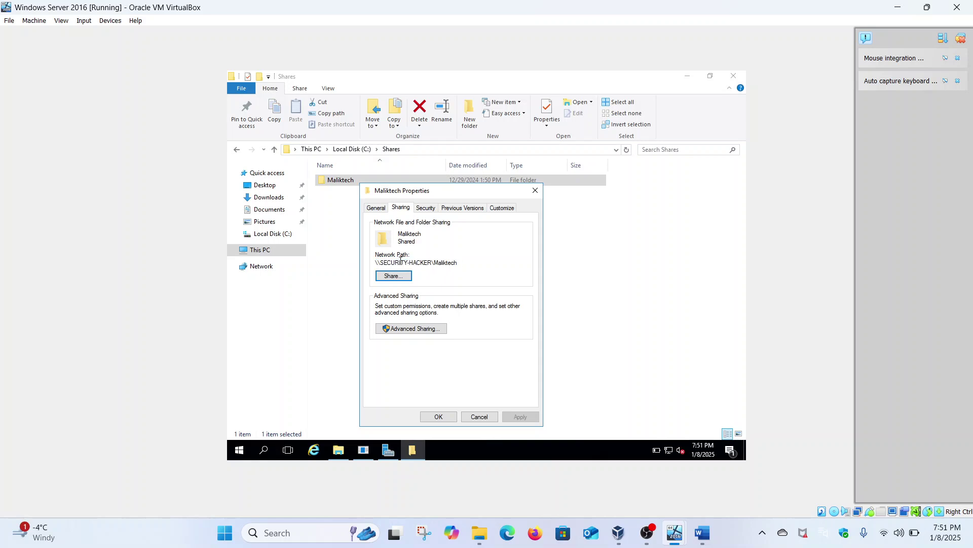
{"action": "left_click_drag", "start_coordinate": [378, 264], "coordinate": [433, 260]}
{"action": "left_click_drag", "start_coordinate": [461, 265], "coordinate": [357, 268]}
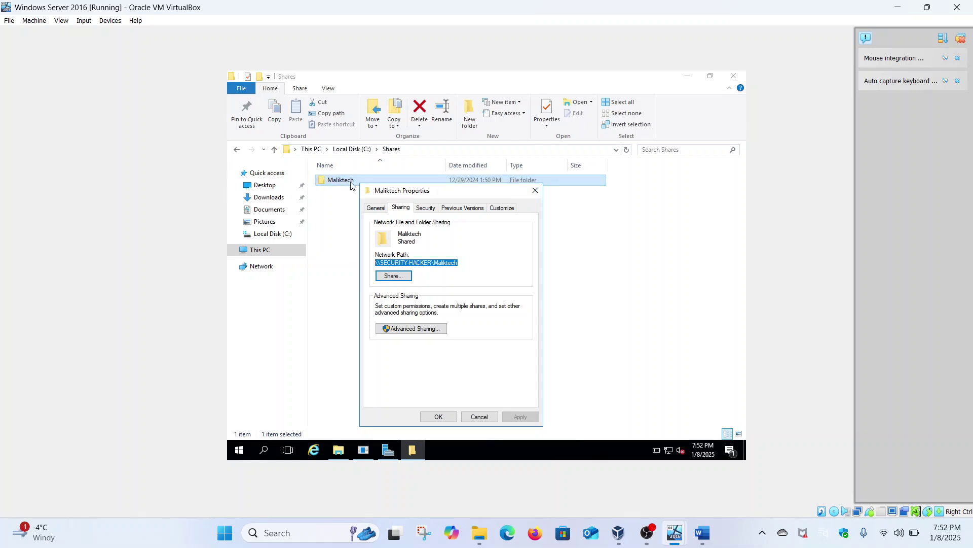
{"action": "left_click", "coordinate": [537, 194]}
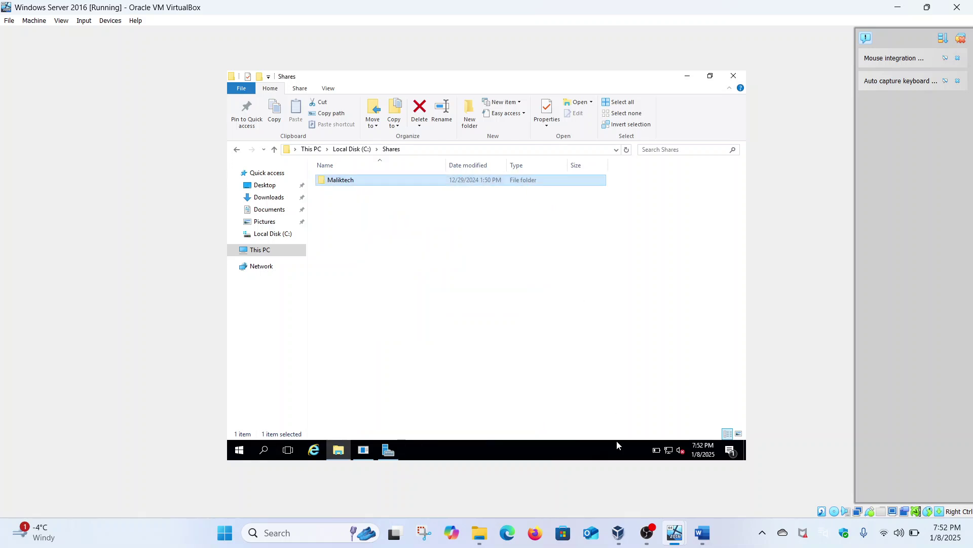
On the Windows 11 client, open the Maliktech share and confirm Cyber Threat Analysis opens.
{"action": "mouse_move", "coordinate": [683, 522]}
{"action": "left_click", "coordinate": [728, 477]}
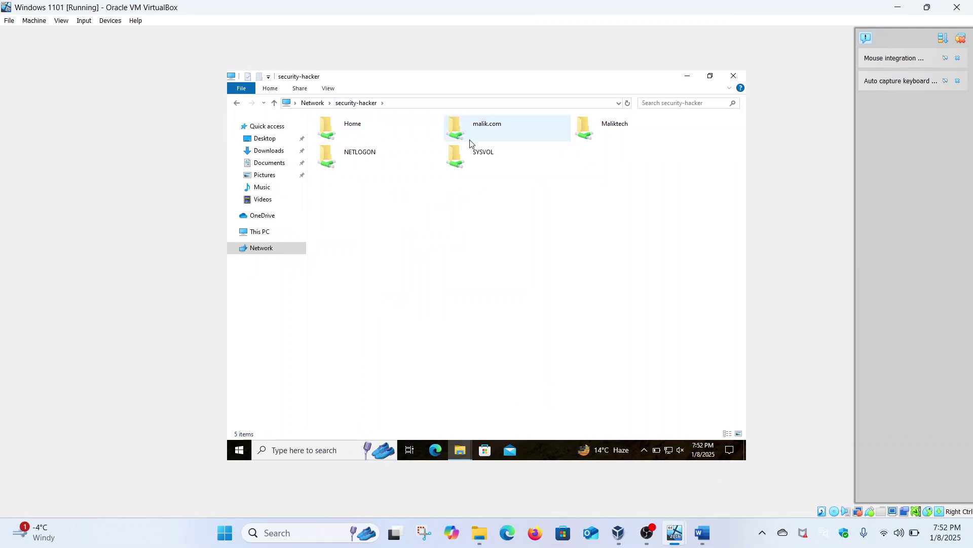
{"action": "left_click", "coordinate": [604, 128]}
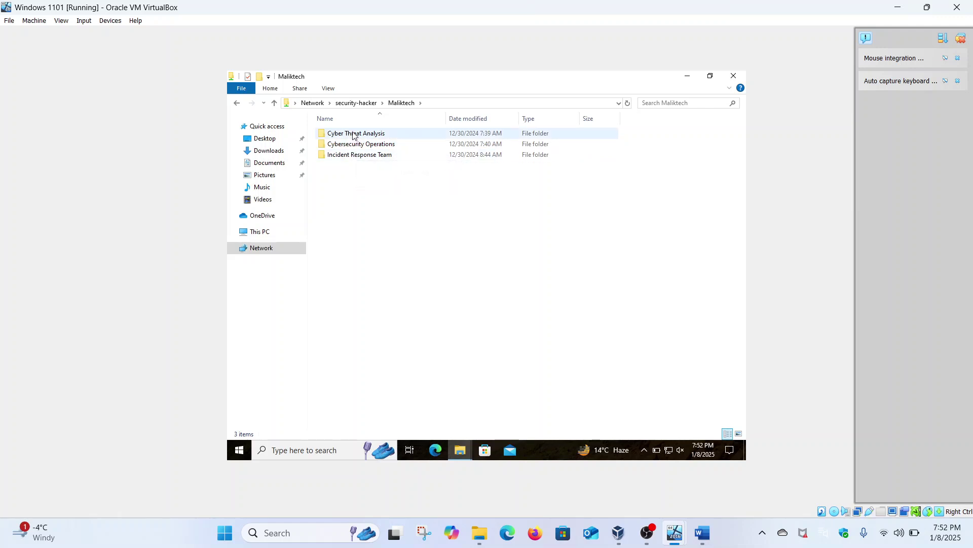
{"action": "double_click", "coordinate": [353, 134]}
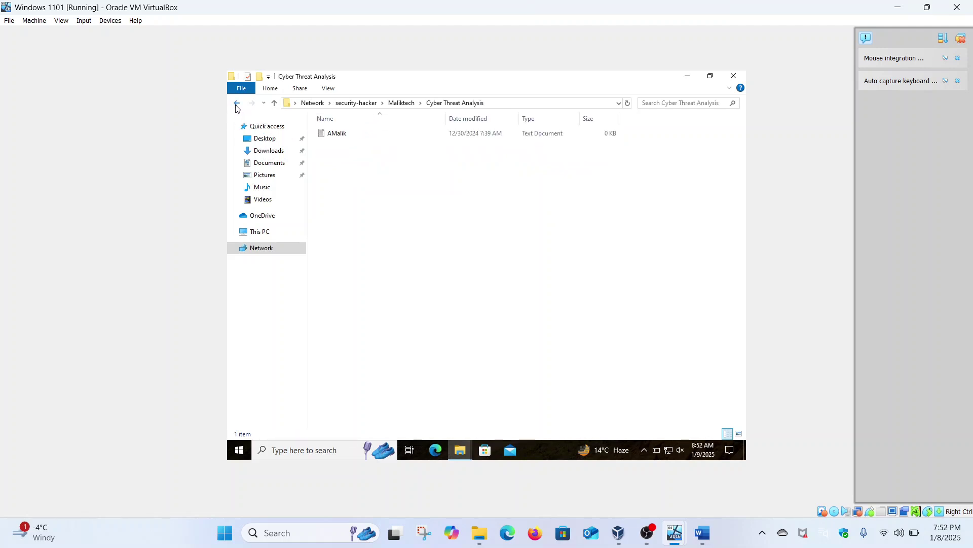
{"action": "key", "text": "alt+Left"}
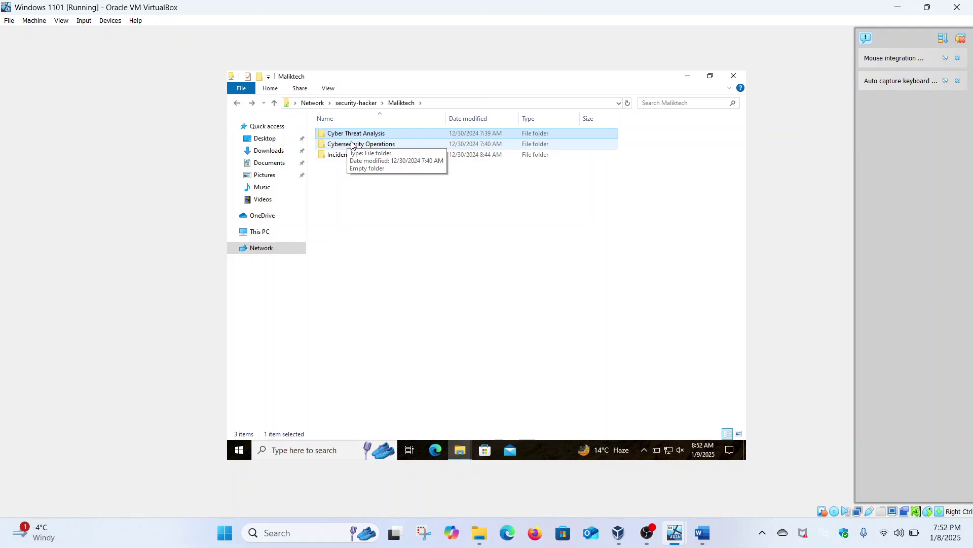
Confirm Cybersecurity Operations and Incident Response Team are denied, then return to the server VM.
{"action": "left_click", "coordinate": [352, 145]}
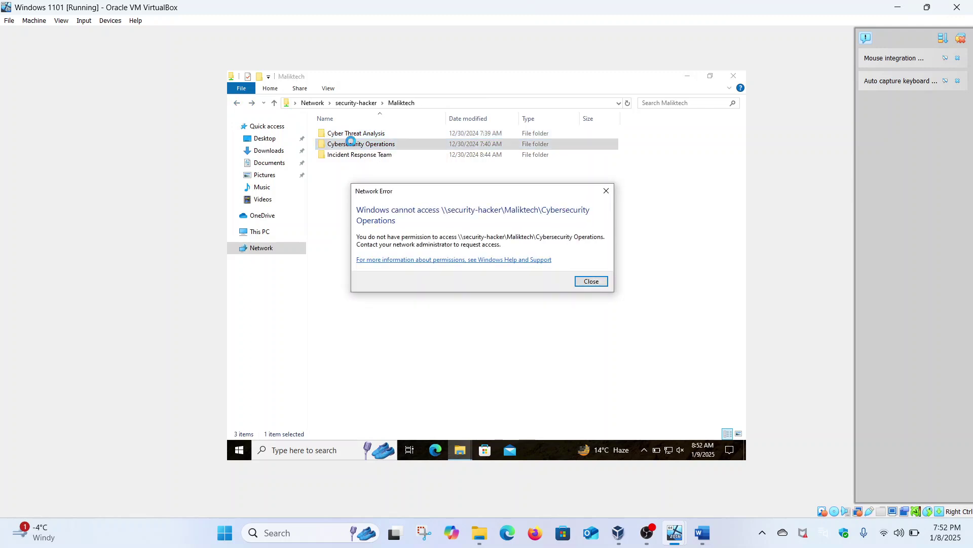
{"action": "left_click", "coordinate": [587, 281]}
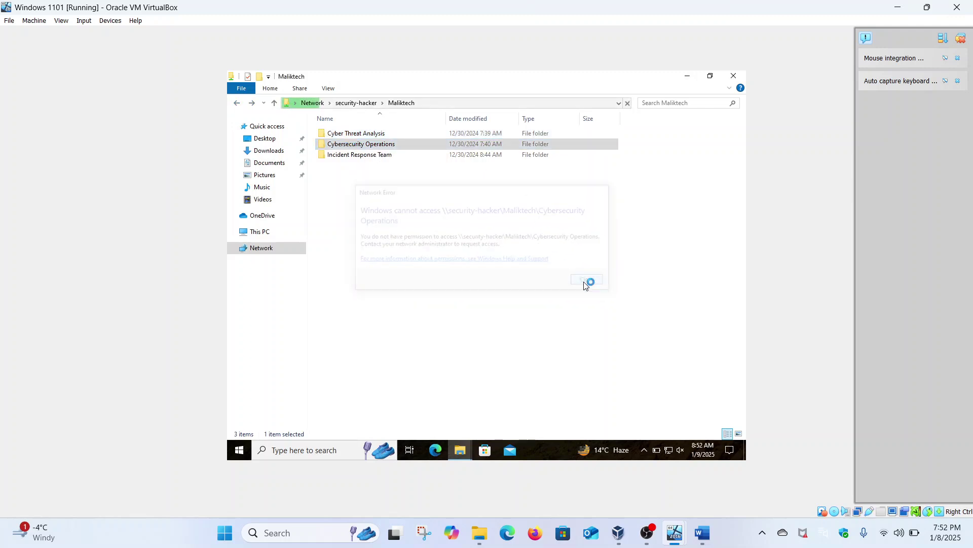
{"action": "left_click", "coordinate": [338, 156]}
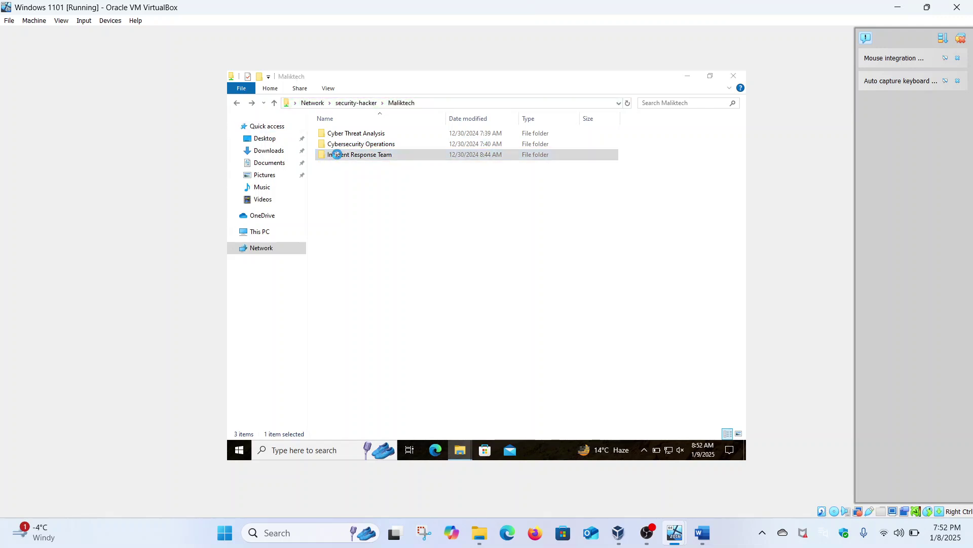
{"action": "left_click", "coordinate": [588, 282]}
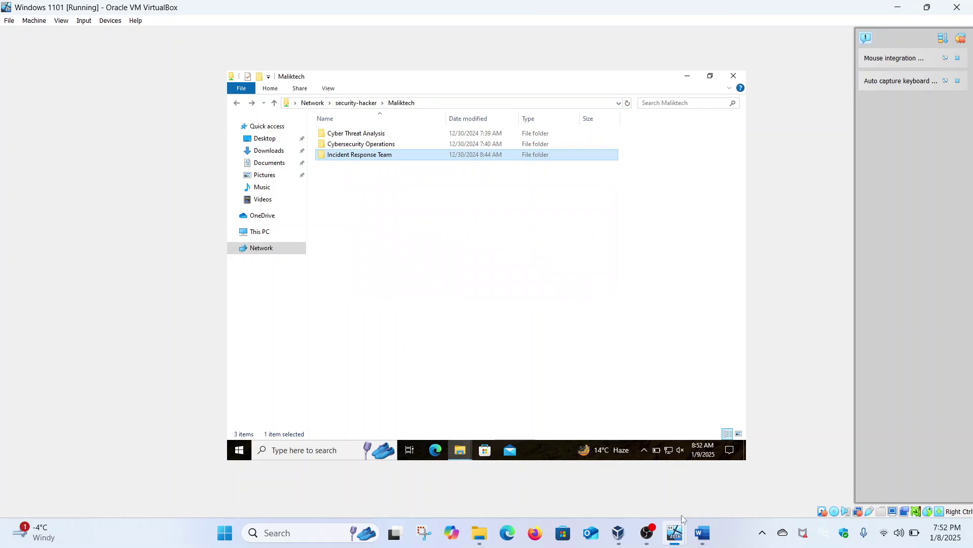
{"action": "mouse_move", "coordinate": [675, 530]}
{"action": "left_click", "coordinate": [631, 458]}
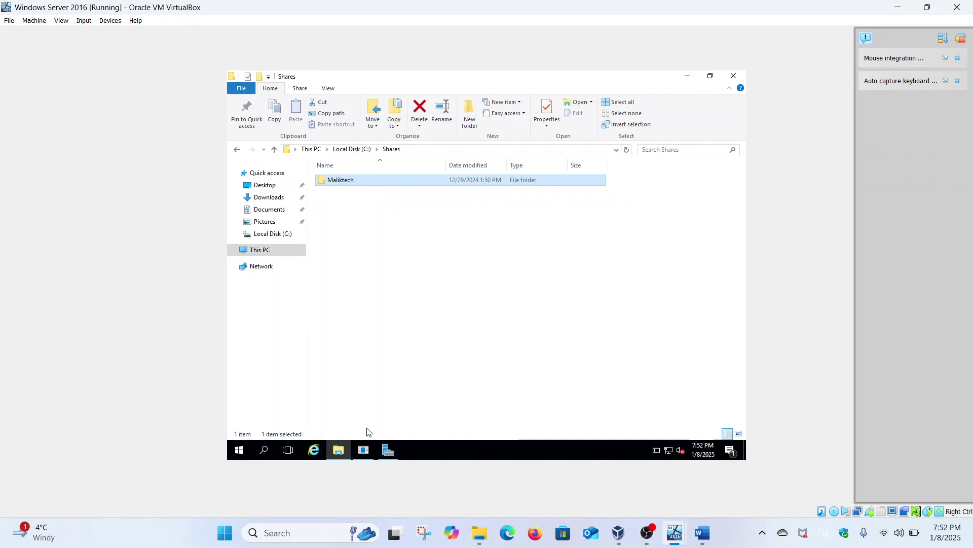
Relaunch Server Manager and open Active Directory Users and Computers from its tools.
{"action": "left_click", "coordinate": [388, 449]}
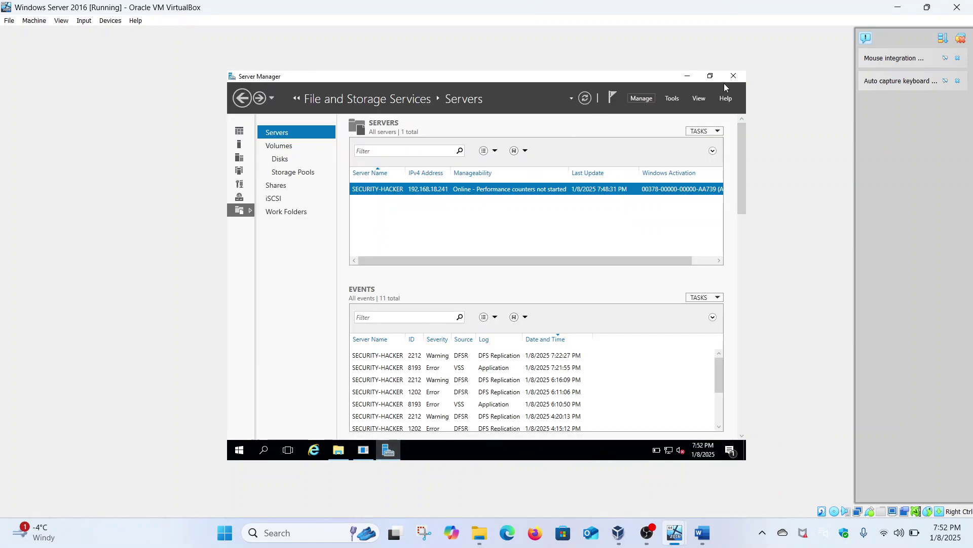
{"action": "left_click", "coordinate": [736, 77]}
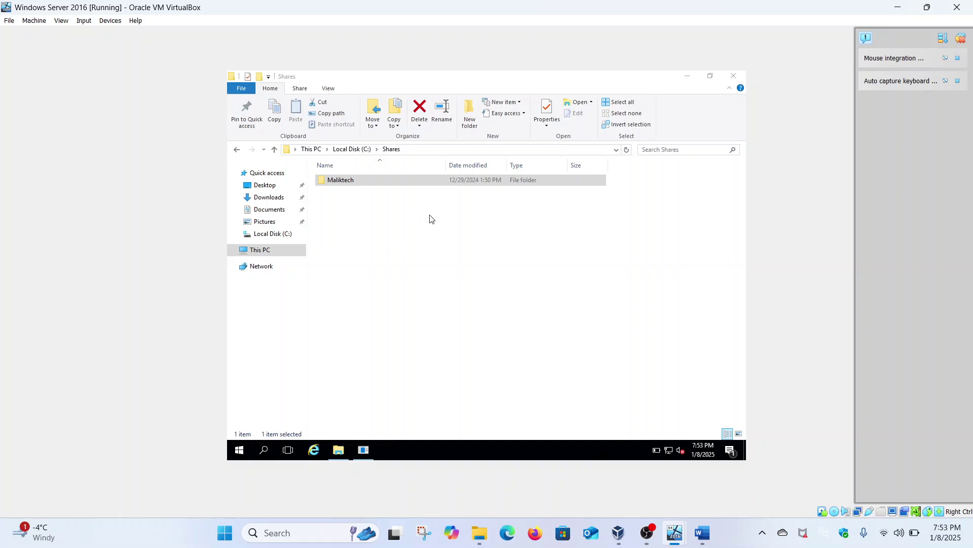
{"action": "key", "text": "super"}
{"action": "left_click", "coordinate": [406, 167]}
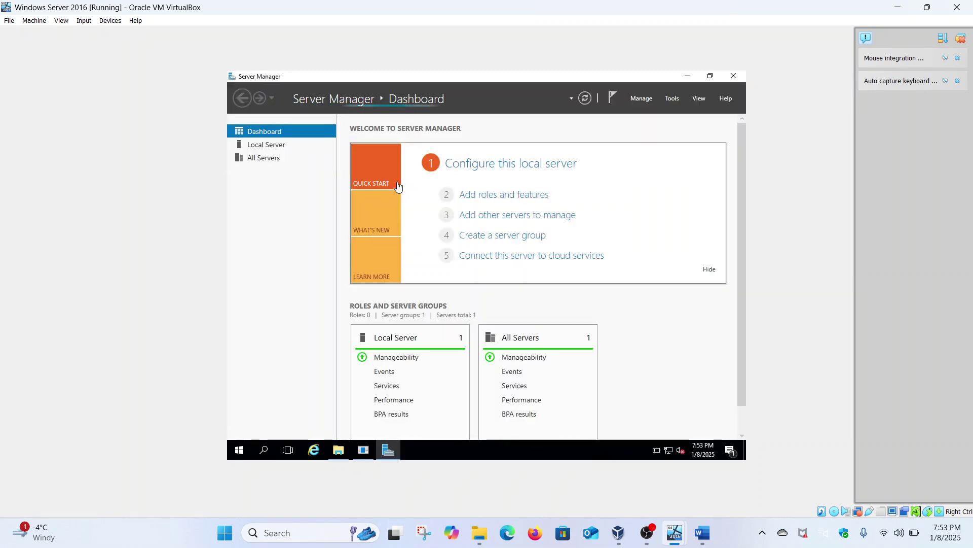
{"action": "left_click", "coordinate": [674, 99]}
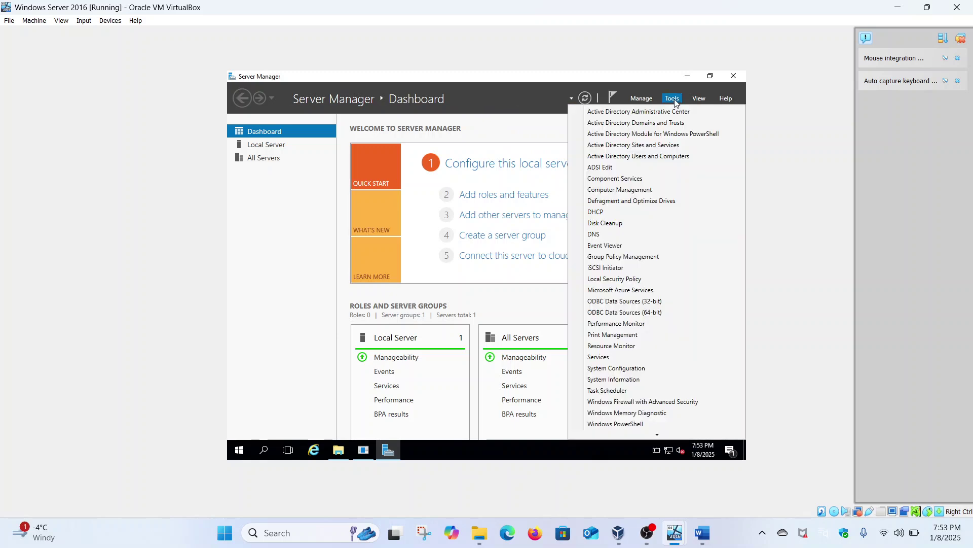
{"action": "left_click", "coordinate": [653, 157]}
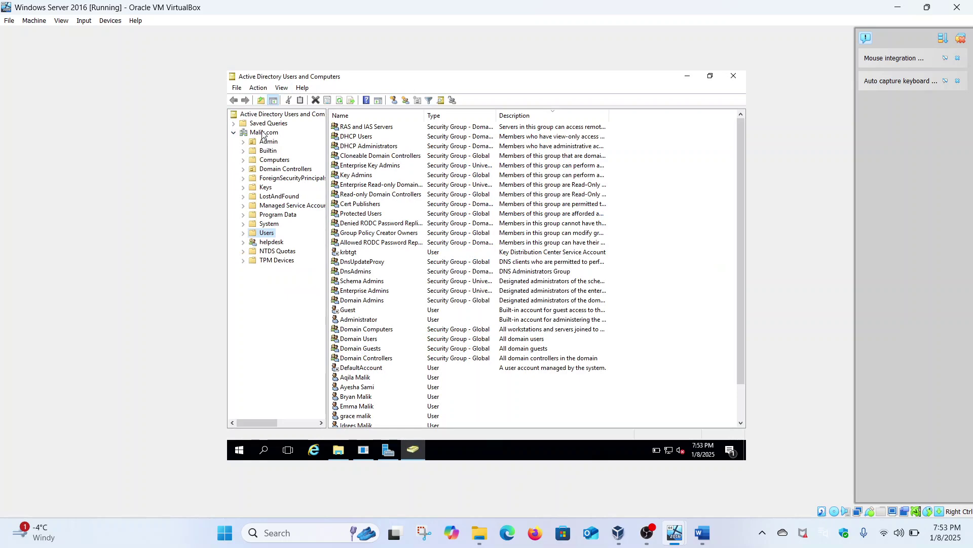
Review a domain user's group memberships on the Member Of tab.
{"action": "scroll", "coordinate": [377, 252], "scroll_direction": "down", "scroll_amount": 2}
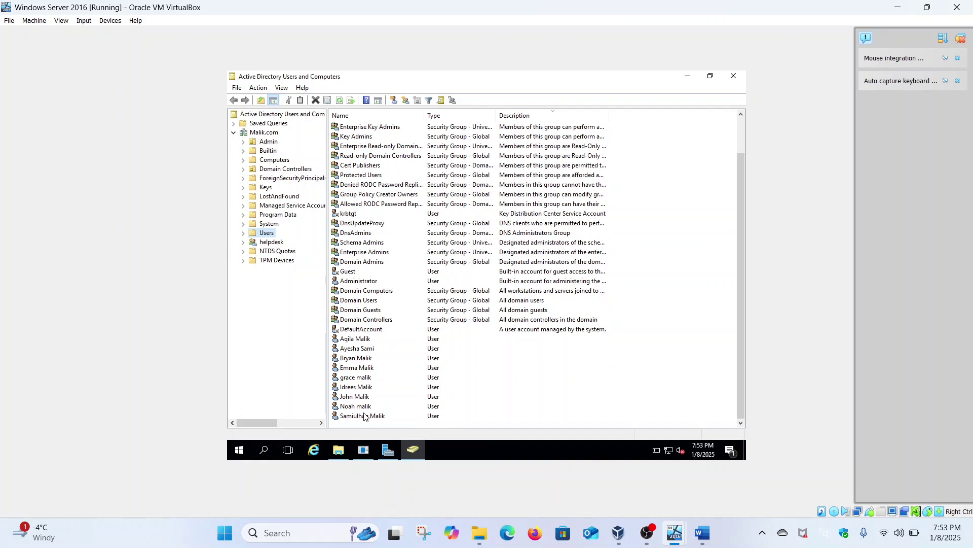
{"action": "right_click", "coordinate": [355, 340]}
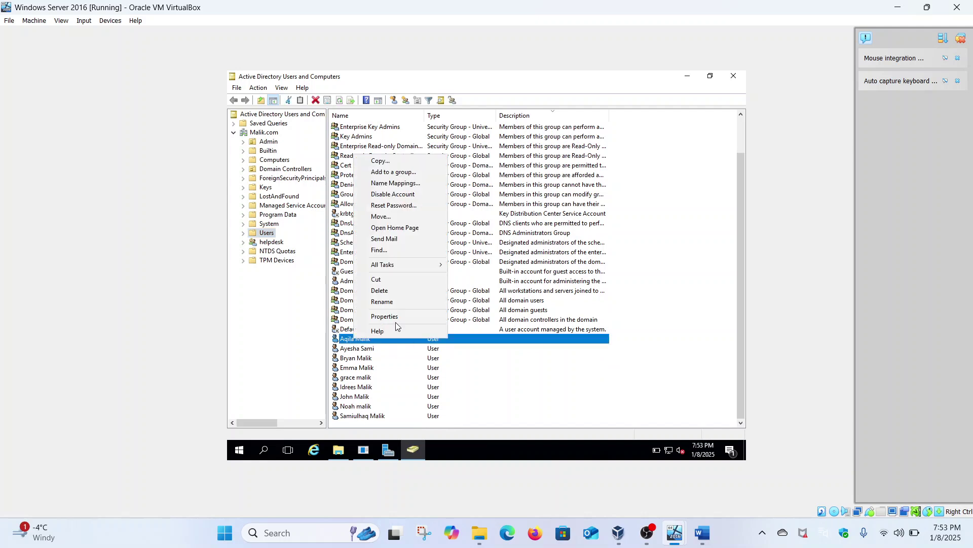
{"action": "left_click", "coordinate": [395, 317]}
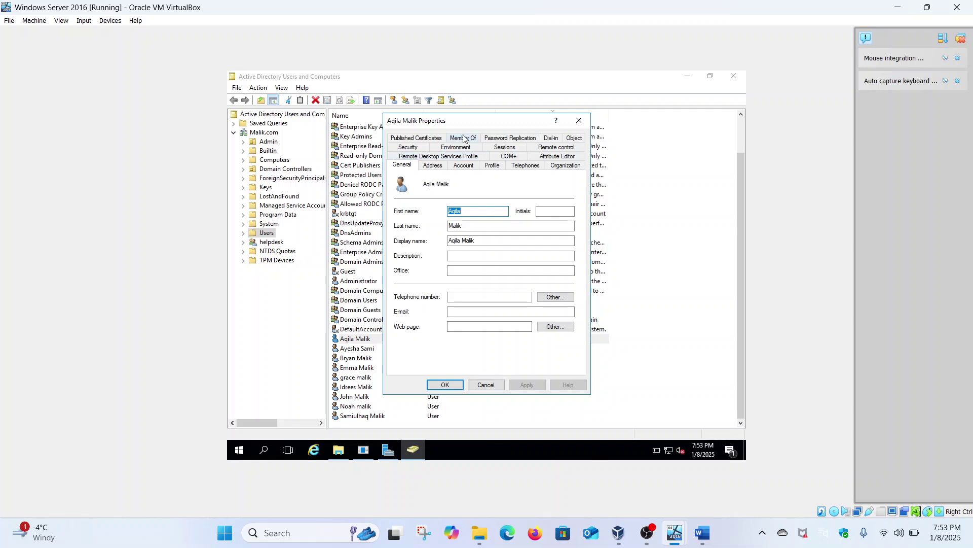
{"action": "left_click", "coordinate": [463, 138]}
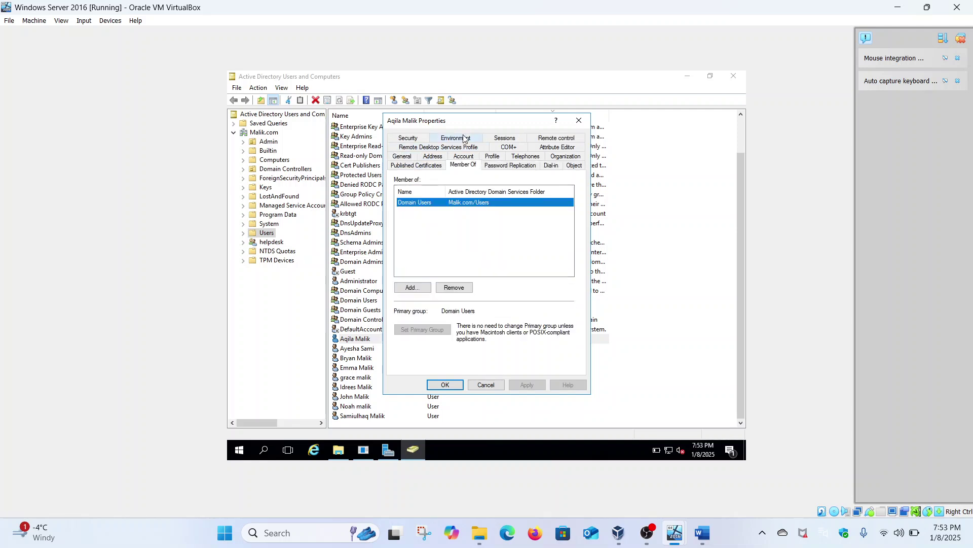
{"action": "left_click", "coordinate": [579, 120]}
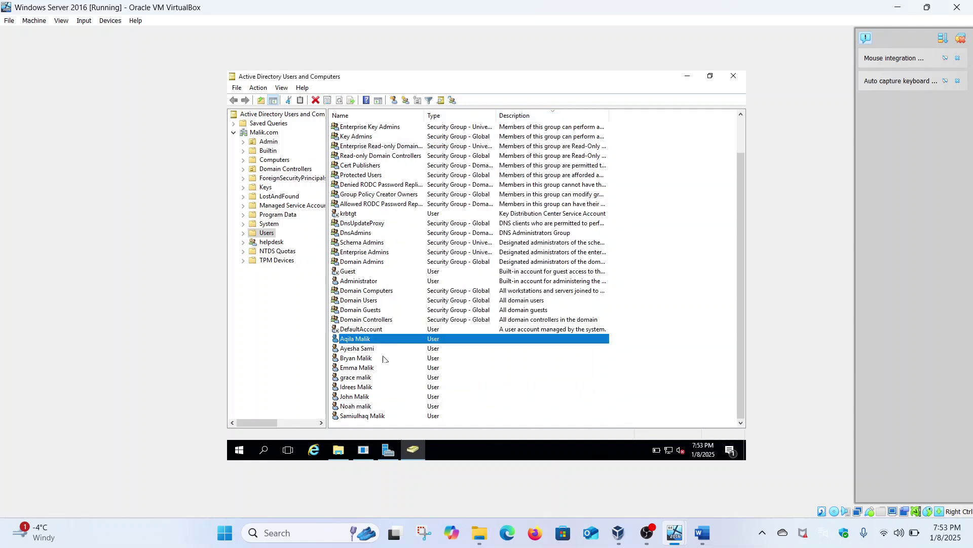
Check the Member Of tab for two more user accounts in the list.
{"action": "right_click", "coordinate": [370, 414]}
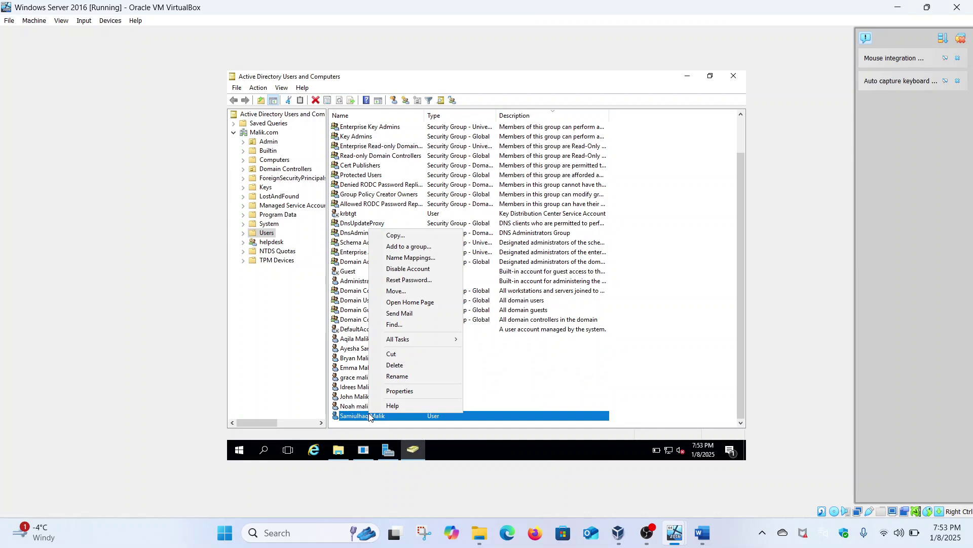
{"action": "left_click", "coordinate": [403, 391]}
{"action": "left_click", "coordinate": [470, 139]}
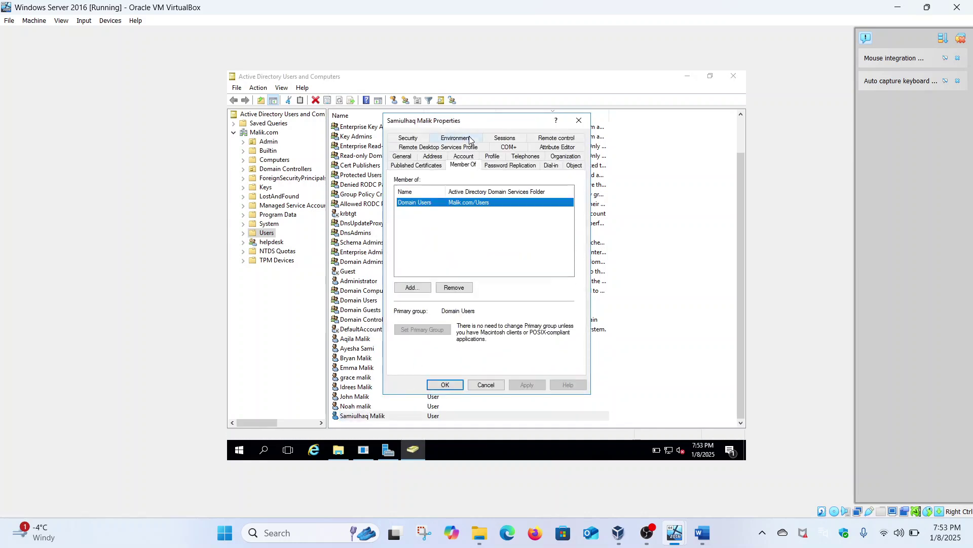
{"action": "left_click", "coordinate": [580, 121]}
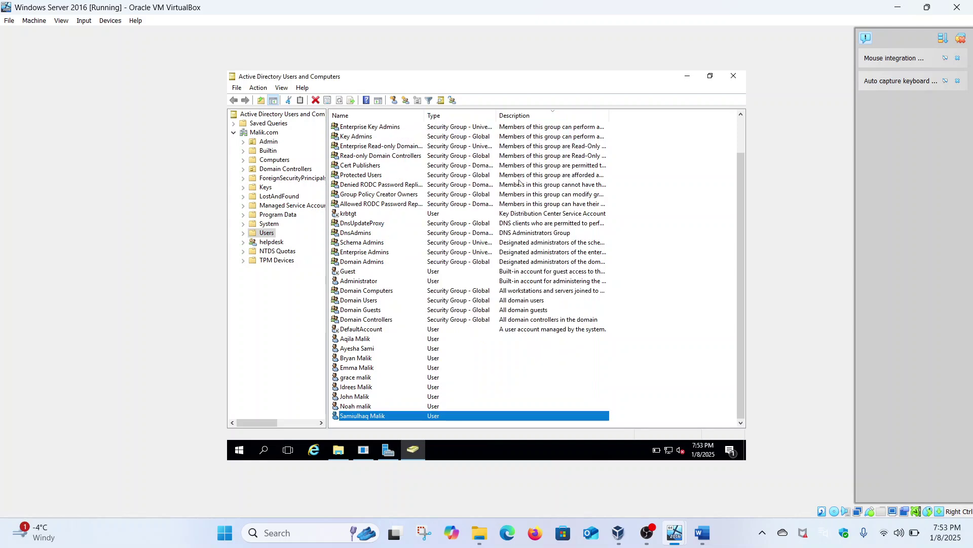
{"action": "left_click", "coordinate": [366, 389]}
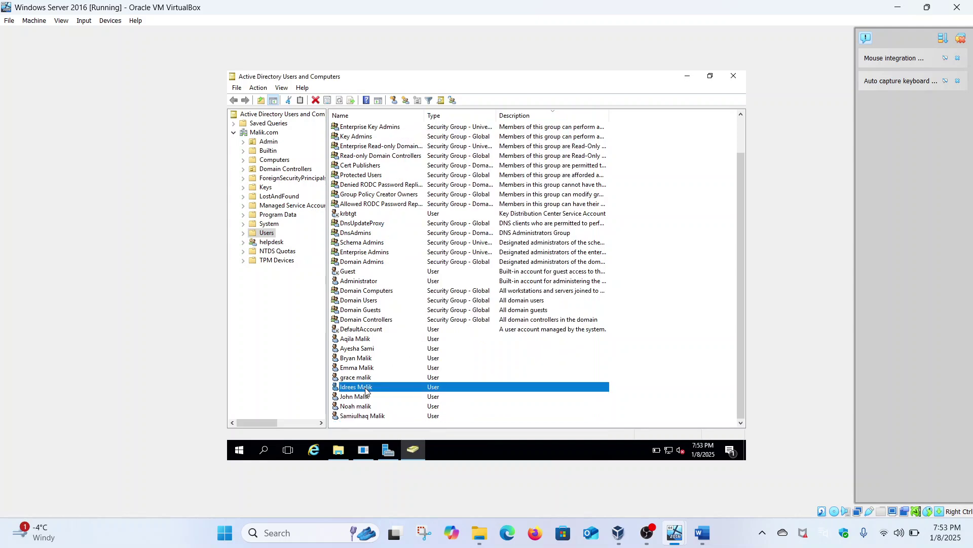
{"action": "right_click", "coordinate": [366, 389]}
{"action": "left_click", "coordinate": [394, 367]}
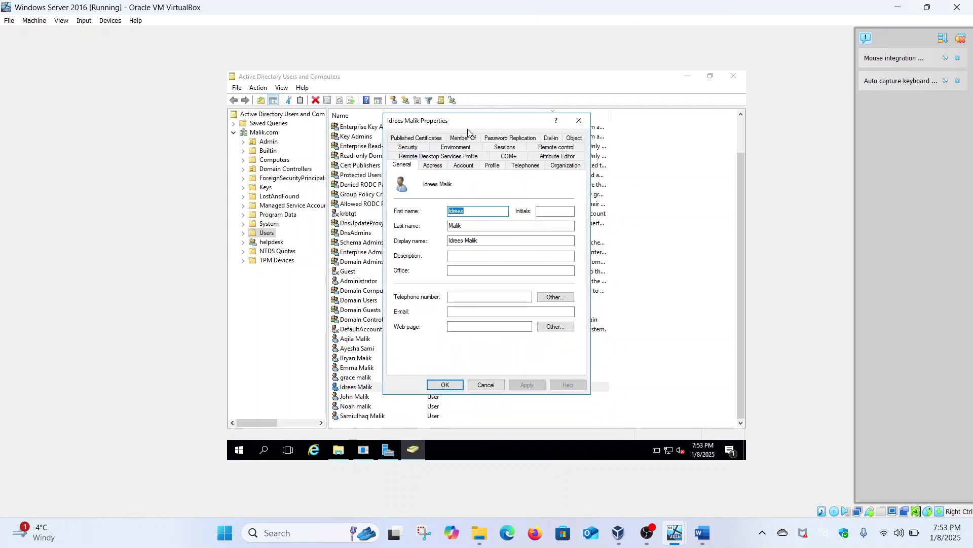
{"action": "left_click", "coordinate": [469, 136]}
{"action": "left_click", "coordinate": [580, 121]}
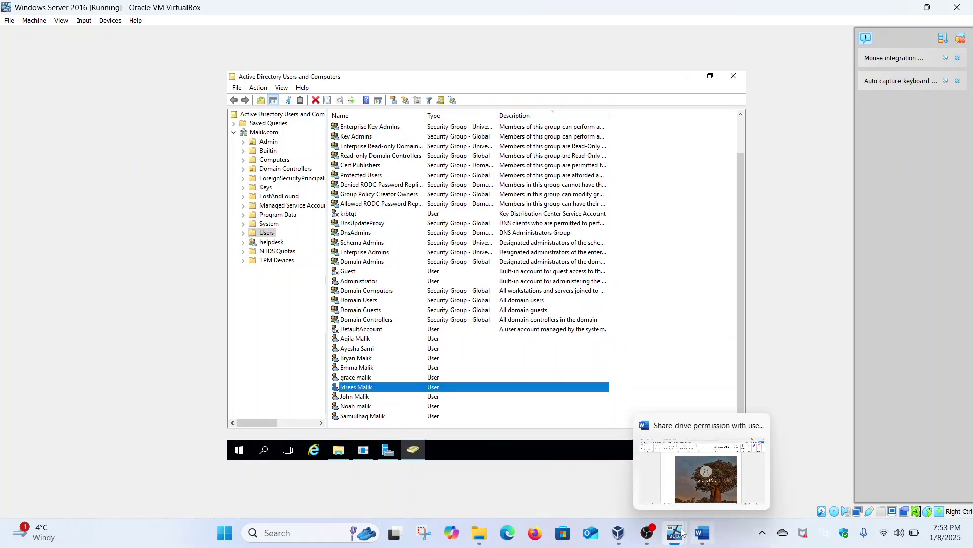
On the client VM, sign out of the current account, forcing sign-out despite open apps.
{"action": "mouse_move", "coordinate": [674, 533]}
{"action": "left_click", "coordinate": [731, 476]}
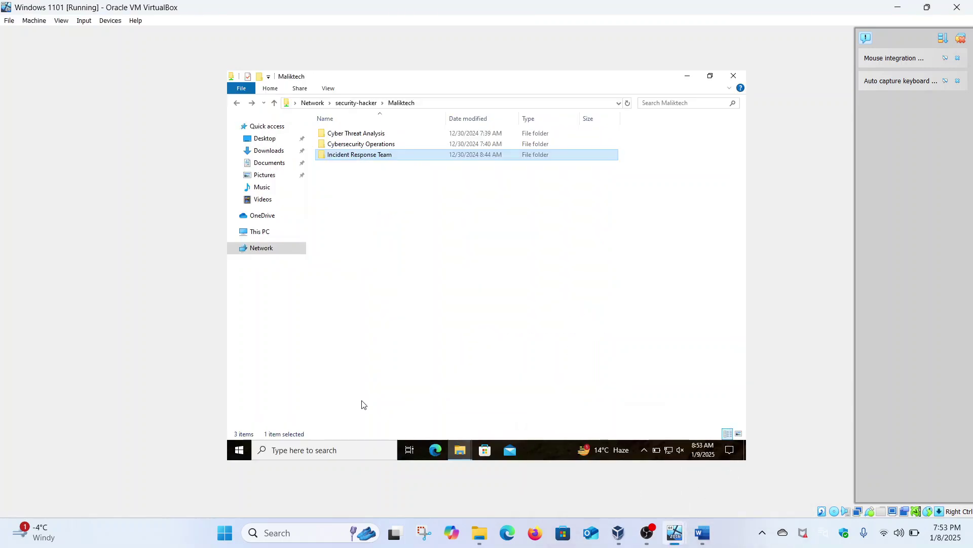
{"action": "left_click", "coordinate": [239, 451]}
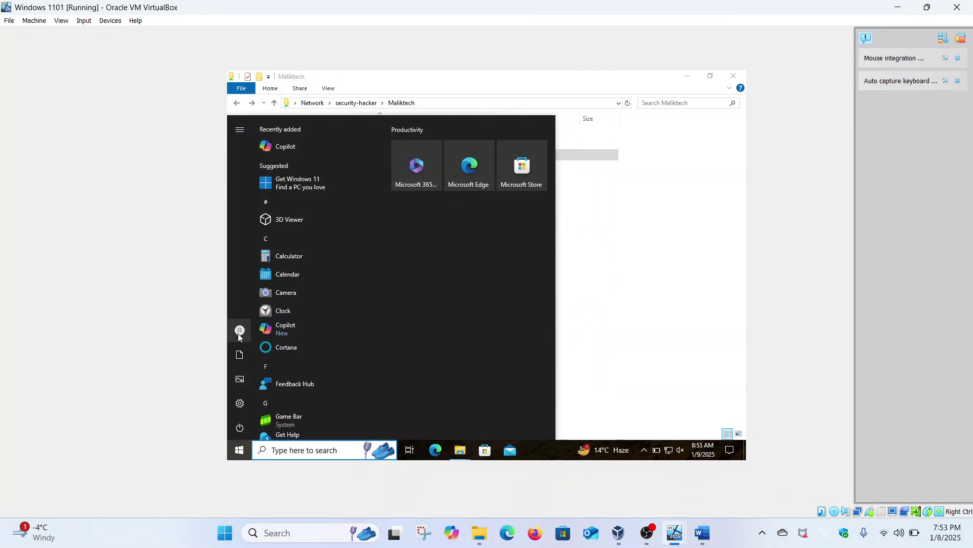
{"action": "left_click", "coordinate": [242, 330]}
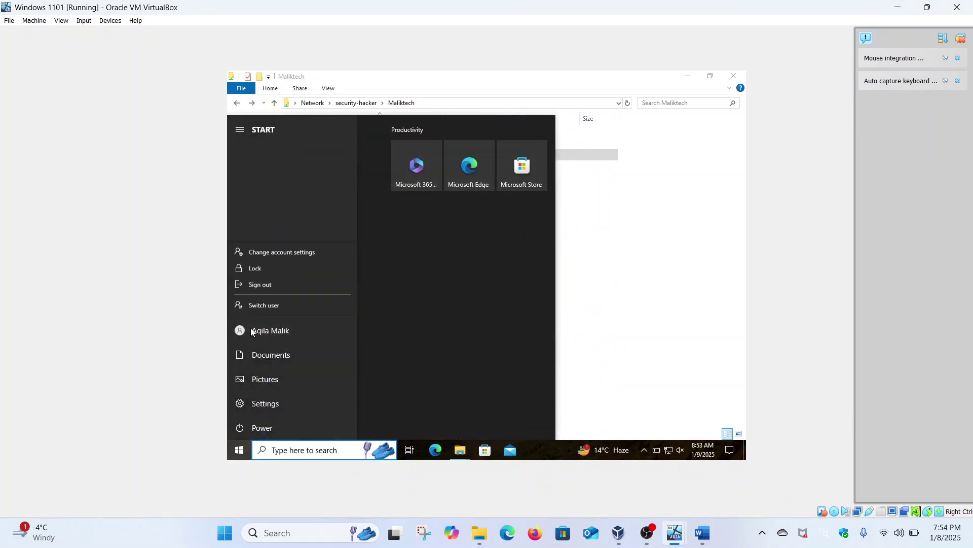
{"action": "left_click", "coordinate": [300, 286]}
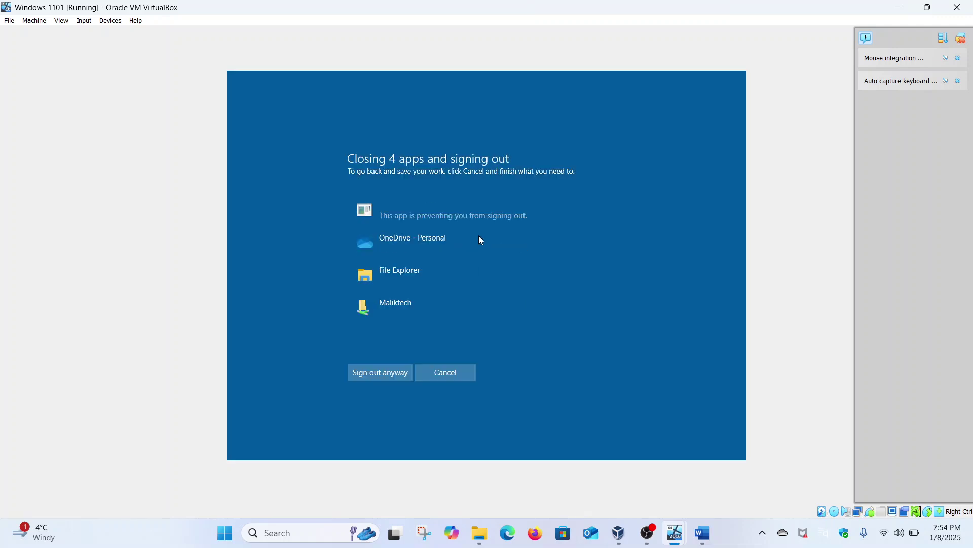
{"action": "left_click", "coordinate": [370, 377]}
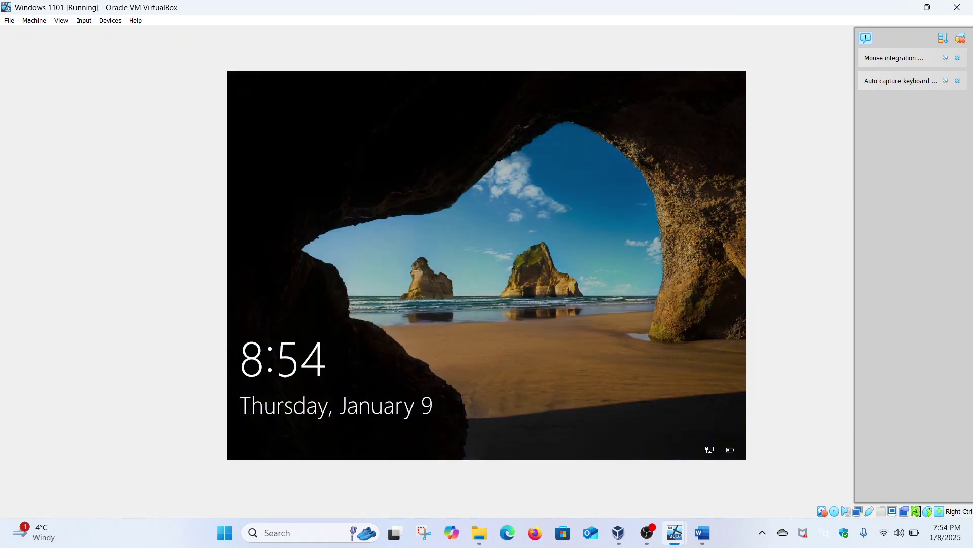
Sign in as Other user with the domain user's username and password.
{"action": "left_click", "coordinate": [525, 302]}
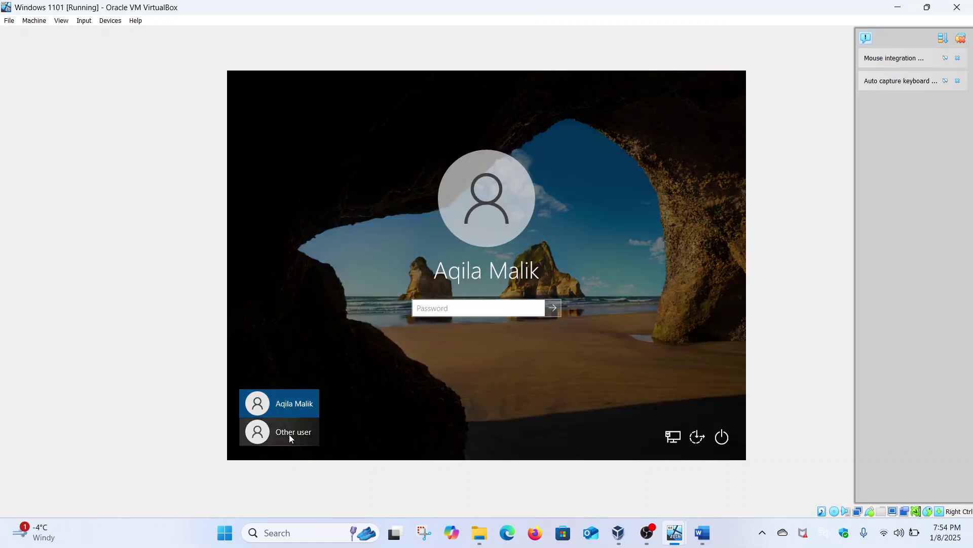
{"action": "left_click", "coordinate": [302, 430]}
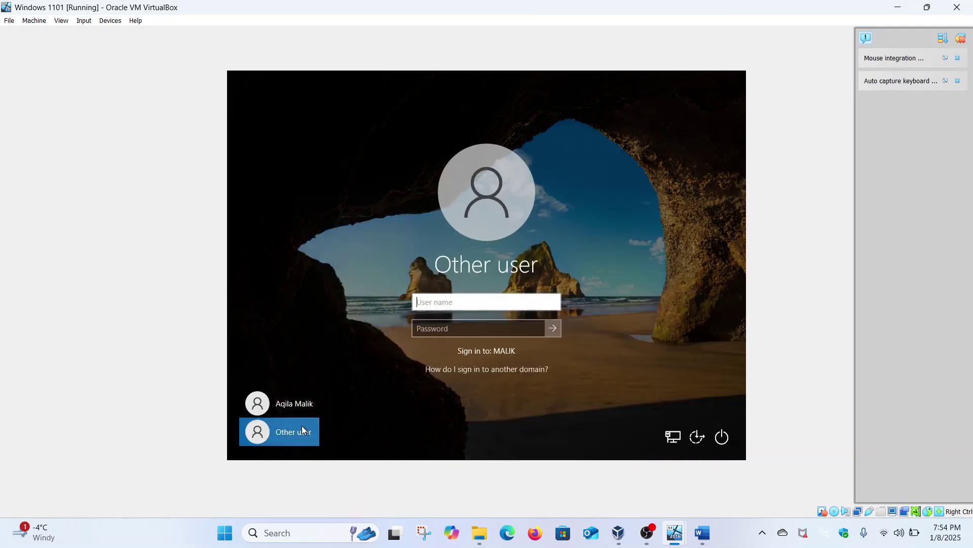
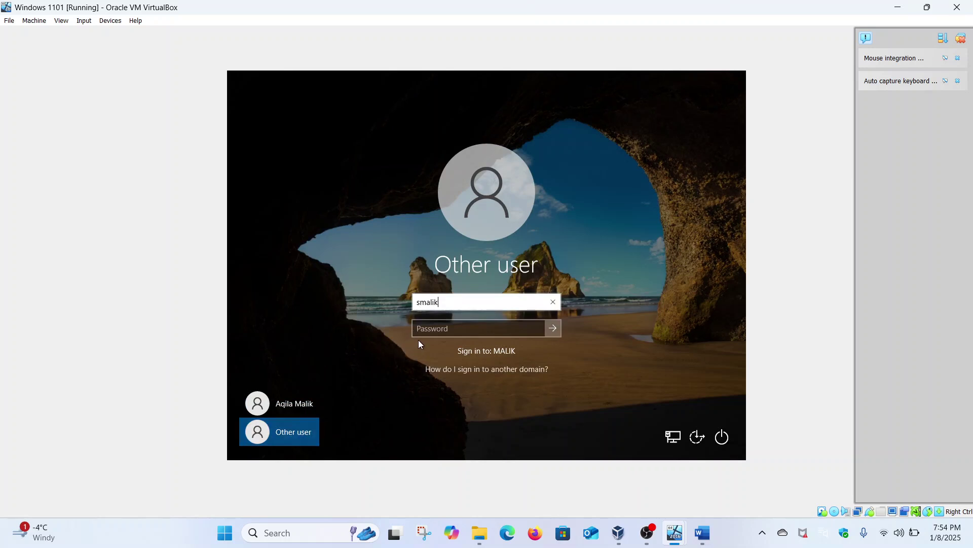
{"action": "left_click", "coordinate": [444, 323]}
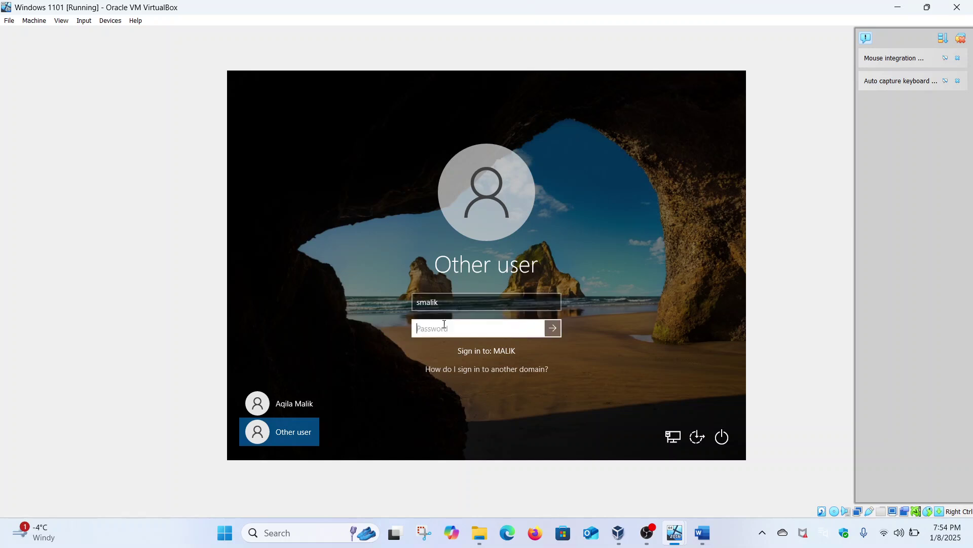
{"action": "key", "text": "Caps_Lock"}
{"action": "type", "text": "•"}
{"action": "key", "text": "Caps_Lock"}
{"action": "type", "text": "•••••••"}
{"action": "key", "text": "Return"}
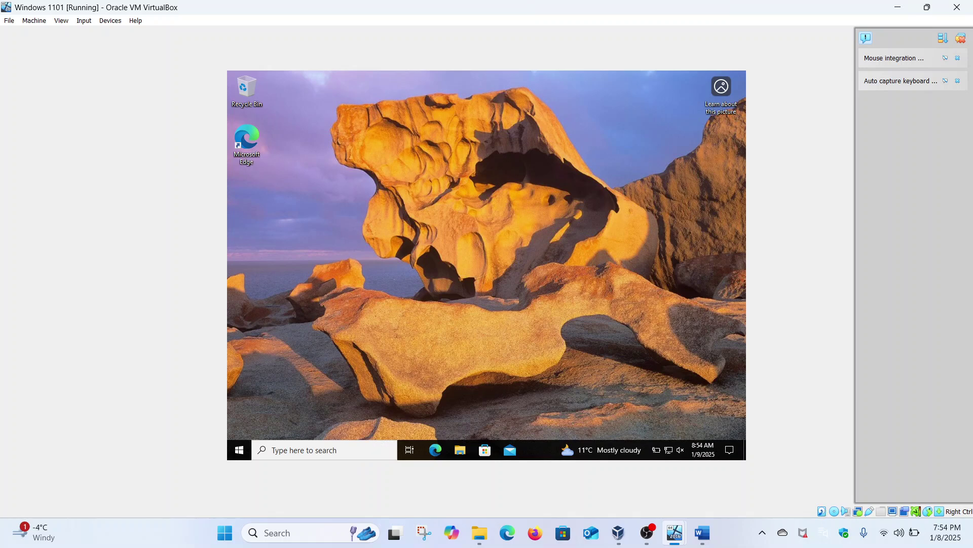
Browse to \\security-hacker in File Explorer and open the Maliktech share.
{"action": "left_click", "coordinate": [461, 451]}
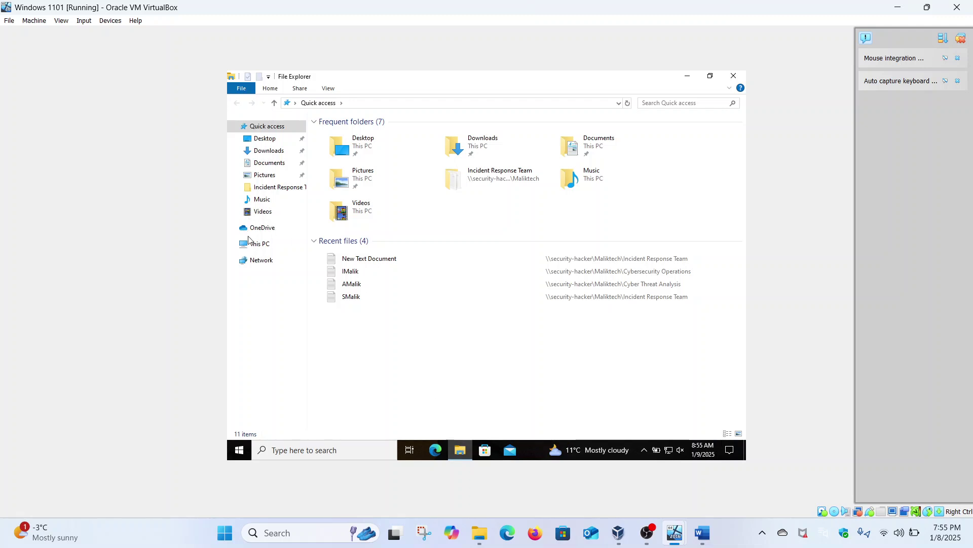
{"action": "left_click", "coordinate": [377, 102]}
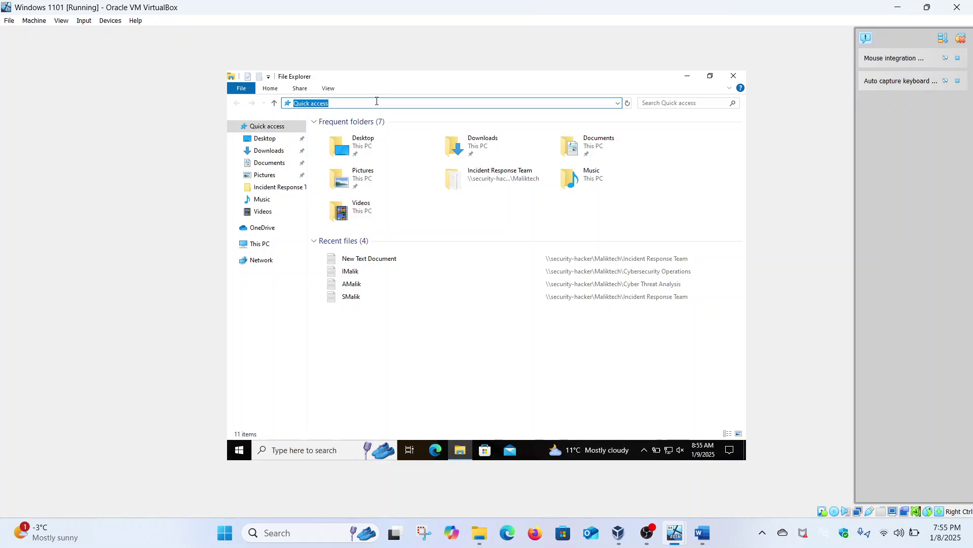
{"action": "type", "text": "\\"}
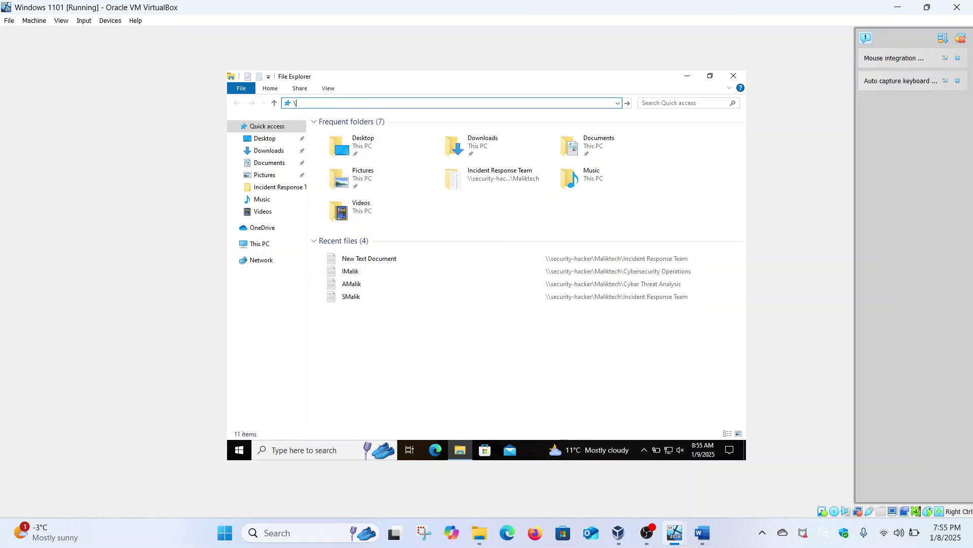
{"action": "type", "text": "\\security-hacker"}
{"action": "key", "text": "Return"}
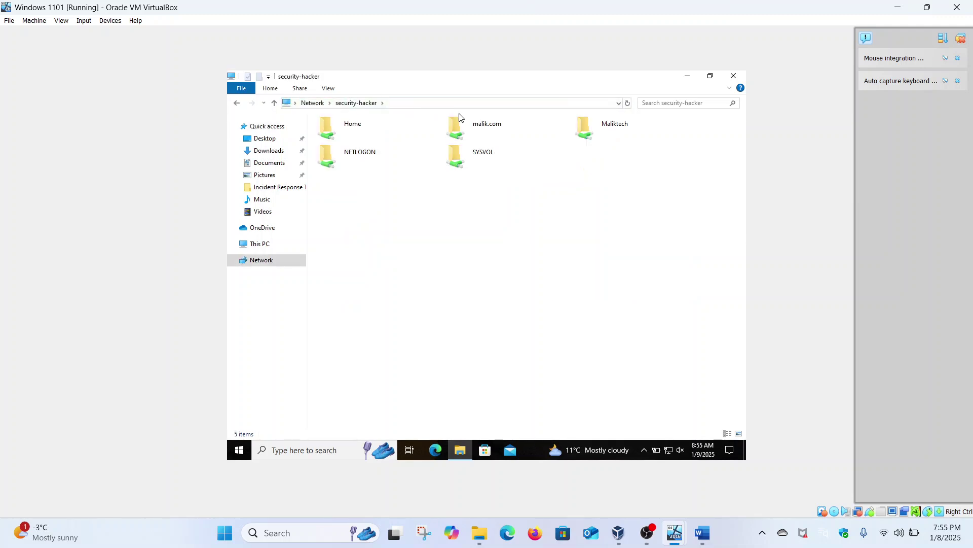
{"action": "left_click", "coordinate": [592, 128]}
{"action": "double_click", "coordinate": [592, 128]}
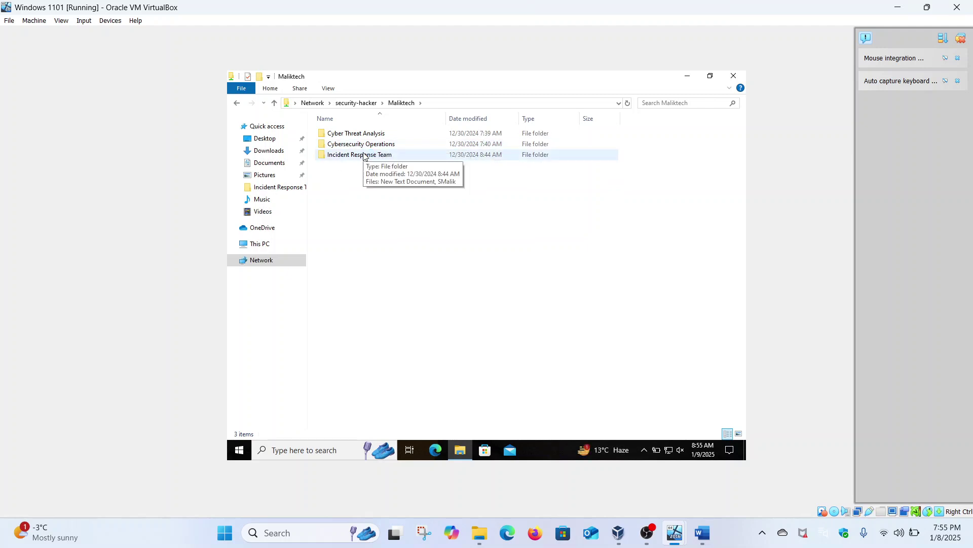
In Incident Response Team, permanently delete New Text Document.
{"action": "double_click", "coordinate": [363, 155]}
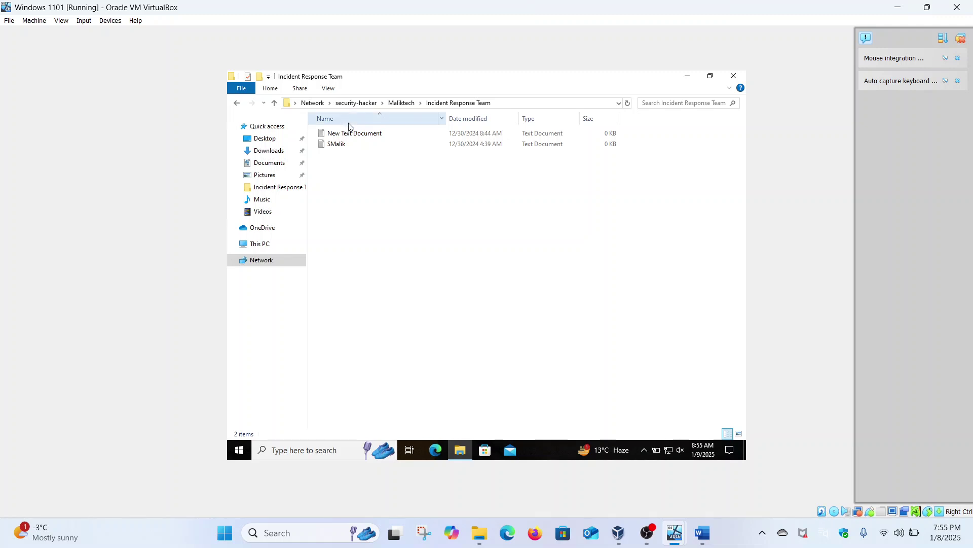
{"action": "left_click", "coordinate": [350, 133]}
{"action": "right_click", "coordinate": [350, 132]}
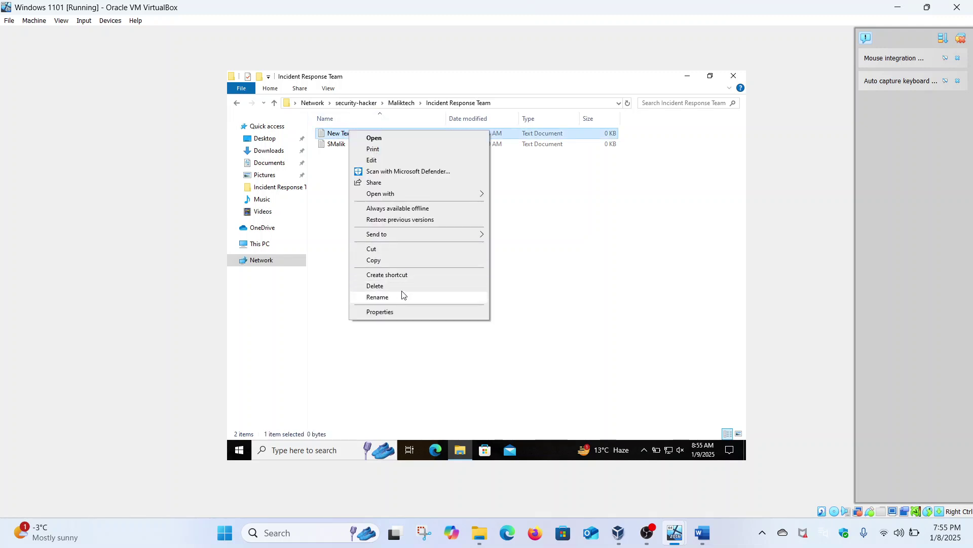
{"action": "left_click", "coordinate": [405, 287]}
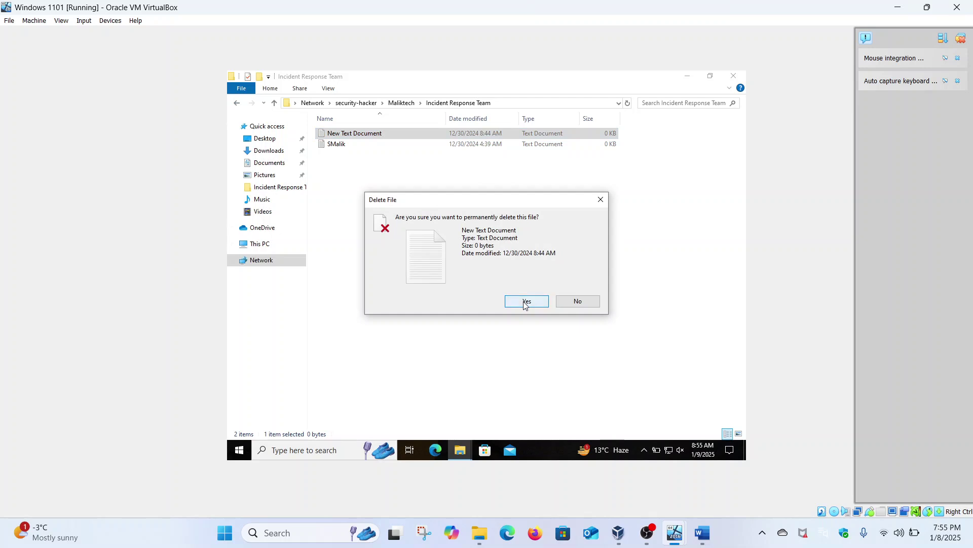
{"action": "left_click", "coordinate": [525, 302]}
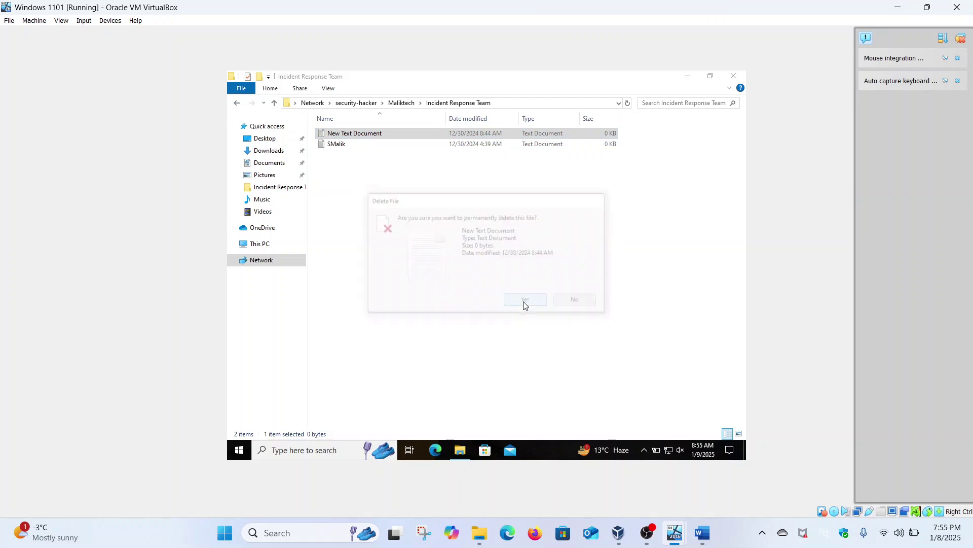
Back in Maliktech, confirm Cybersecurity Operations and Cyber Threat Analysis both return access-denied errors.
{"action": "left_click", "coordinate": [236, 103]}
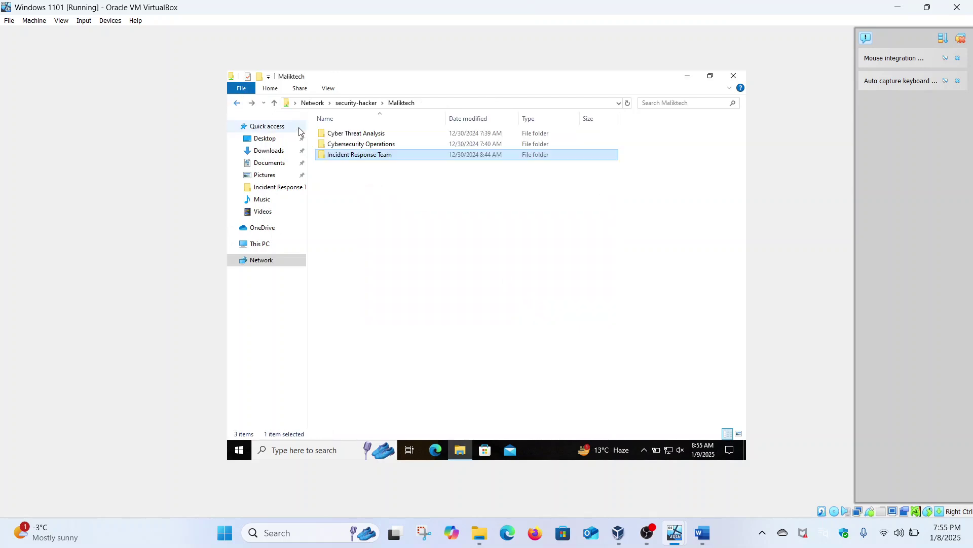
{"action": "double_click", "coordinate": [343, 144]}
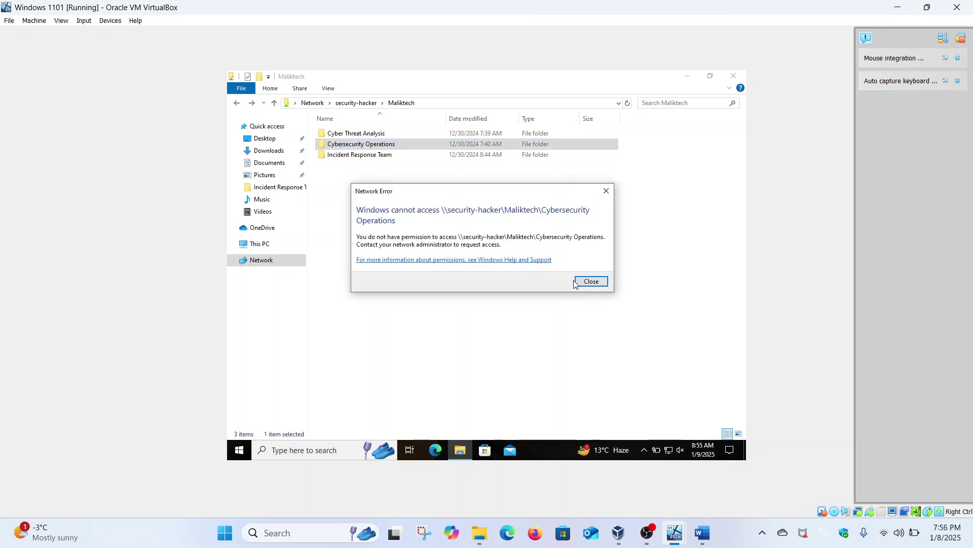
{"action": "left_click", "coordinate": [583, 282]}
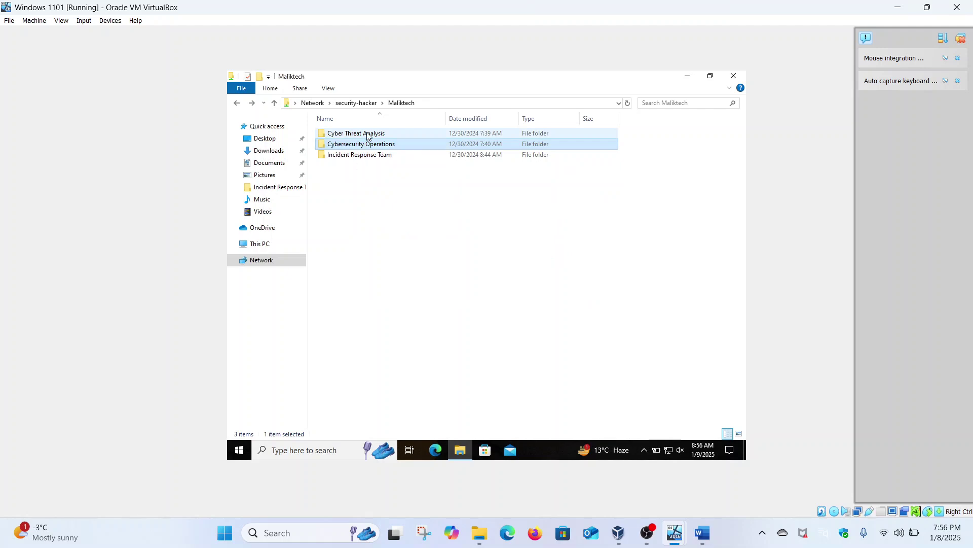
{"action": "double_click", "coordinate": [365, 133]}
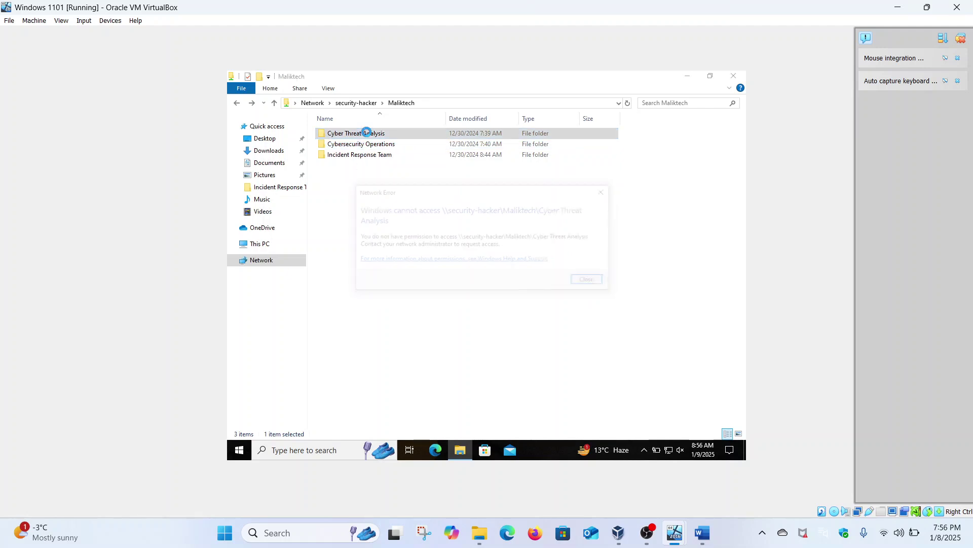
{"action": "left_click", "coordinate": [591, 281]}
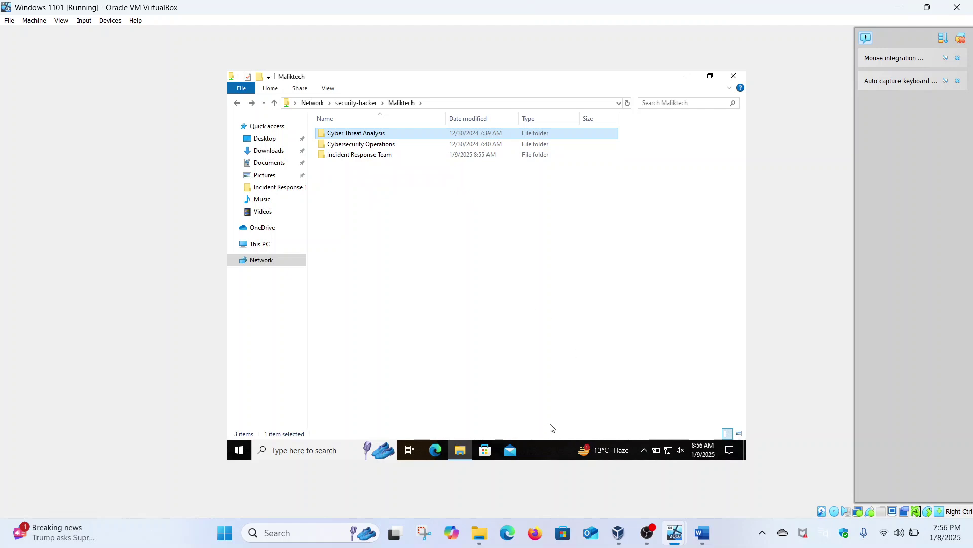
{"action": "mouse_move", "coordinate": [674, 532]}
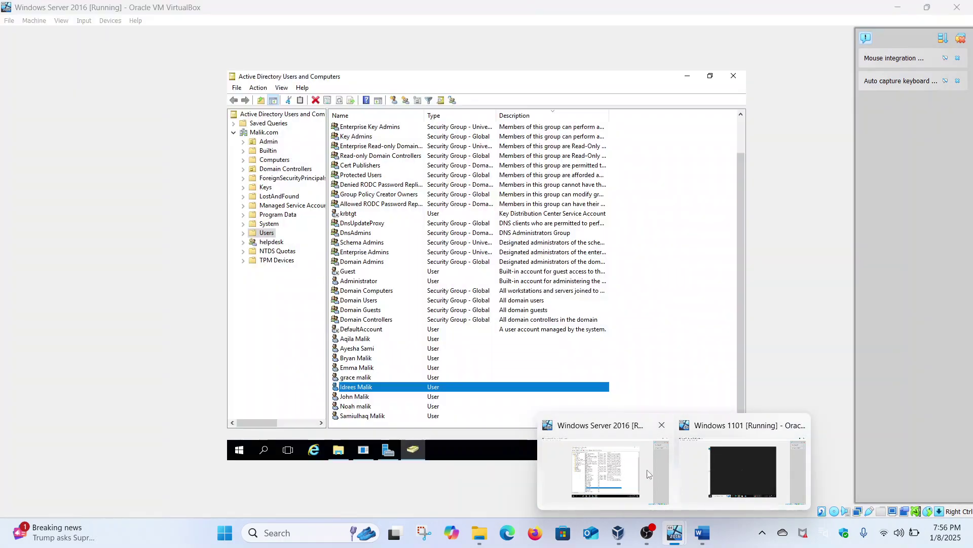
On the server, open C:\Shares\Maliktech's Incident Response Team Properties, Security tab, then Advanced settings.
{"action": "left_click", "coordinate": [606, 472]}
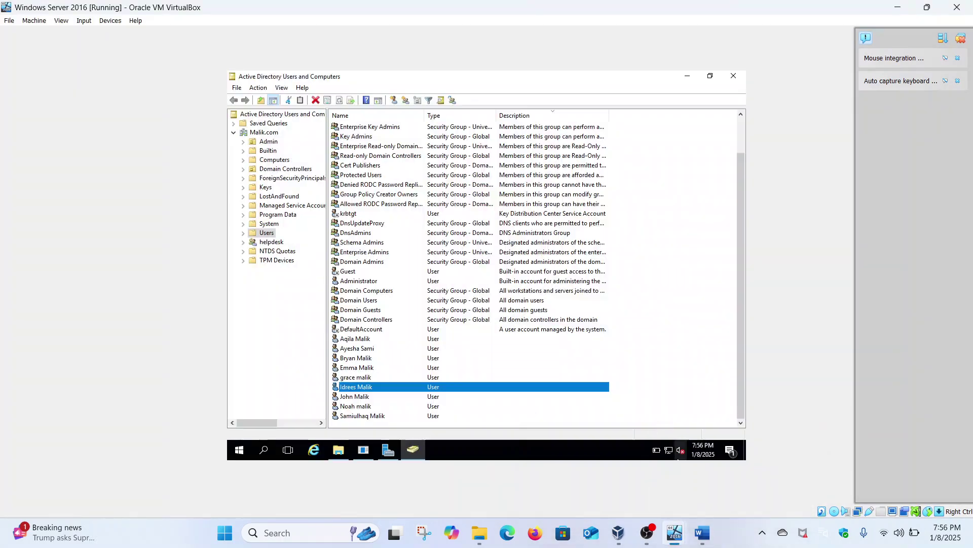
{"action": "left_click", "coordinate": [339, 450]}
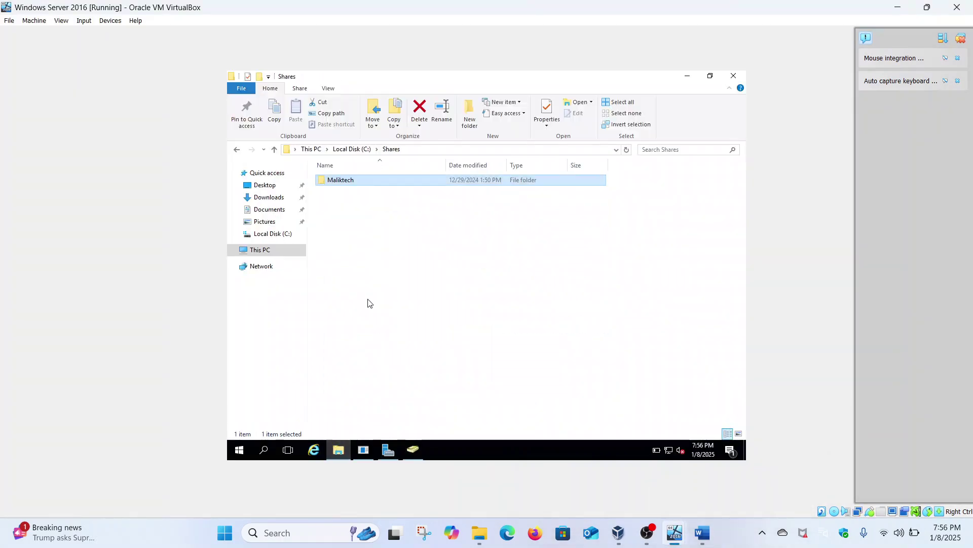
{"action": "double_click", "coordinate": [354, 181]}
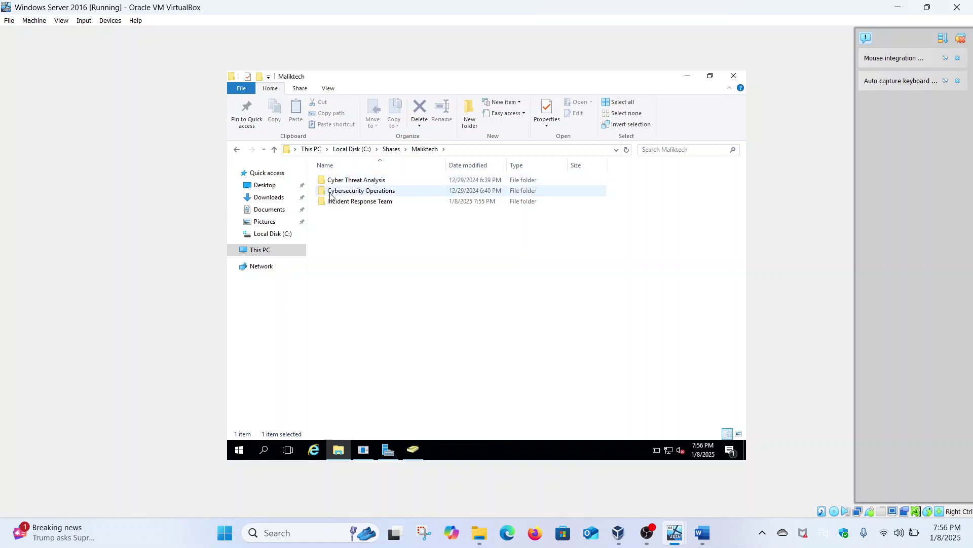
{"action": "left_click", "coordinate": [378, 203]}
{"action": "right_click", "coordinate": [378, 202]}
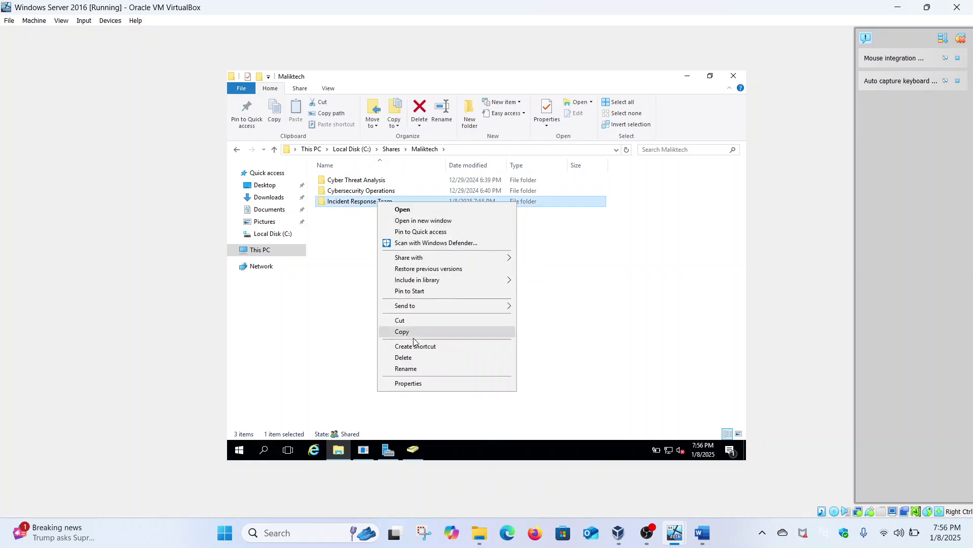
{"action": "left_click", "coordinate": [409, 384]}
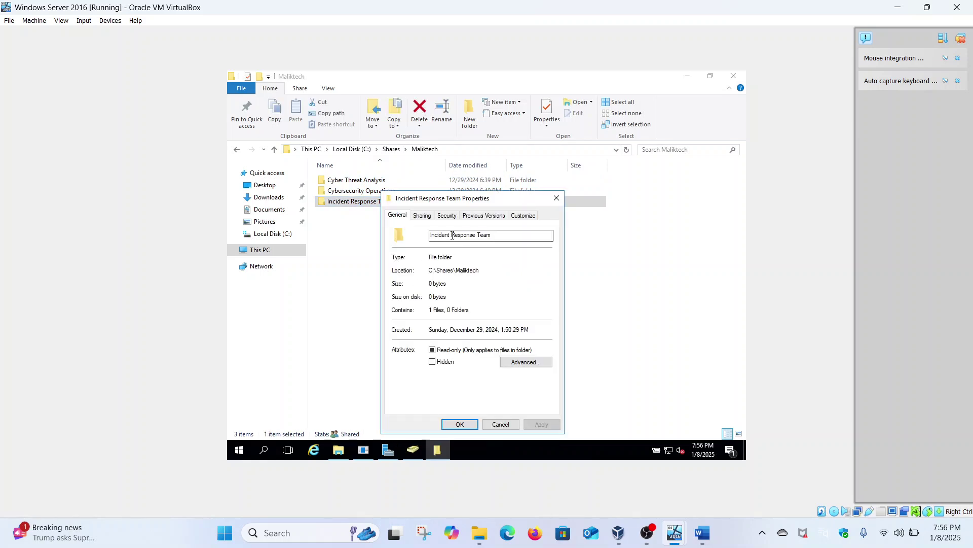
{"action": "left_click", "coordinate": [447, 216]}
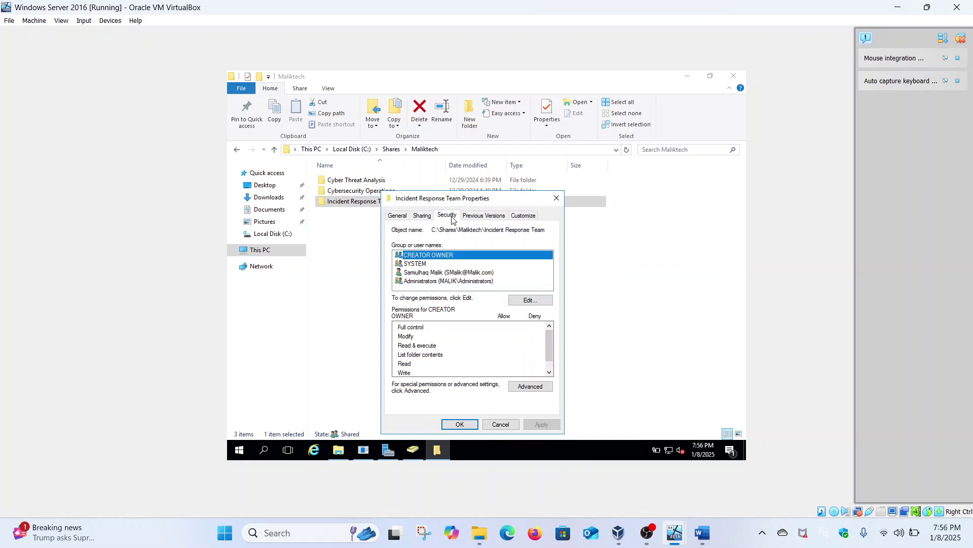
{"action": "left_click", "coordinate": [522, 384]}
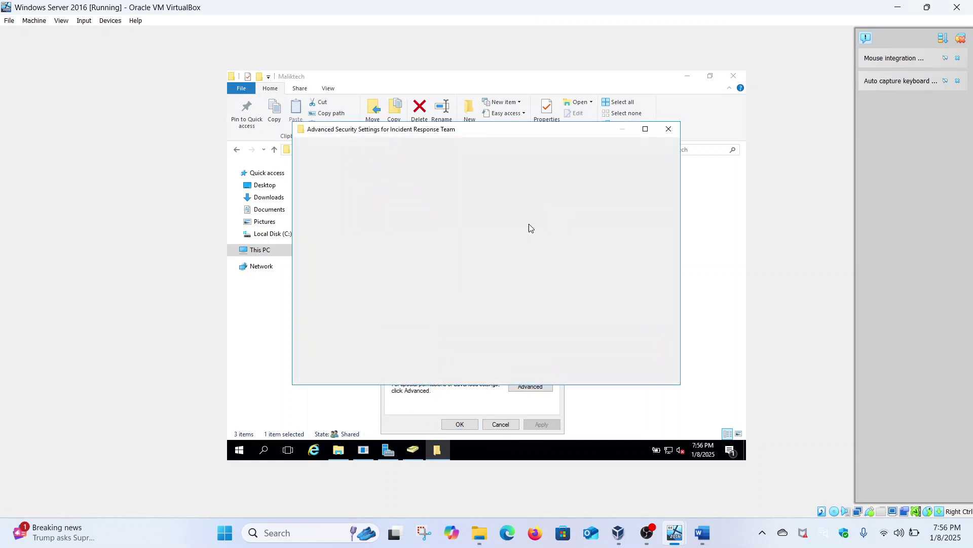
View the domain user's effective access on Incident Response Team, showing Modify permissions.
{"action": "left_click", "coordinate": [483, 187]}
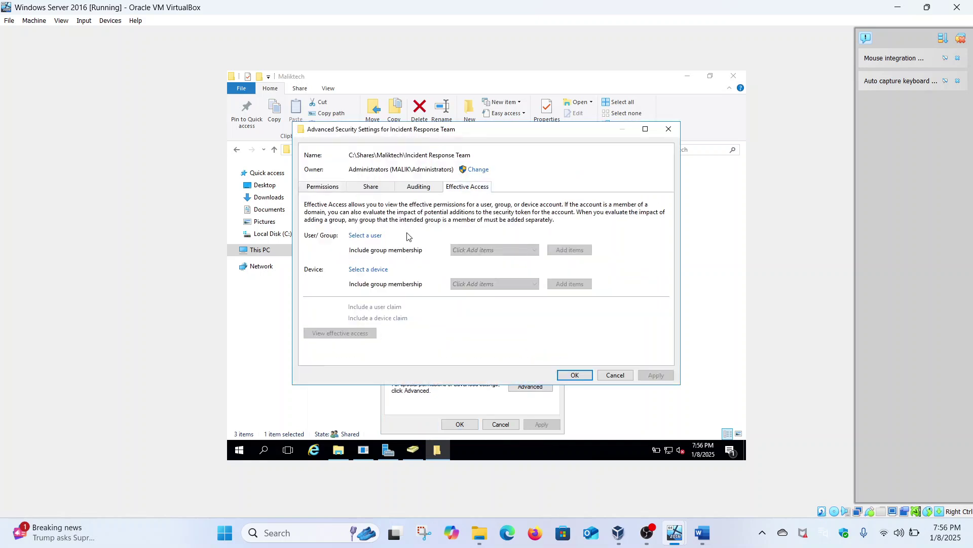
{"action": "left_click", "coordinate": [375, 235]}
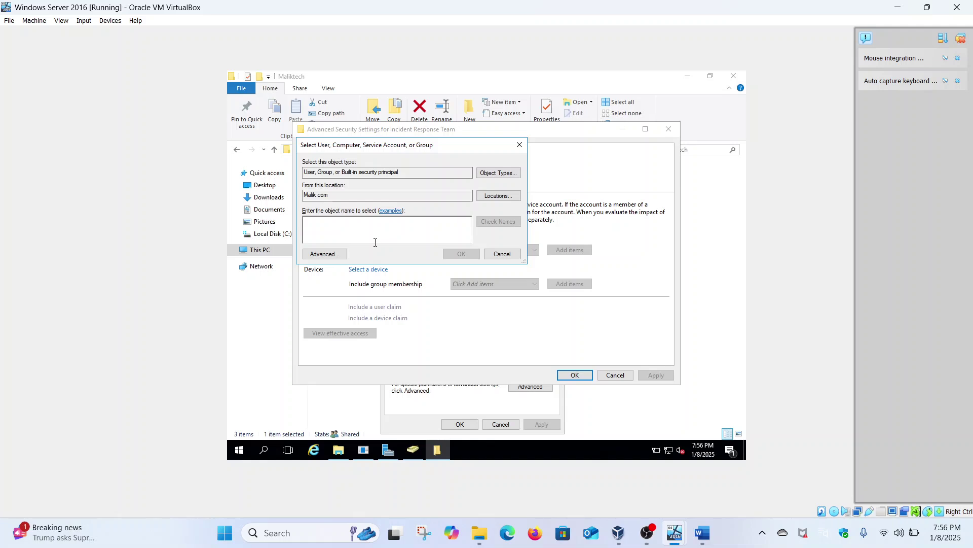
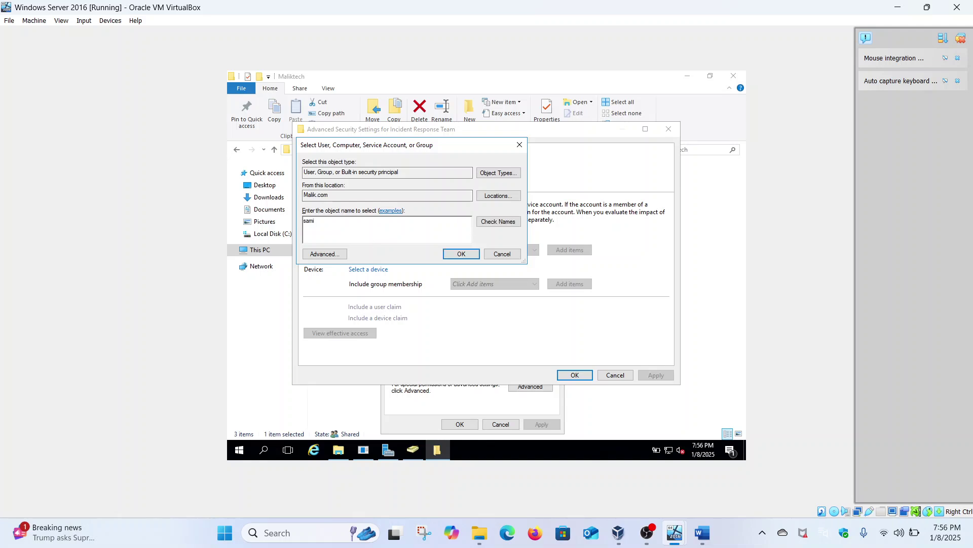
{"action": "left_click", "coordinate": [479, 225]}
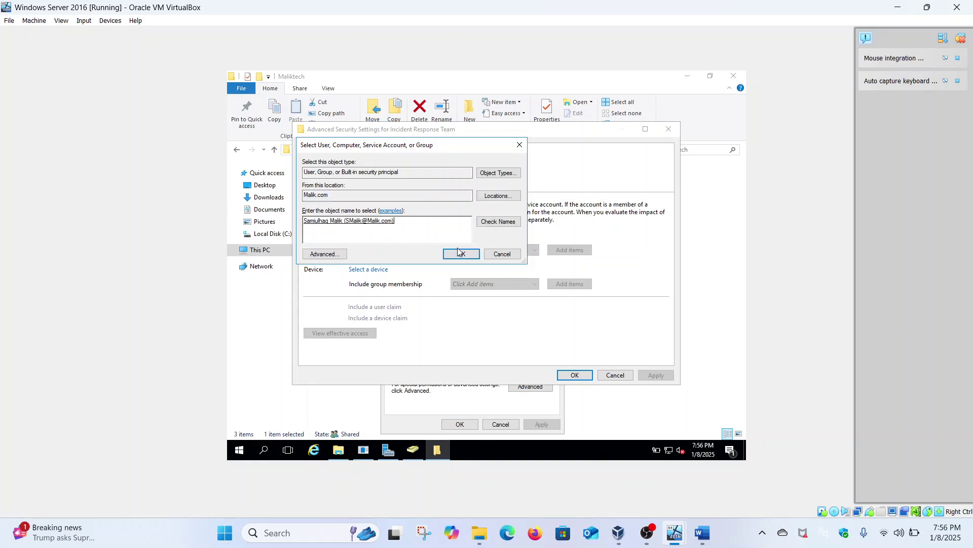
{"action": "left_click", "coordinate": [461, 252]}
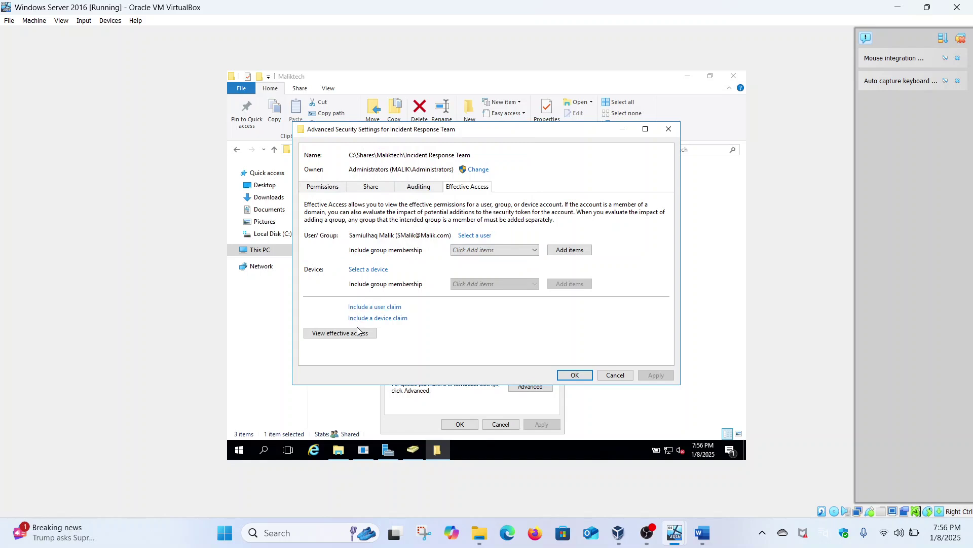
{"action": "left_click", "coordinate": [356, 333]}
{"action": "scroll", "coordinate": [354, 337], "scroll_direction": "down", "scroll_amount": 3}
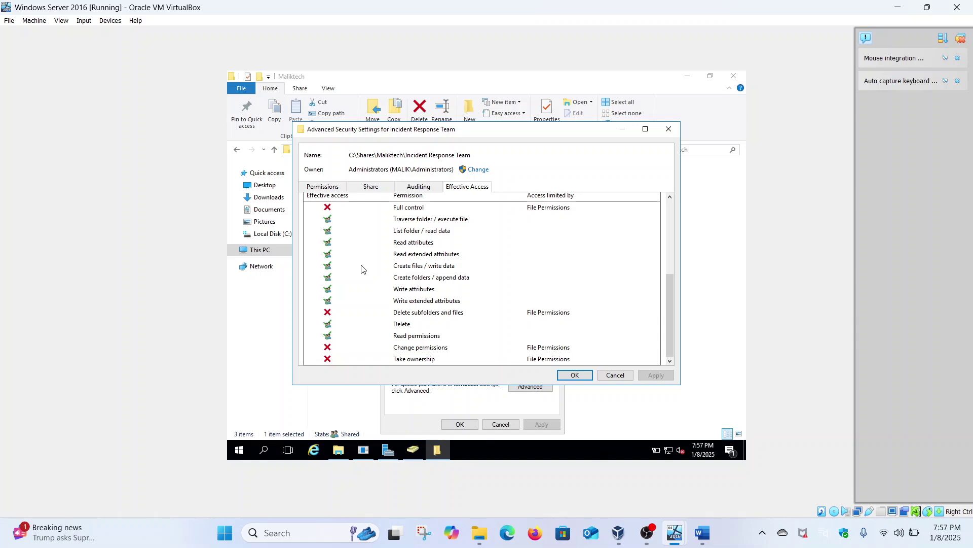
{"action": "scroll", "coordinate": [362, 269], "scroll_direction": "up", "scroll_amount": 3}
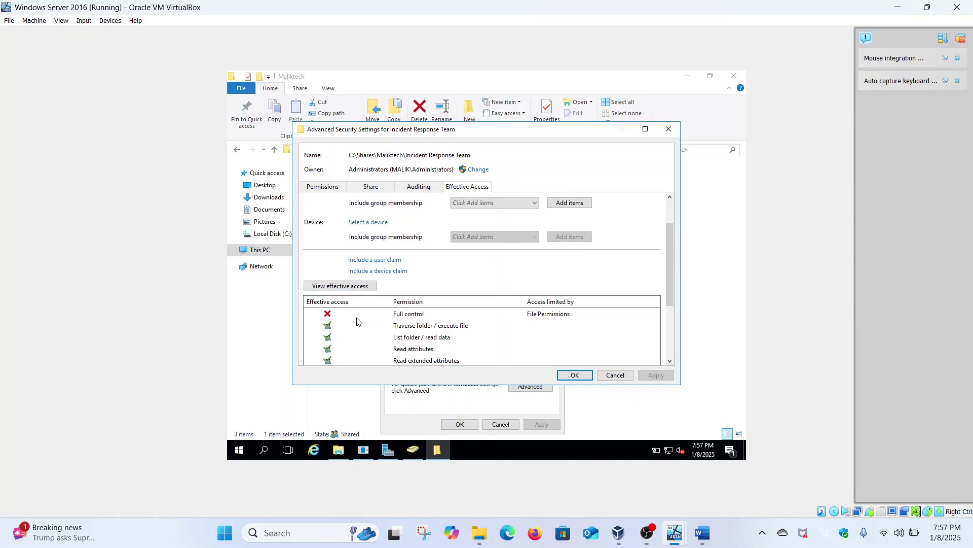
Close the Advanced Security Settings and the Incident Response Team Properties.
{"action": "left_click", "coordinate": [669, 129]}
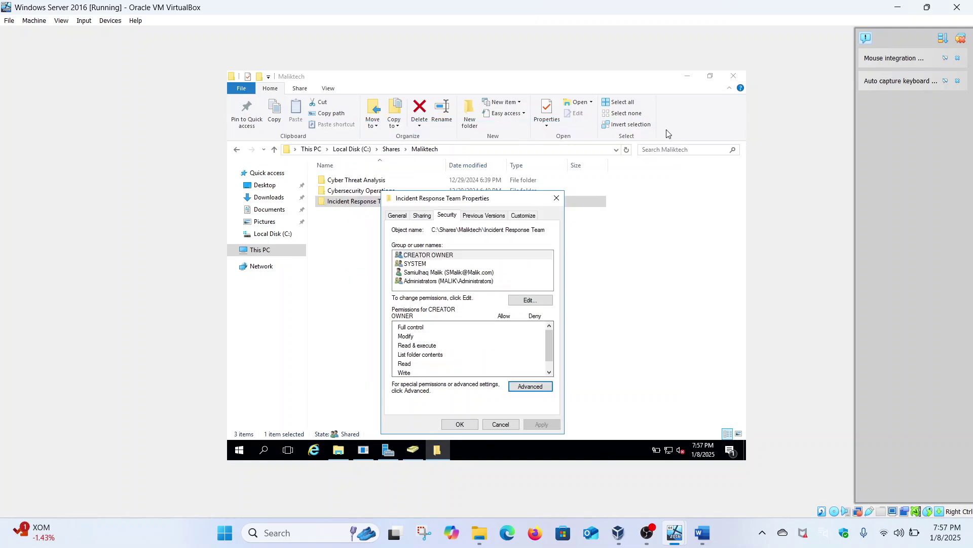
{"action": "left_click", "coordinate": [539, 385]}
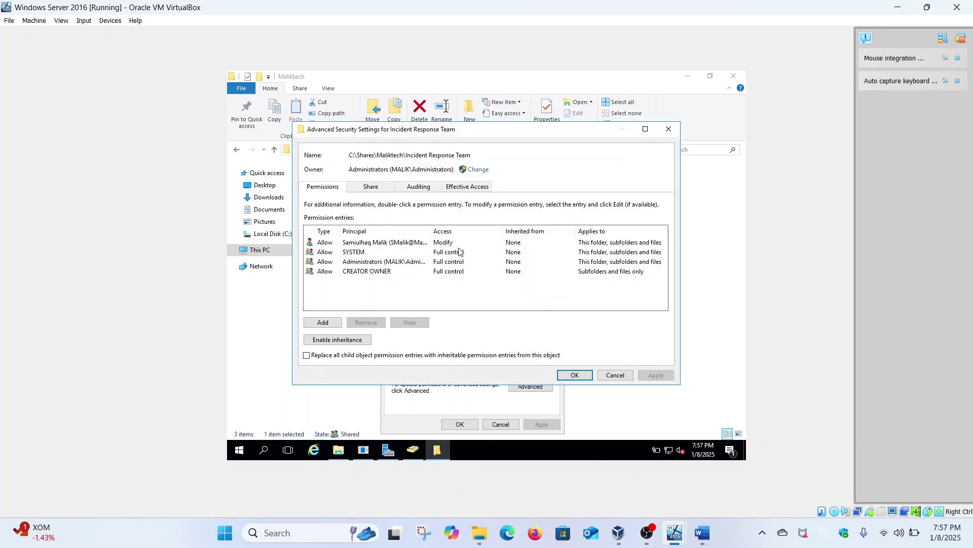
{"action": "left_click", "coordinate": [668, 129]}
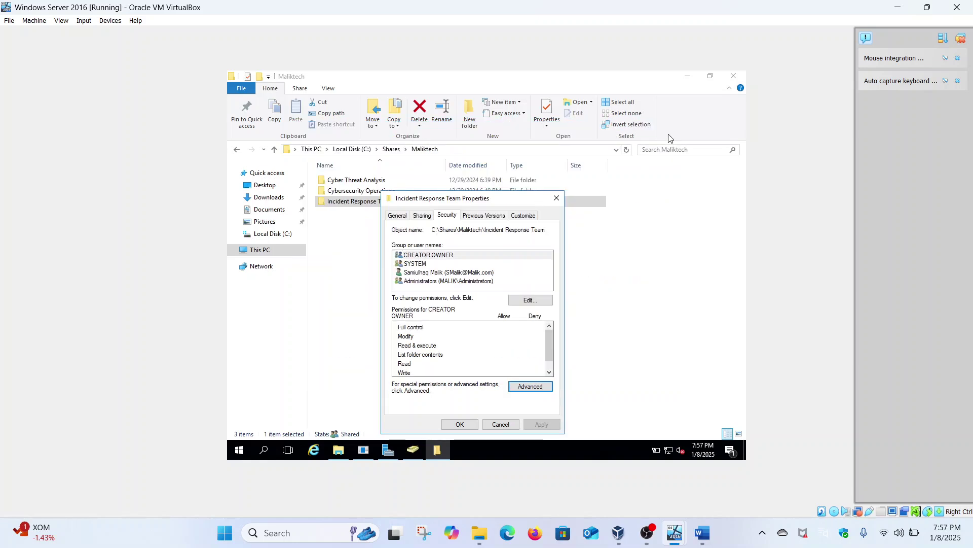
{"action": "left_click", "coordinate": [557, 198]}
Open Cybersecurity Operations Properties and its advanced security settings.
{"action": "left_click", "coordinate": [362, 193]}
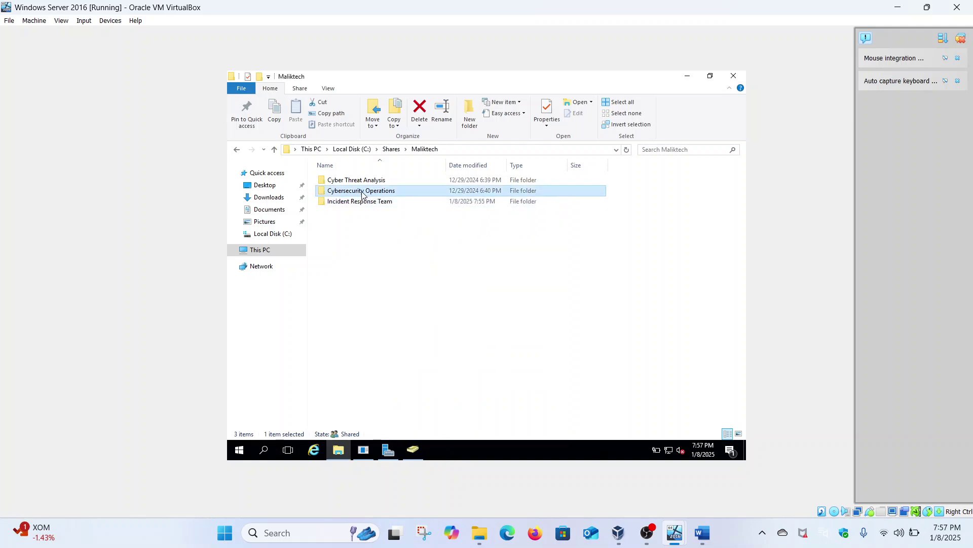
{"action": "right_click", "coordinate": [362, 193]}
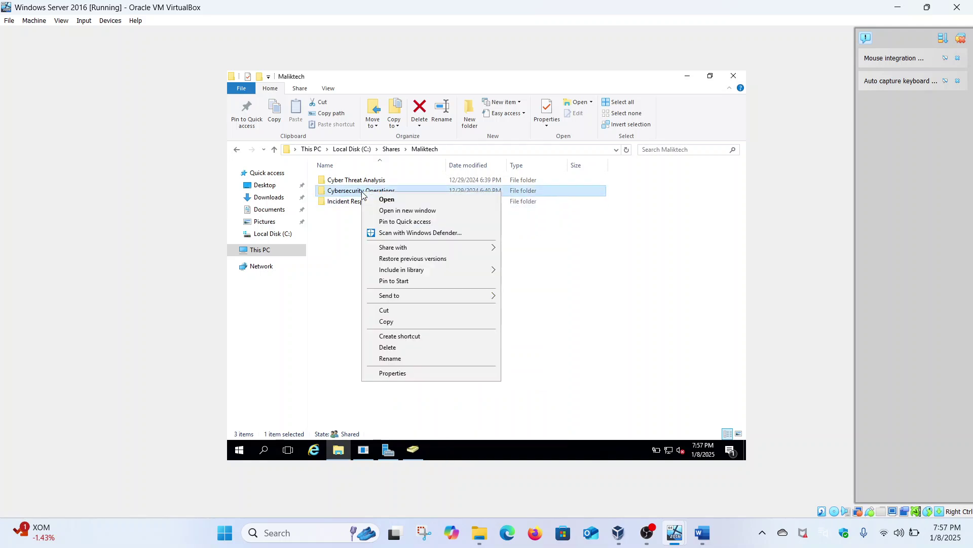
{"action": "left_click", "coordinate": [403, 377]}
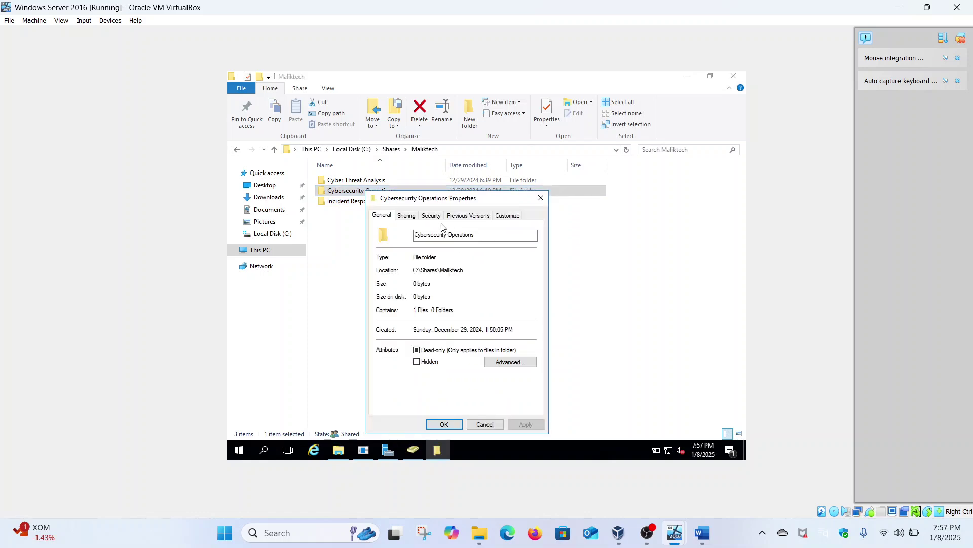
{"action": "left_click", "coordinate": [432, 218]}
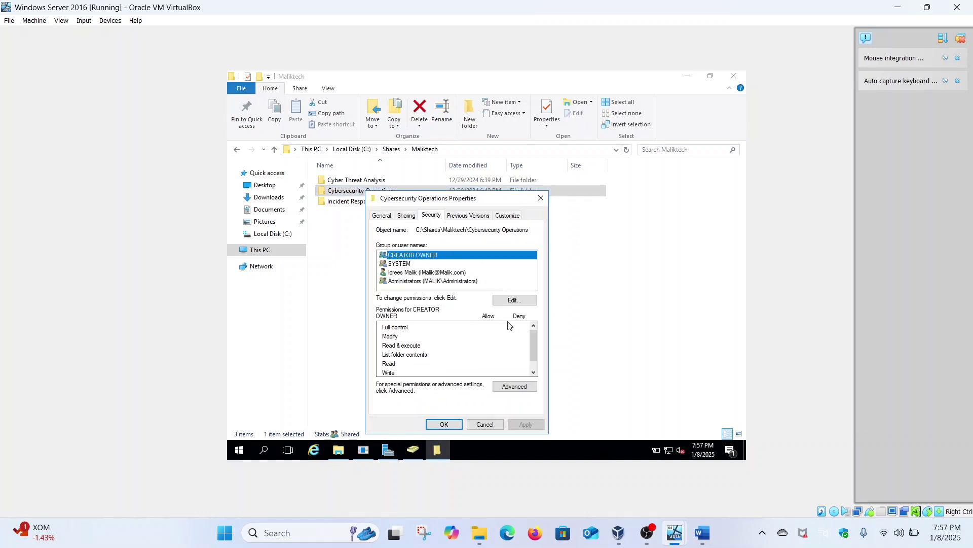
{"action": "left_click", "coordinate": [520, 385]}
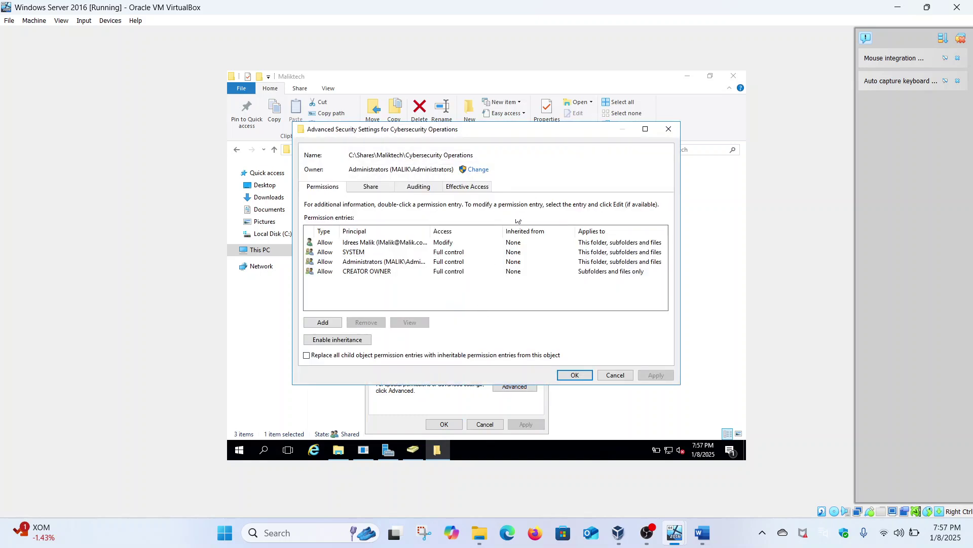
Check the domain user's effective access on Cybersecurity Operations, finding every permission denied, and close both dialogs.
{"action": "left_click", "coordinate": [483, 187]}
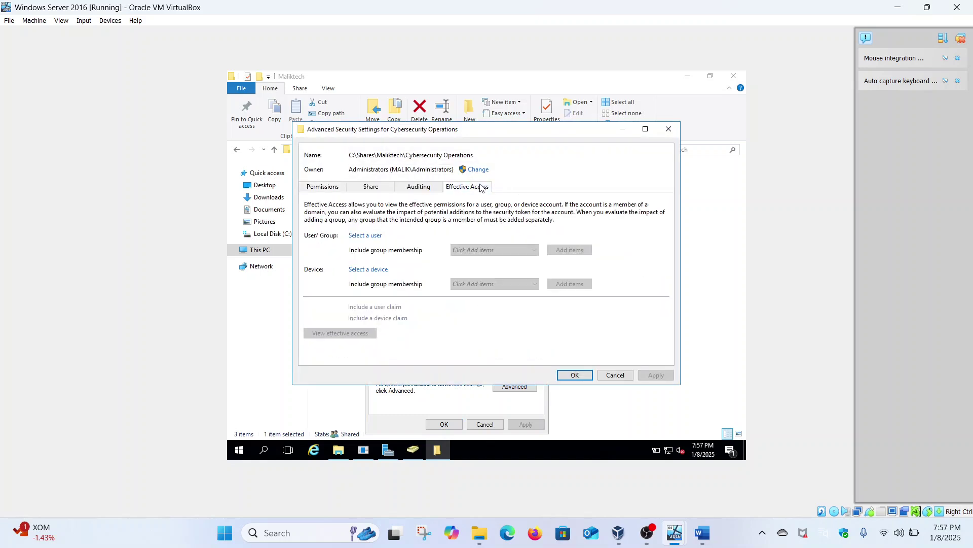
{"action": "left_click", "coordinate": [366, 236]}
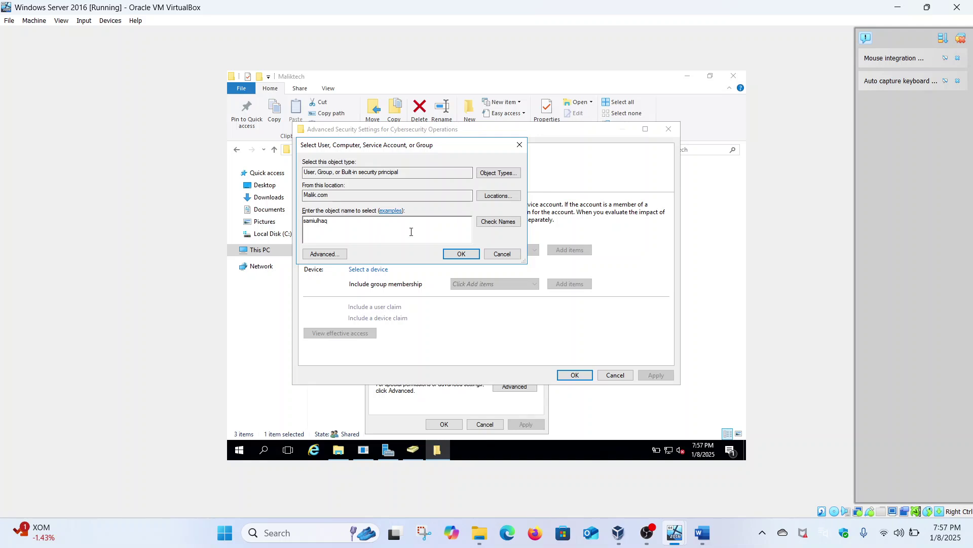
{"action": "left_click", "coordinate": [498, 221]}
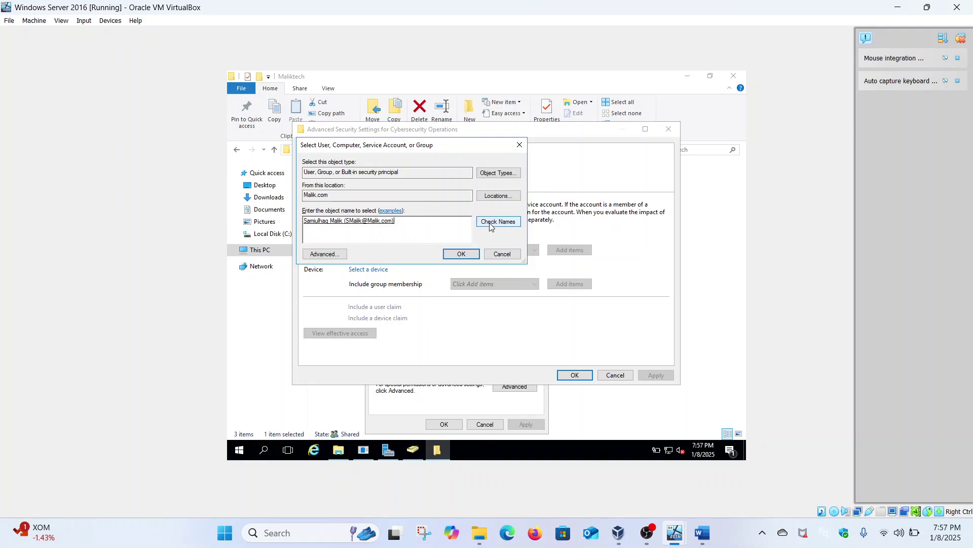
{"action": "left_click", "coordinate": [466, 256]}
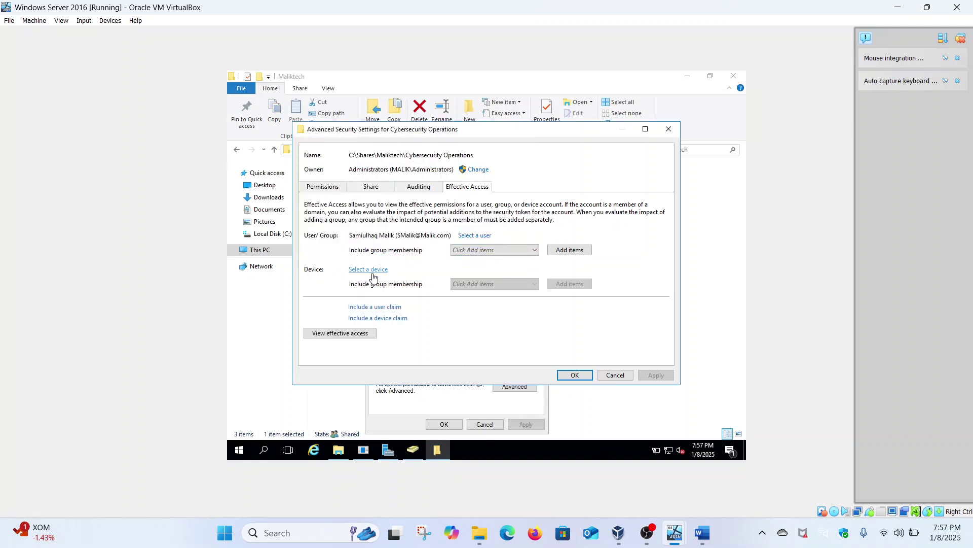
{"action": "left_click", "coordinate": [359, 328]}
{"action": "scroll", "coordinate": [362, 333], "scroll_direction": "down", "scroll_amount": 5}
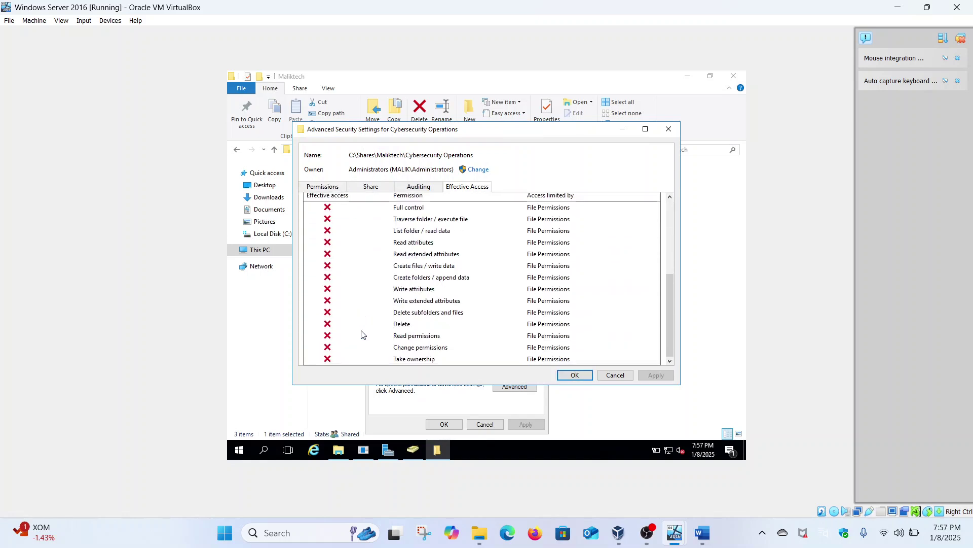
{"action": "left_click", "coordinate": [669, 129]}
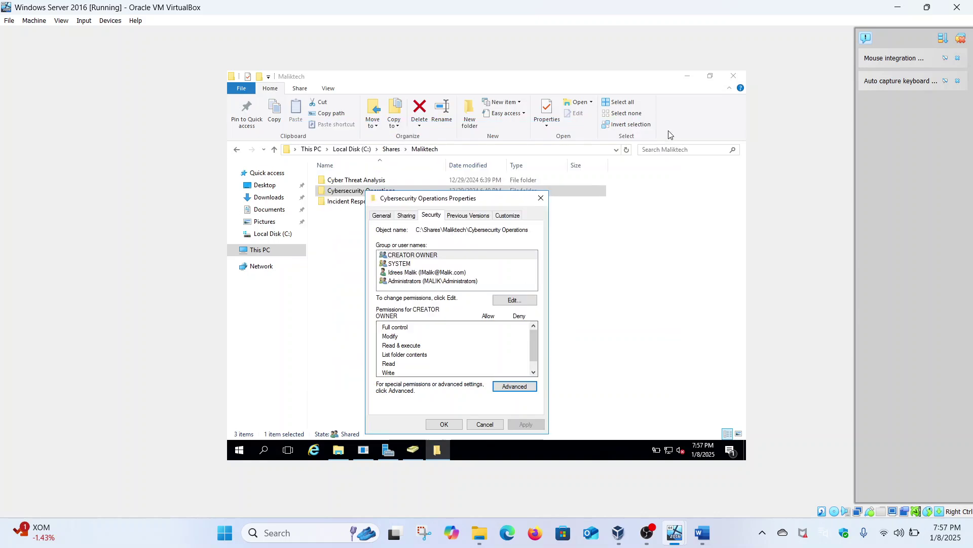
{"action": "left_click", "coordinate": [540, 198]}
{"action": "left_click", "coordinate": [380, 184]}
Open Cyber Threat Analysis Properties and its advanced security settings.
{"action": "right_click", "coordinate": [380, 181]}
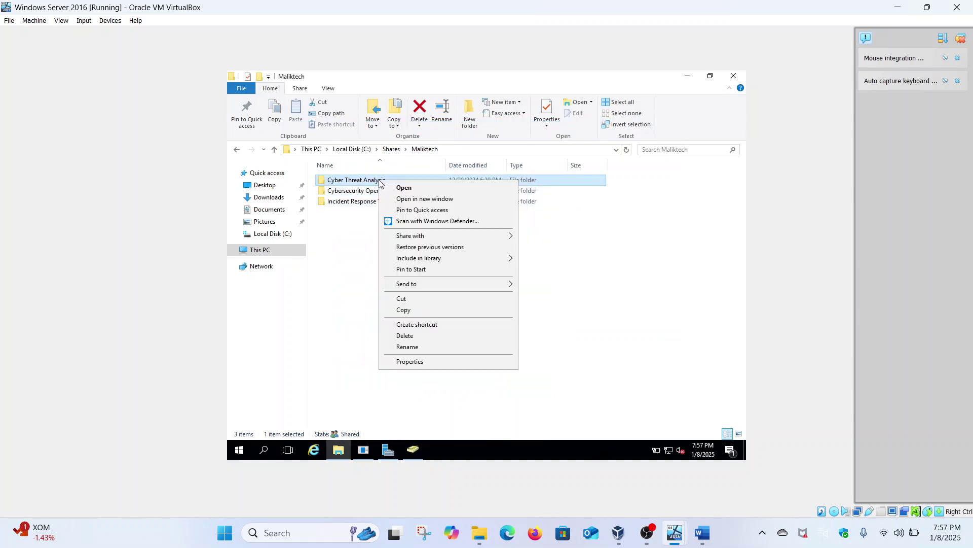
{"action": "left_click", "coordinate": [400, 364]}
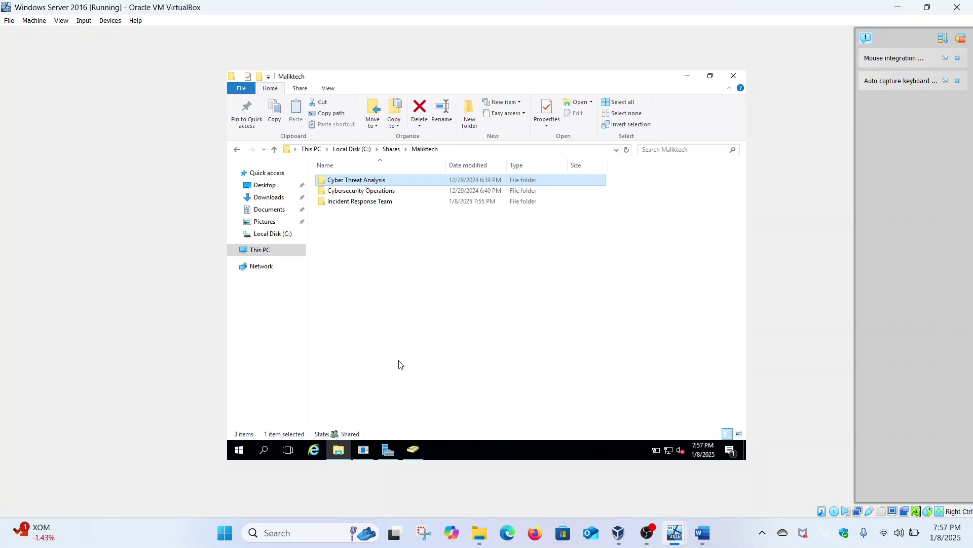
{"action": "left_click", "coordinate": [448, 204]}
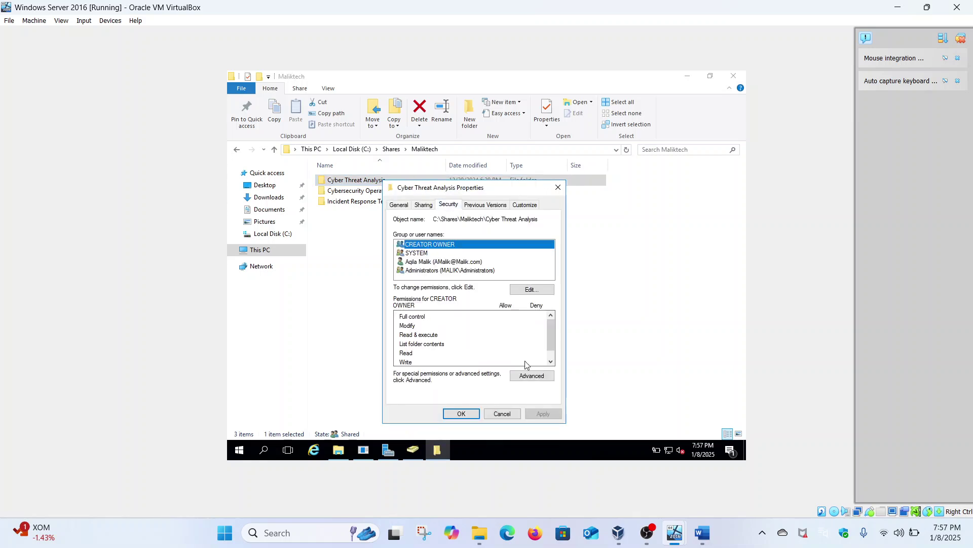
{"action": "left_click", "coordinate": [526, 377]}
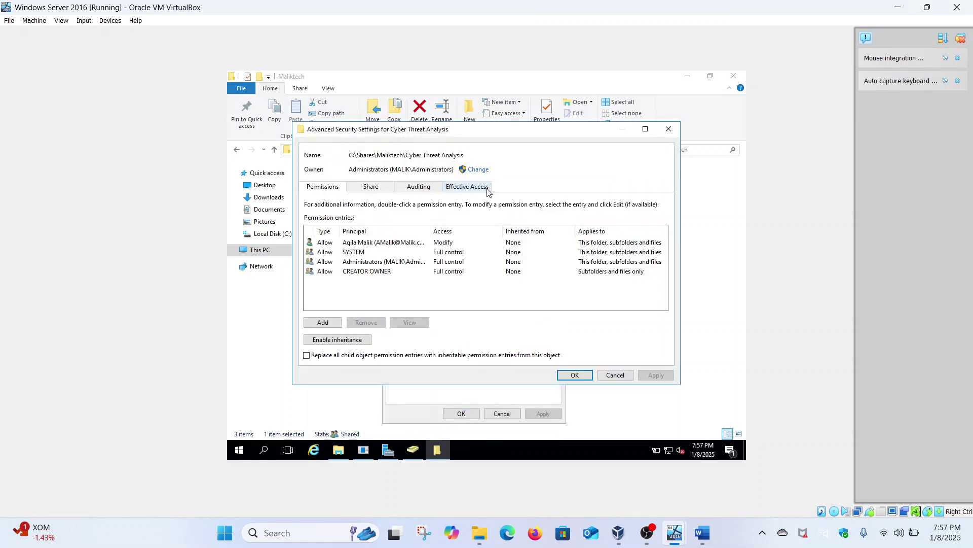
Check the domain user's effective access on Cyber Threat Analysis, all denied, then close its dialogs.
{"action": "left_click", "coordinate": [485, 188]}
{"action": "left_click", "coordinate": [365, 236]}
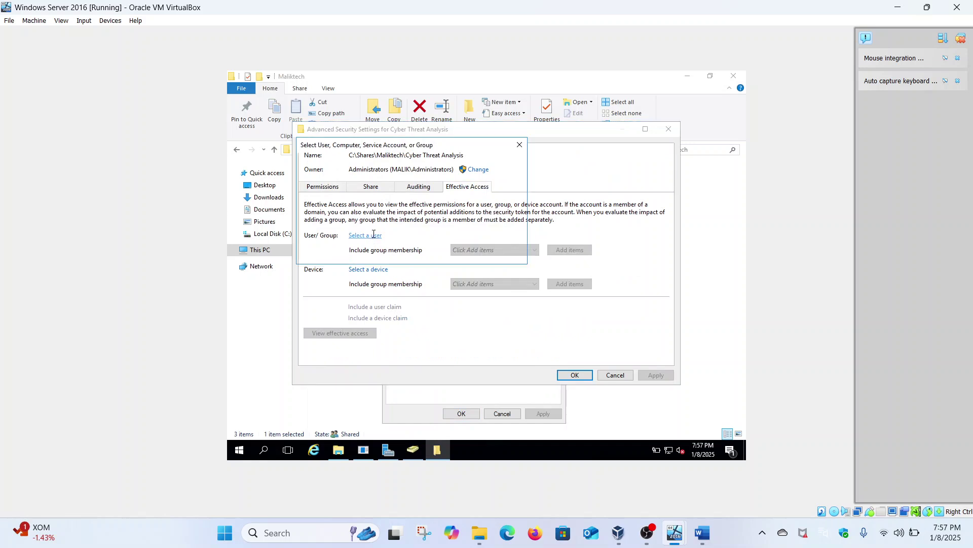
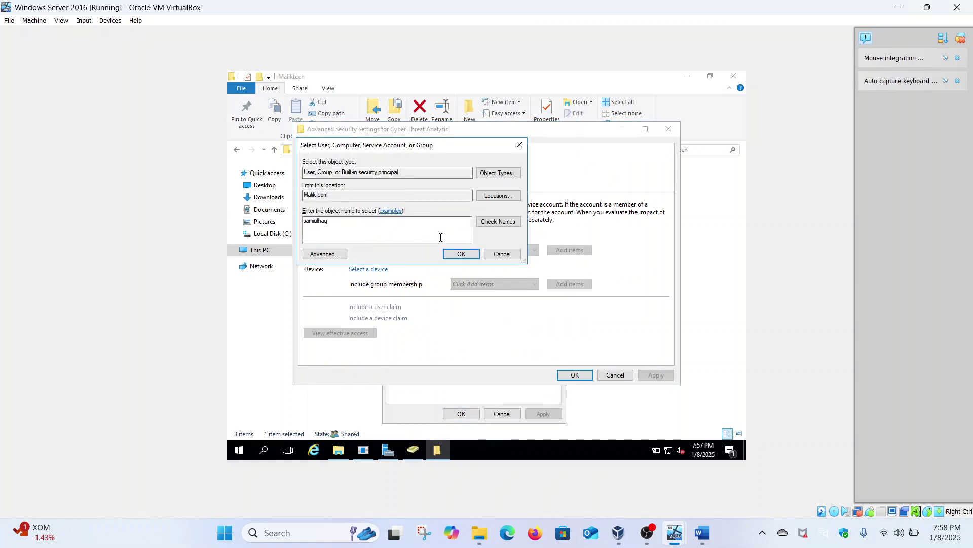
{"action": "left_click", "coordinate": [498, 222]}
{"action": "left_click", "coordinate": [460, 253]}
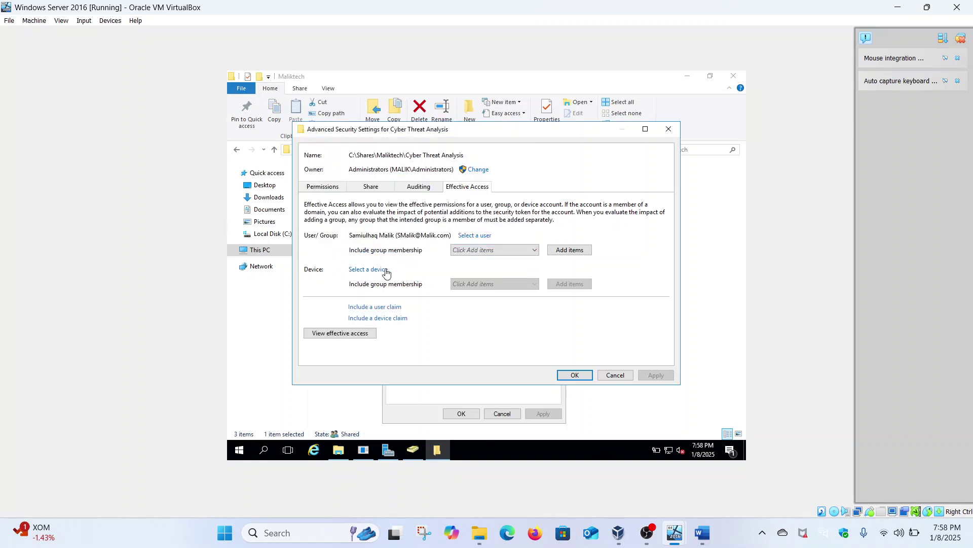
{"action": "left_click", "coordinate": [362, 334]}
{"action": "scroll", "coordinate": [362, 335], "scroll_direction": "down", "scroll_amount": 3}
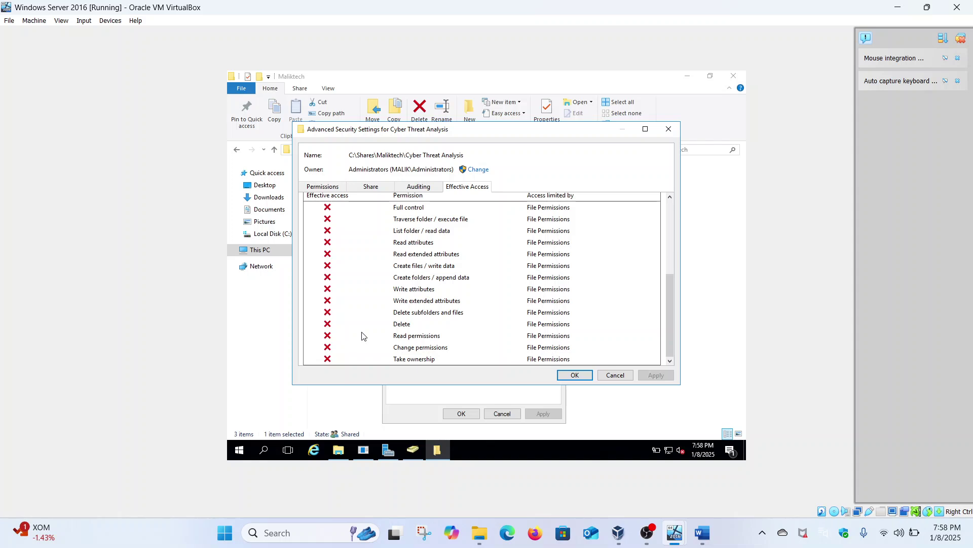
{"action": "left_click", "coordinate": [668, 130]}
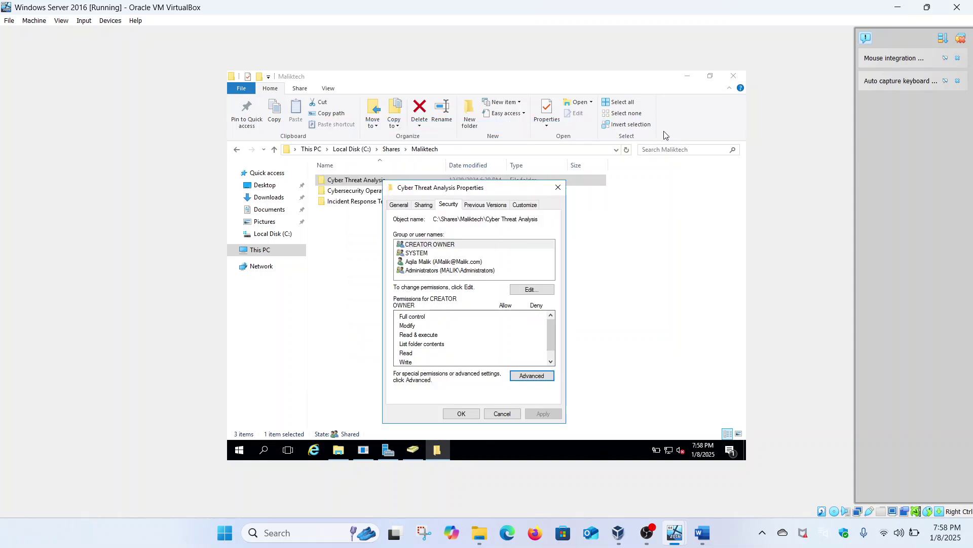
{"action": "left_click", "coordinate": [557, 188]}
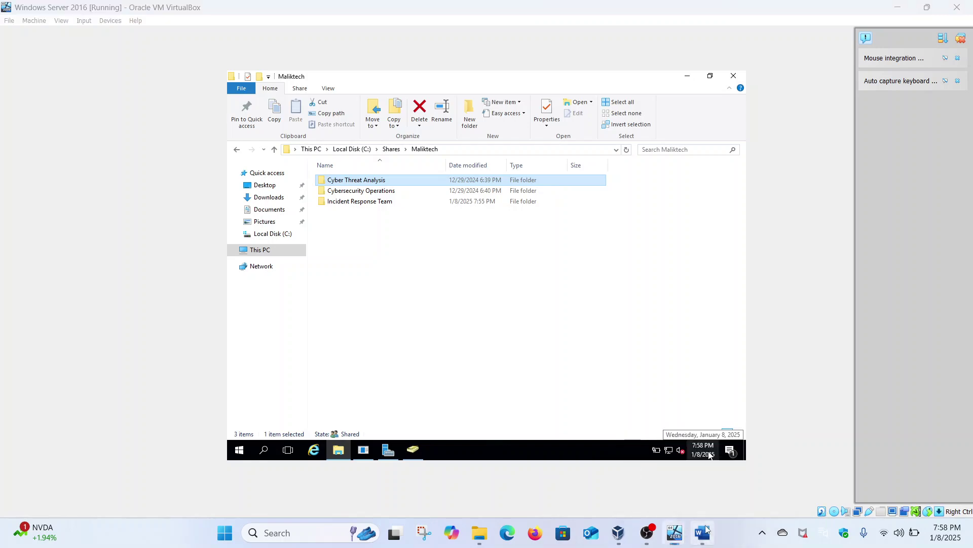
{"action": "left_click", "coordinate": [725, 481]}
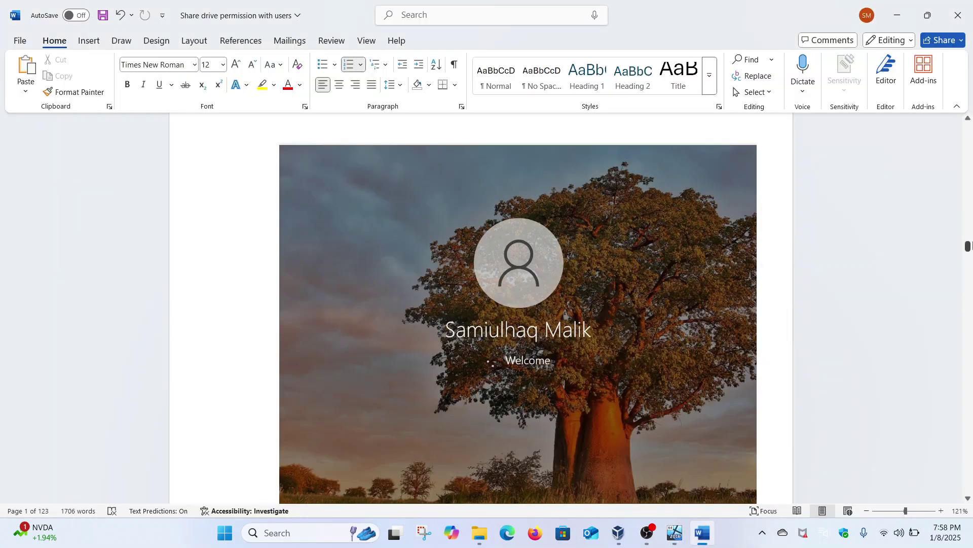
Highlight the Part 2 bullet about checking effective full-control access, then return to the server VM.
{"action": "left_click_drag", "start_coordinate": [967, 246], "coordinate": [968, 128]}
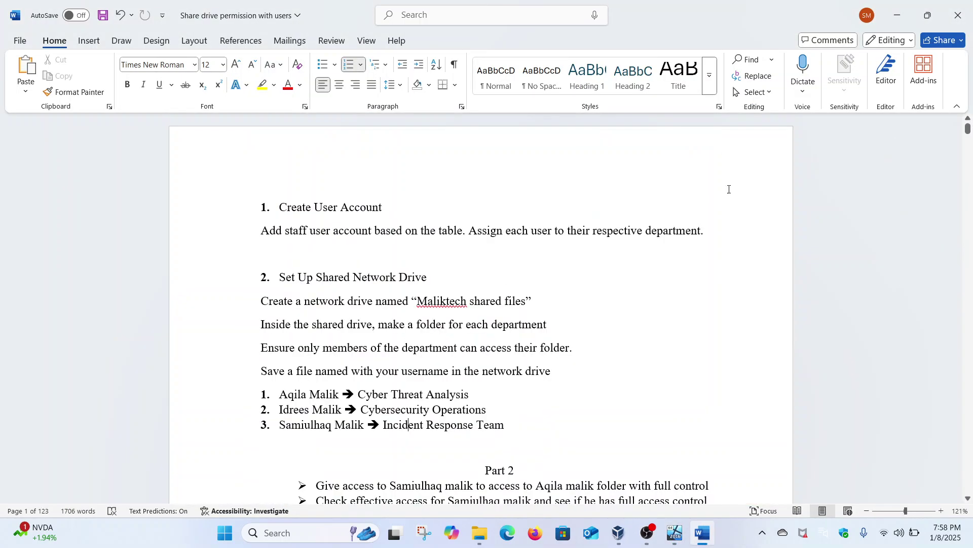
{"action": "scroll", "coordinate": [680, 234], "scroll_direction": "down", "scroll_amount": 3}
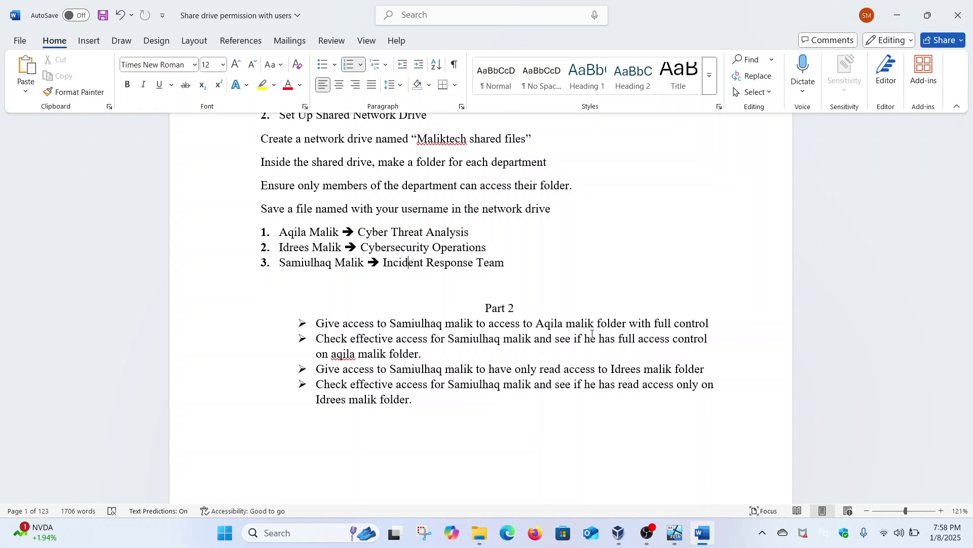
{"action": "left_click_drag", "start_coordinate": [319, 339], "coordinate": [586, 348]}
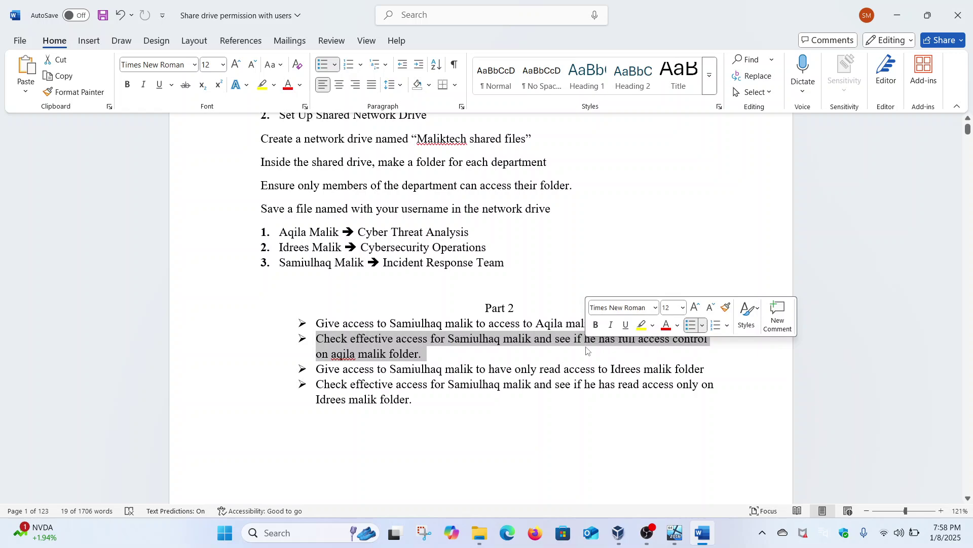
{"action": "mouse_move", "coordinate": [675, 531]}
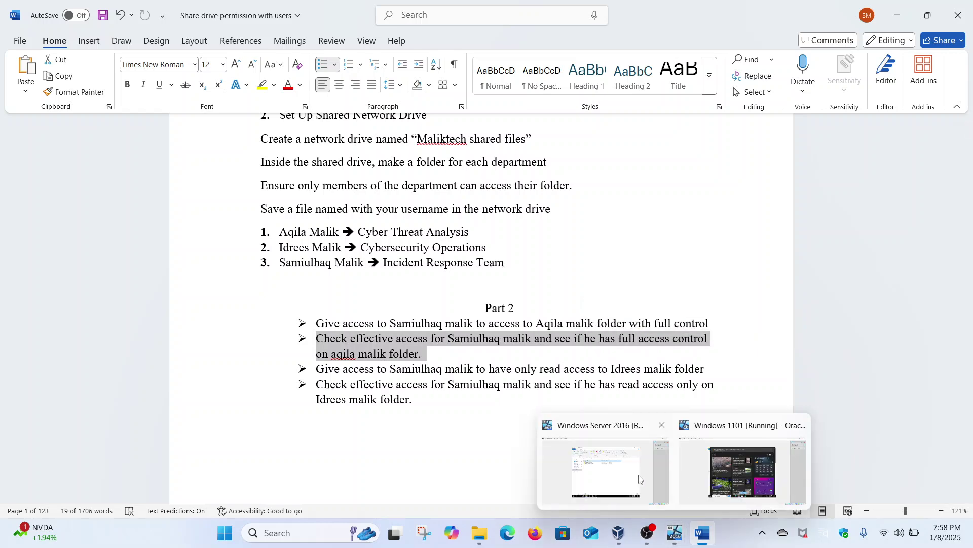
{"action": "left_click", "coordinate": [640, 479]}
On the server, open C:\Shares\Maliktech to show its three department folders.
{"action": "left_click", "coordinate": [338, 451]}
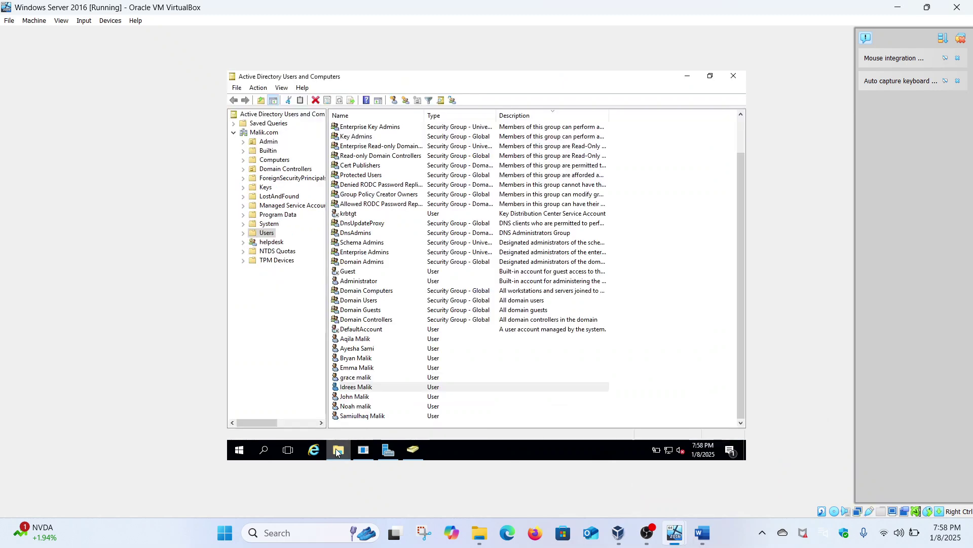
{"action": "left_click", "coordinate": [338, 451]}
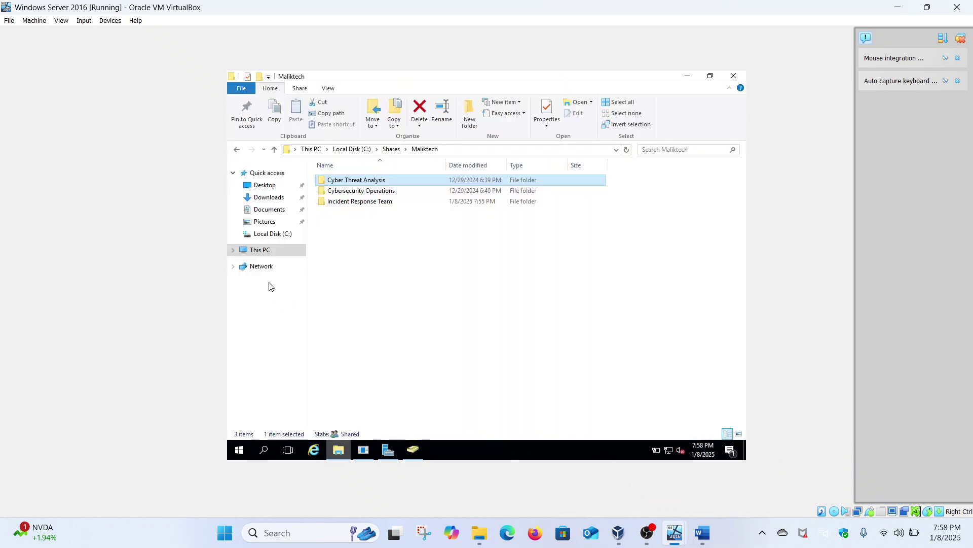
{"action": "left_click", "coordinate": [281, 253]}
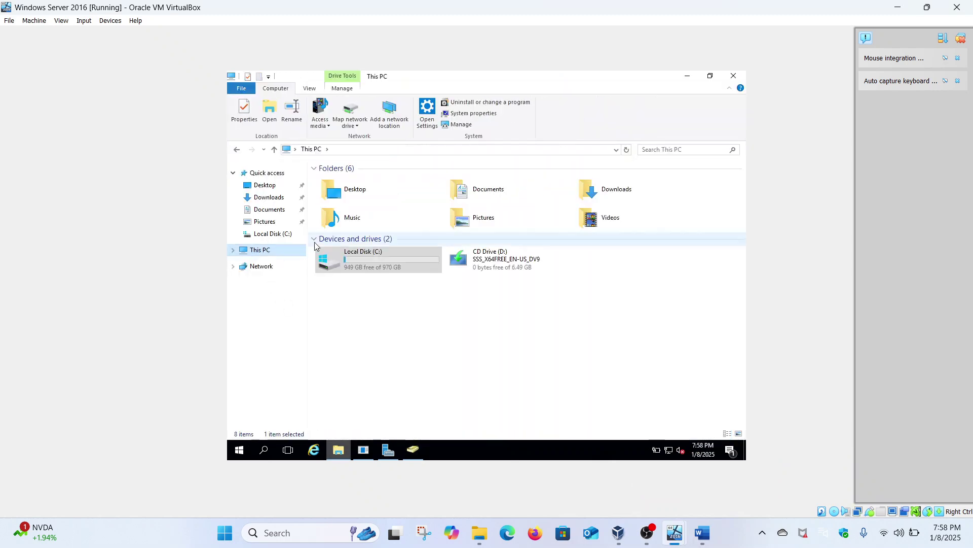
{"action": "double_click", "coordinate": [359, 257]}
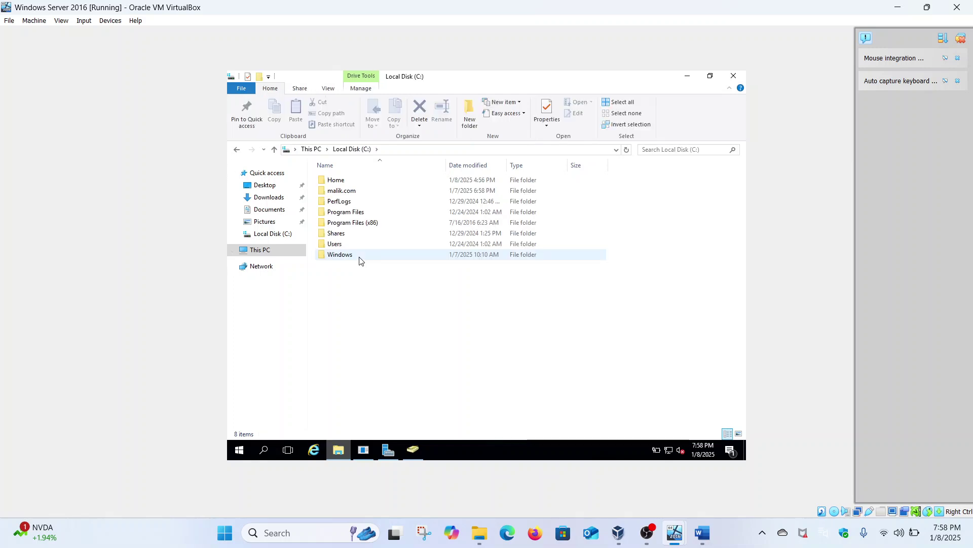
{"action": "double_click", "coordinate": [363, 233]}
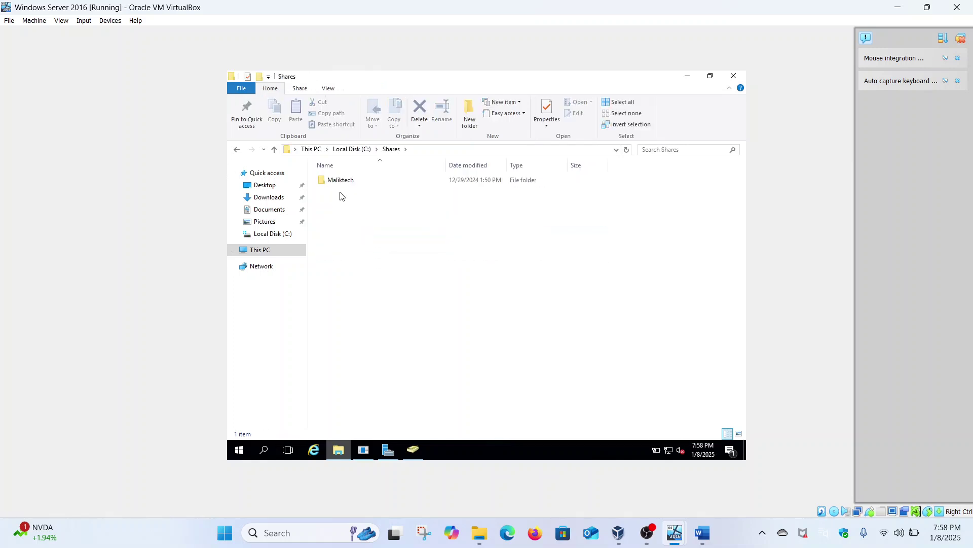
{"action": "left_click", "coordinate": [354, 184]}
{"action": "double_click", "coordinate": [354, 183]}
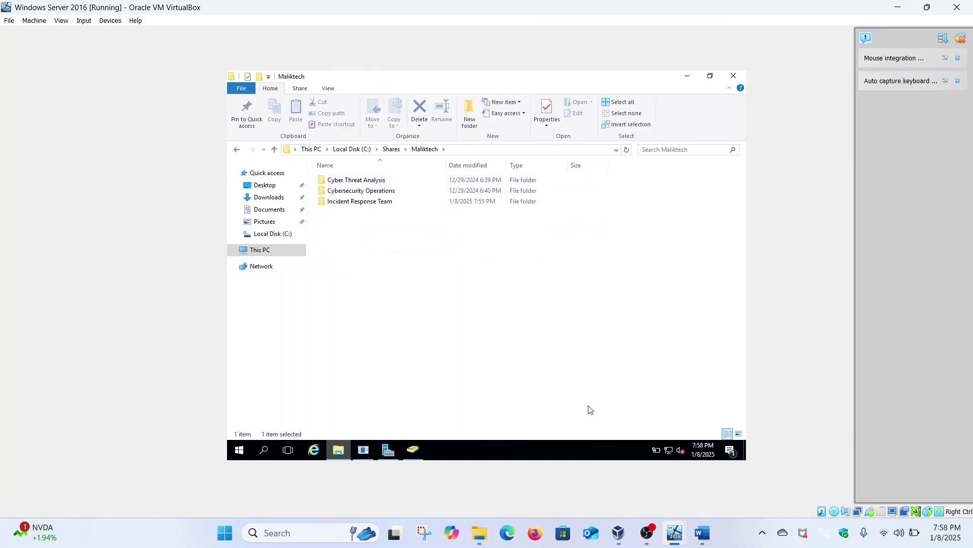
Check the Word task document, then return to the Windows Server VM.
{"action": "left_click", "coordinate": [714, 540]}
{"action": "scroll", "coordinate": [389, 338], "scroll_direction": "up", "scroll_amount": 1}
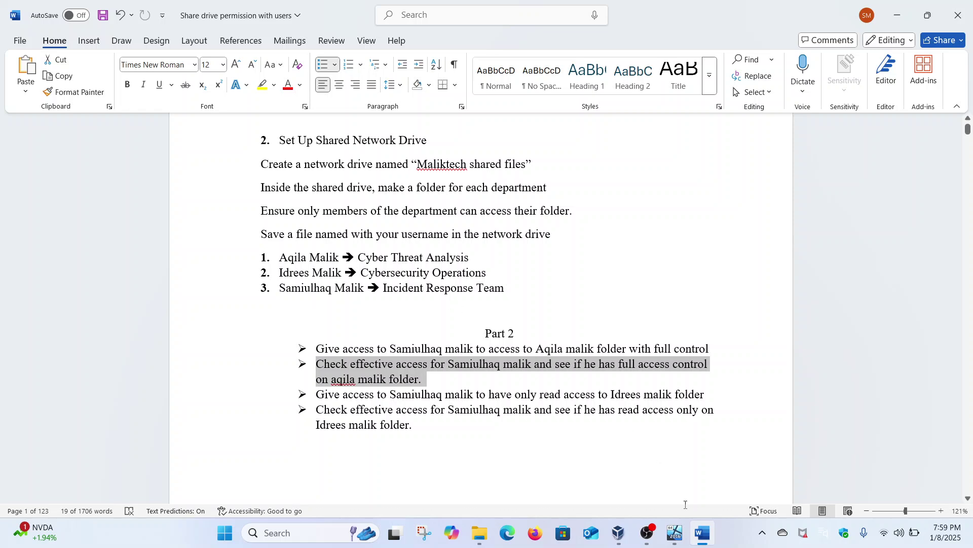
{"action": "mouse_move", "coordinate": [675, 532]}
{"action": "left_click", "coordinate": [633, 475]}
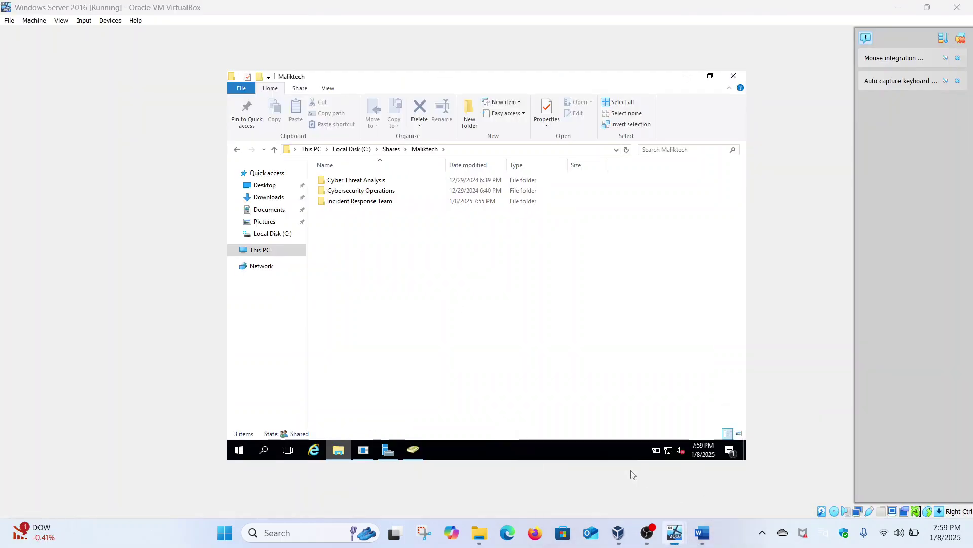
Show the Security tab in the Cyber Threat Analysis folder's Properties.
{"action": "left_click", "coordinate": [384, 182]}
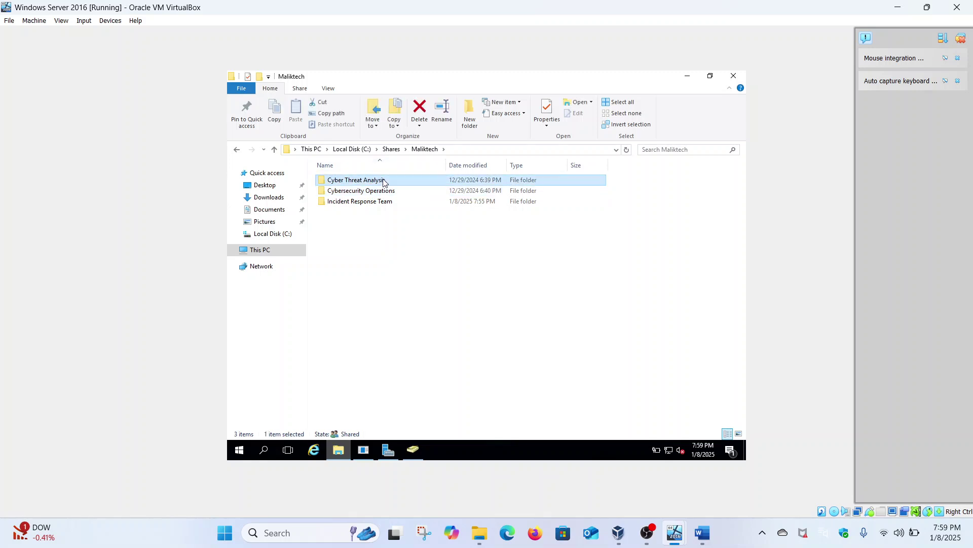
{"action": "right_click", "coordinate": [384, 183]}
{"action": "left_click", "coordinate": [429, 362]}
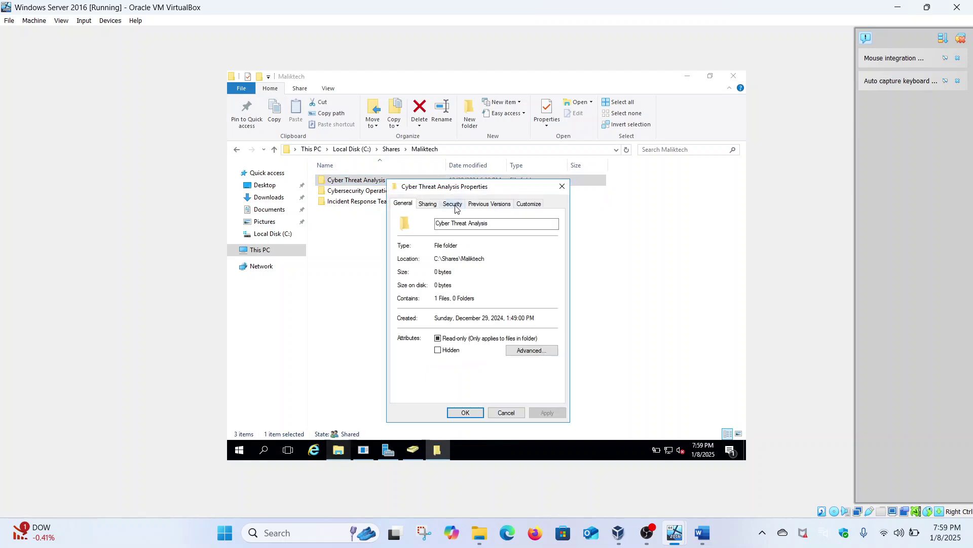
{"action": "left_click", "coordinate": [456, 208]}
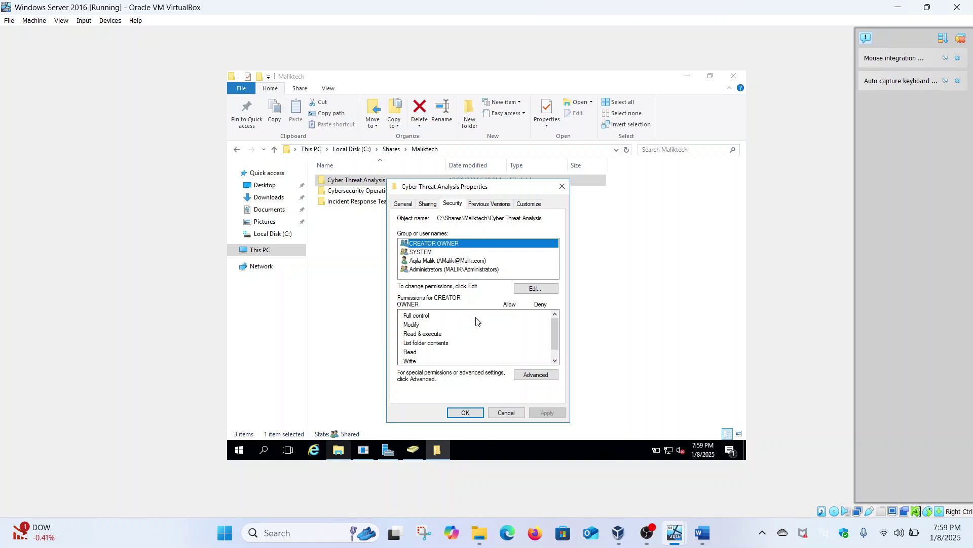
Add an Allow Full control entry for the domain user in Cyber Threat Analysis advanced security.
{"action": "left_click", "coordinate": [523, 376]}
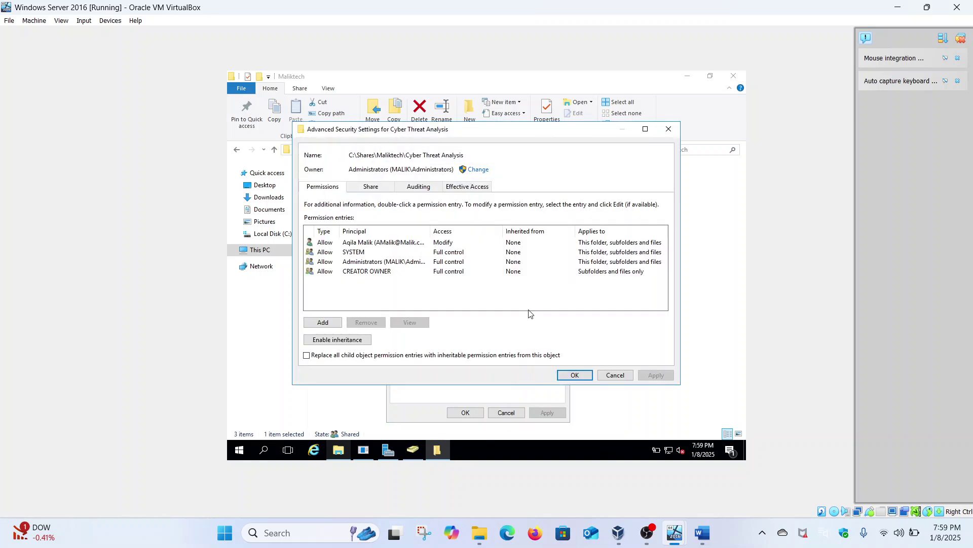
{"action": "left_click", "coordinate": [318, 324]}
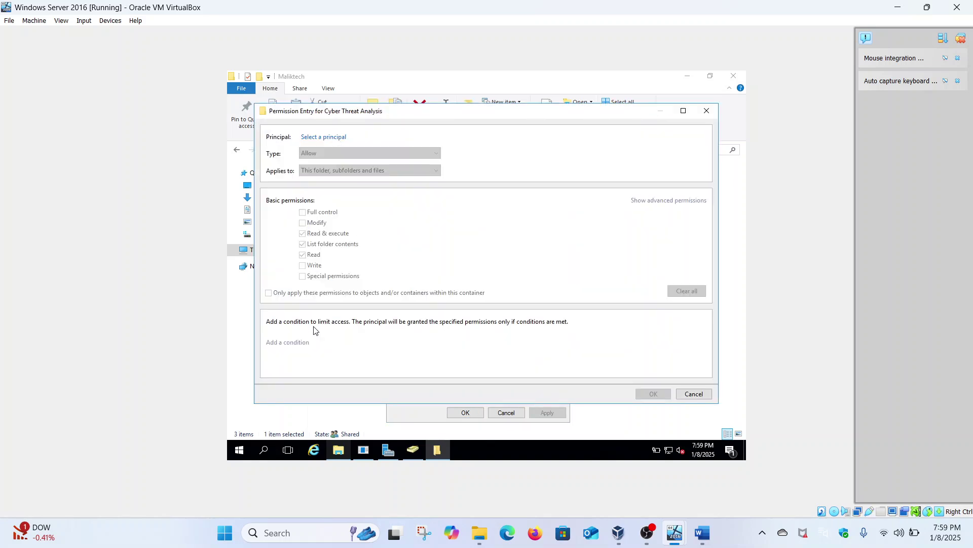
{"action": "left_click", "coordinate": [331, 137]}
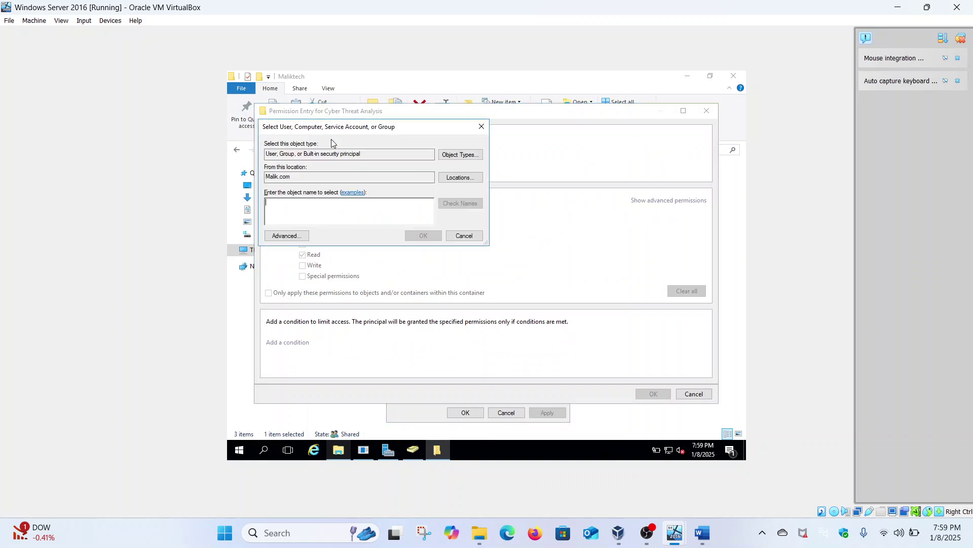
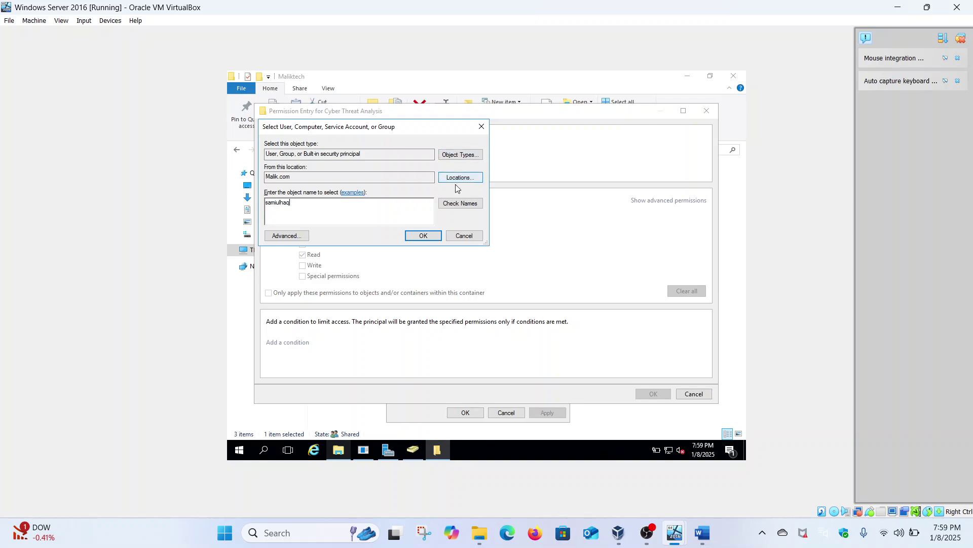
{"action": "left_click", "coordinate": [459, 202]}
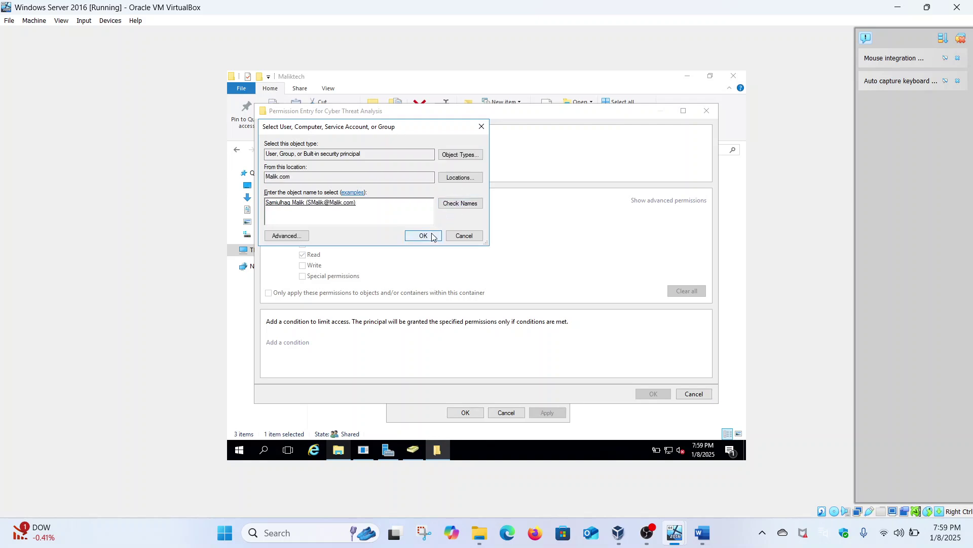
{"action": "left_click", "coordinate": [426, 237]}
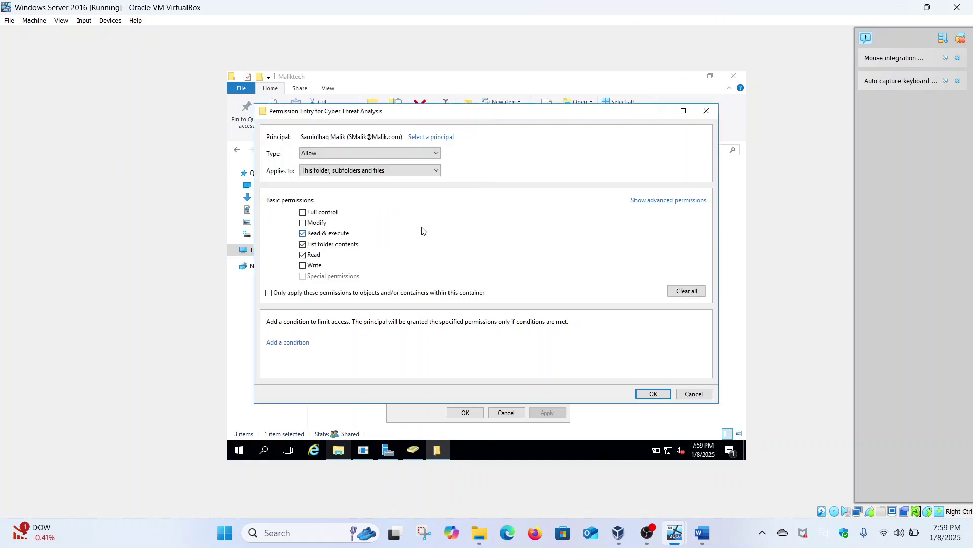
{"action": "left_click", "coordinate": [335, 215]}
{"action": "left_click", "coordinate": [649, 394]}
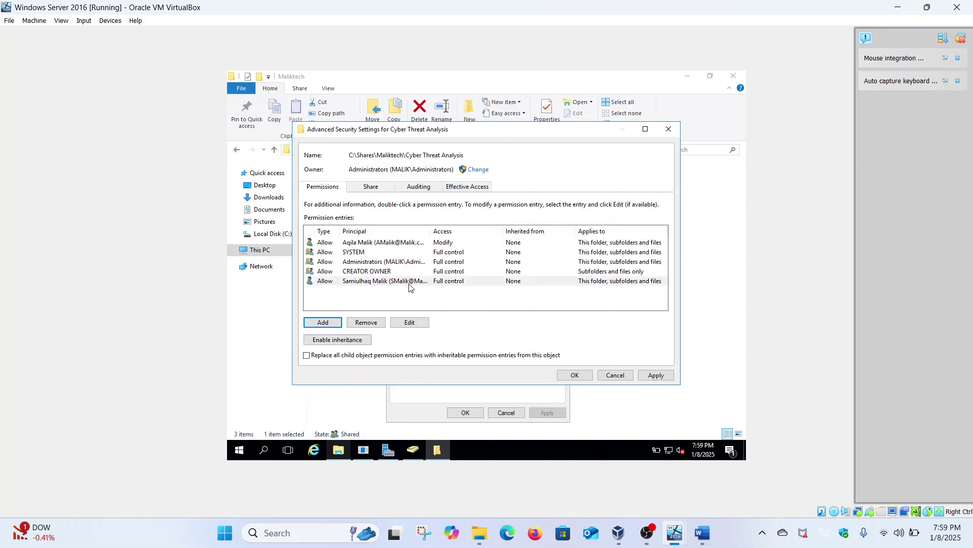
Apply the new permission entry and reopen Advanced Security Settings for the folder.
{"action": "left_click", "coordinate": [654, 376]}
{"action": "left_click", "coordinate": [575, 375]}
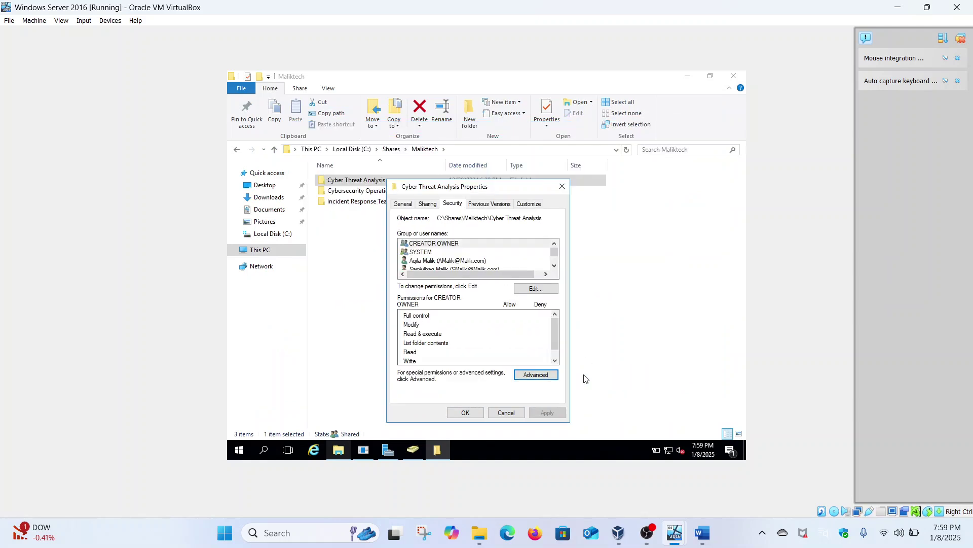
{"action": "left_click", "coordinate": [547, 377]}
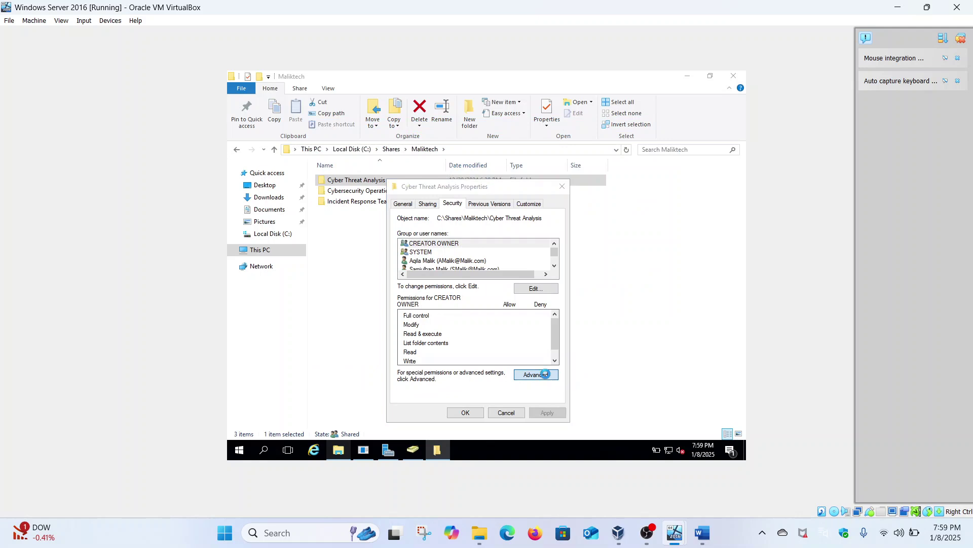
Check the domain user's effective access on Cyber Threat Analysis, showing Full control.
{"action": "left_click", "coordinate": [467, 185]}
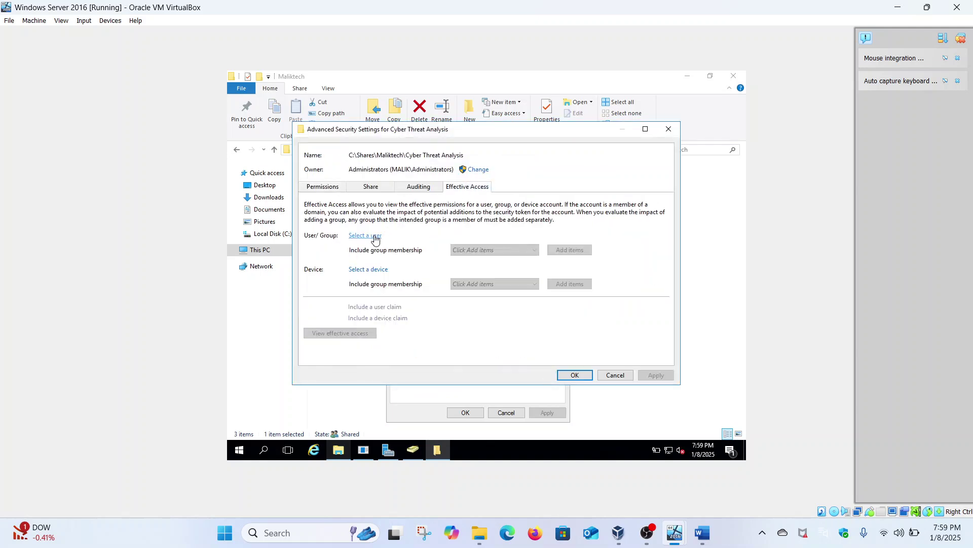
{"action": "left_click", "coordinate": [375, 236]}
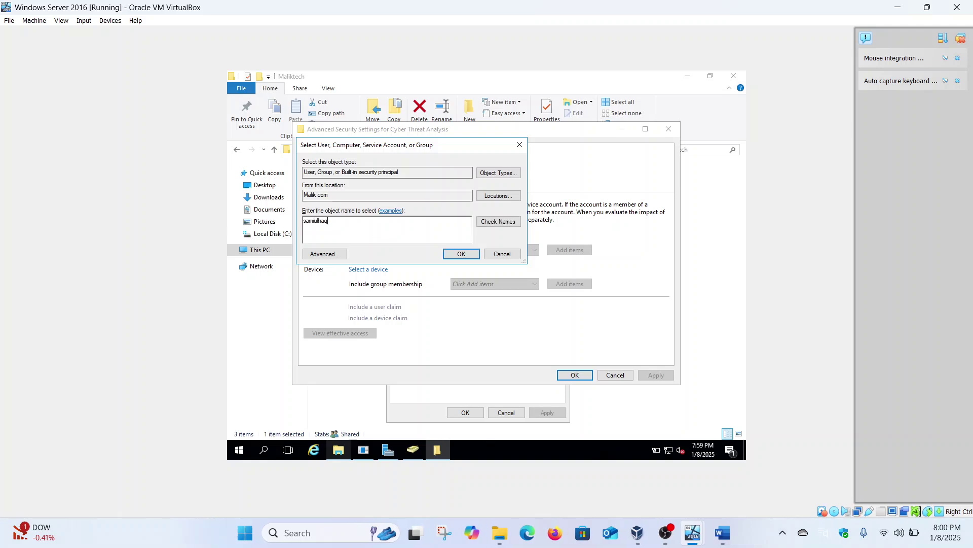
{"action": "left_click", "coordinate": [484, 224]}
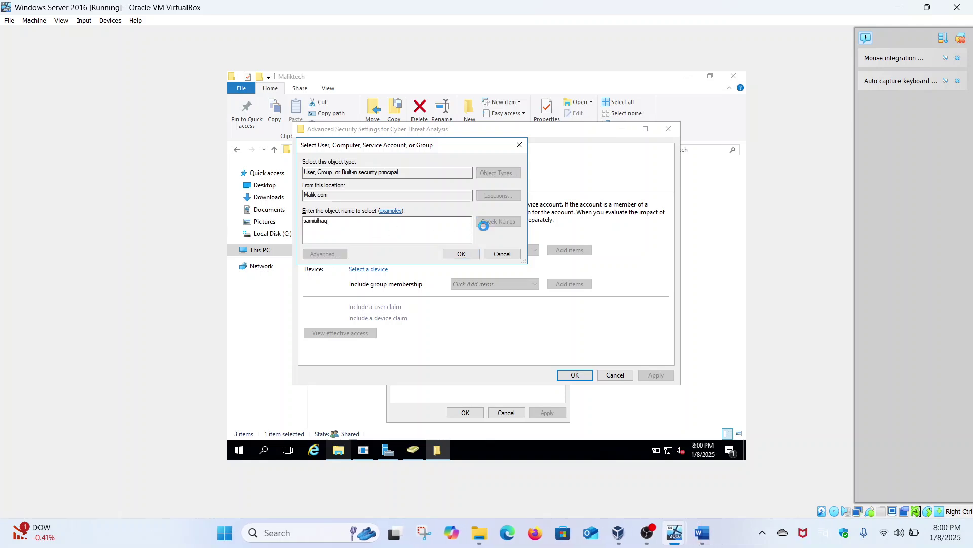
{"action": "left_click", "coordinate": [468, 255]}
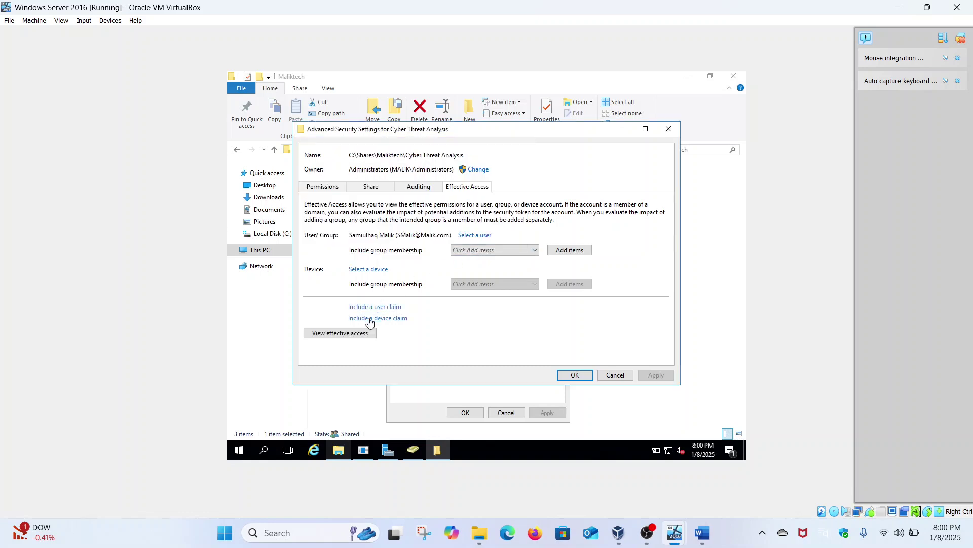
{"action": "left_click", "coordinate": [358, 334]}
{"action": "scroll", "coordinate": [358, 335], "scroll_direction": "down", "scroll_amount": 5}
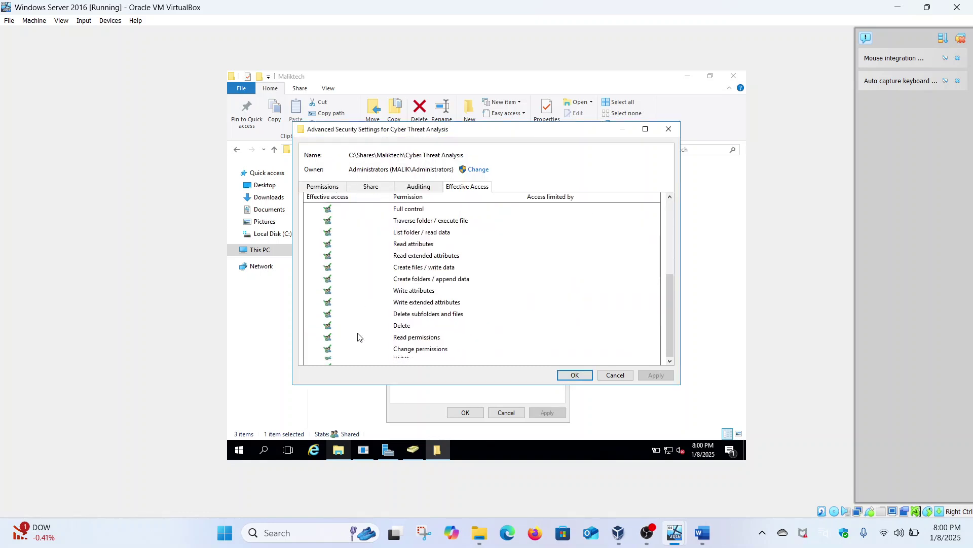
{"action": "scroll", "coordinate": [358, 336], "scroll_direction": "up", "scroll_amount": 5}
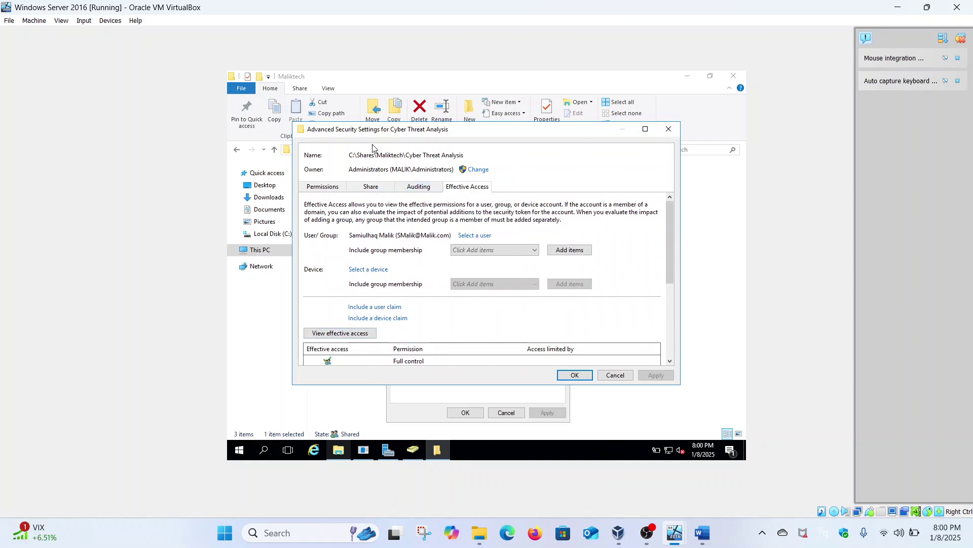
{"action": "left_click_drag", "start_coordinate": [407, 154], "coordinate": [465, 155]}
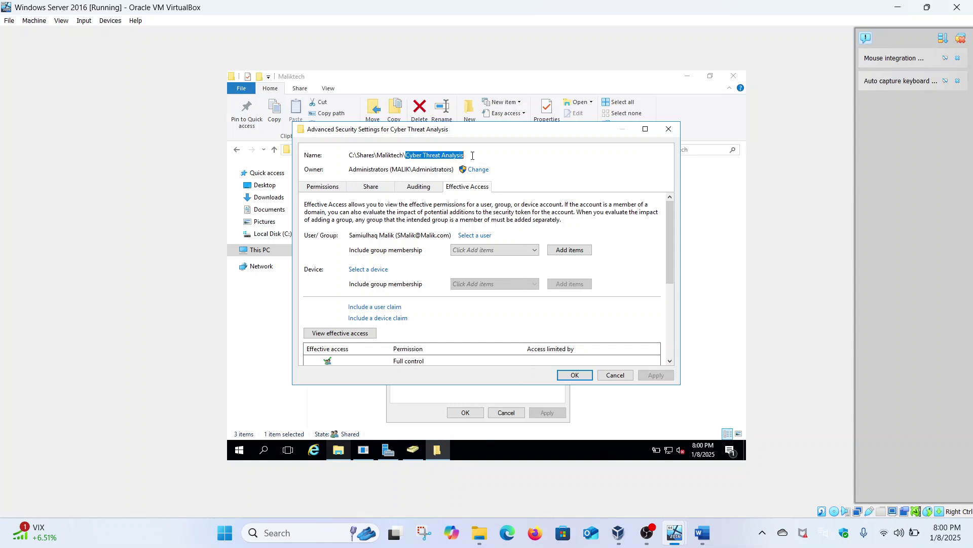
Close the server's security dialogs and switch to the Windows 11 client VM.
{"action": "left_click", "coordinate": [670, 131]}
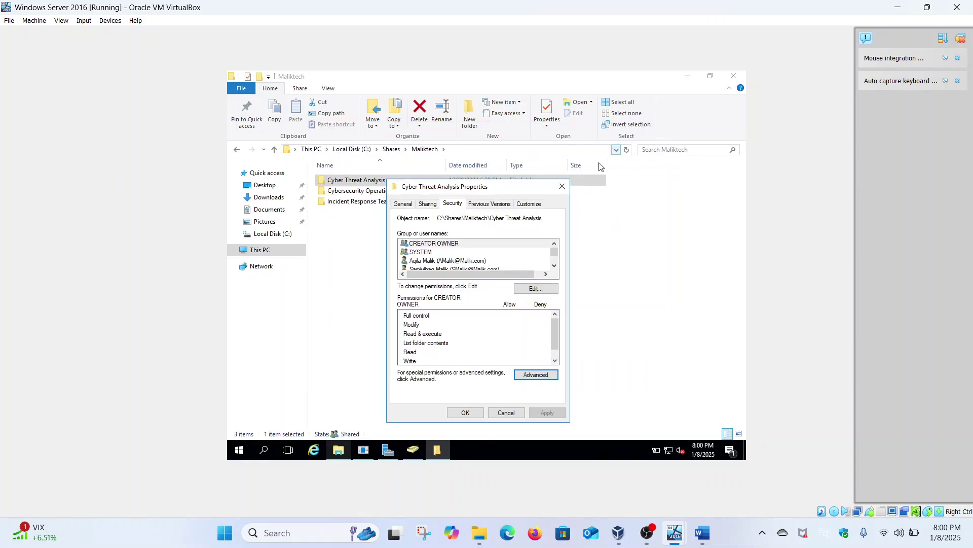
{"action": "left_click", "coordinate": [466, 413]}
{"action": "mouse_move", "coordinate": [671, 527]}
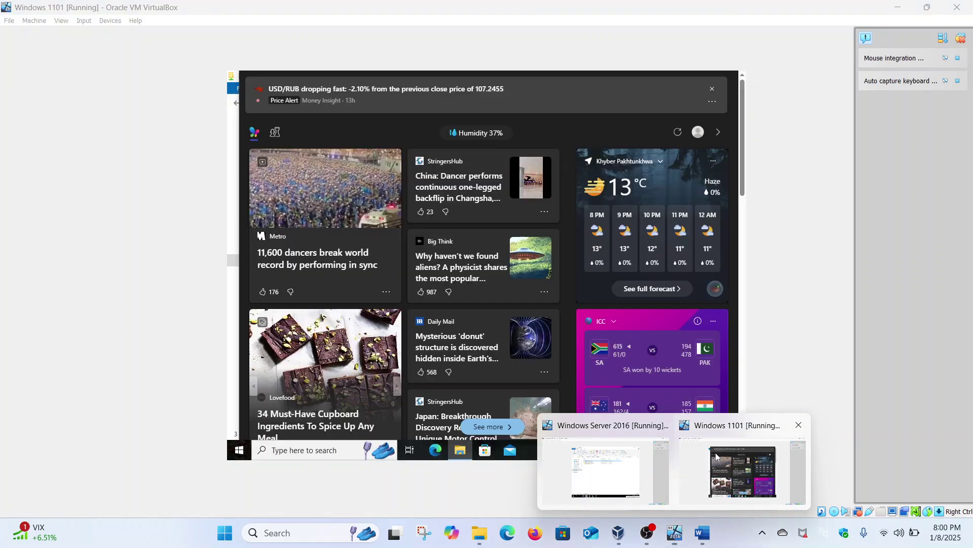
{"action": "left_click", "coordinate": [743, 470]}
{"action": "left_click", "coordinate": [228, 339]}
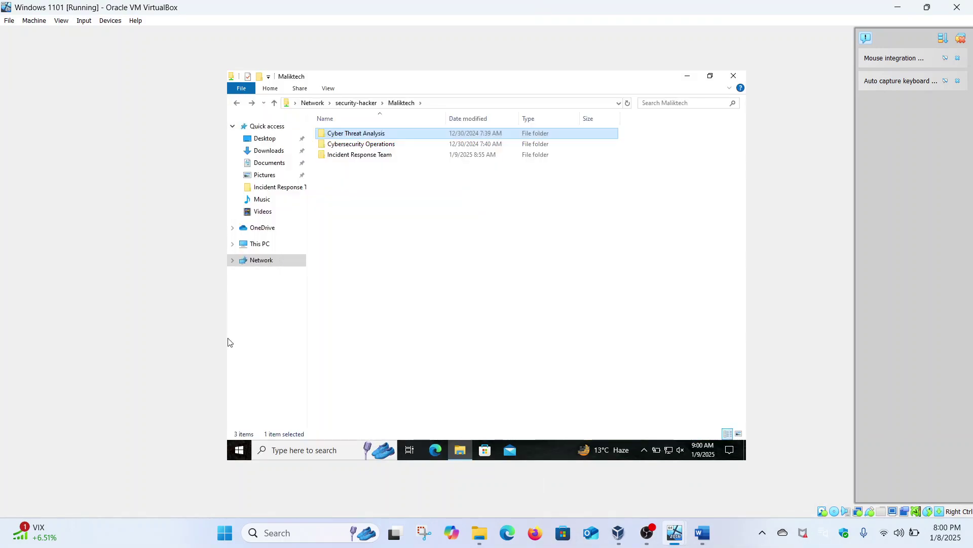
Sign out of the client user's session from the Start menu account options.
{"action": "left_click", "coordinate": [240, 449]}
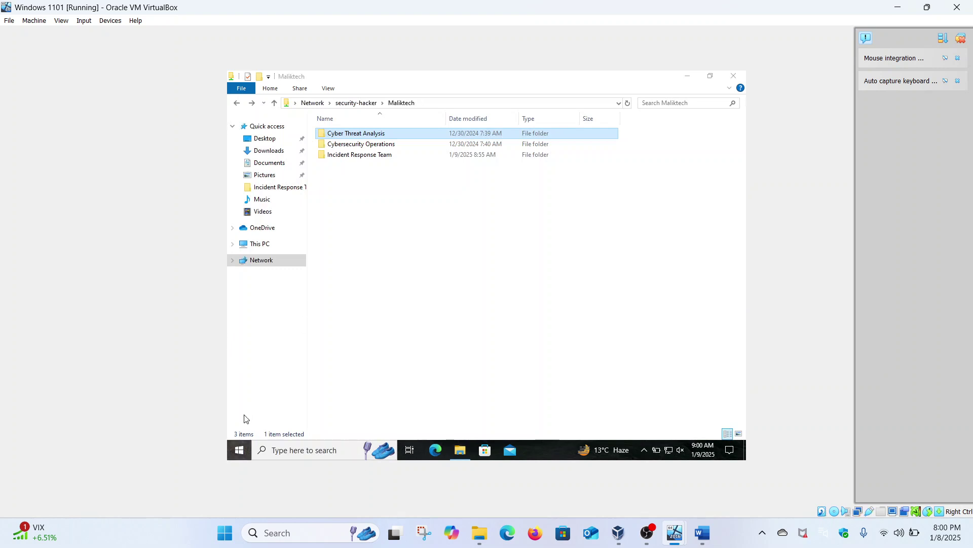
{"action": "mouse_move", "coordinate": [242, 330]}
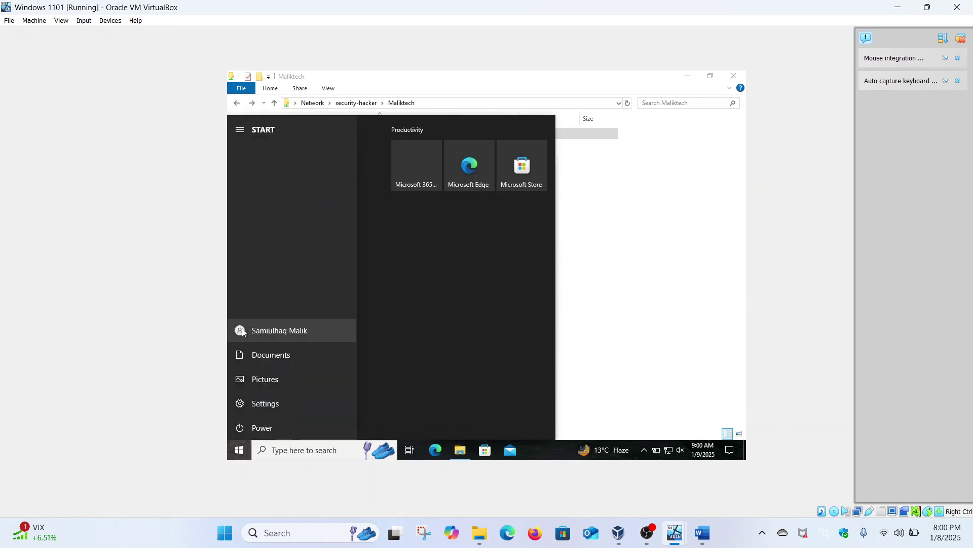
{"action": "left_click", "coordinate": [265, 327]}
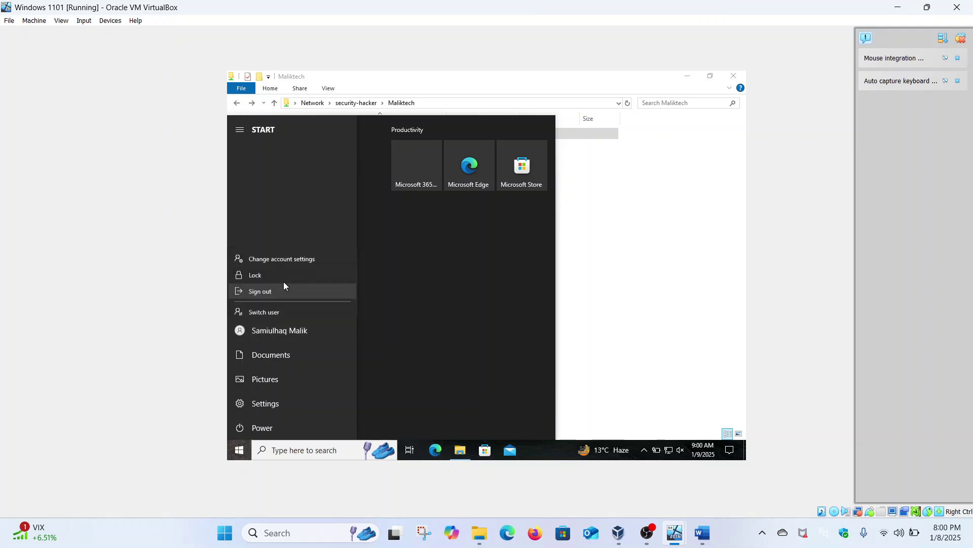
{"action": "left_click", "coordinate": [267, 285]}
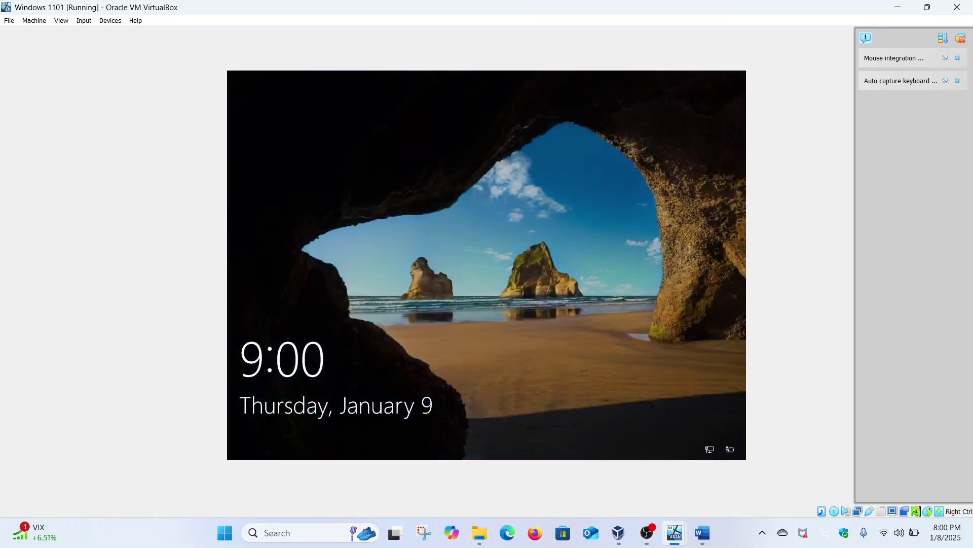
Sign in to the domain user's account on the Windows 11 VM with its password.
{"action": "left_click", "coordinate": [488, 280]}
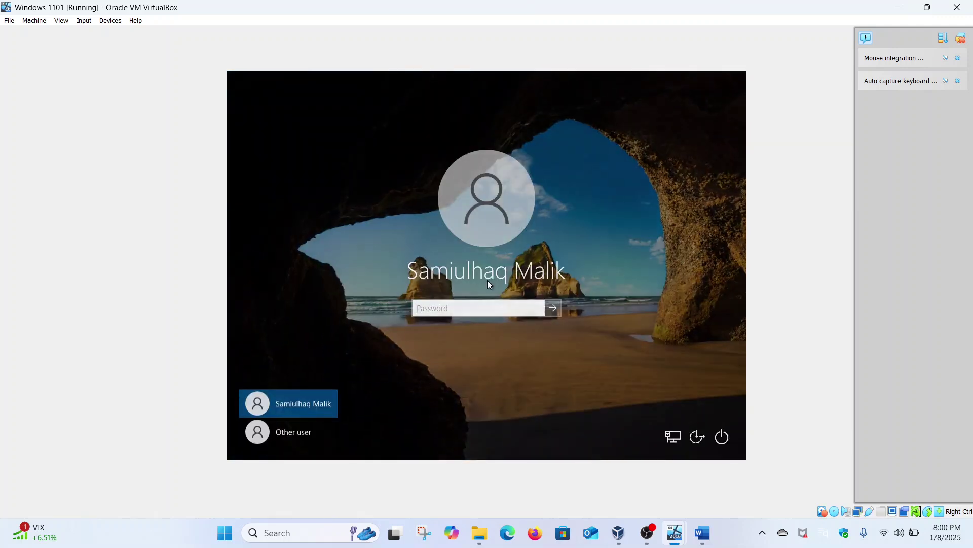
{"action": "type", "text": "****"}
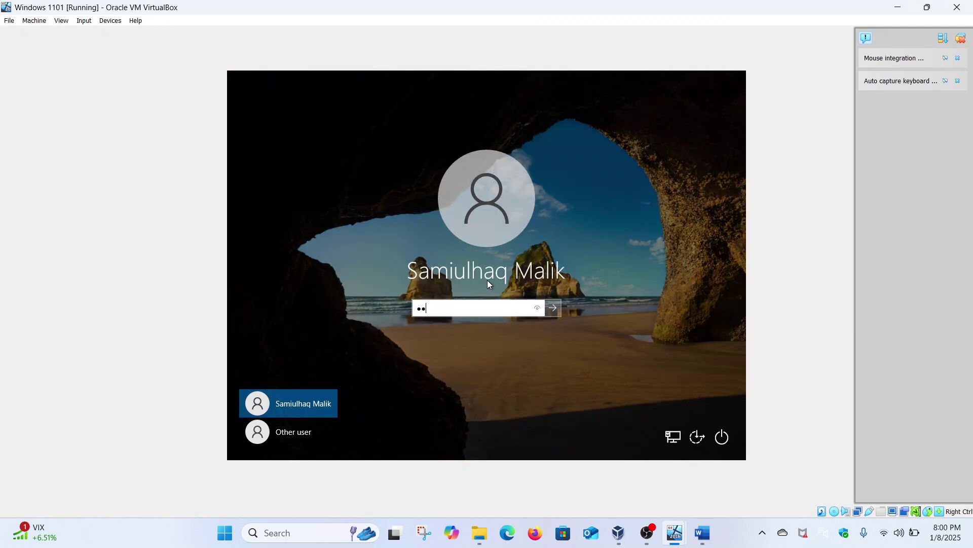
{"action": "type", "text": "*****"}
{"action": "key", "text": "Return"}
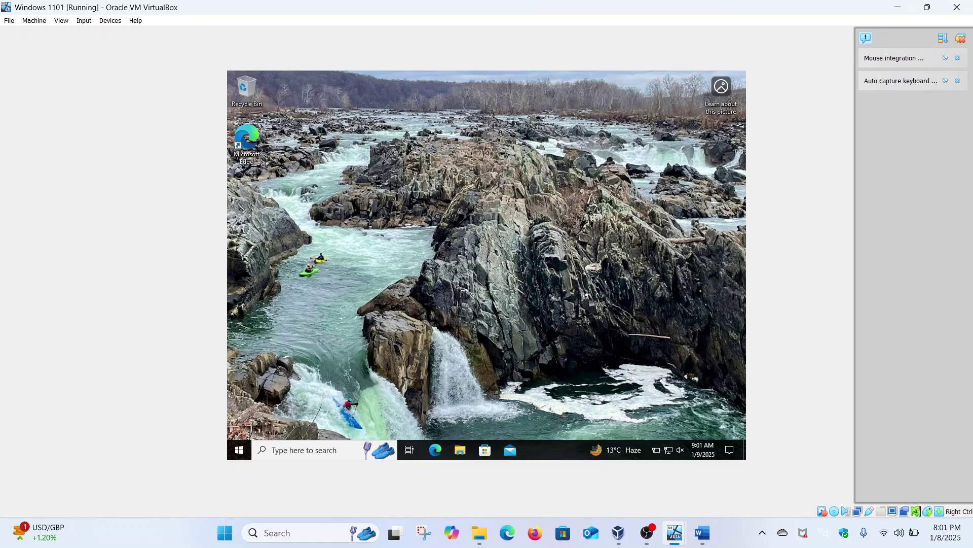
Open File Explorer on the client and enter security-hacker in the address bar.
{"action": "left_click", "coordinate": [464, 450]}
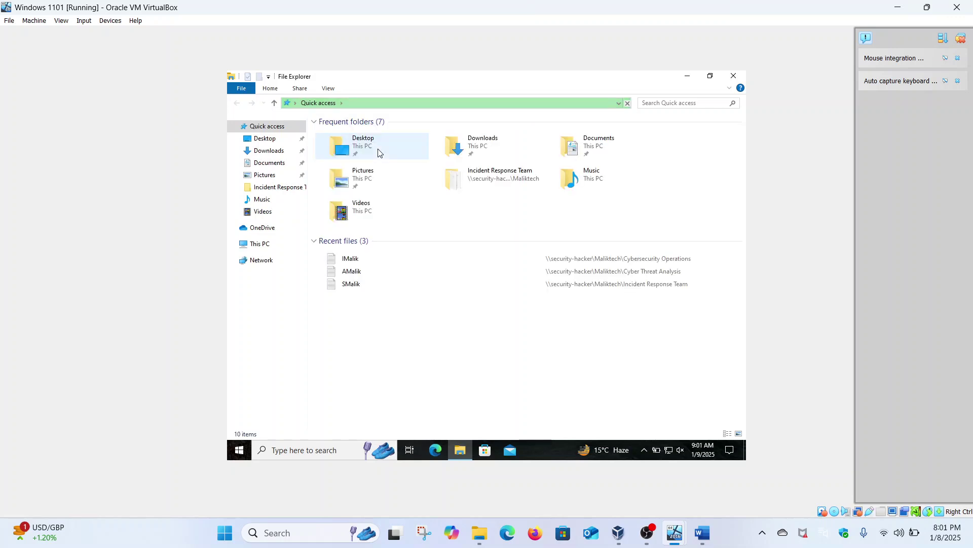
{"action": "left_click", "coordinate": [355, 103]}
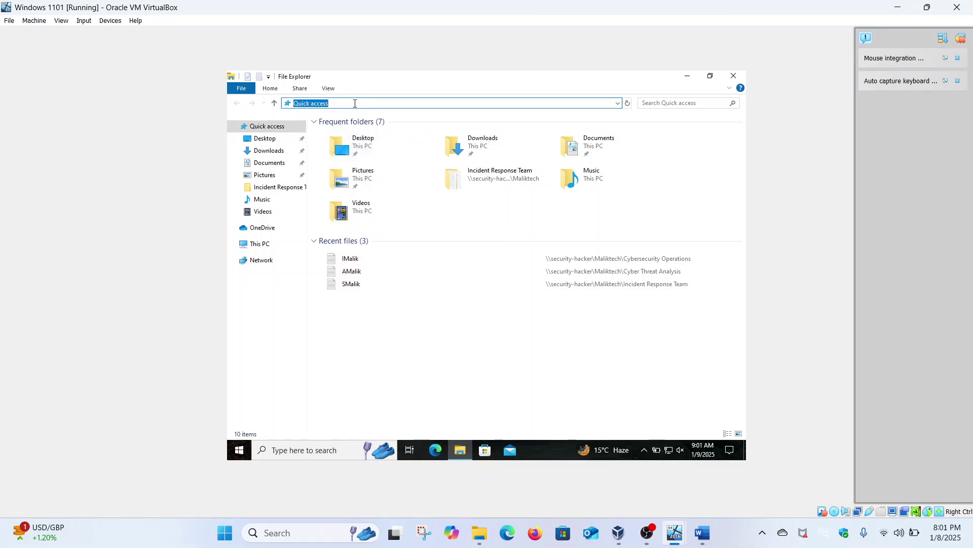
{"action": "type", "text": "security-hacker"}
{"action": "key", "text": "ctrl+a"}
On the Windows Server VM, open the Sharing tab of C:\Shares\Maliktech's Properties.
{"action": "mouse_move", "coordinate": [673, 522]}
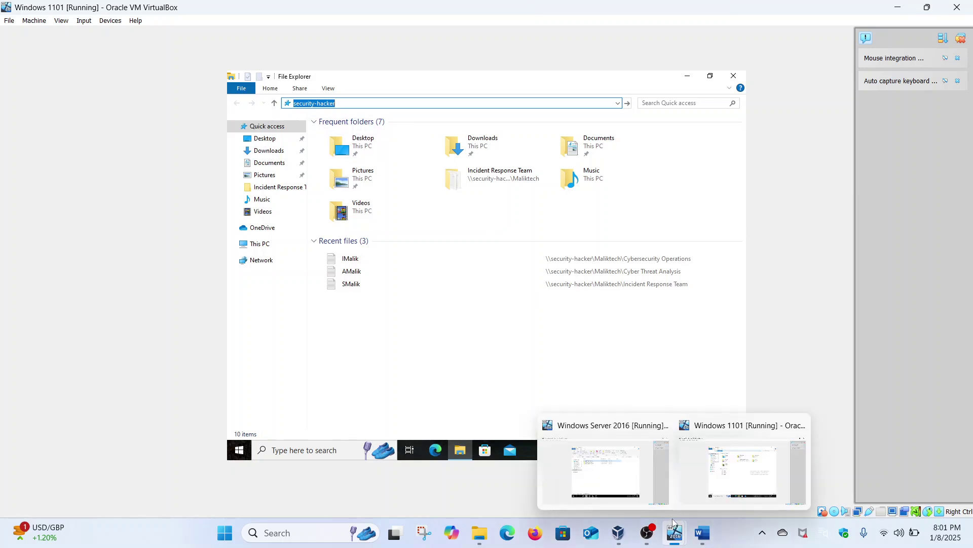
{"action": "left_click", "coordinate": [625, 477]}
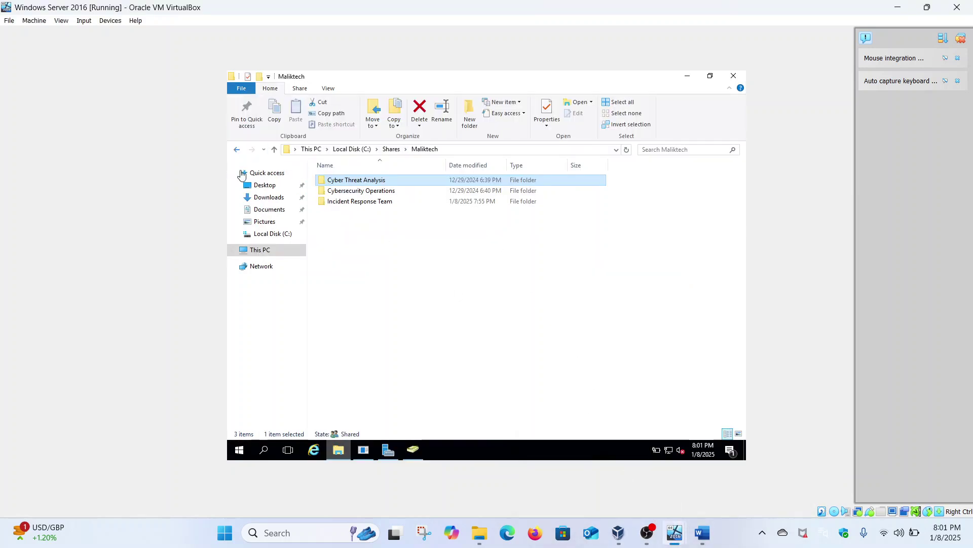
{"action": "left_click", "coordinate": [277, 255]}
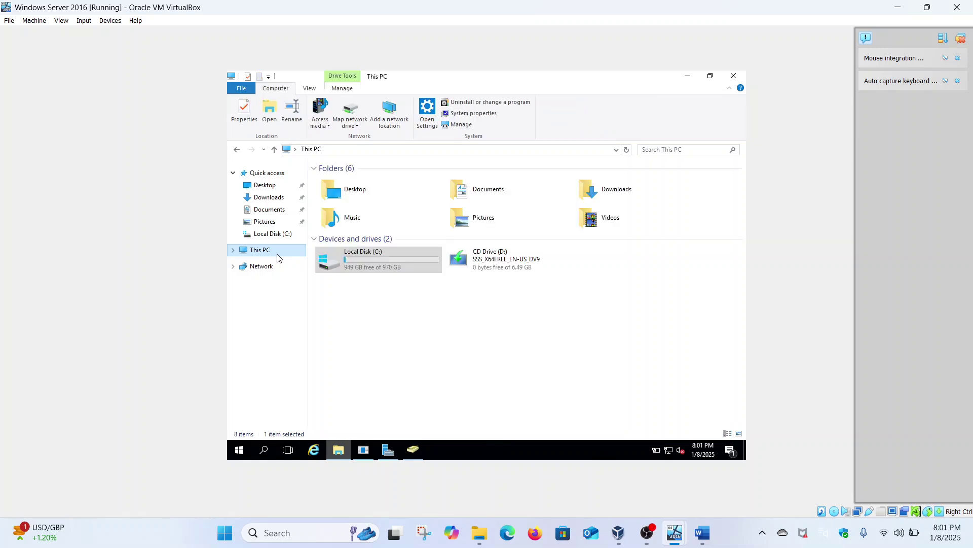
{"action": "double_click", "coordinate": [355, 257]}
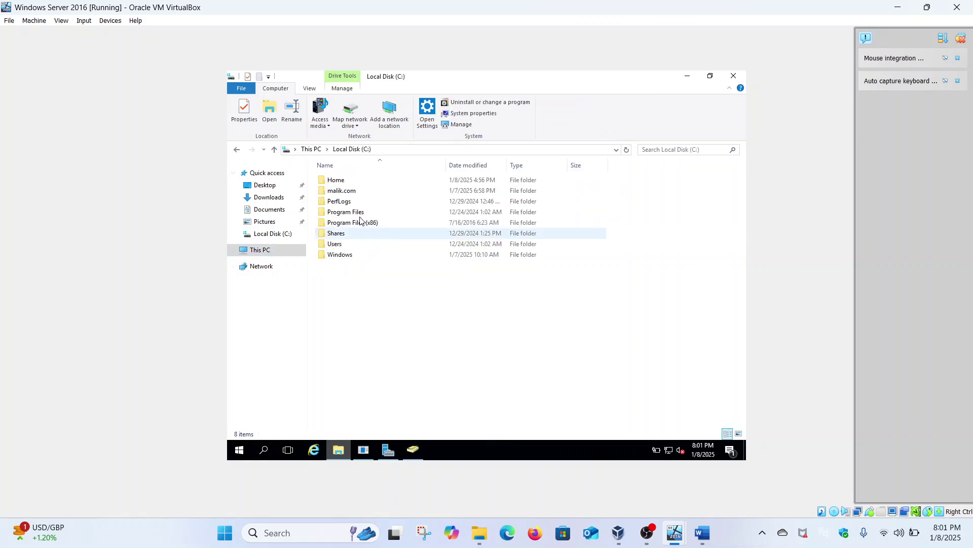
{"action": "double_click", "coordinate": [341, 234]}
{"action": "left_click", "coordinate": [348, 182]}
{"action": "right_click", "coordinate": [348, 183]}
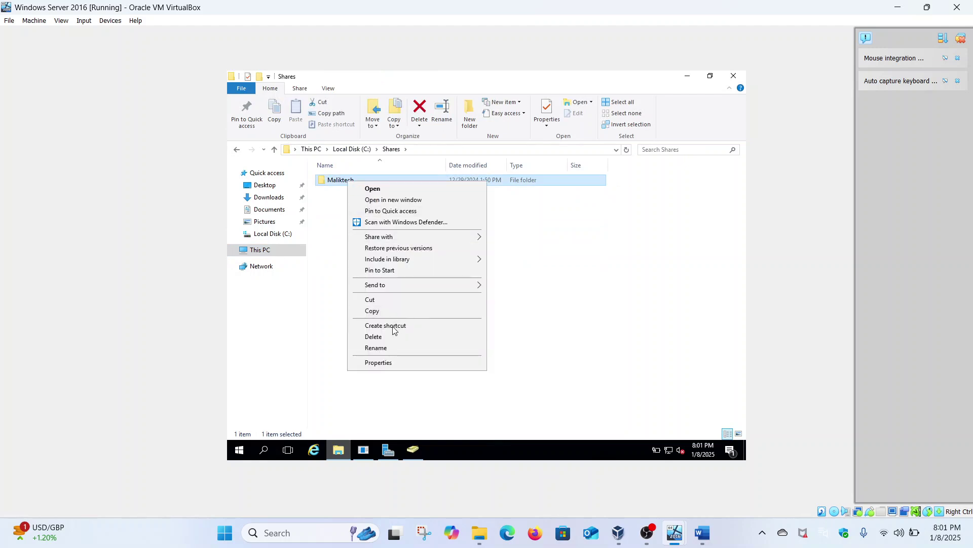
{"action": "left_click", "coordinate": [380, 364]}
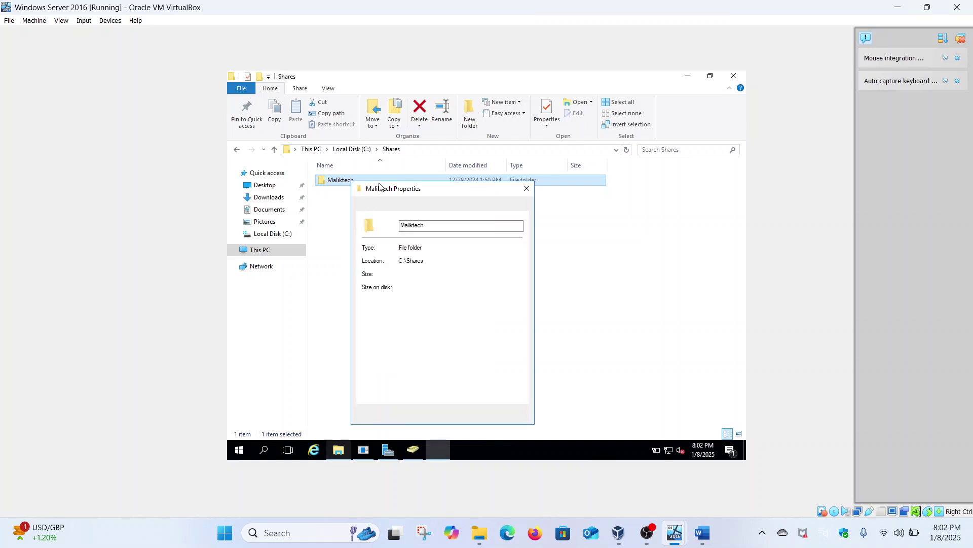
{"action": "left_click", "coordinate": [392, 206]}
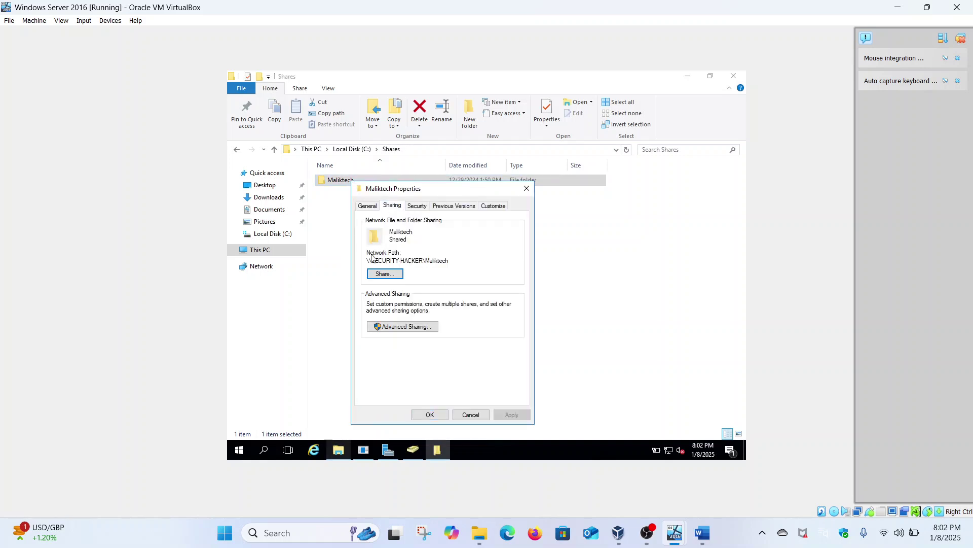
Note the server name in the network path, close Properties, and return to the Windows 11 VM.
{"action": "left_click_drag", "start_coordinate": [369, 258], "coordinate": [420, 260]}
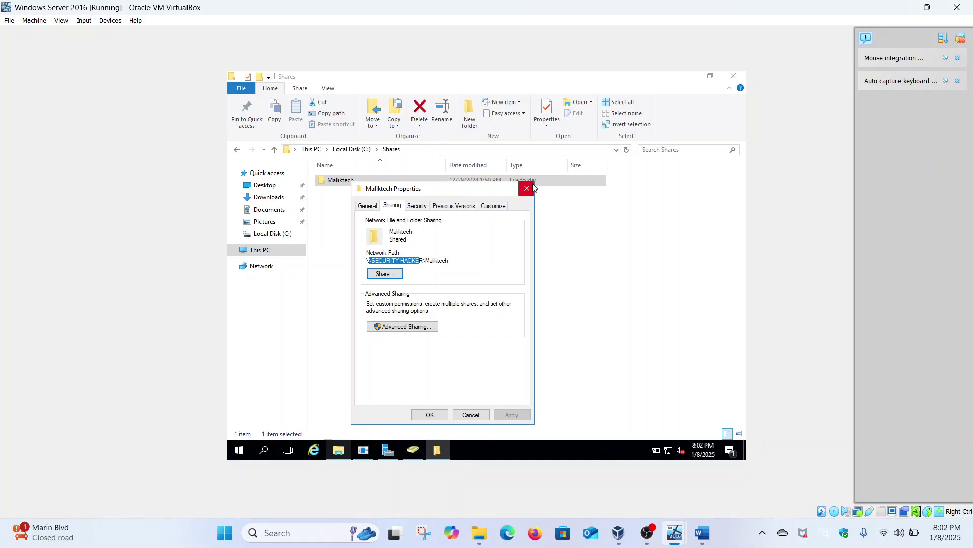
{"action": "left_click", "coordinate": [532, 188]}
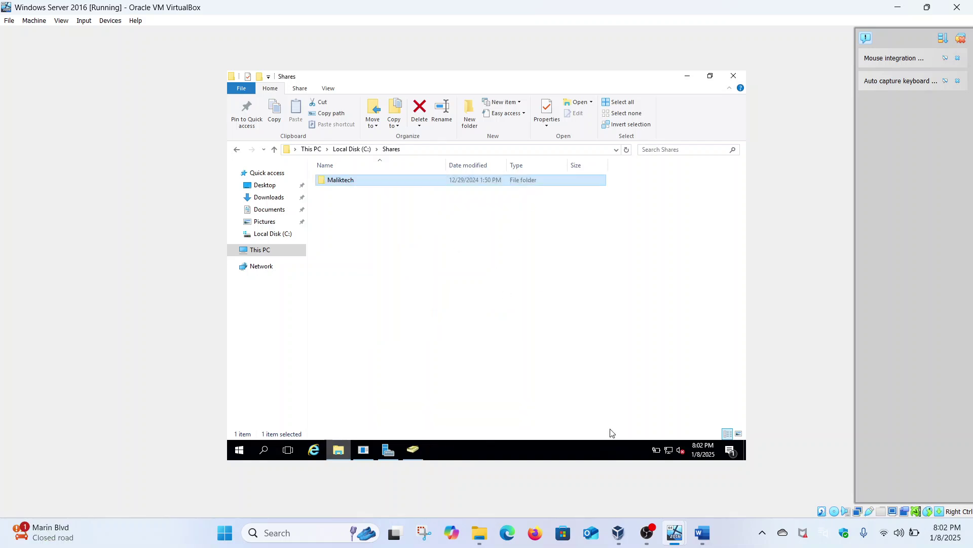
{"action": "mouse_move", "coordinate": [676, 533]}
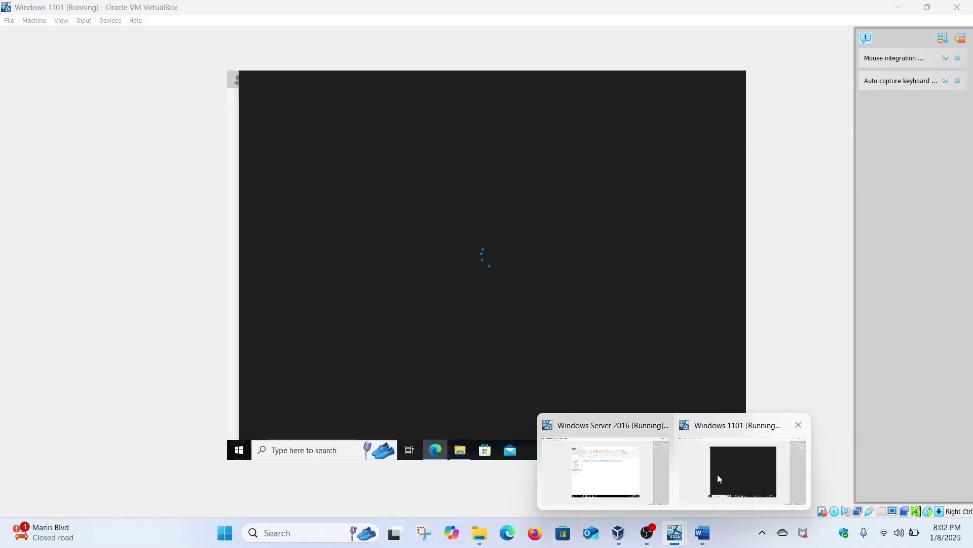
{"action": "left_click", "coordinate": [719, 478]}
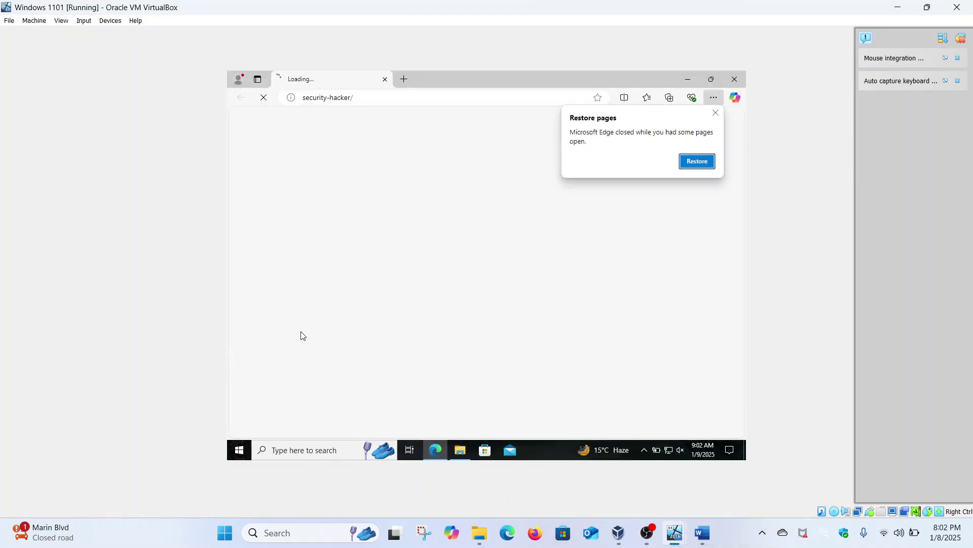
Close Edge, open \\security-hacker\Maliktech, and select the Cyber Threat Analysis folder.
{"action": "left_click", "coordinate": [738, 82]}
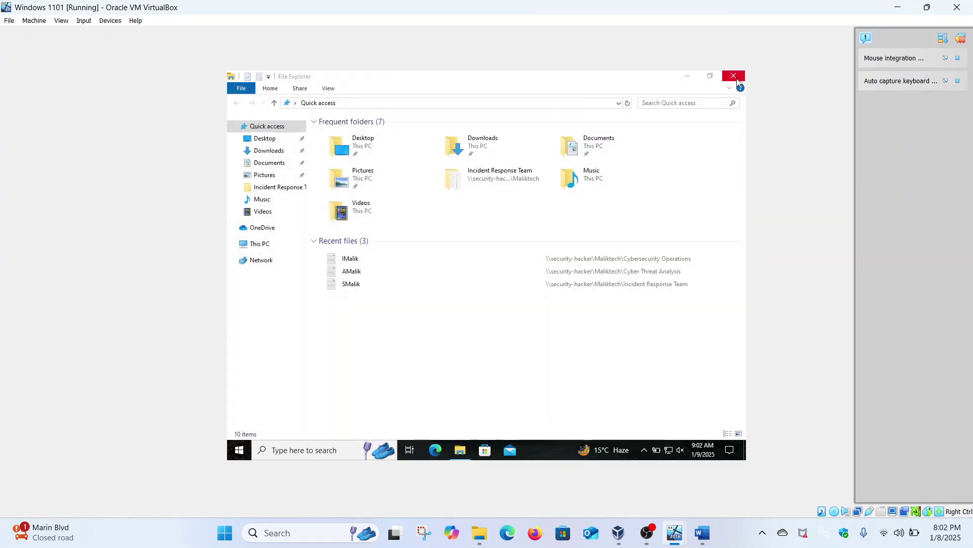
{"action": "left_click", "coordinate": [374, 105]}
{"action": "type", "text": "\\"}
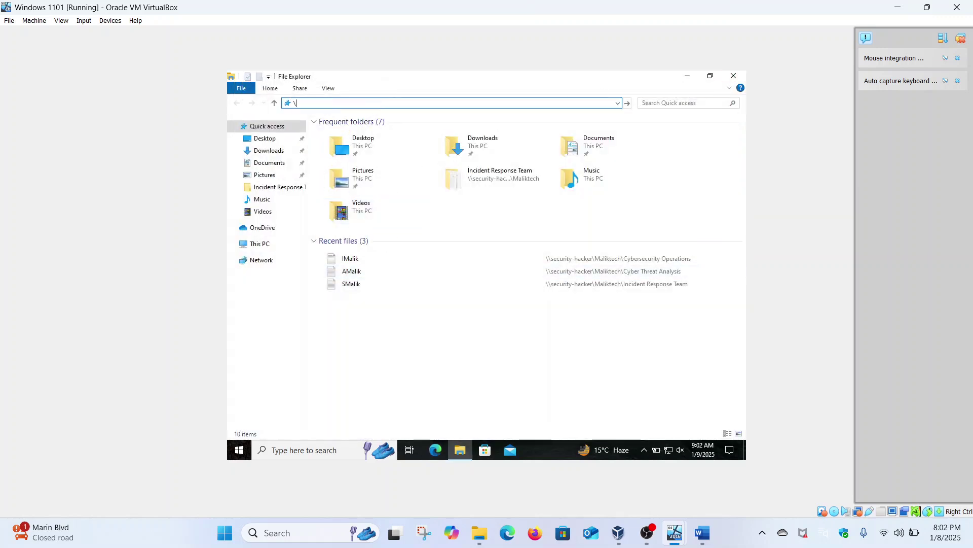
{"action": "type", "text": "\\security-hacker"}
{"action": "key", "text": "Return"}
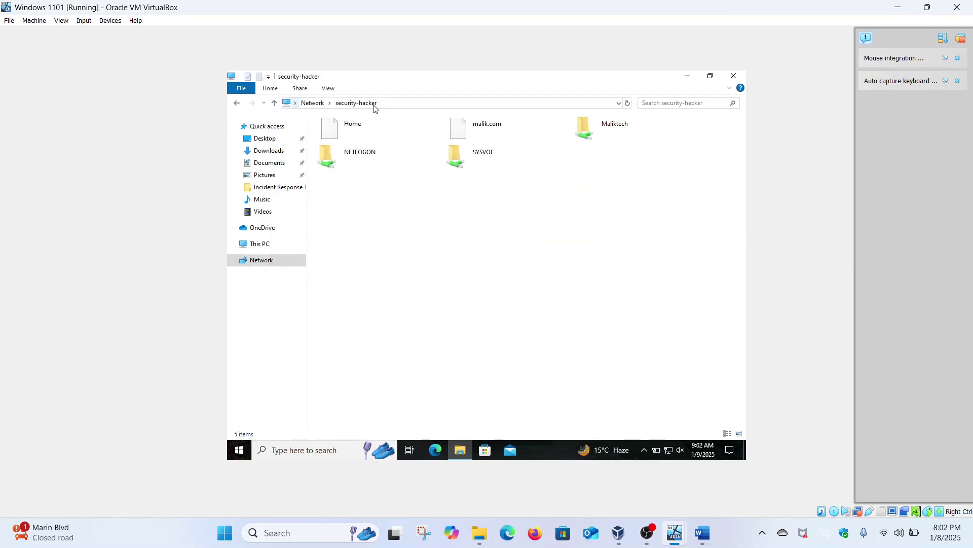
{"action": "left_click", "coordinate": [595, 132]}
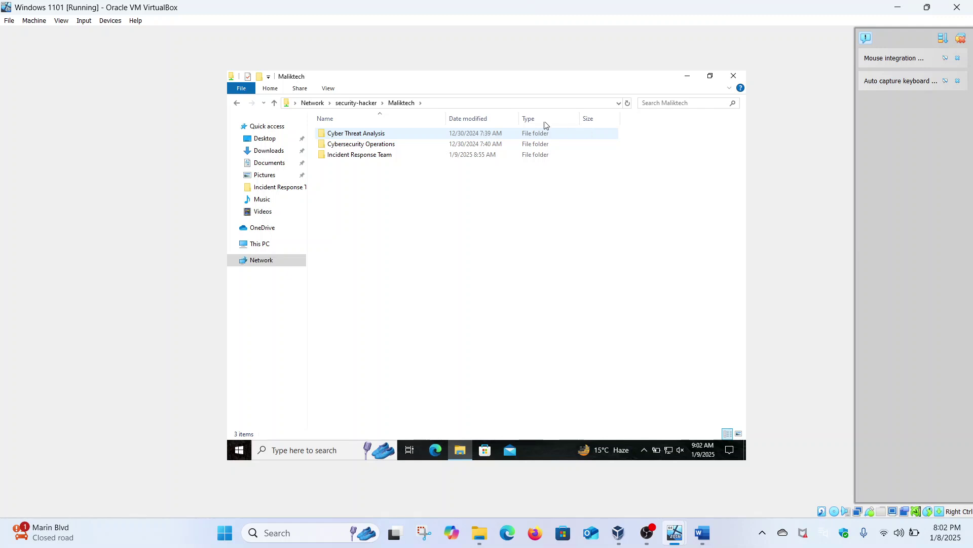
{"action": "left_click", "coordinate": [375, 135]}
Create a text file named 'smali' in Cyber Threat Analysis, then go back to Maliktech.
{"action": "double_click", "coordinate": [364, 134]}
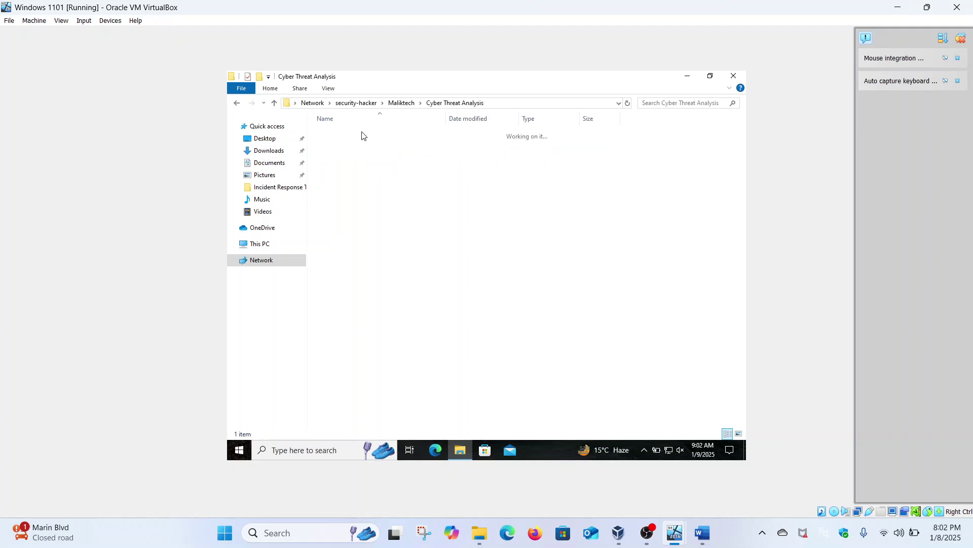
{"action": "right_click", "coordinate": [374, 224]}
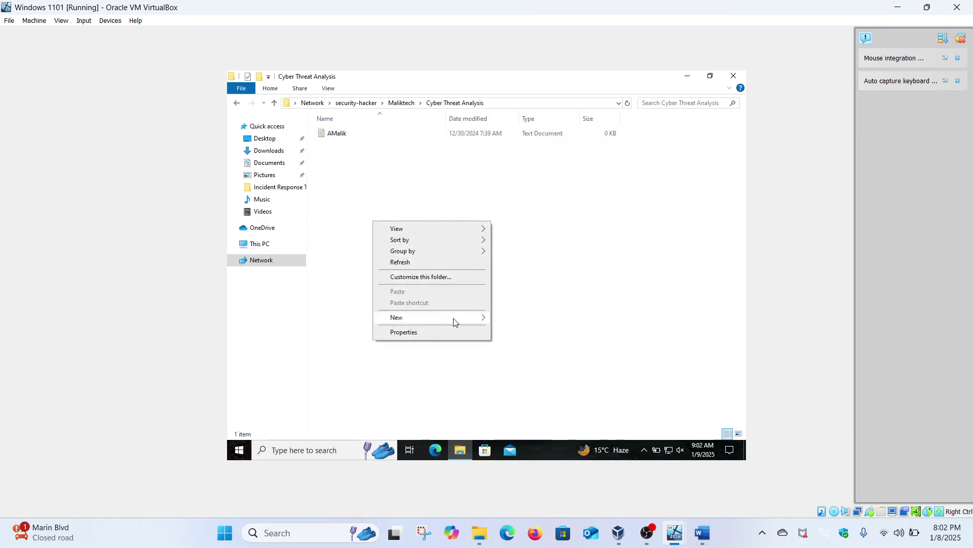
{"action": "mouse_move", "coordinate": [454, 318]}
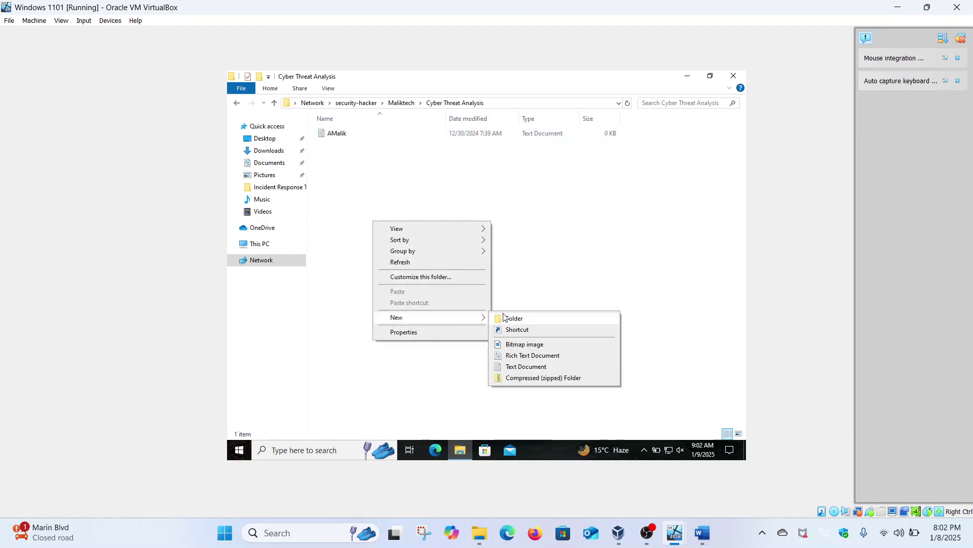
{"action": "left_click", "coordinate": [519, 366]}
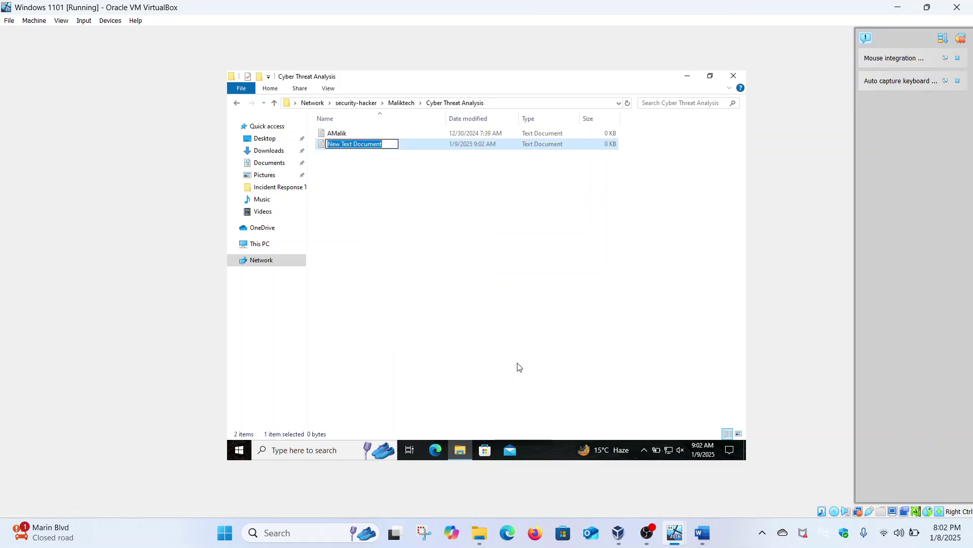
{"action": "type", "text": "smalik"}
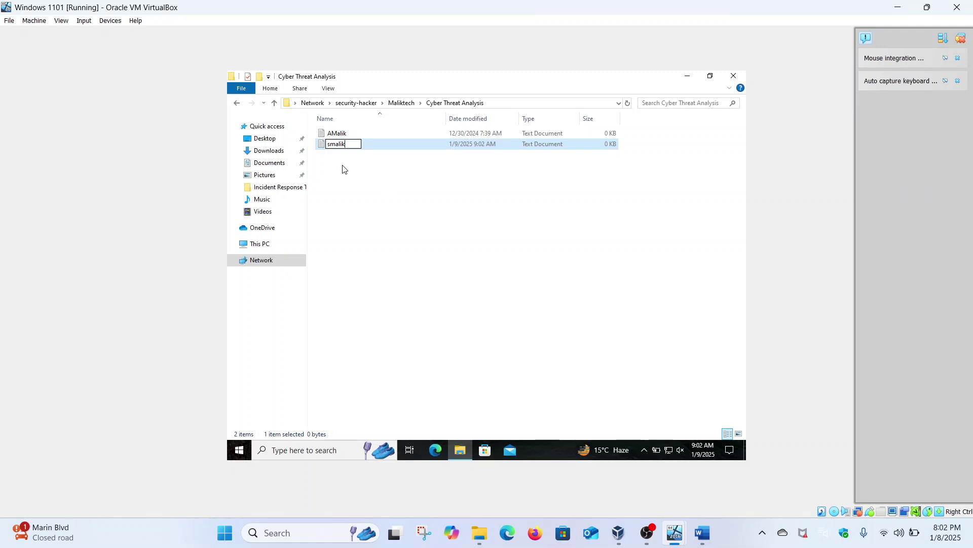
{"action": "key", "text": "Return"}
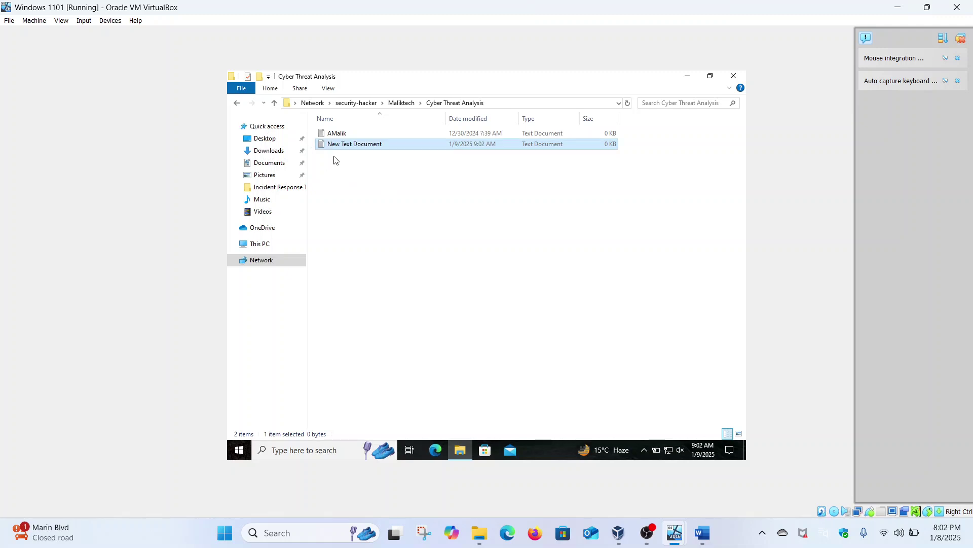
{"action": "left_click", "coordinate": [243, 105]}
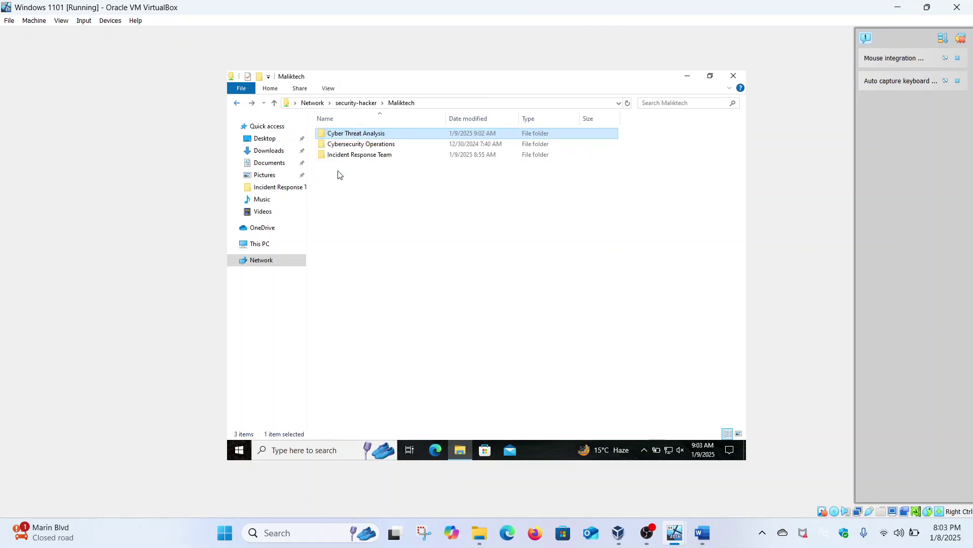
Check that Cybersecurity Operations gives an access error while Incident Response Team opens, then go back to Maliktech.
{"action": "left_click", "coordinate": [375, 144]}
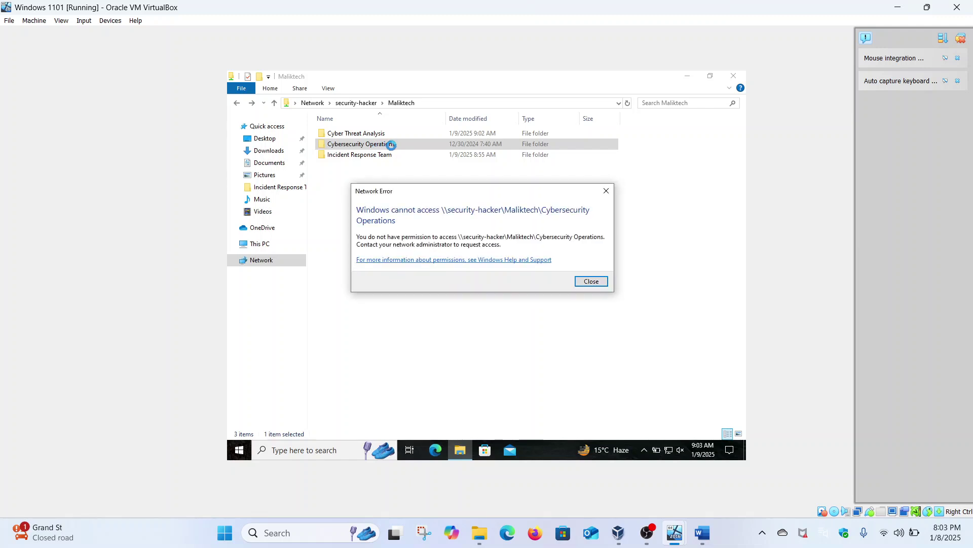
{"action": "left_click", "coordinate": [588, 281]}
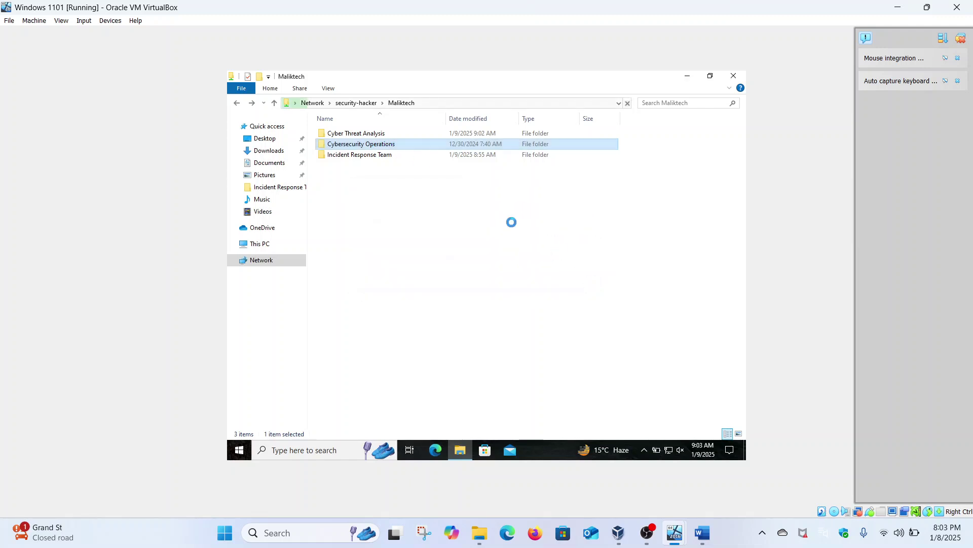
{"action": "left_click", "coordinate": [375, 154]}
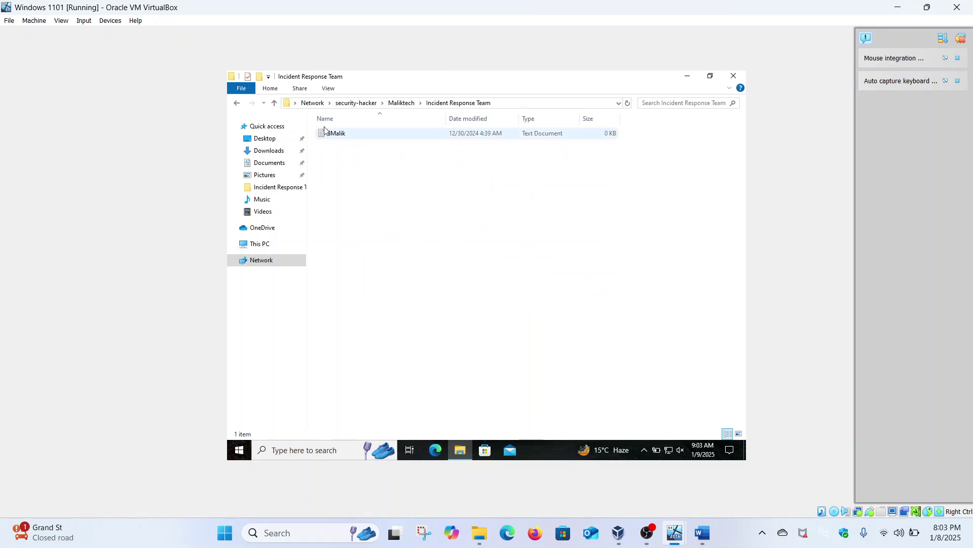
{"action": "left_click", "coordinate": [240, 108]}
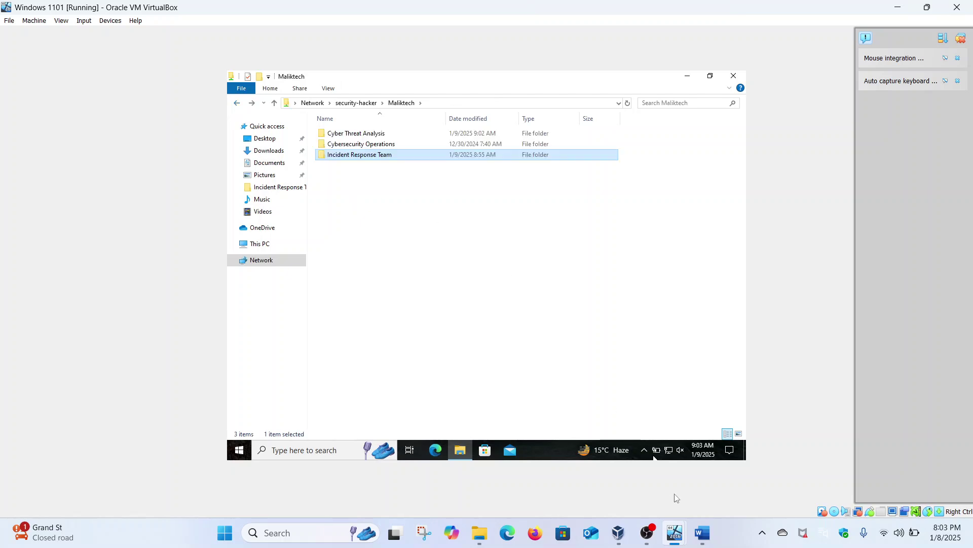
{"action": "mouse_move", "coordinate": [680, 526]}
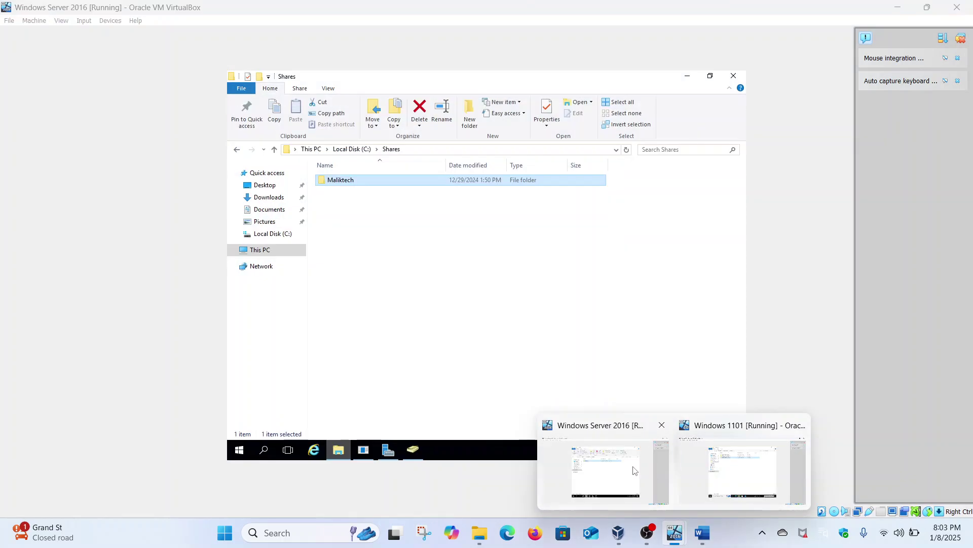
On the server, open Advanced Security Settings for the Cyber Threat Analysis folder in Maliktech.
{"action": "left_click", "coordinate": [633, 470]}
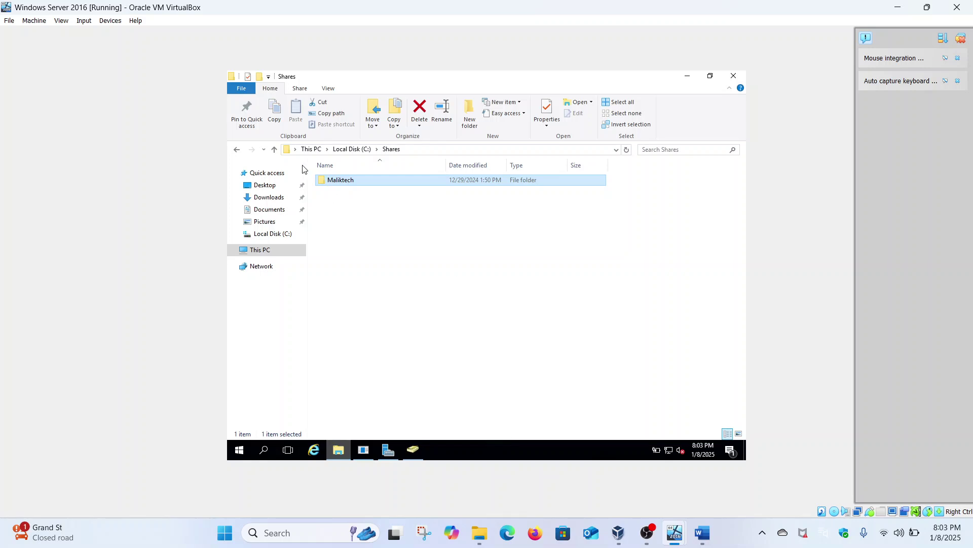
{"action": "double_click", "coordinate": [344, 181]}
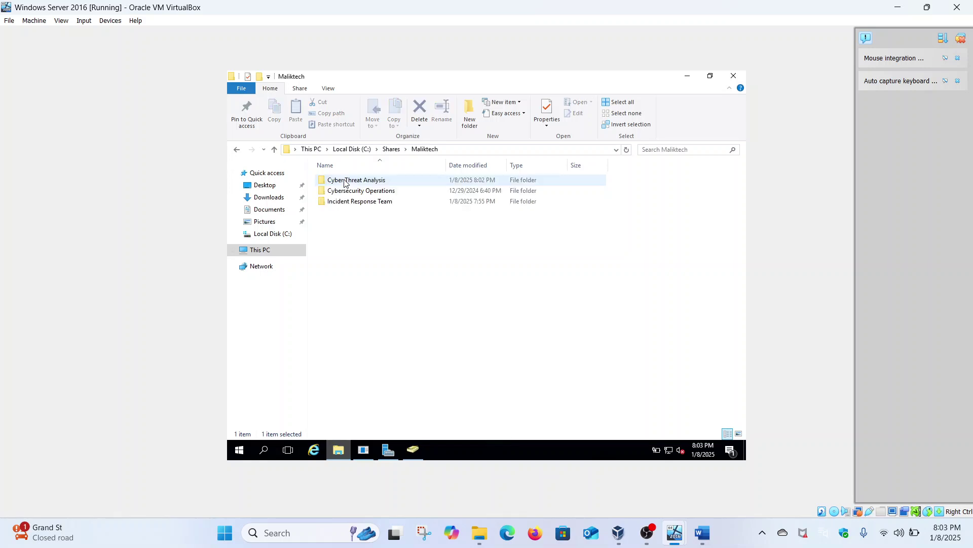
{"action": "right_click", "coordinate": [358, 181]}
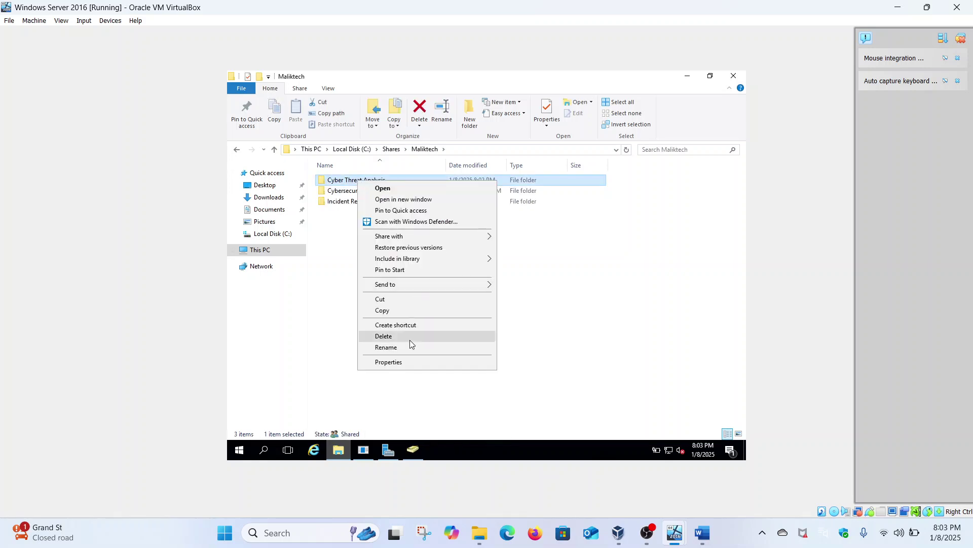
{"action": "left_click", "coordinate": [403, 361]}
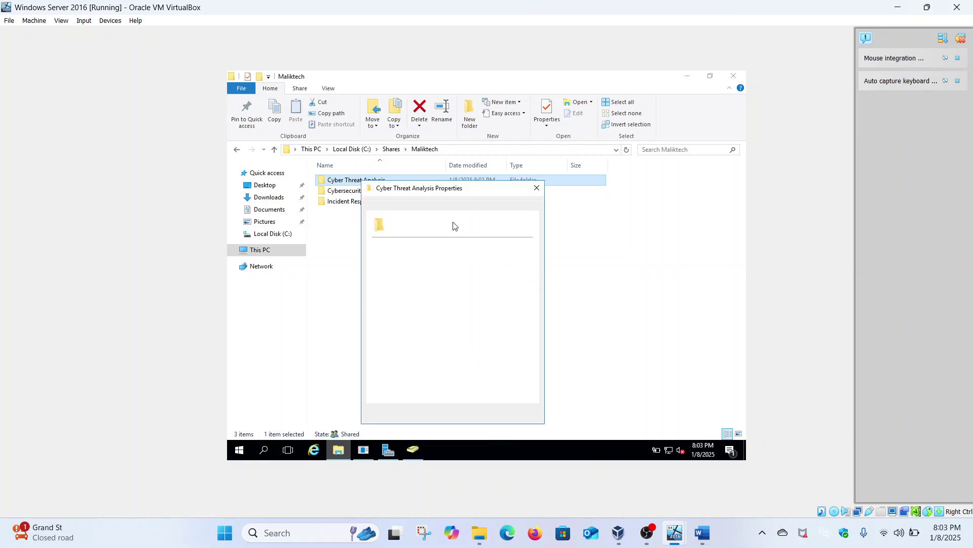
{"action": "left_click", "coordinate": [433, 207]}
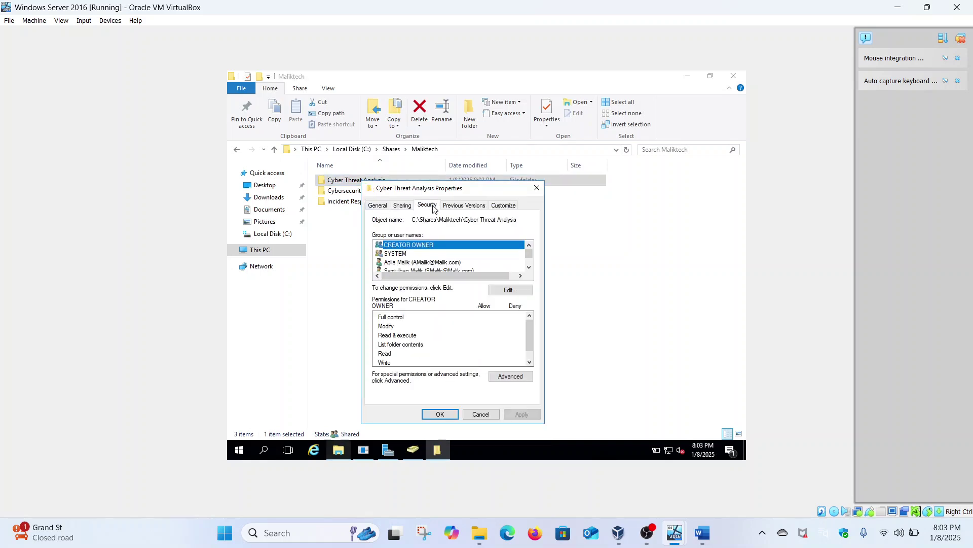
{"action": "left_click", "coordinate": [511, 377]}
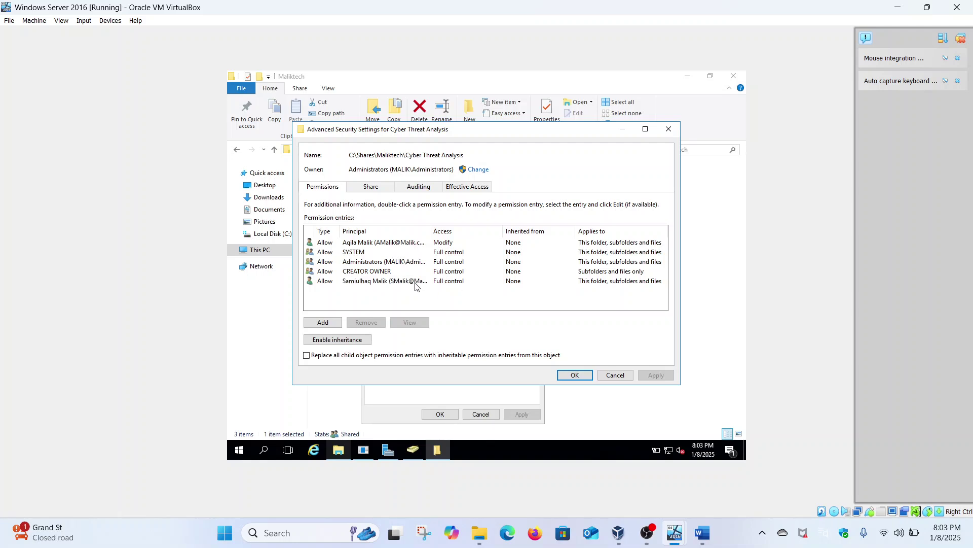
Remove the client user's entry, cancel, then reopen advanced settings and select that entry again.
{"action": "left_click", "coordinate": [415, 284]}
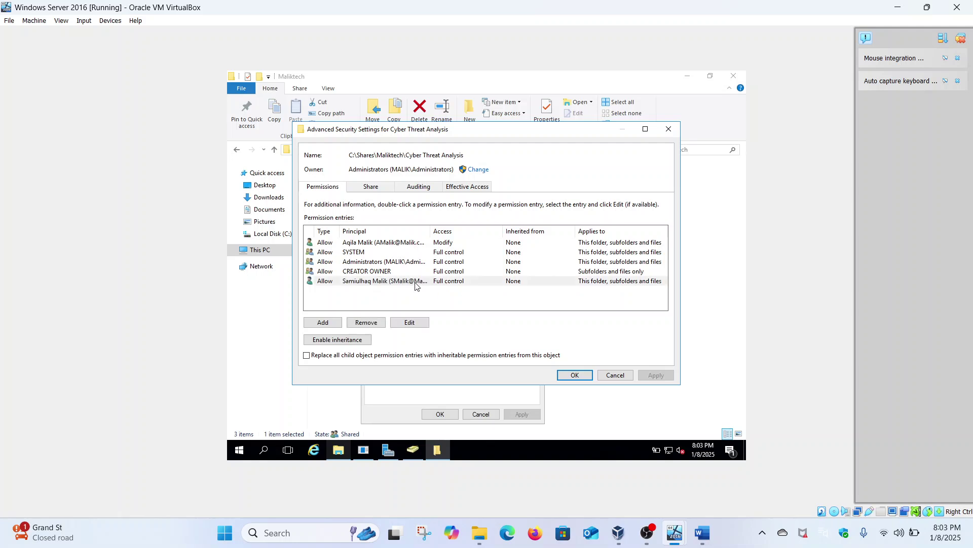
{"action": "left_click", "coordinate": [366, 323]}
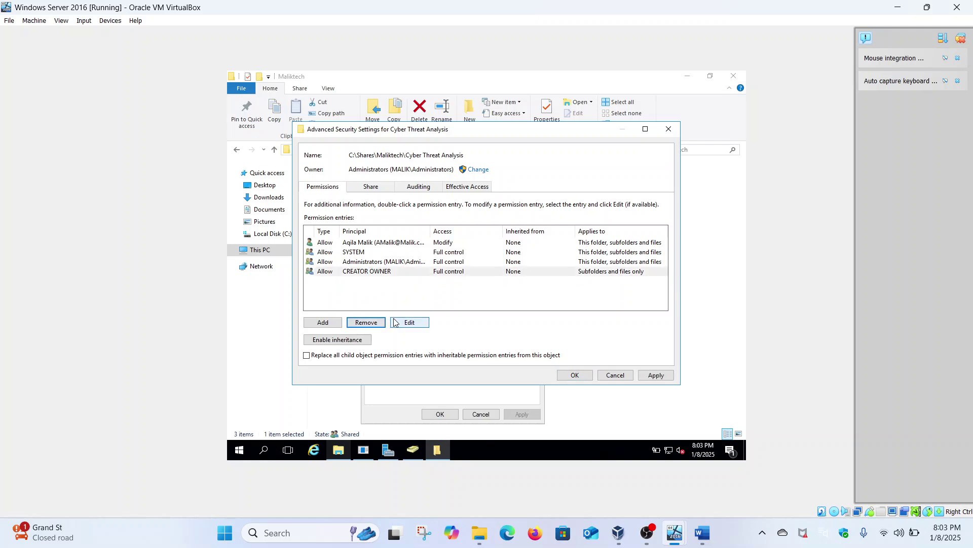
{"action": "left_click", "coordinate": [615, 376]}
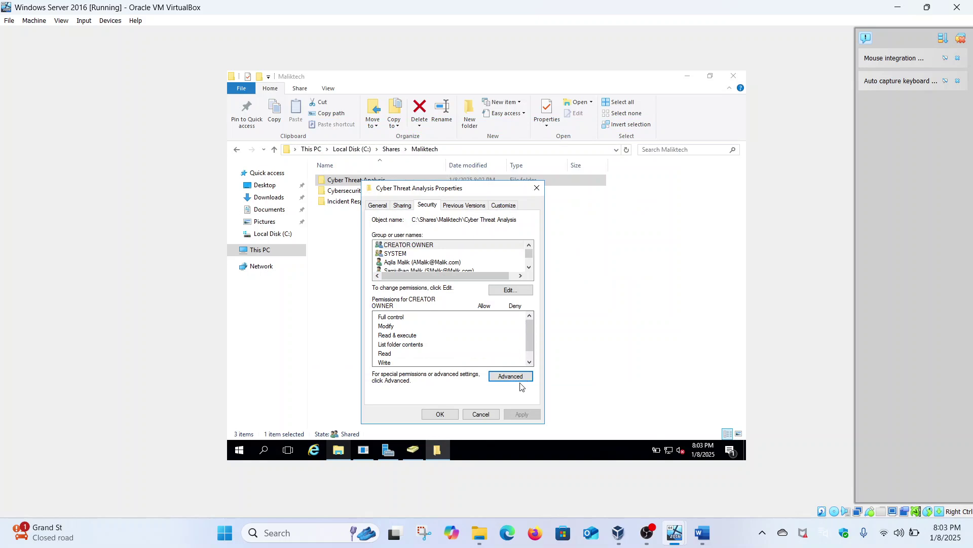
{"action": "left_click", "coordinate": [512, 376]}
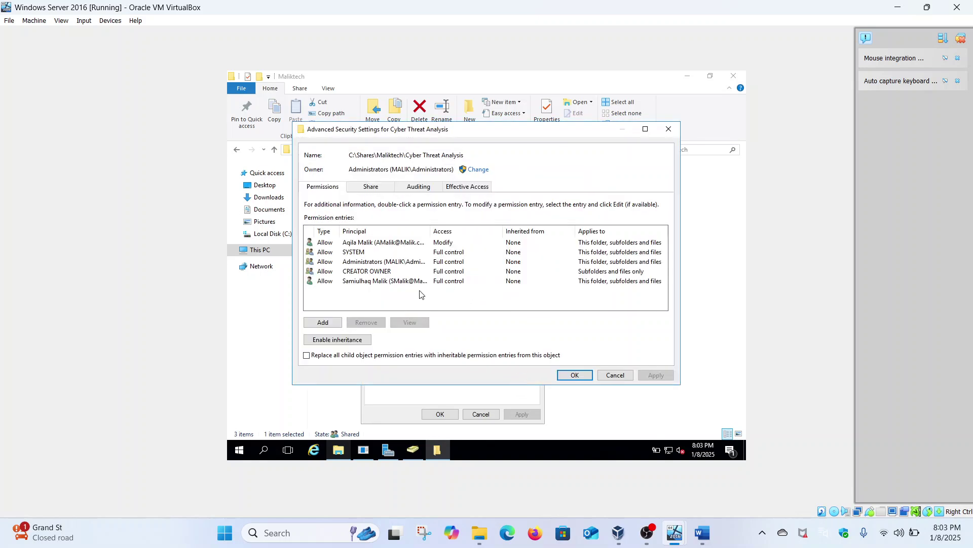
{"action": "left_click", "coordinate": [410, 287]}
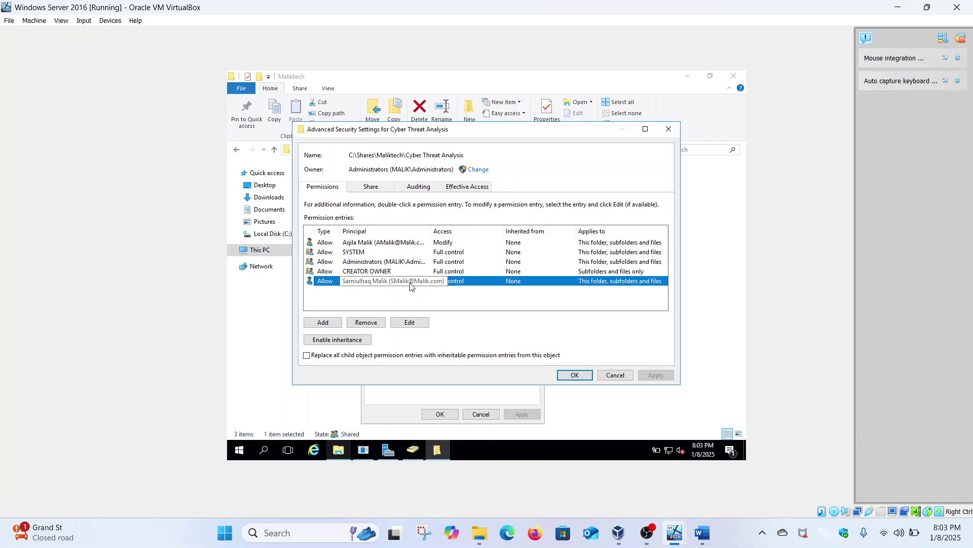
Clear Full control, Modify and Write on the domain user's entry, leaving Read & execute, and apply.
{"action": "left_click", "coordinate": [410, 323]}
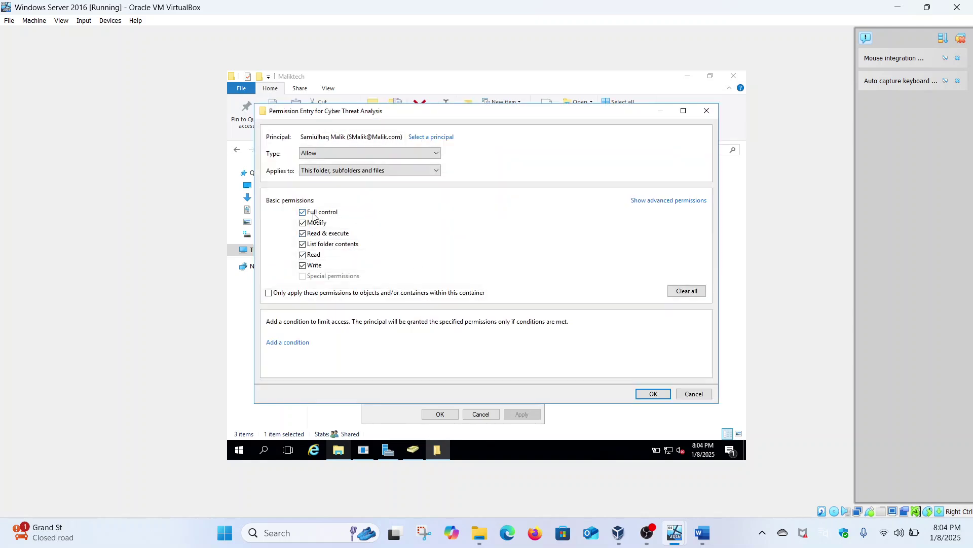
{"action": "left_click", "coordinate": [303, 213]}
{"action": "left_click", "coordinate": [303, 266]}
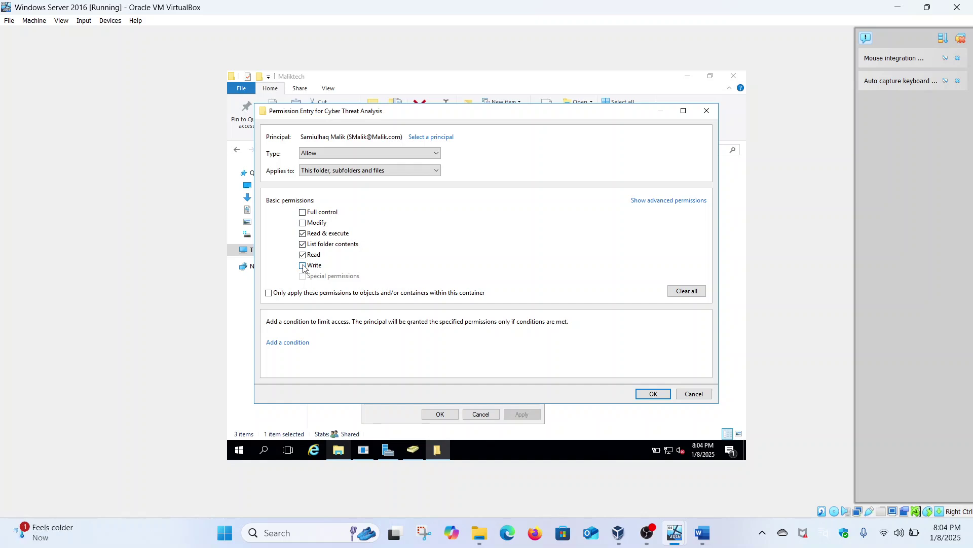
{"action": "left_click", "coordinate": [654, 394]}
{"action": "left_click", "coordinate": [657, 376]}
{"action": "left_click", "coordinate": [577, 376]}
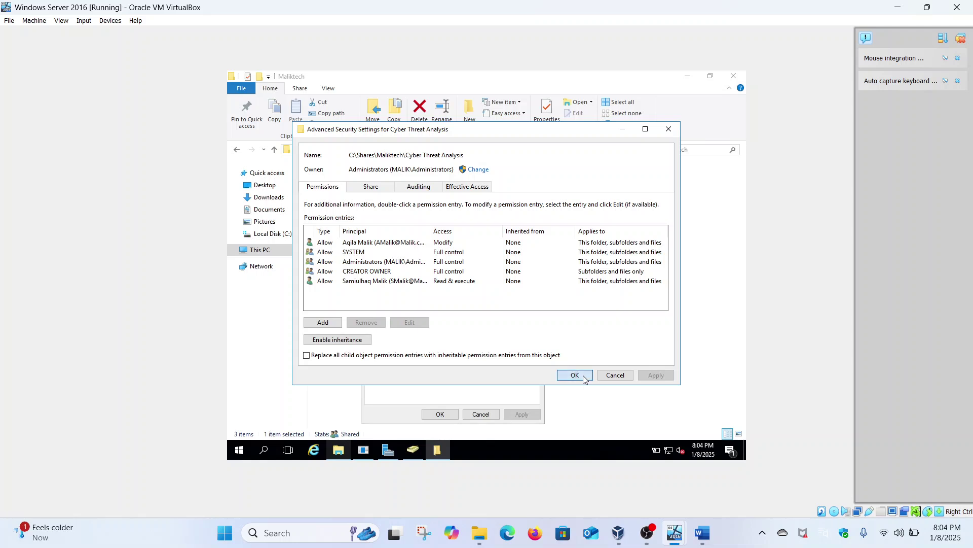
{"action": "left_click", "coordinate": [440, 414]}
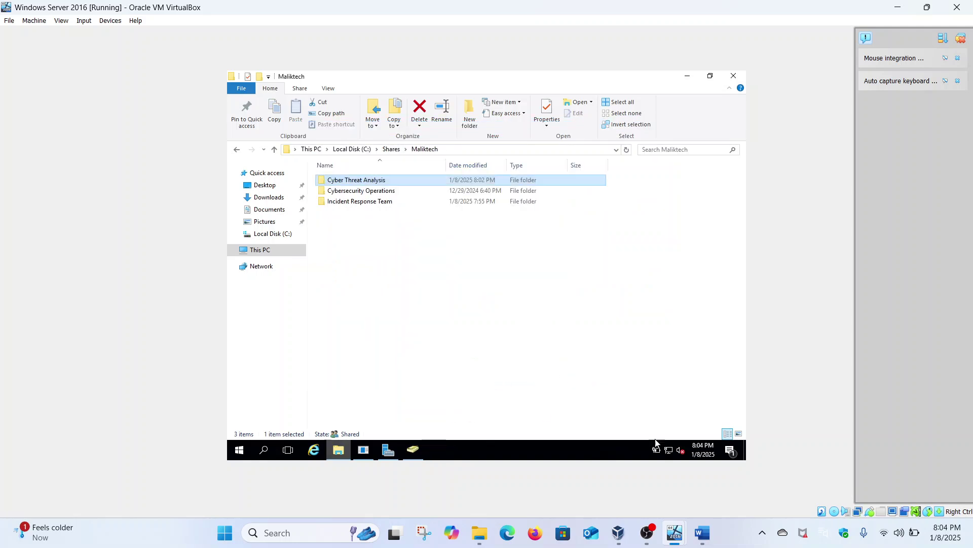
Sign out of the client account on the Windows 11 VM from the Start menu.
{"action": "mouse_move", "coordinate": [680, 513]}
{"action": "left_click", "coordinate": [710, 476]}
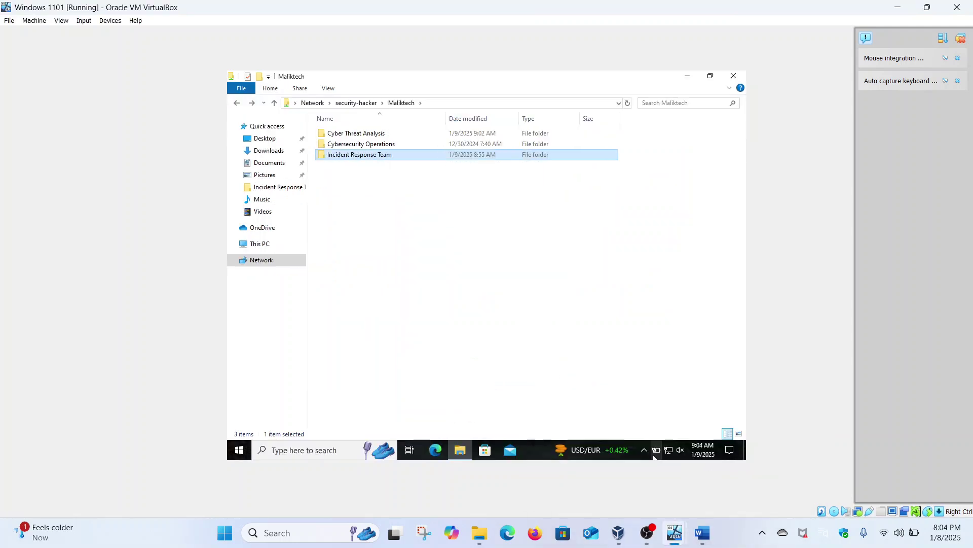
{"action": "left_click", "coordinate": [240, 448]}
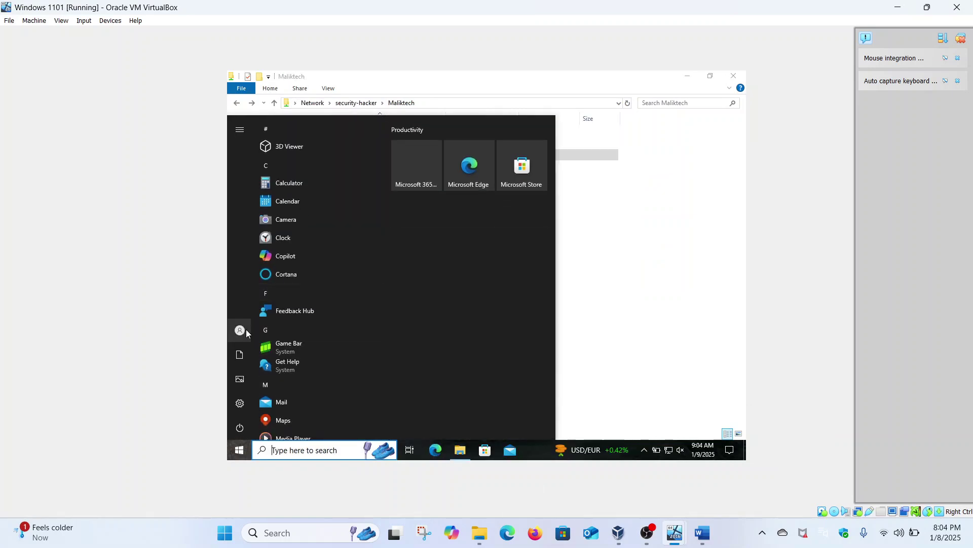
{"action": "left_click", "coordinate": [247, 332]}
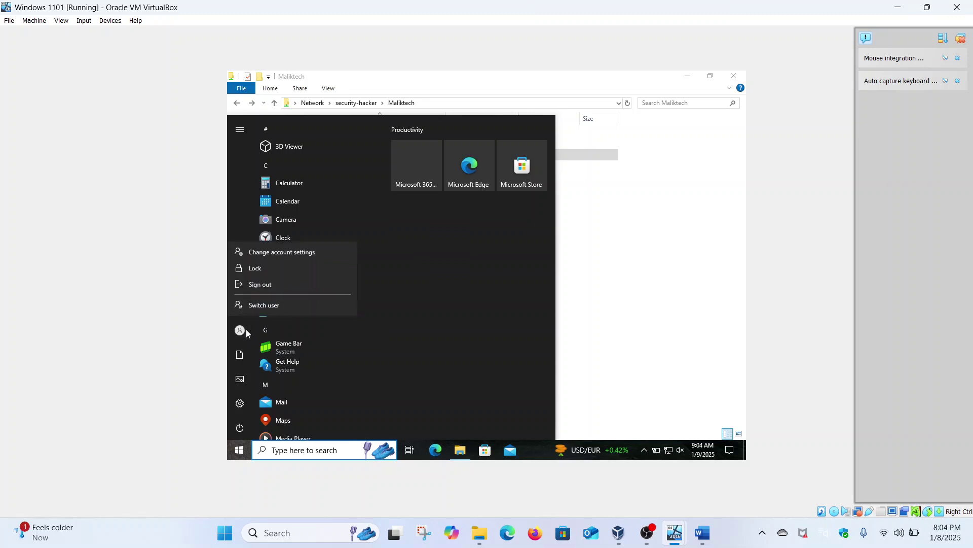
{"action": "left_click", "coordinate": [264, 291]}
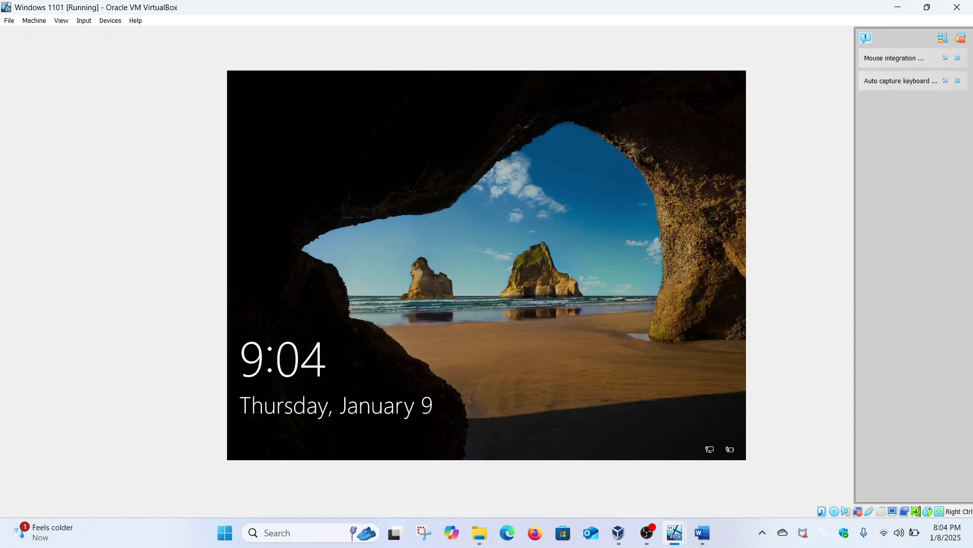
Sign back in as the same user by entering the account password.
{"action": "left_click", "coordinate": [461, 205]}
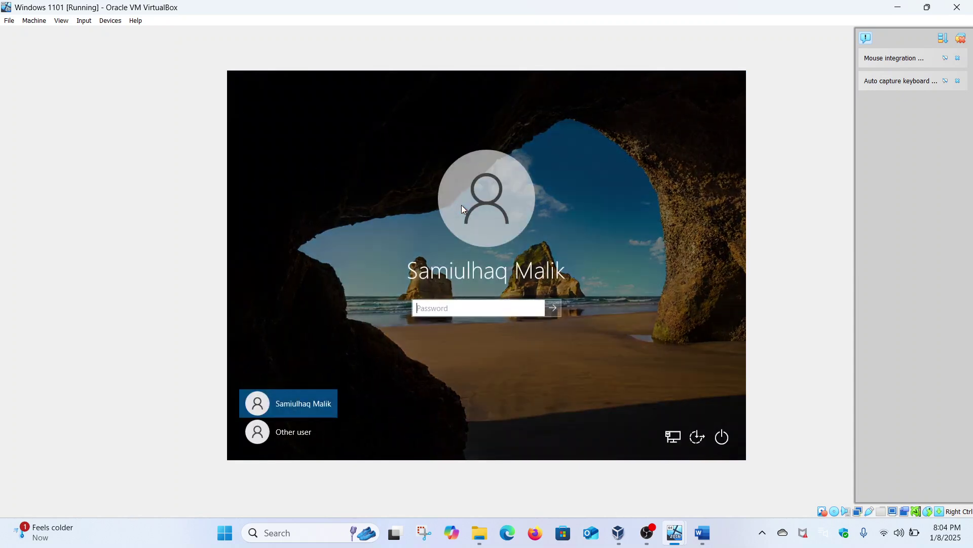
{"action": "type", "text": "•••••••••••"}
{"action": "key", "text": "Return"}
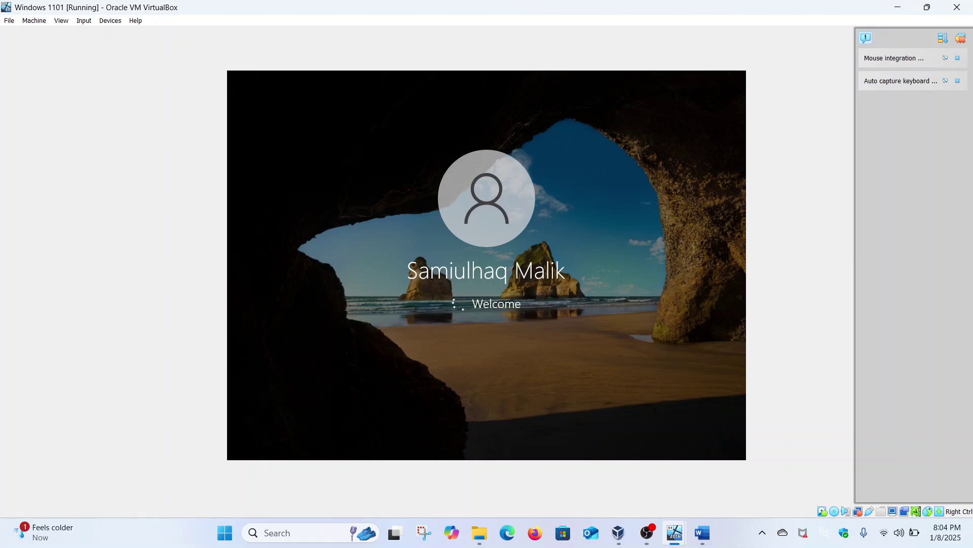
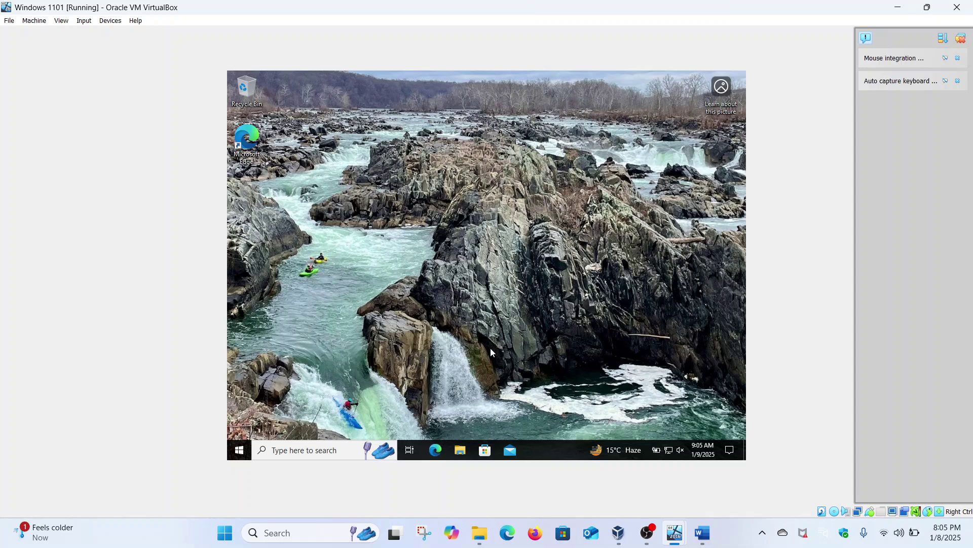
Browse to \\security-hacker > Maliktech > Cyber Threat Analysis in a new File Explorer window.
{"action": "left_click", "coordinate": [460, 451]}
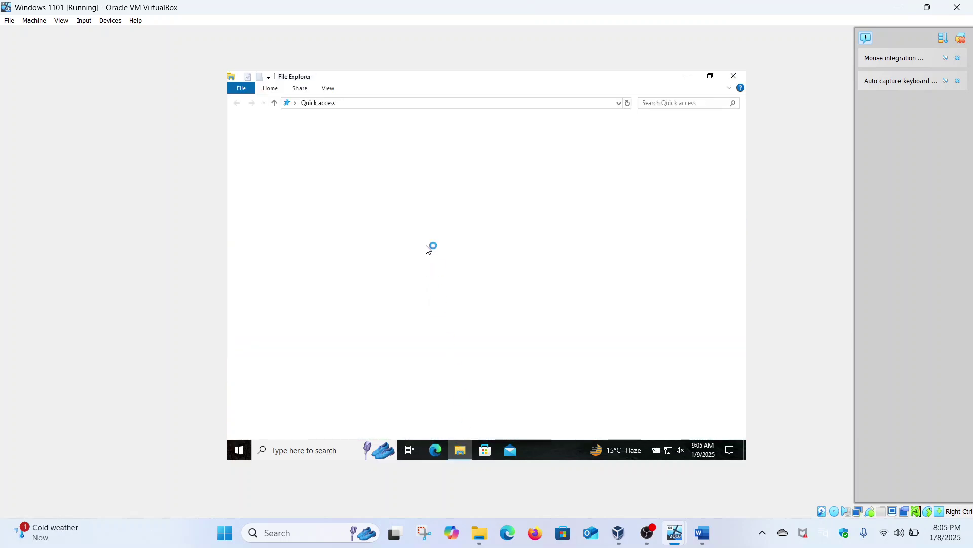
{"action": "left_click", "coordinate": [370, 104]}
{"action": "type", "text": "\\"}
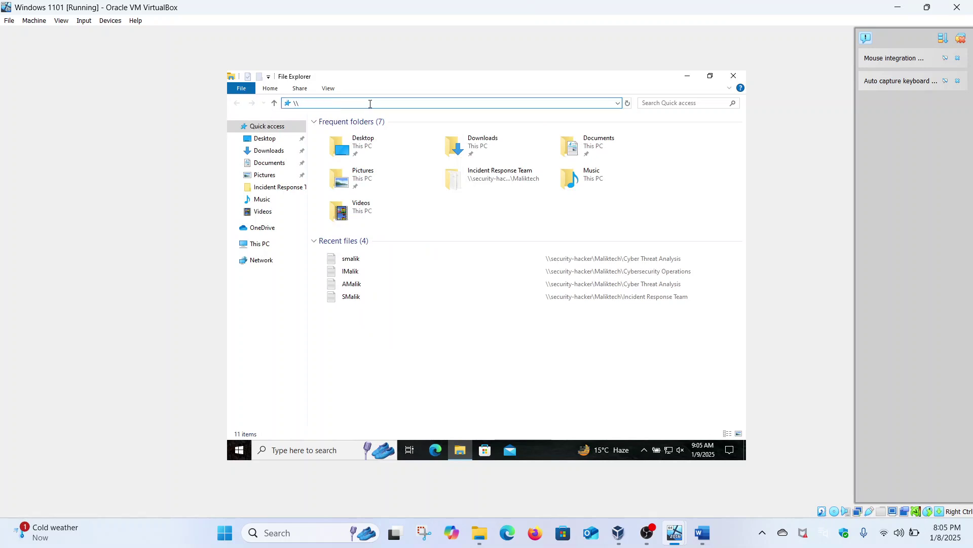
{"action": "type", "text": "security-hacker"}
{"action": "key", "text": "Return"}
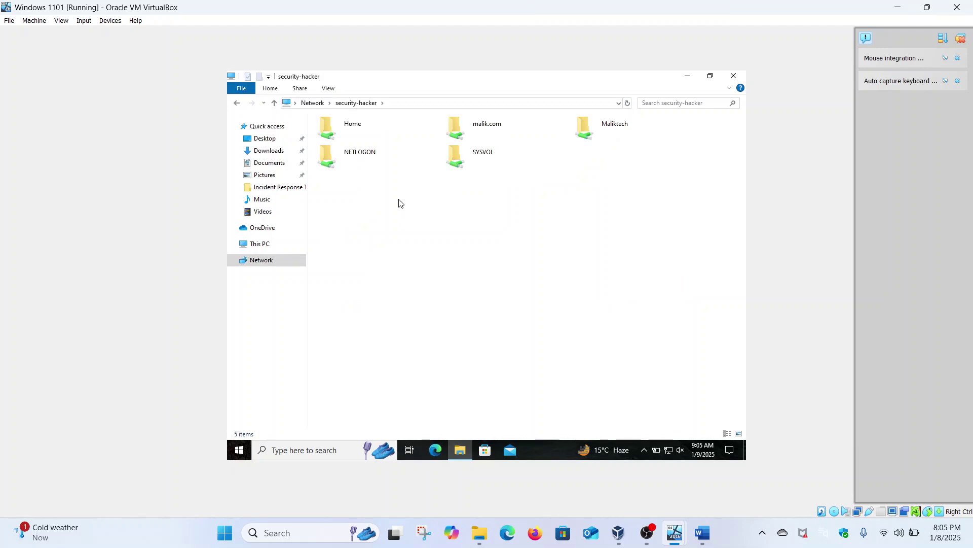
{"action": "double_click", "coordinate": [582, 127]}
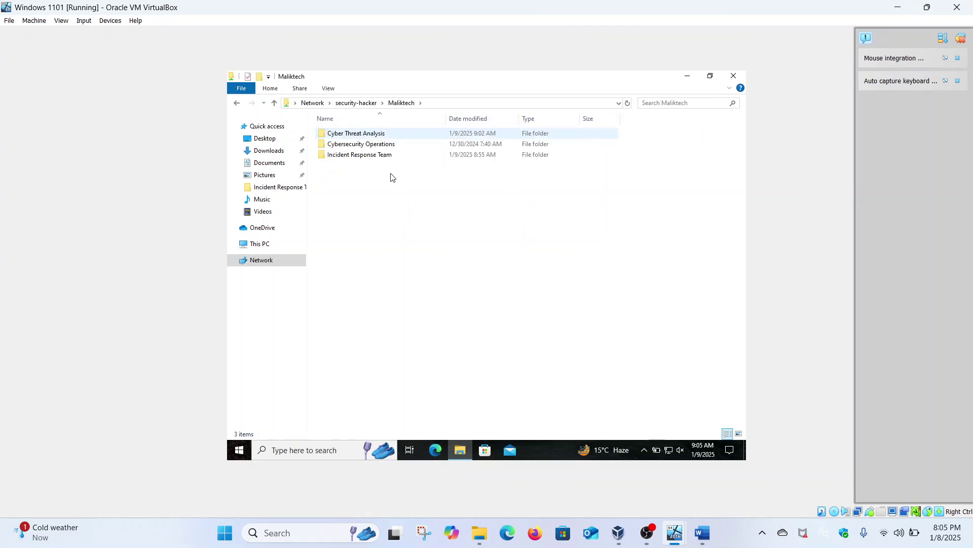
{"action": "double_click", "coordinate": [370, 134]}
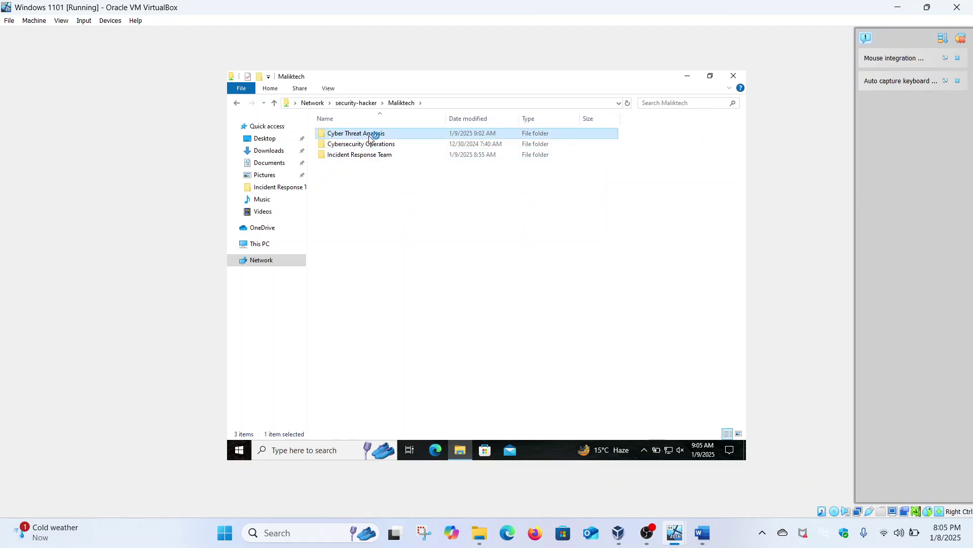
Try creating a new text document in the folder, retrying after the Access Denied message.
{"action": "right_click", "coordinate": [374, 217]}
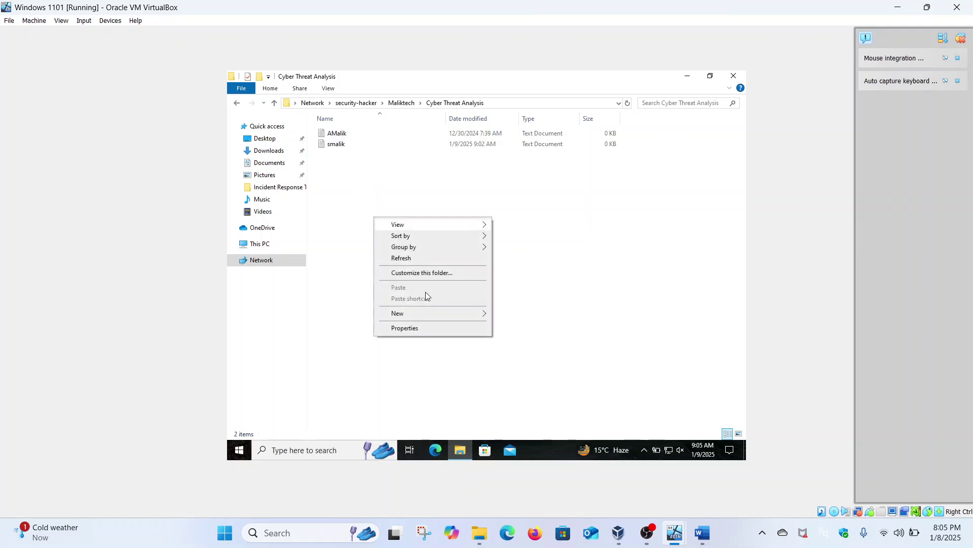
{"action": "mouse_move", "coordinate": [479, 315]}
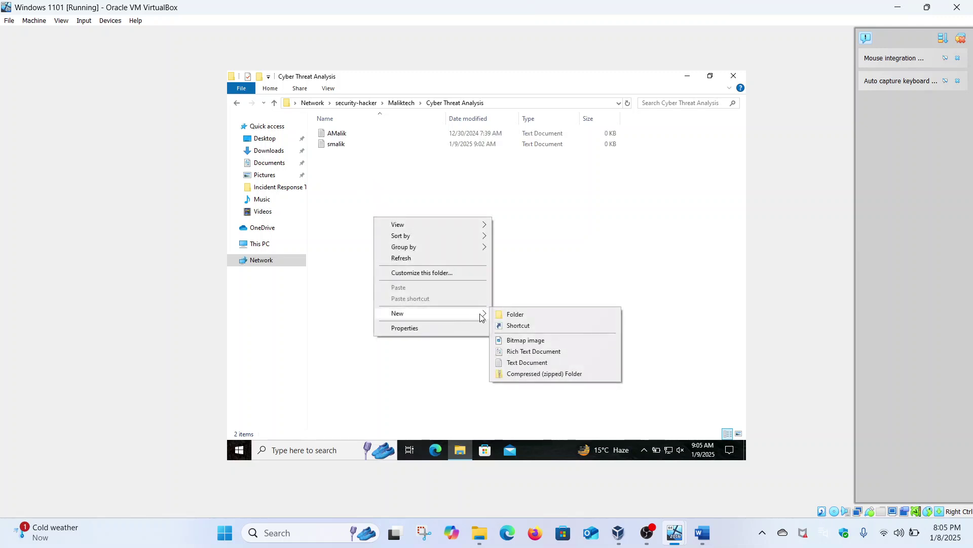
{"action": "left_click", "coordinate": [513, 363]}
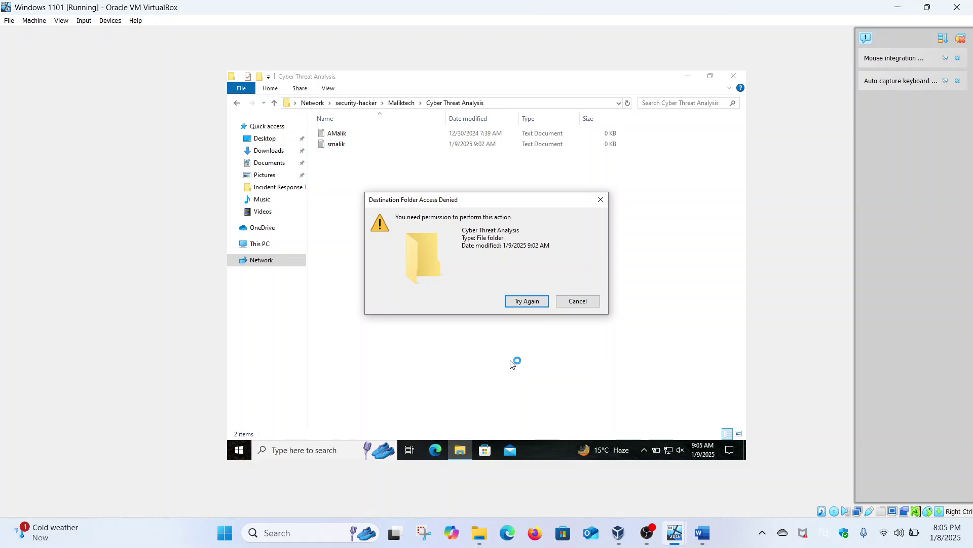
{"action": "left_click", "coordinate": [528, 303]}
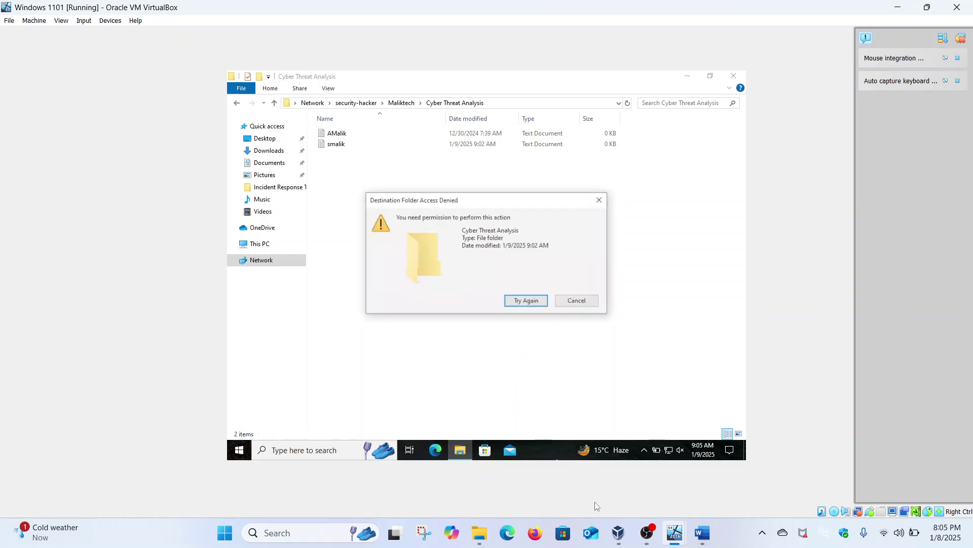
On the server, open the Effective Access page for the Cyber Threat Analysis folder.
{"action": "mouse_move", "coordinate": [671, 531]}
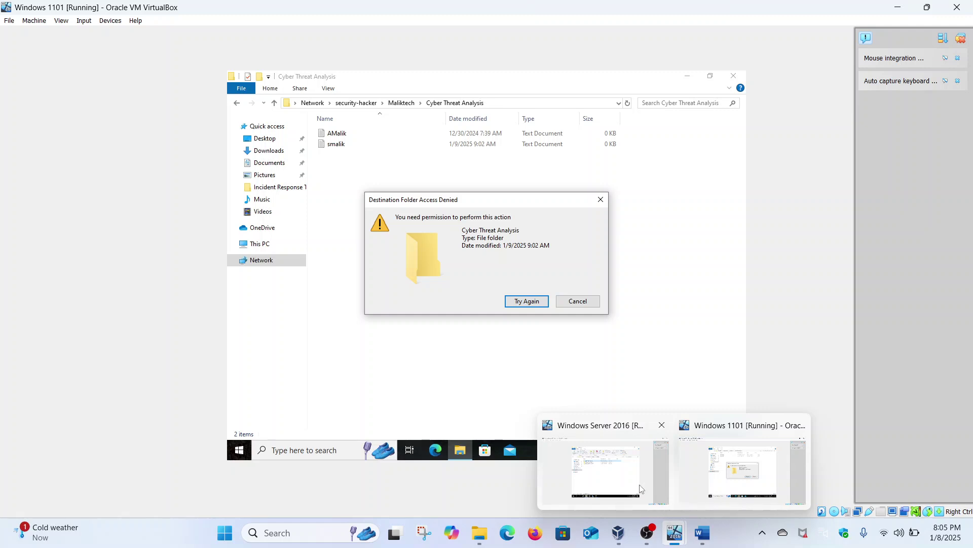
{"action": "left_click", "coordinate": [592, 463]}
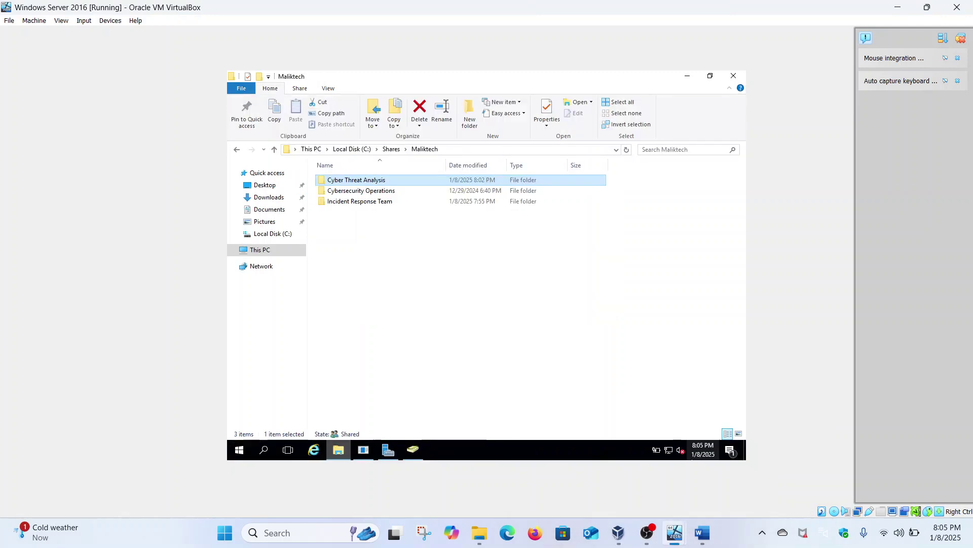
{"action": "right_click", "coordinate": [390, 180]}
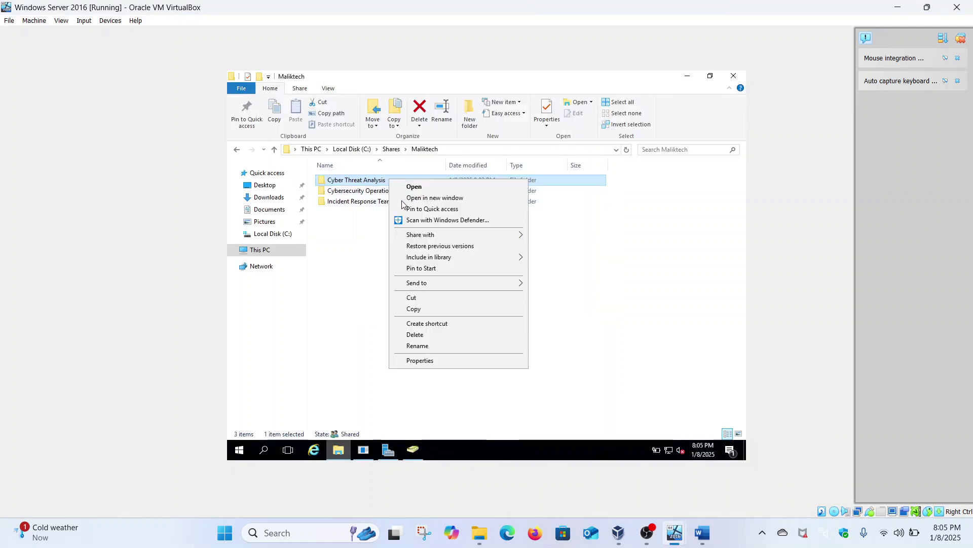
{"action": "left_click", "coordinate": [431, 361]}
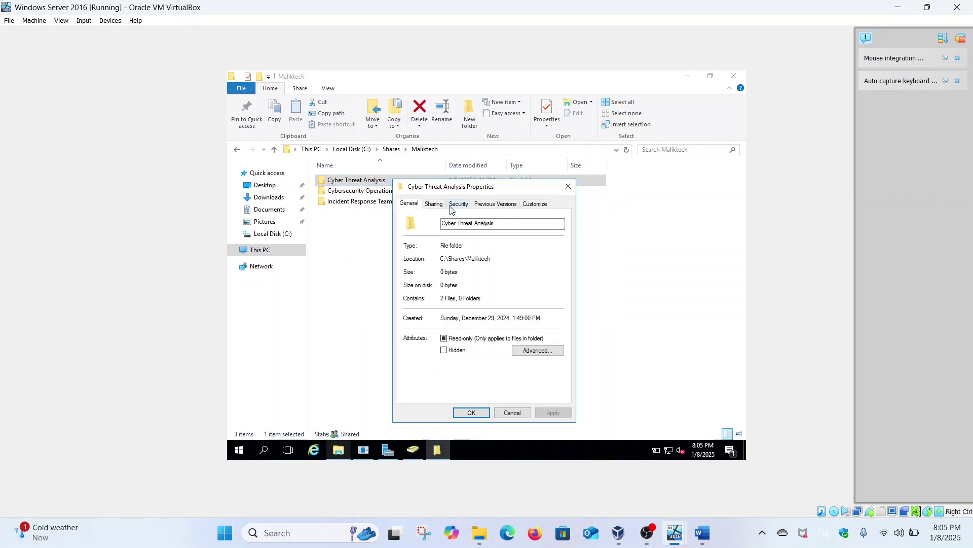
{"action": "left_click", "coordinate": [458, 204]}
{"action": "left_click", "coordinate": [523, 373]}
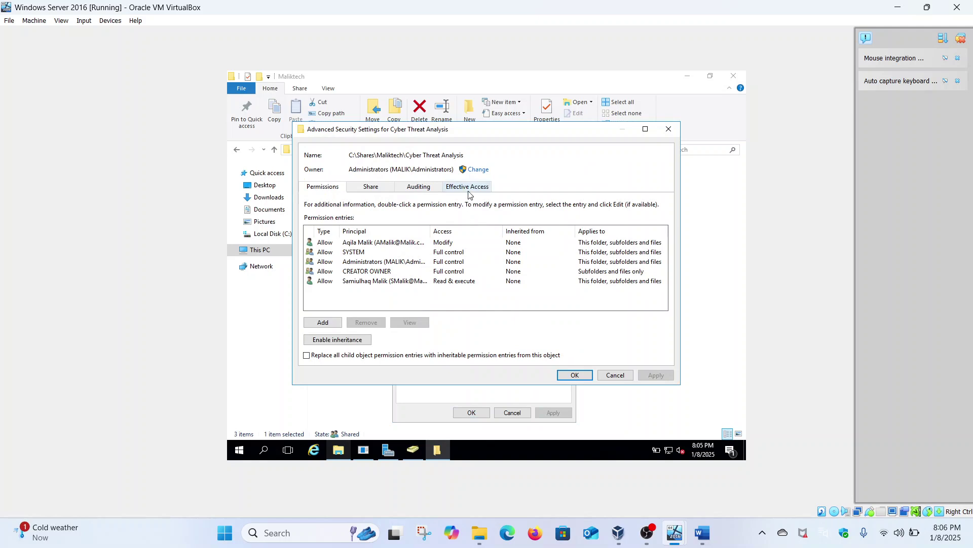
{"action": "left_click", "coordinate": [469, 191]}
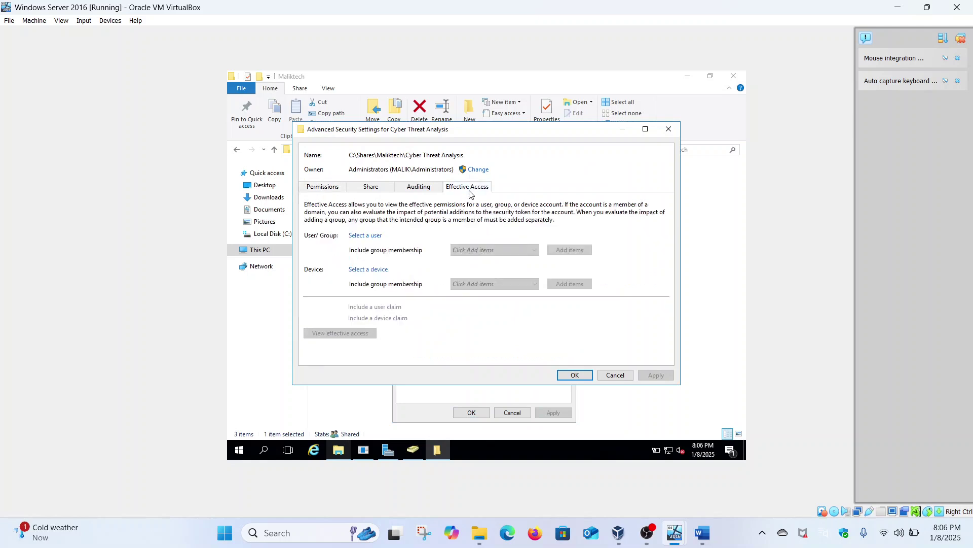
Select the domain user and list their effective permissions on the folder.
{"action": "left_click", "coordinate": [376, 237]}
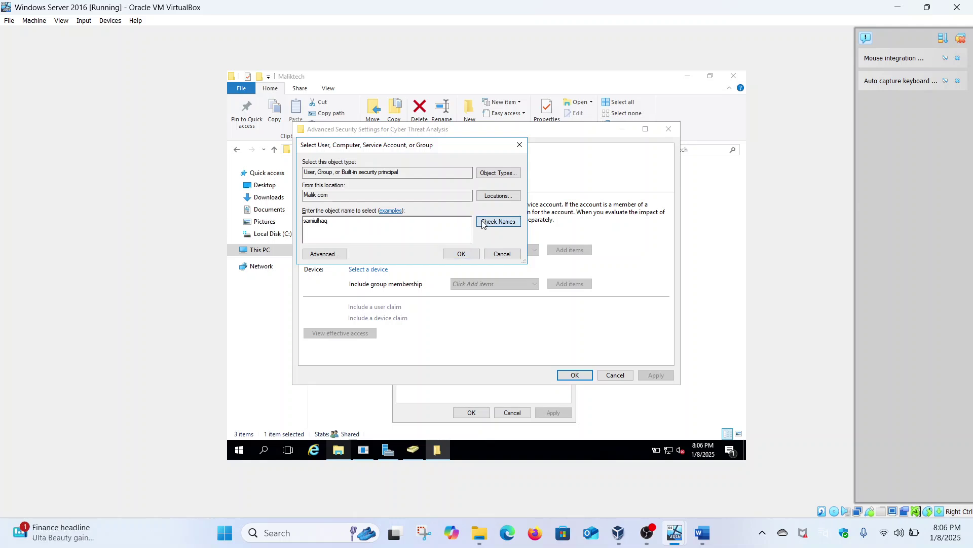
{"action": "left_click", "coordinate": [498, 222]}
{"action": "left_click", "coordinate": [458, 253]}
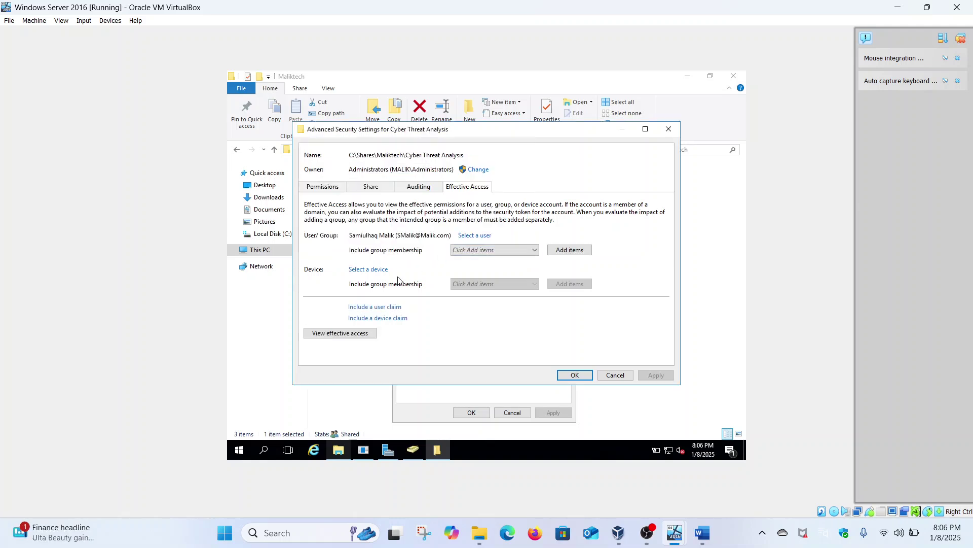
{"action": "left_click", "coordinate": [359, 335]}
{"action": "scroll", "coordinate": [358, 334], "scroll_direction": "down", "scroll_amount": 5}
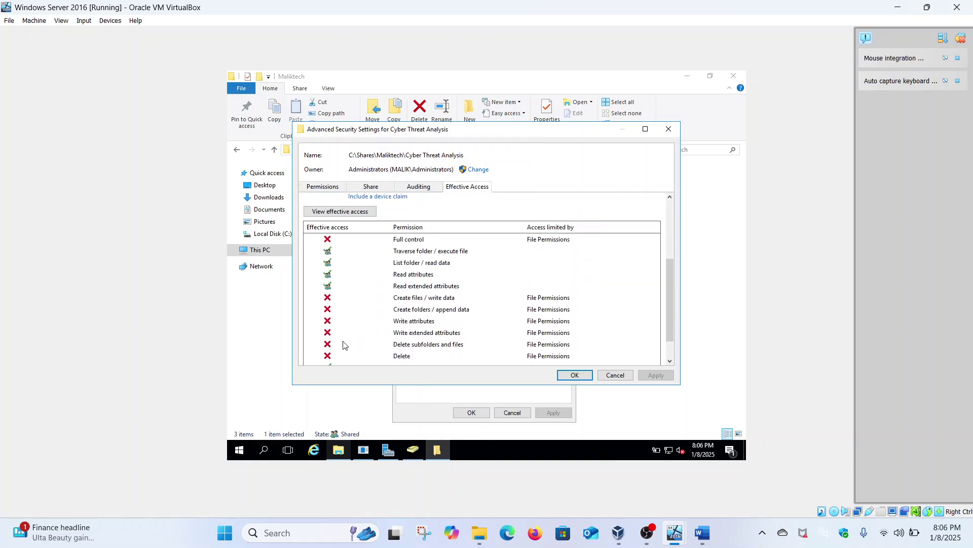
{"action": "scroll", "coordinate": [343, 345], "scroll_direction": "down", "scroll_amount": 1}
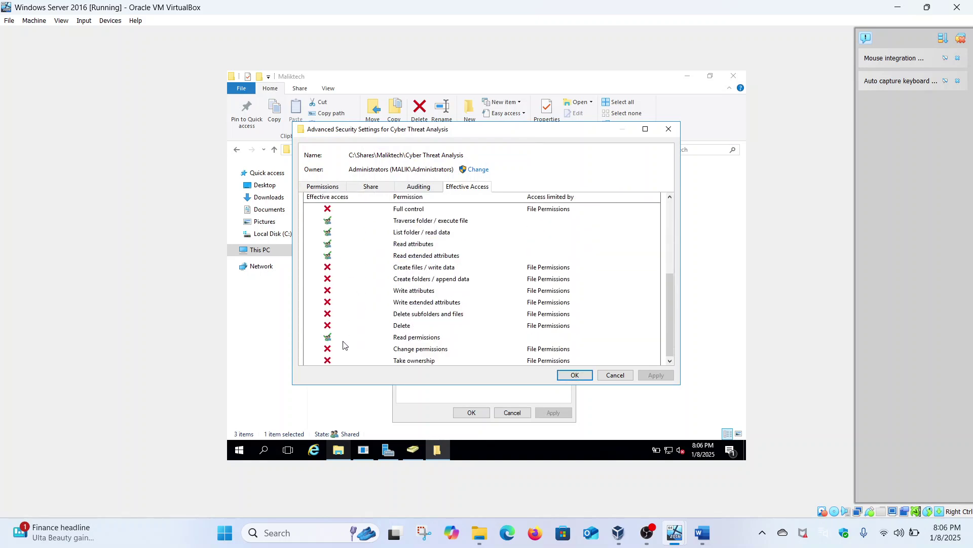
Review the read, attribute and Delete entries to confirm read-only access, then close the dialogs.
{"action": "left_click", "coordinate": [330, 257]}
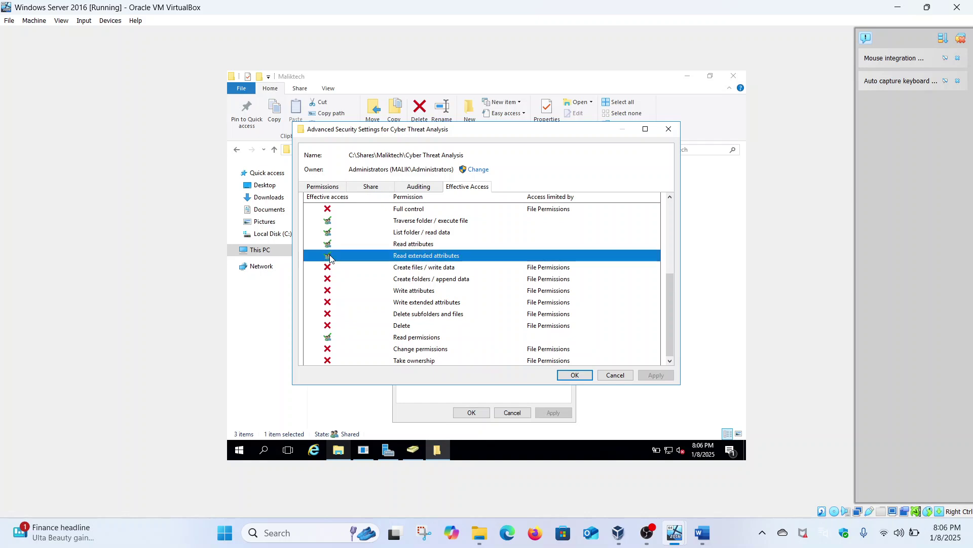
{"action": "left_click", "coordinate": [392, 243]}
{"action": "scroll", "coordinate": [382, 283], "scroll_direction": "down", "scroll_amount": 1}
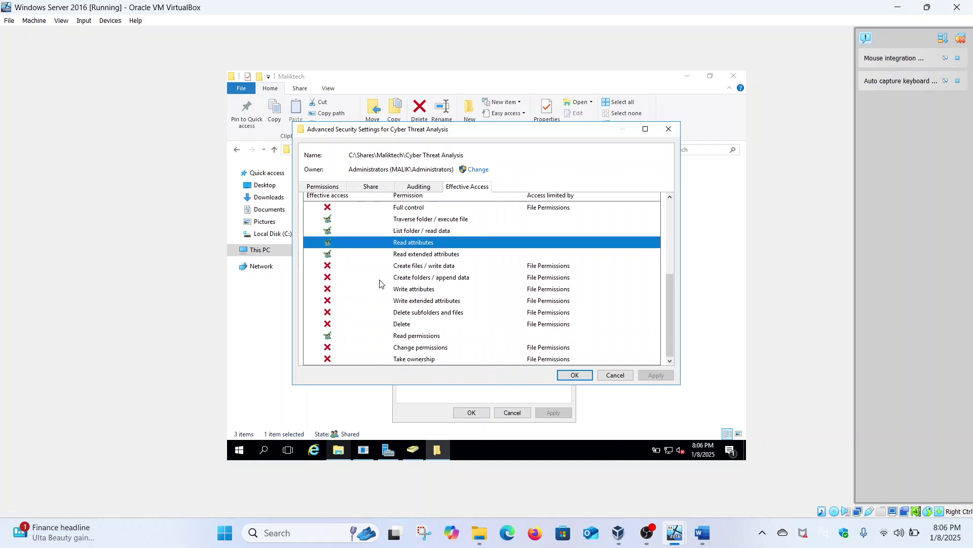
{"action": "left_click", "coordinate": [421, 327]}
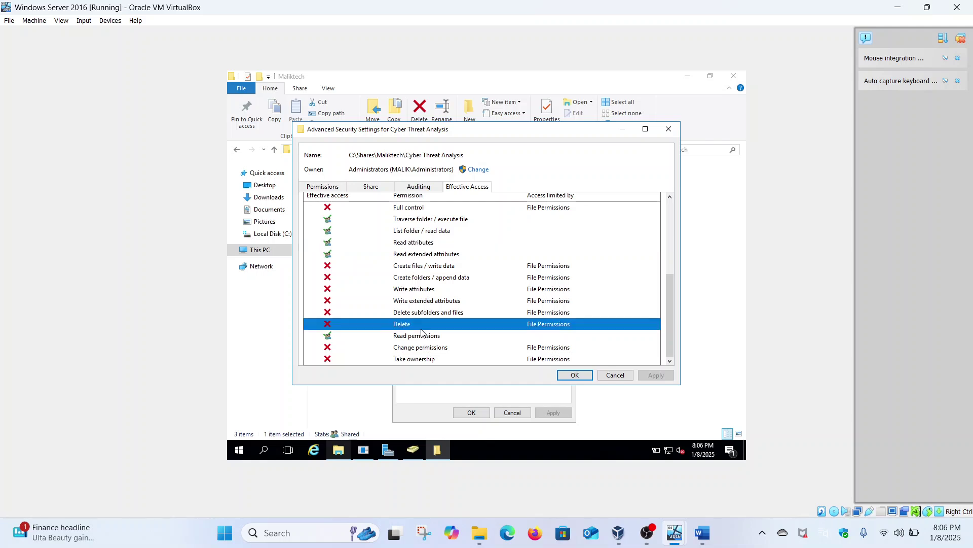
{"action": "left_click", "coordinate": [420, 336]}
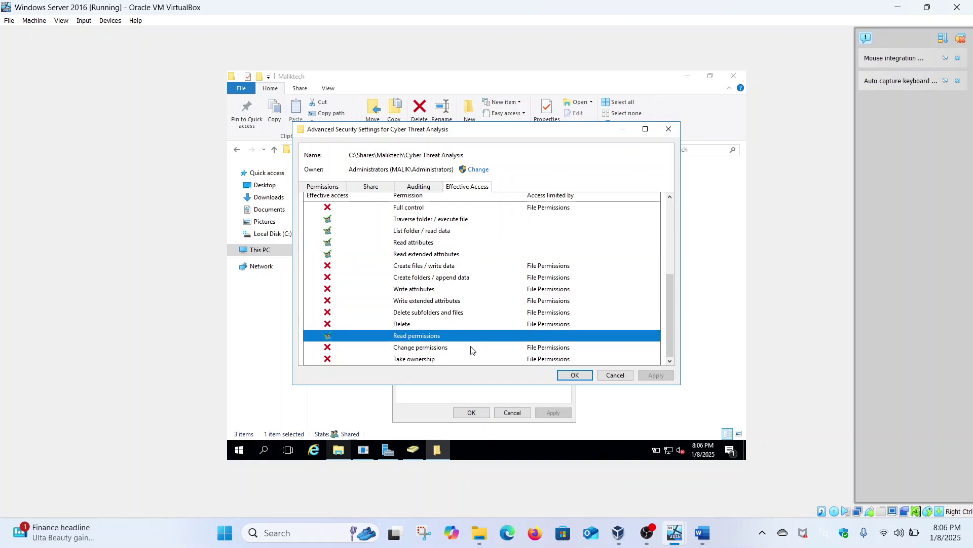
{"action": "left_click", "coordinate": [563, 376]}
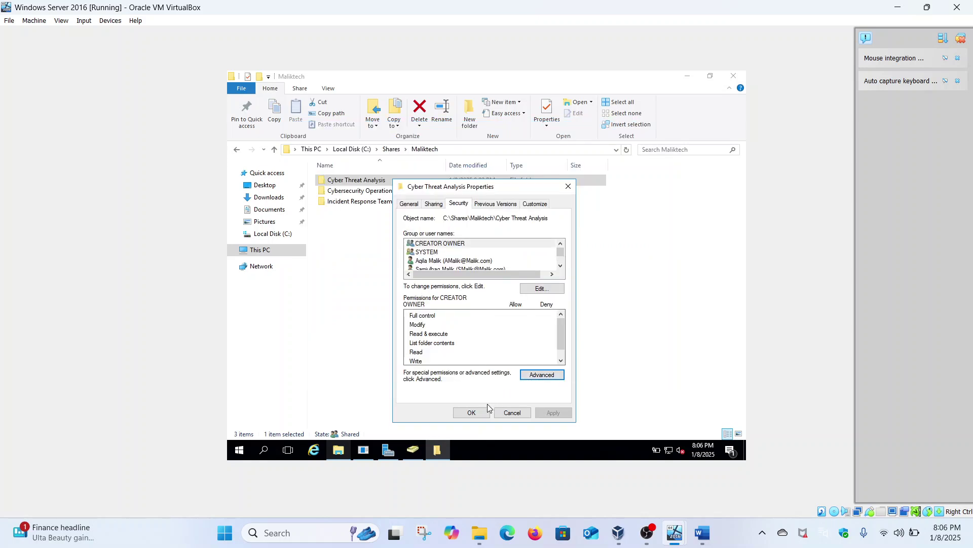
{"action": "left_click", "coordinate": [467, 411]}
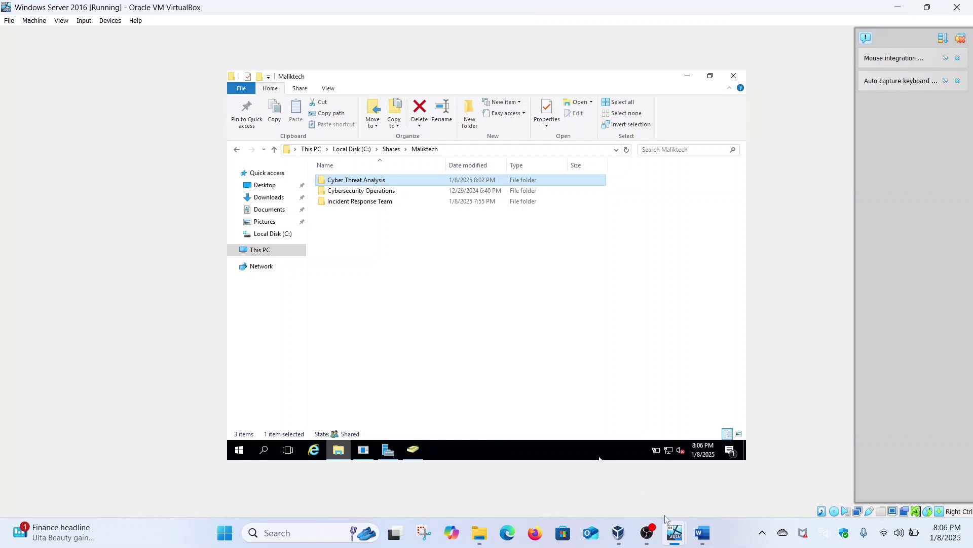
On the server, open Advanced Security Settings for the Cyber Threat Analysis folder.
{"action": "mouse_move", "coordinate": [671, 533]}
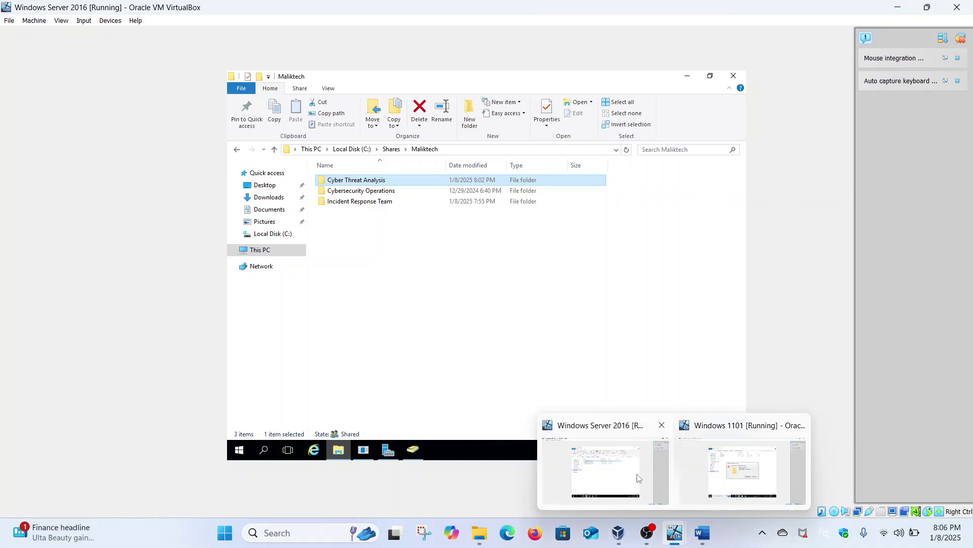
{"action": "left_click", "coordinate": [639, 478]}
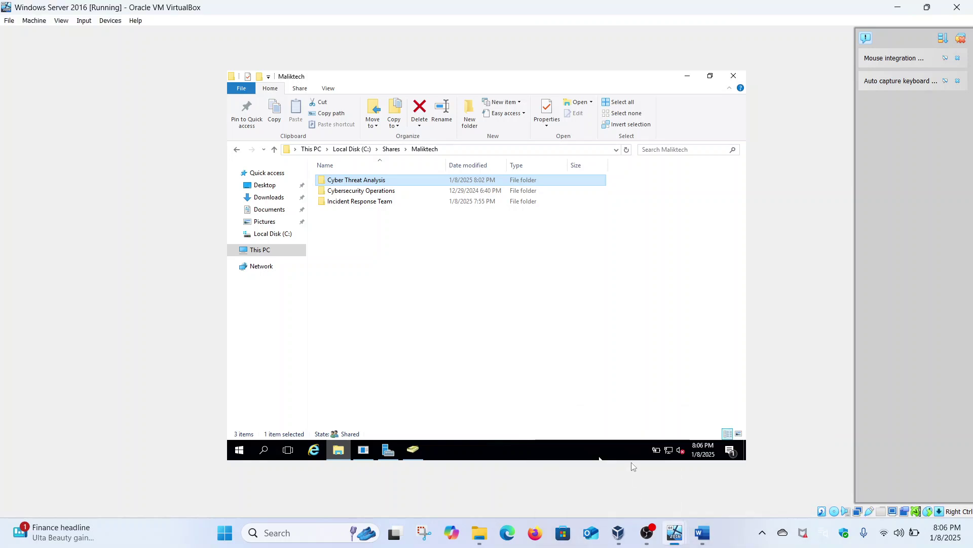
{"action": "right_click", "coordinate": [377, 179]}
{"action": "left_click", "coordinate": [424, 357]}
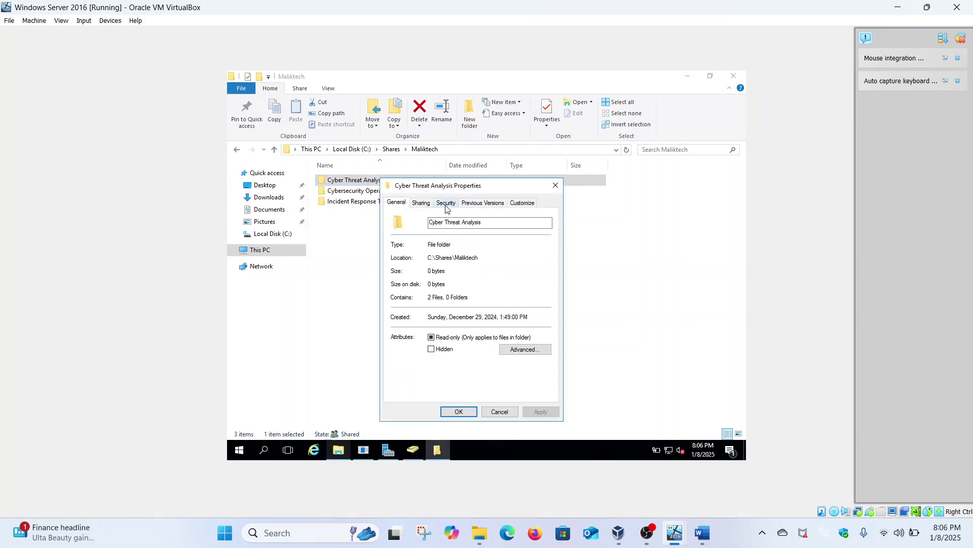
{"action": "left_click", "coordinate": [445, 203]}
{"action": "left_click", "coordinate": [522, 374]}
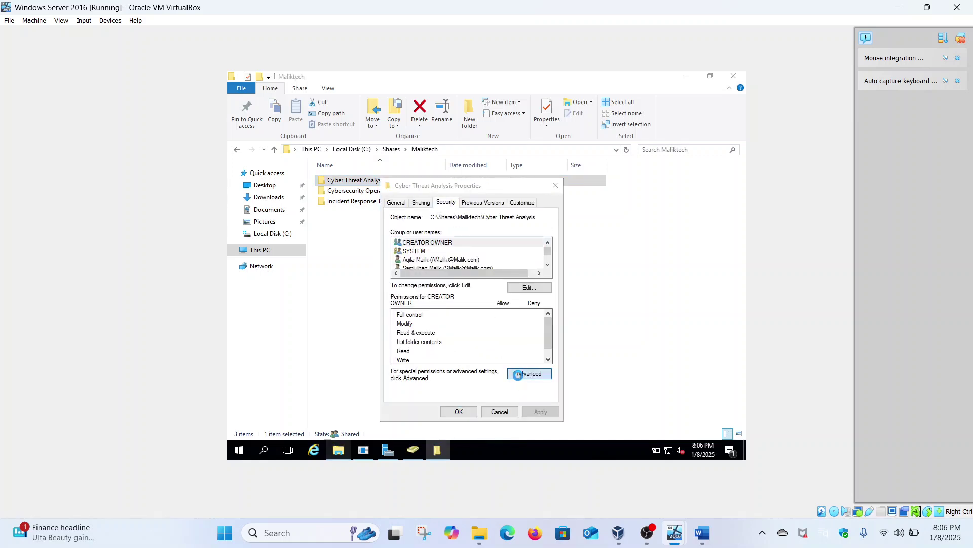
Remove the domain user's Read & execute entry, apply it, and close the dialogs.
{"action": "left_click", "coordinate": [396, 282]}
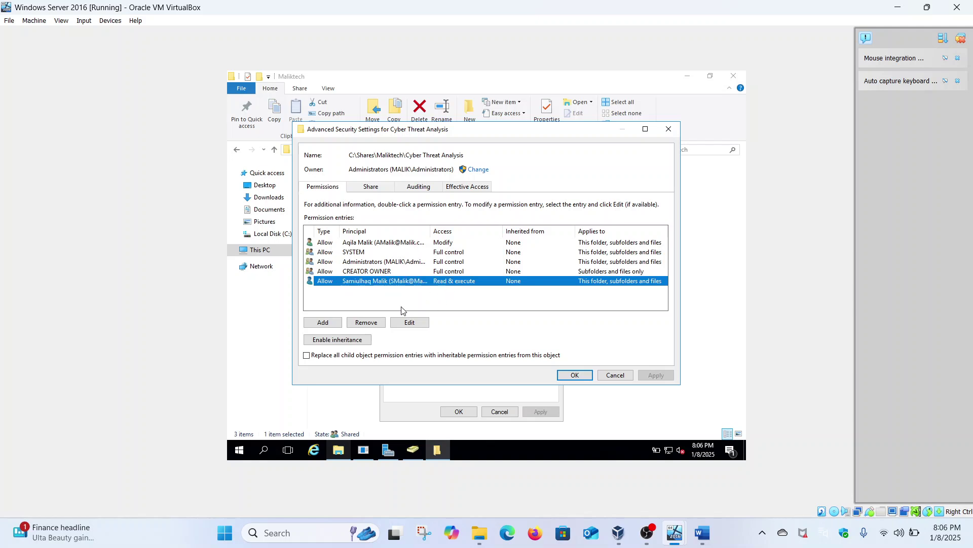
{"action": "left_click", "coordinate": [375, 324]}
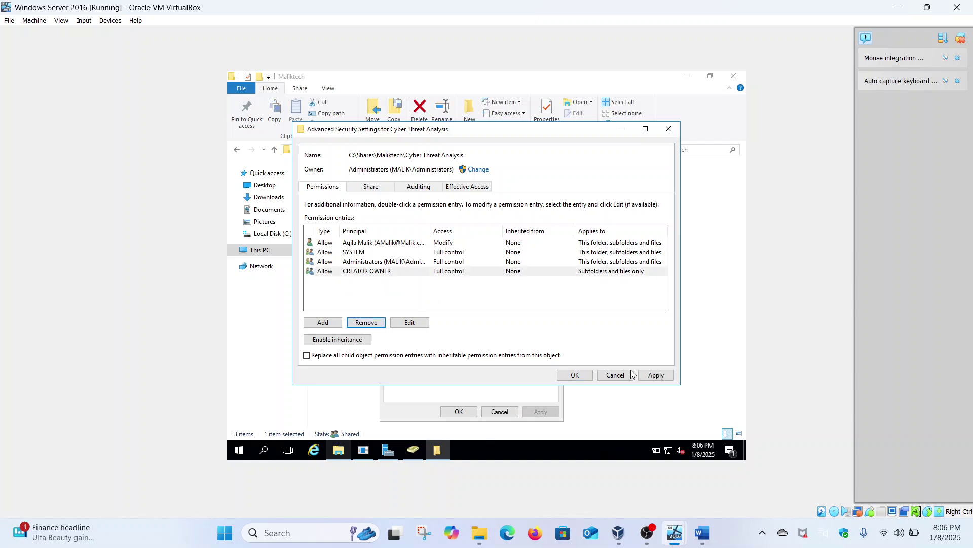
{"action": "left_click", "coordinate": [653, 376]}
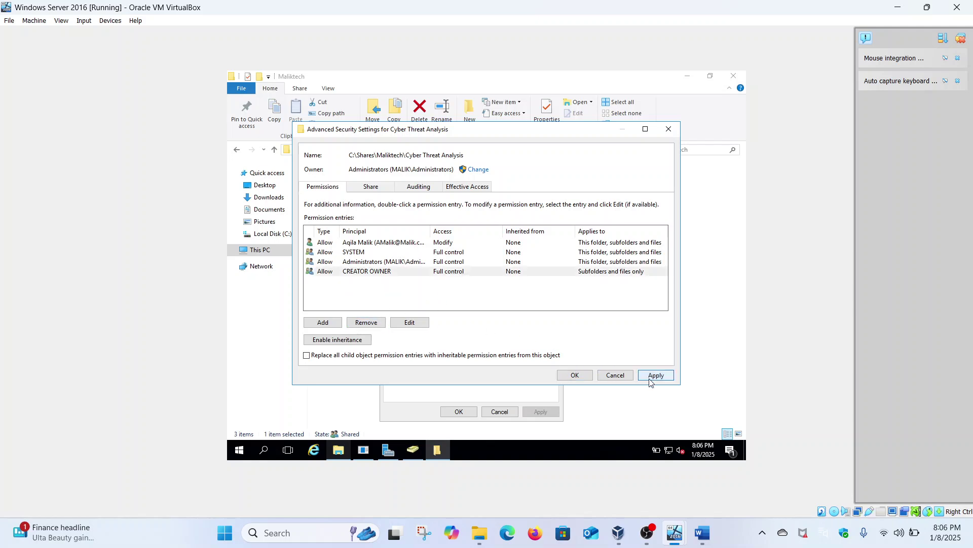
{"action": "left_click", "coordinate": [575, 376]}
{"action": "left_click", "coordinate": [471, 413]}
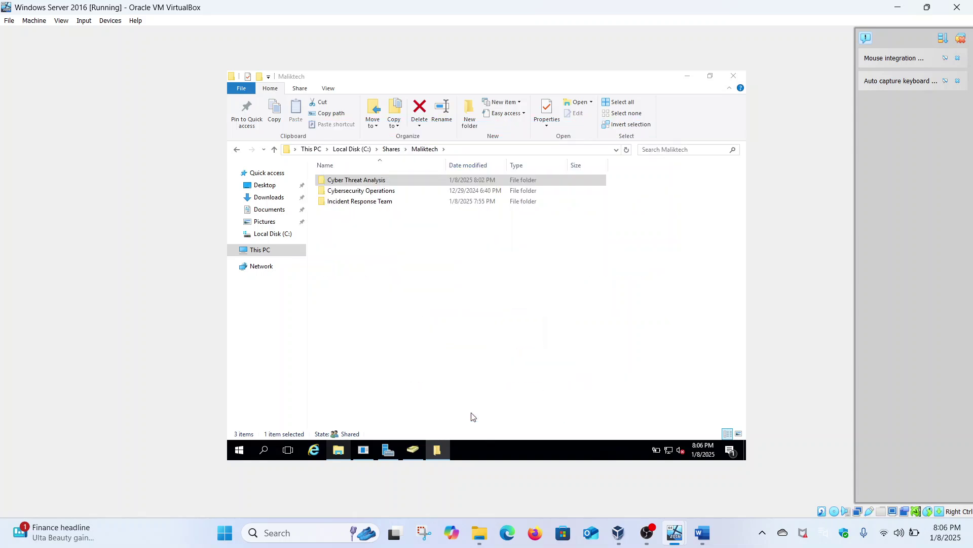
Sign the user out of the Windows 11 client VM from the Start menu.
{"action": "mouse_move", "coordinate": [674, 530]}
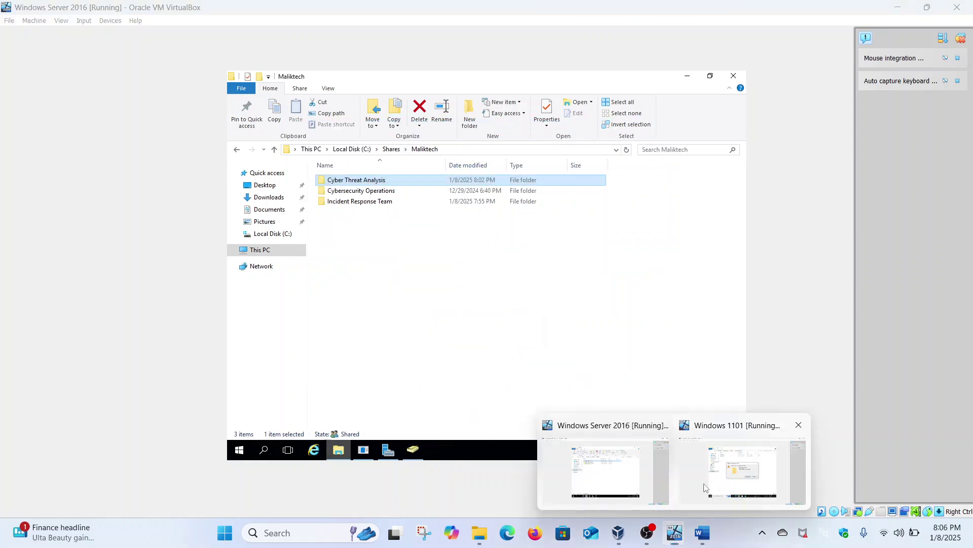
{"action": "left_click", "coordinate": [705, 484]}
{"action": "left_click", "coordinate": [239, 450]}
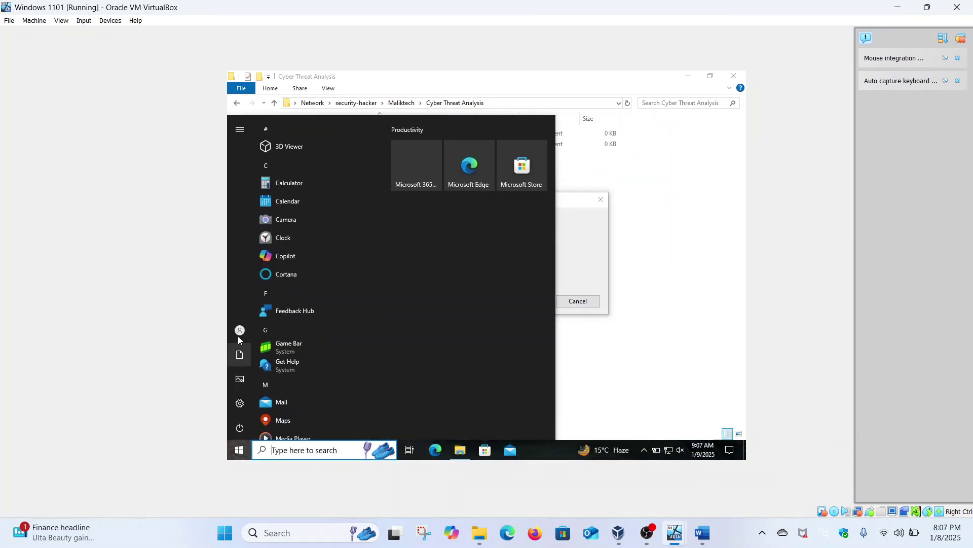
{"action": "mouse_move", "coordinate": [239, 335]}
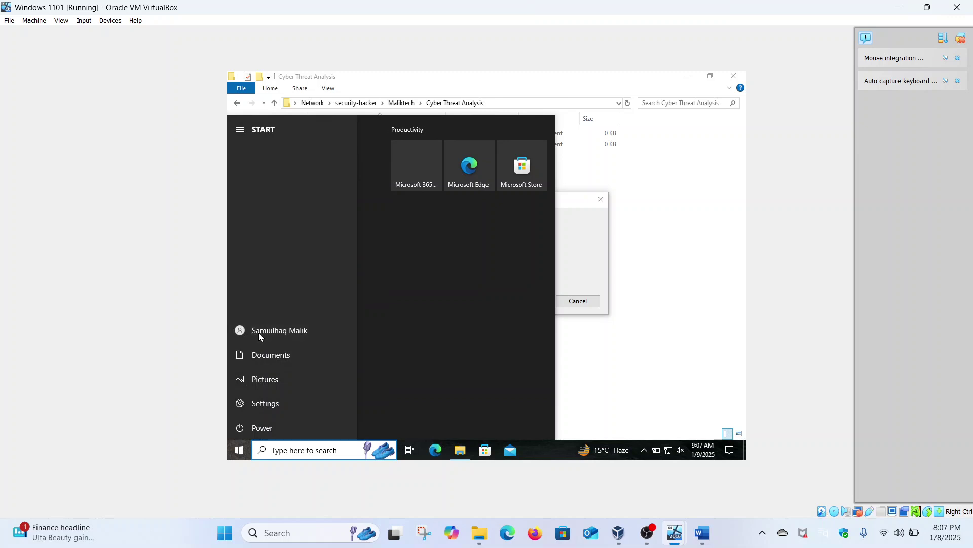
{"action": "left_click", "coordinate": [259, 334]}
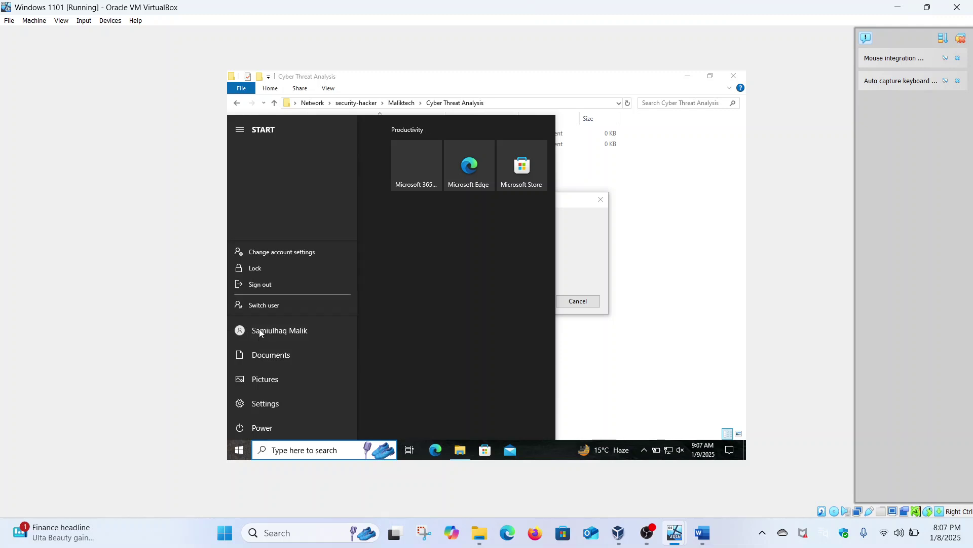
{"action": "left_click", "coordinate": [260, 289]}
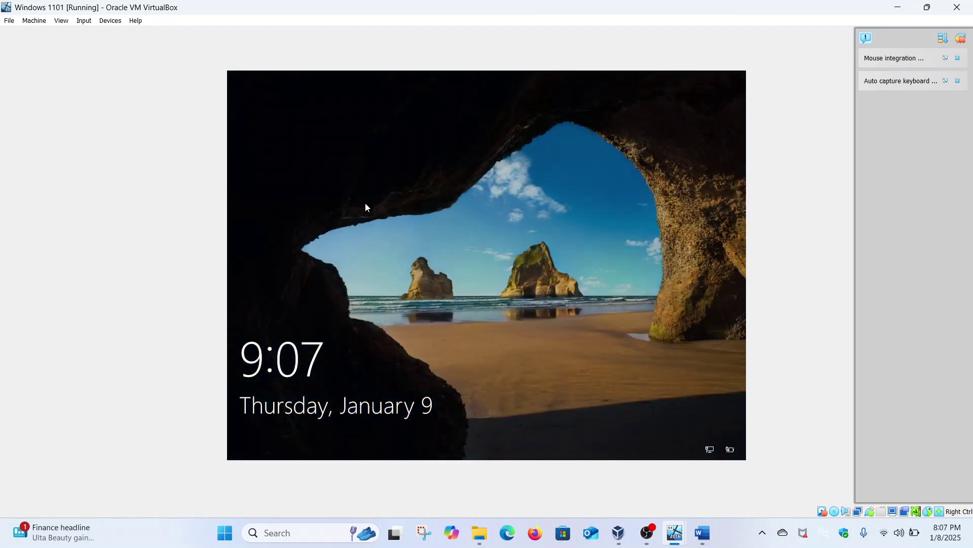
Sign back in as the same user by entering the account password.
{"action": "left_click", "coordinate": [382, 217]}
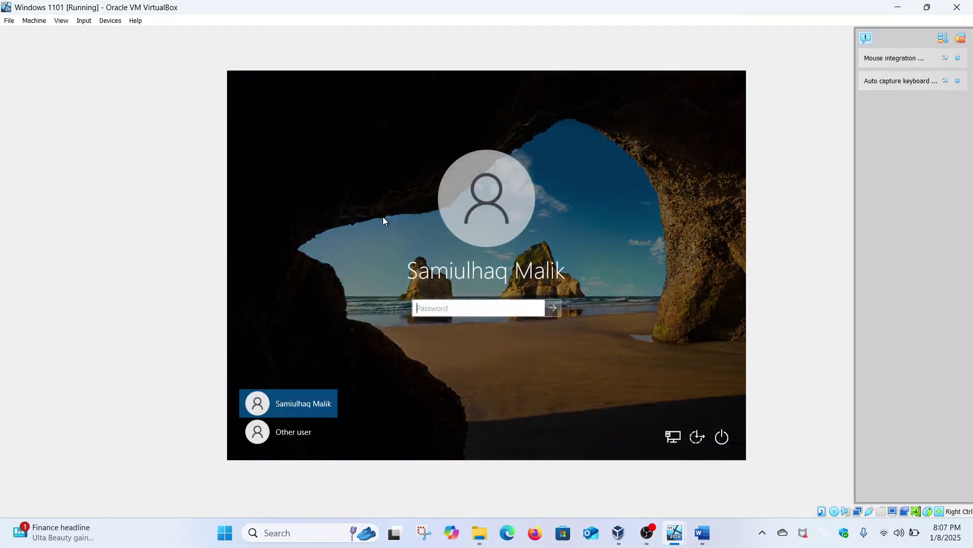
{"action": "type", "text": "**********"}
{"action": "key", "text": "Return"}
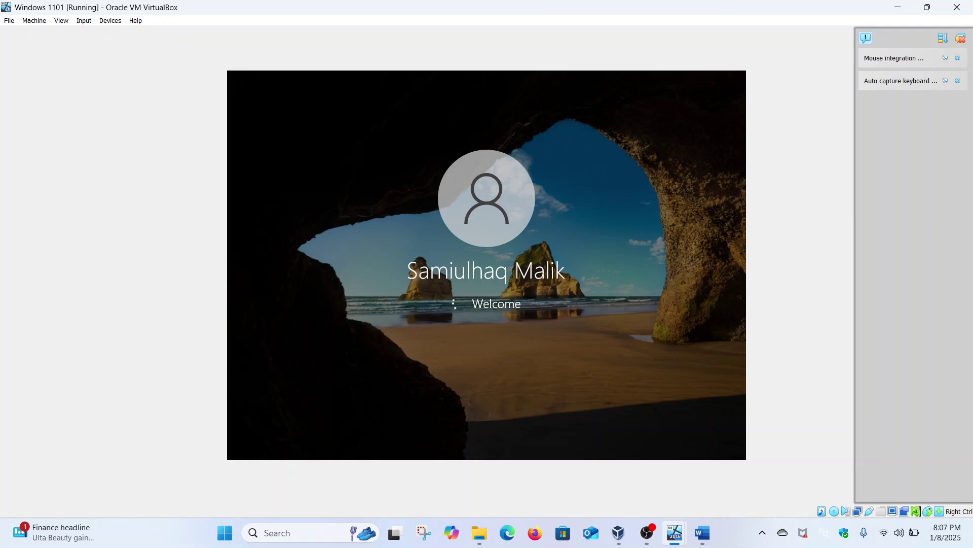
Review the Part 2 task list in Word, then return to the Windows 11 VM and launch File Explorer.
{"action": "left_click", "coordinate": [709, 535]}
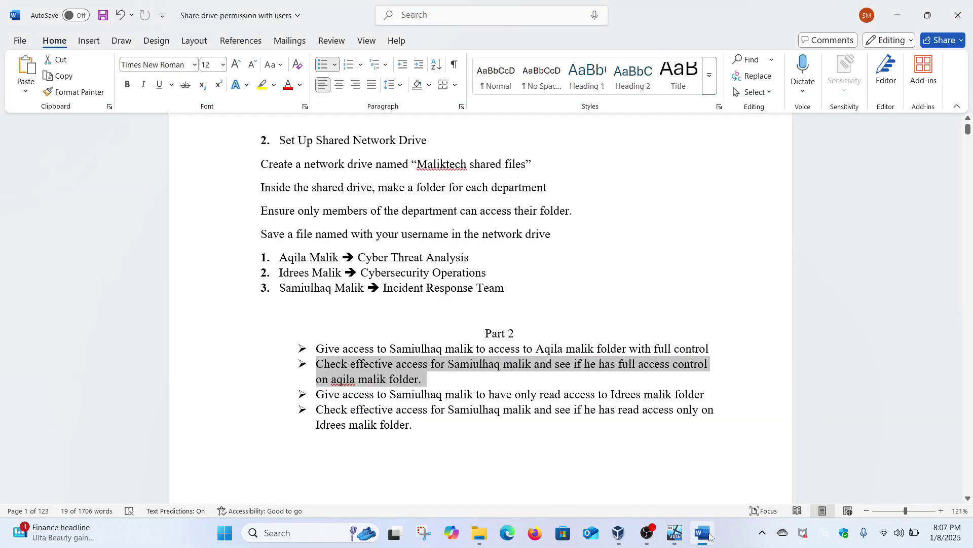
{"action": "left_click", "coordinate": [521, 396]}
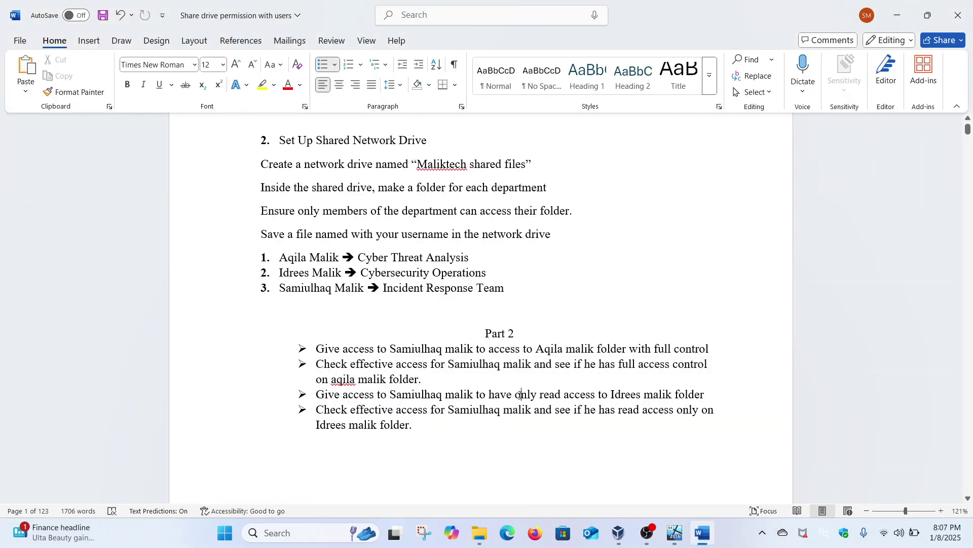
{"action": "mouse_move", "coordinate": [675, 532]}
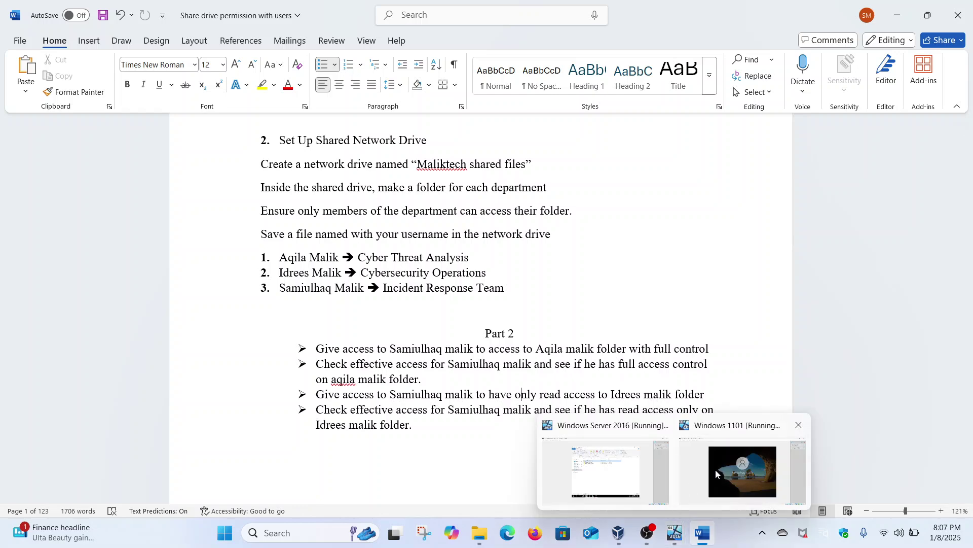
{"action": "left_click", "coordinate": [716, 469]}
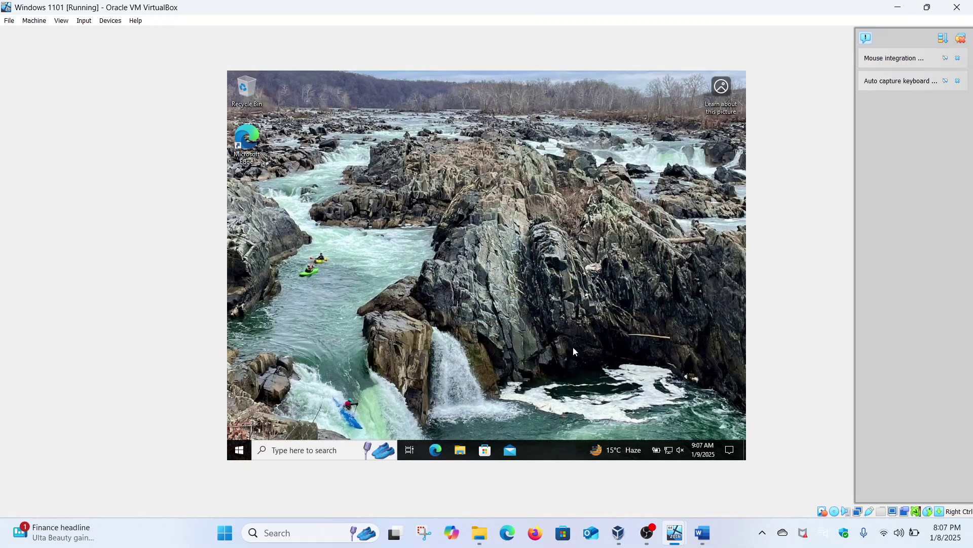
{"action": "left_click", "coordinate": [461, 452]}
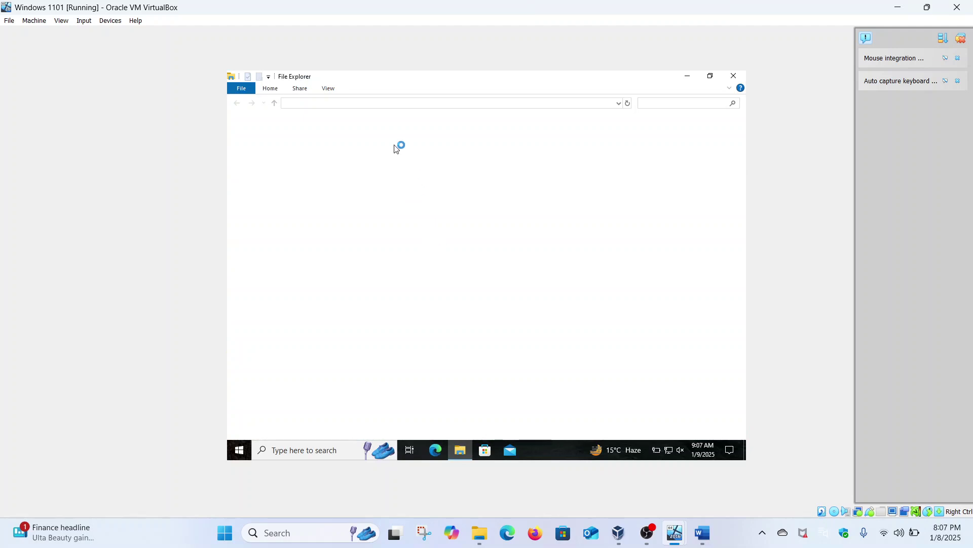
Go to \\security-hacker > Maliktech and confirm the Incident Response Team folder opens.
{"action": "left_click", "coordinate": [362, 104]}
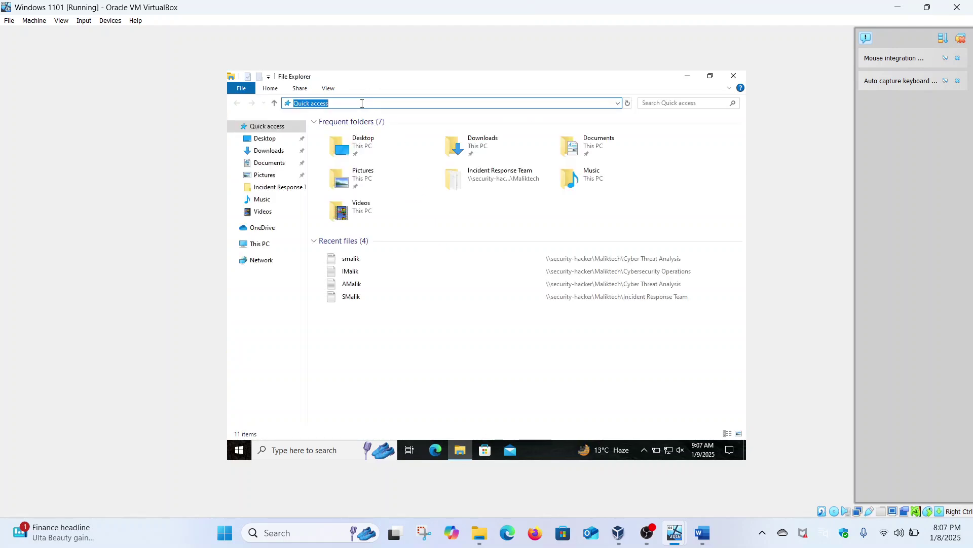
{"action": "type", "text": "\\\\securit"}
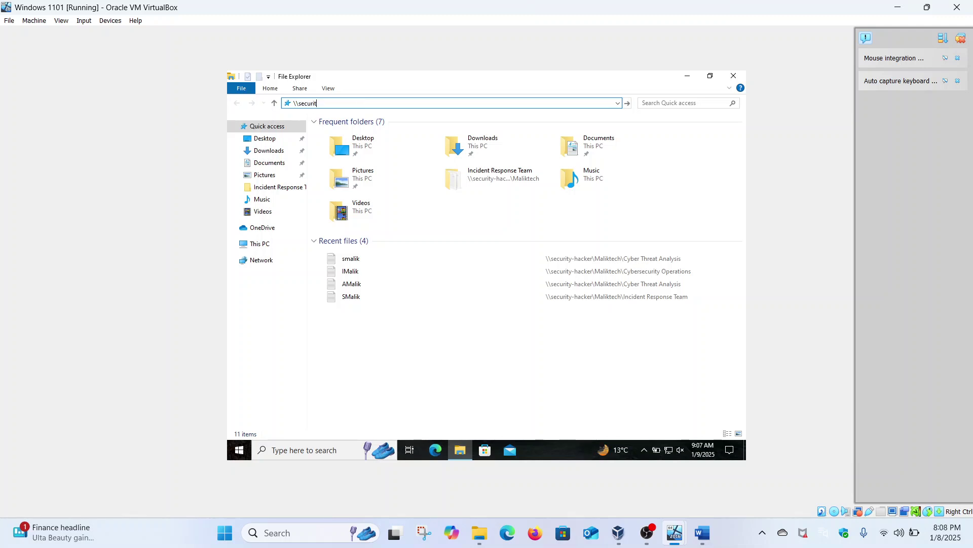
{"action": "type", "text": "y-hacker"}
{"action": "key", "text": "Return"}
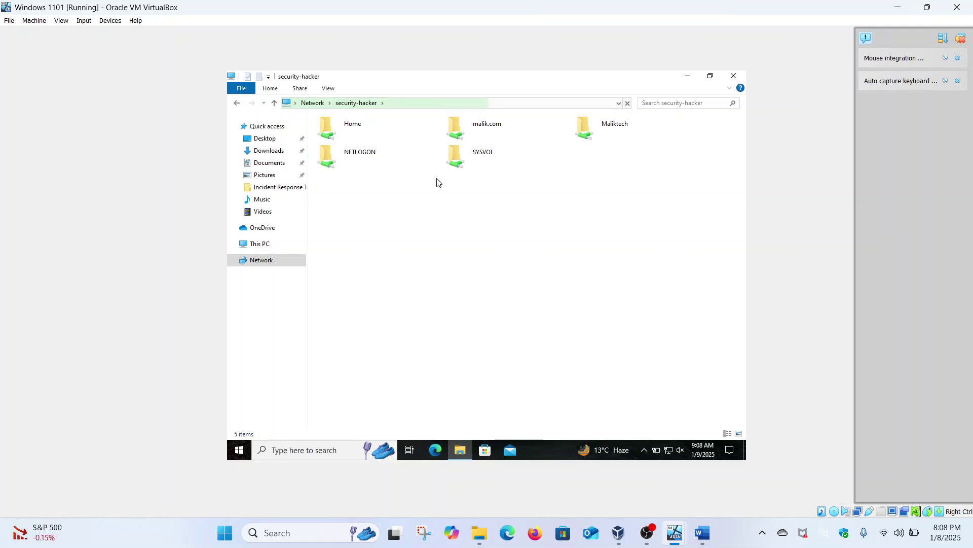
{"action": "double_click", "coordinate": [602, 128]}
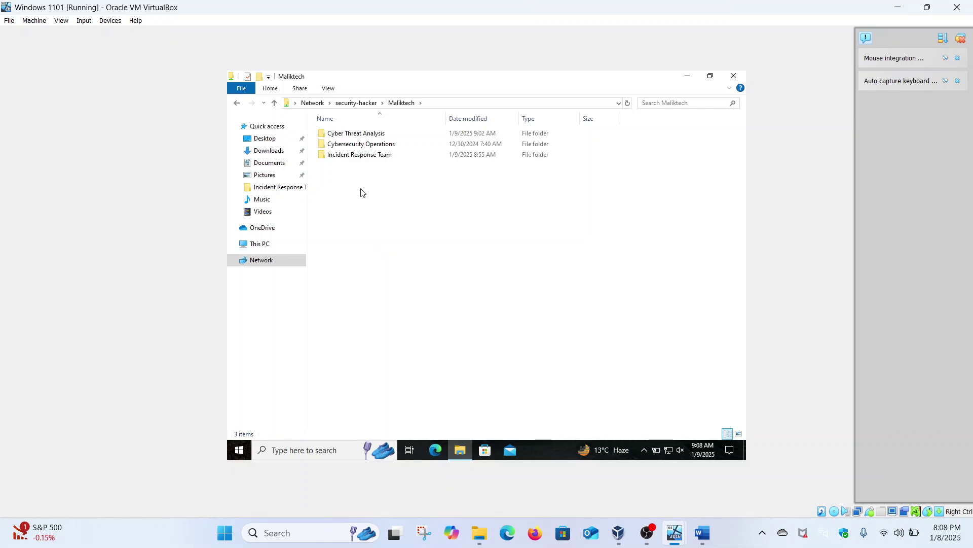
{"action": "double_click", "coordinate": [355, 156]}
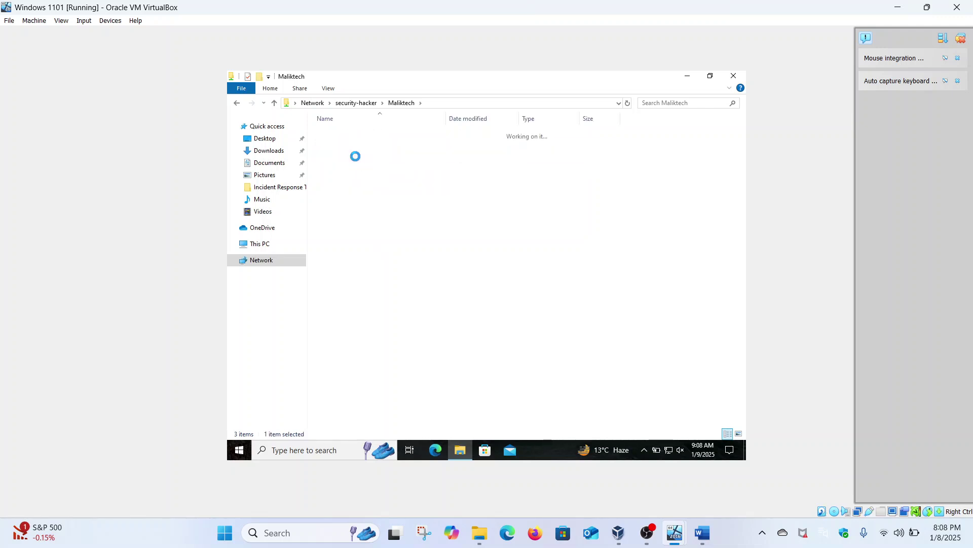
{"action": "left_click", "coordinate": [239, 108]}
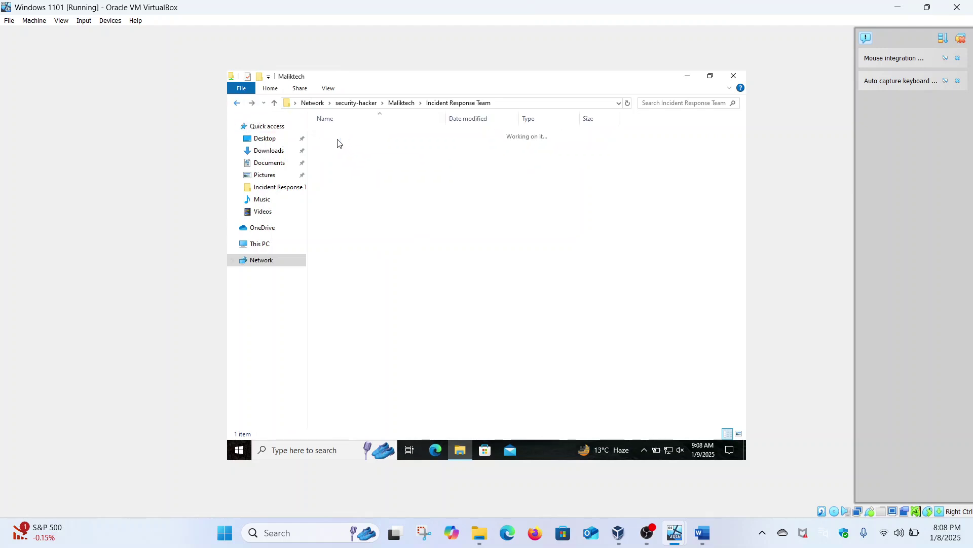
Try opening Cyber Threat Analysis and Cybersecurity Operations, dismissing each access denied error.
{"action": "left_click", "coordinate": [351, 134]}
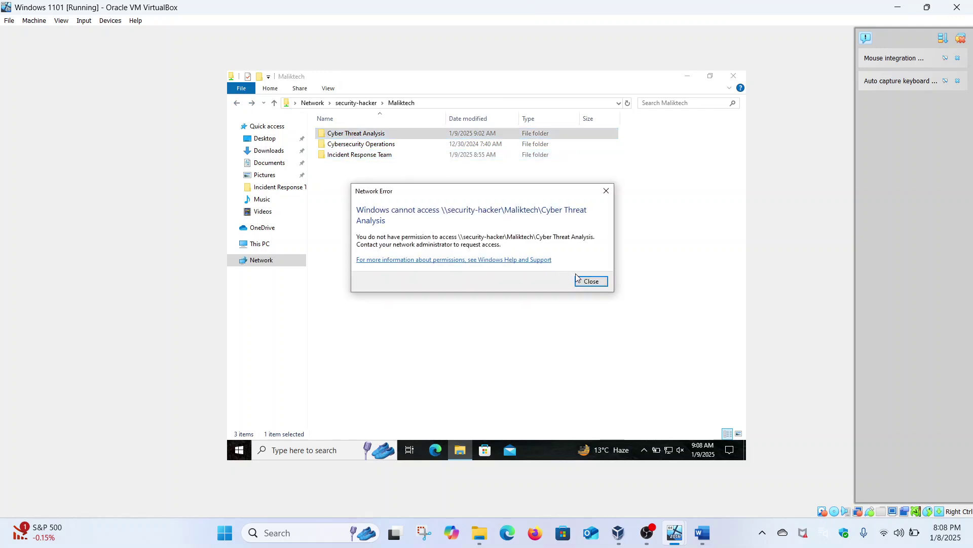
{"action": "left_click", "coordinate": [588, 281]}
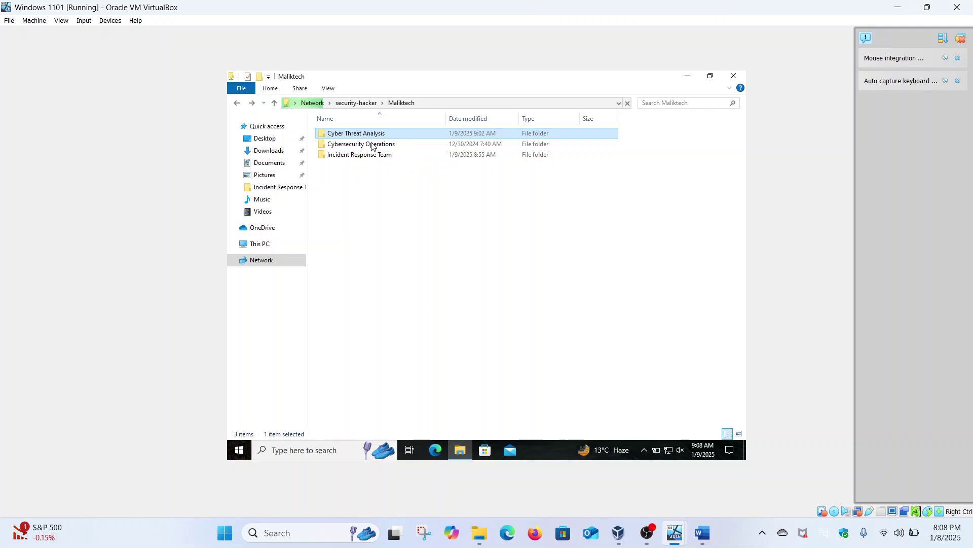
{"action": "left_click", "coordinate": [372, 145]}
{"action": "double_click", "coordinate": [371, 145]}
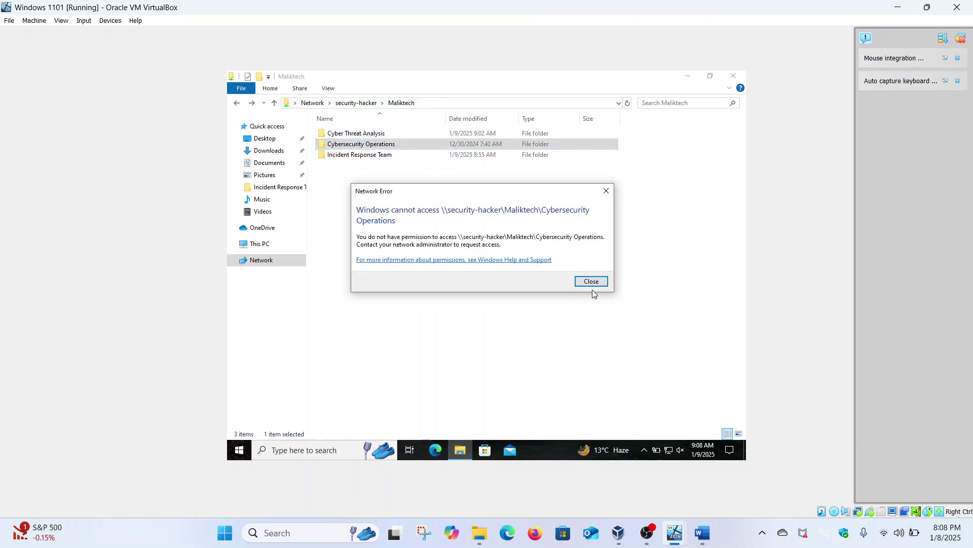
{"action": "left_click", "coordinate": [593, 282]}
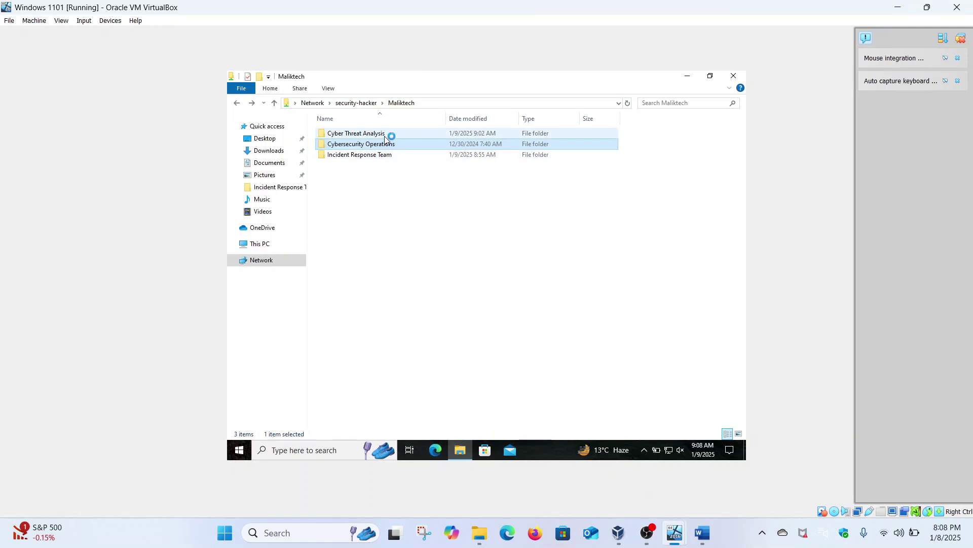
On the server, open the Effective Access page for Cyber Threat Analysis.
{"action": "mouse_move", "coordinate": [682, 532]}
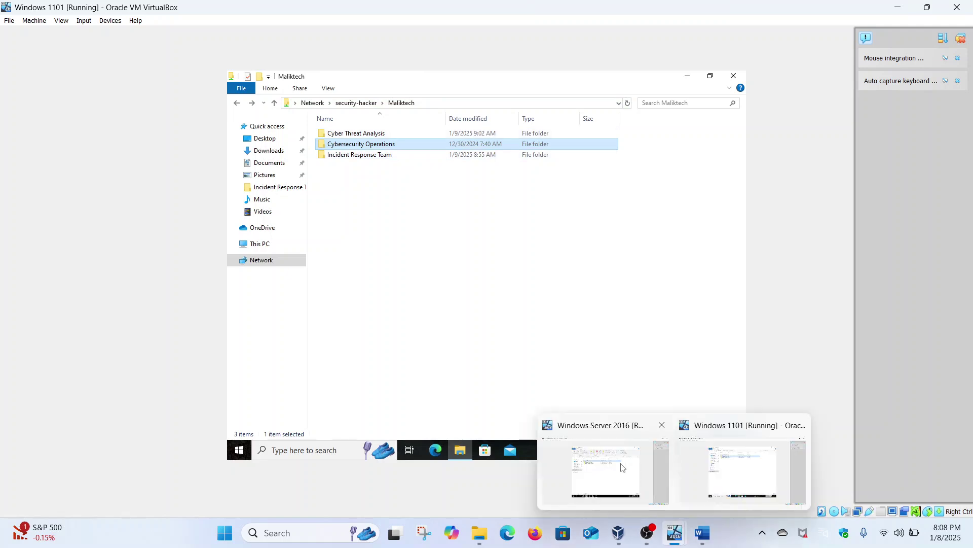
{"action": "left_click", "coordinate": [600, 433]}
{"action": "right_click", "coordinate": [390, 183]}
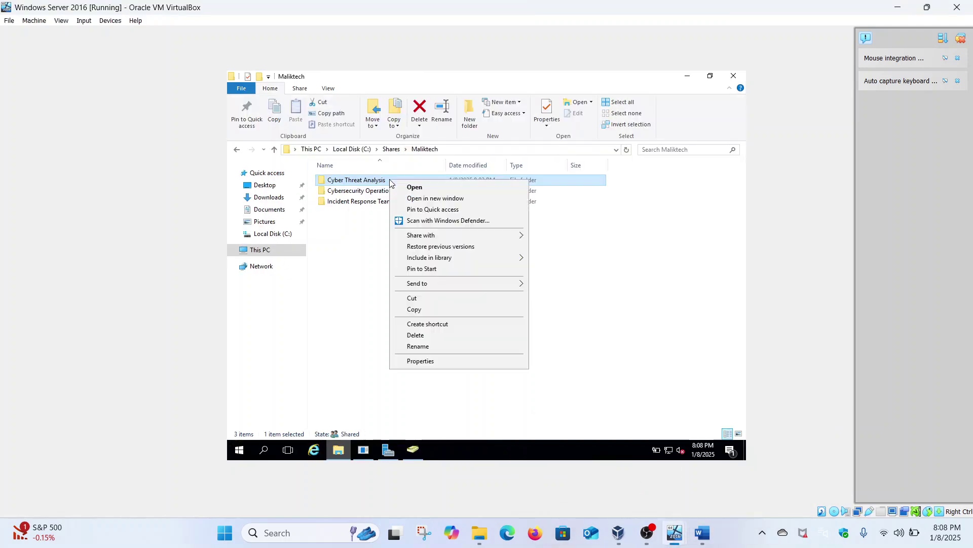
{"action": "left_click", "coordinate": [443, 362]}
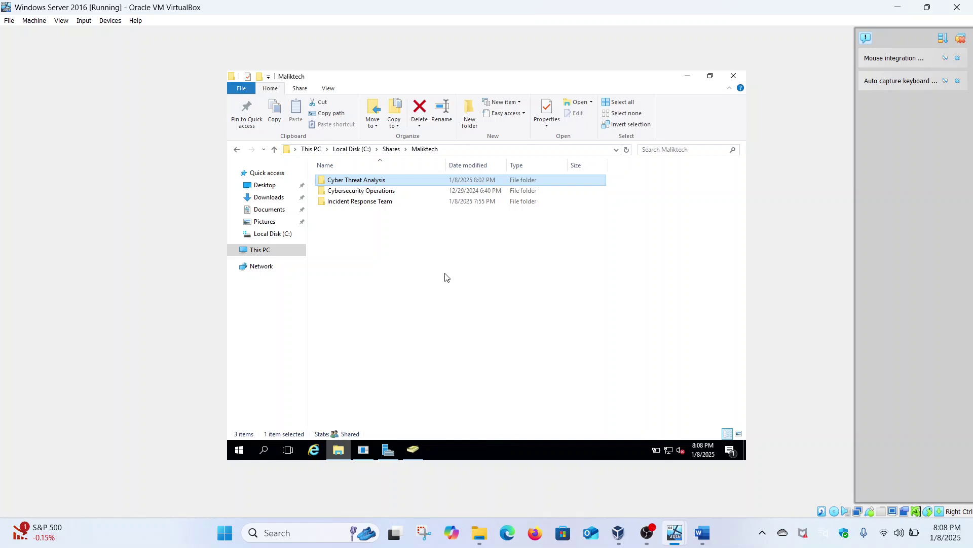
{"action": "left_click", "coordinate": [460, 204]}
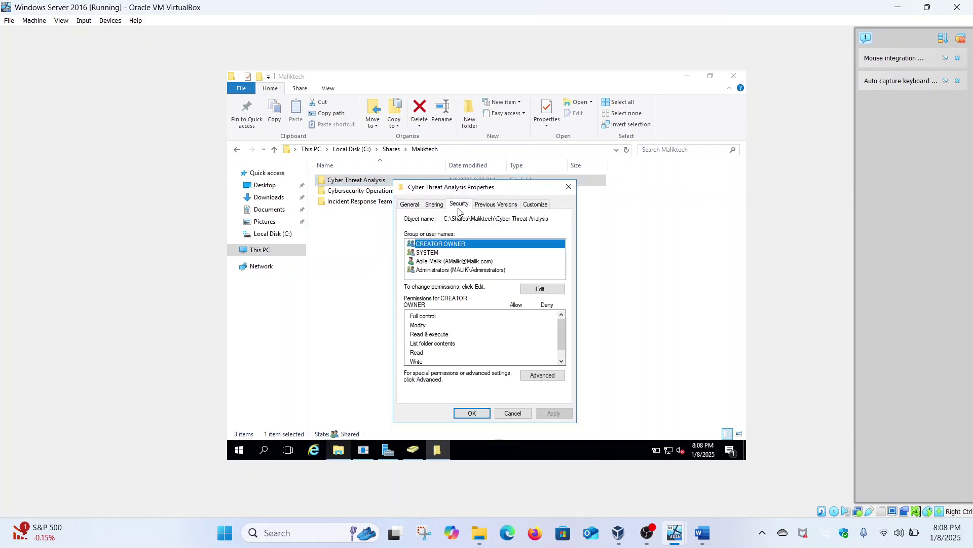
{"action": "left_click", "coordinate": [530, 374]}
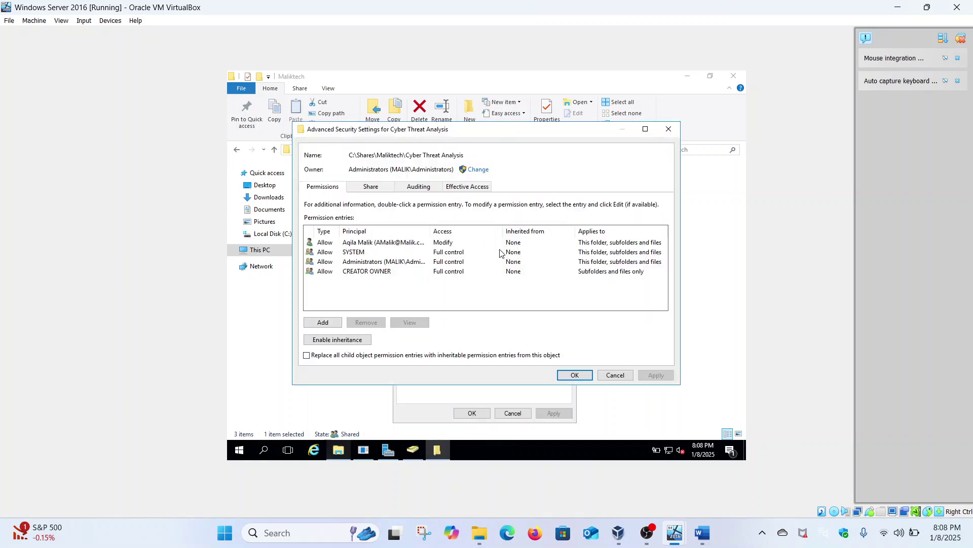
{"action": "left_click", "coordinate": [478, 189]}
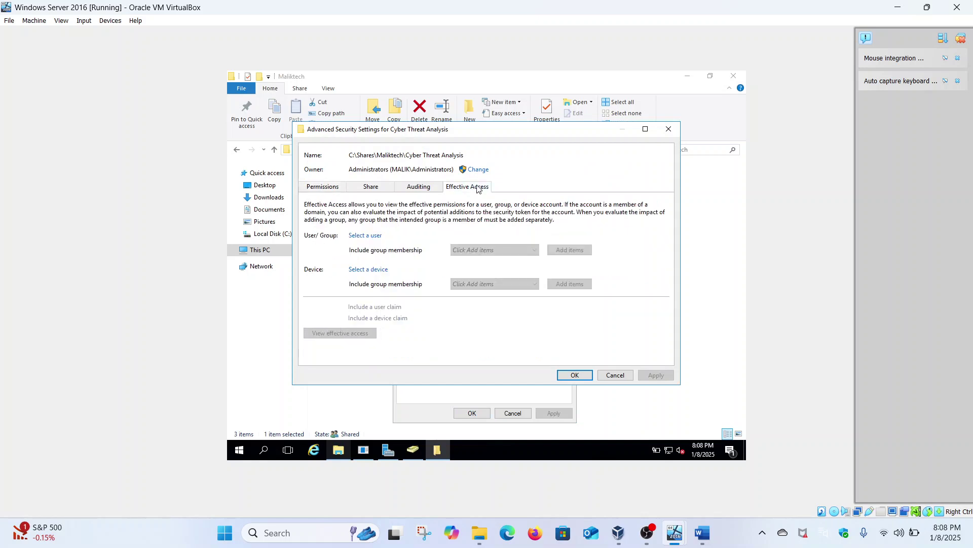
Check the domain user's effective permissions, confirm none are granted, and close the dialogs.
{"action": "left_click", "coordinate": [370, 236]}
{"action": "type", "text": "s"}
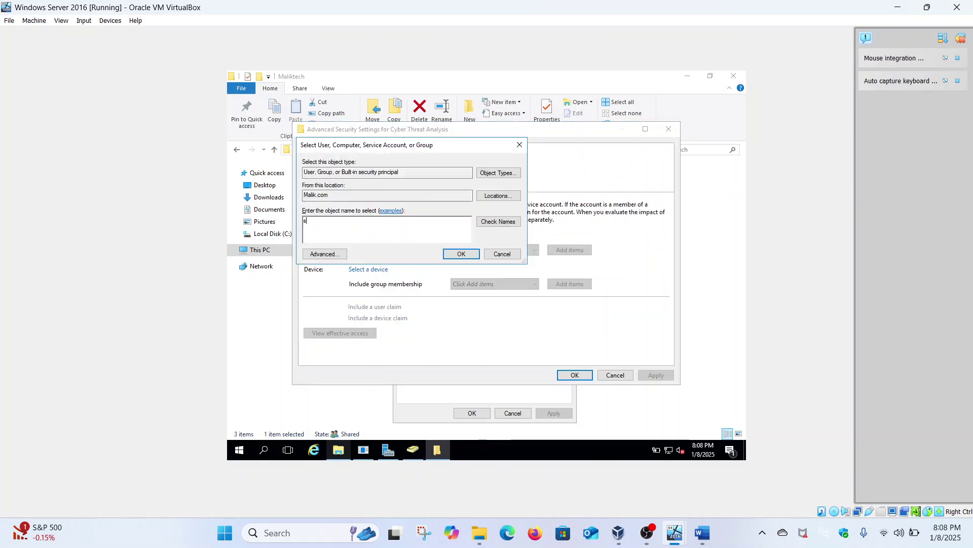
{"action": "type", "text": "amiul"}
{"action": "left_click", "coordinate": [481, 223]}
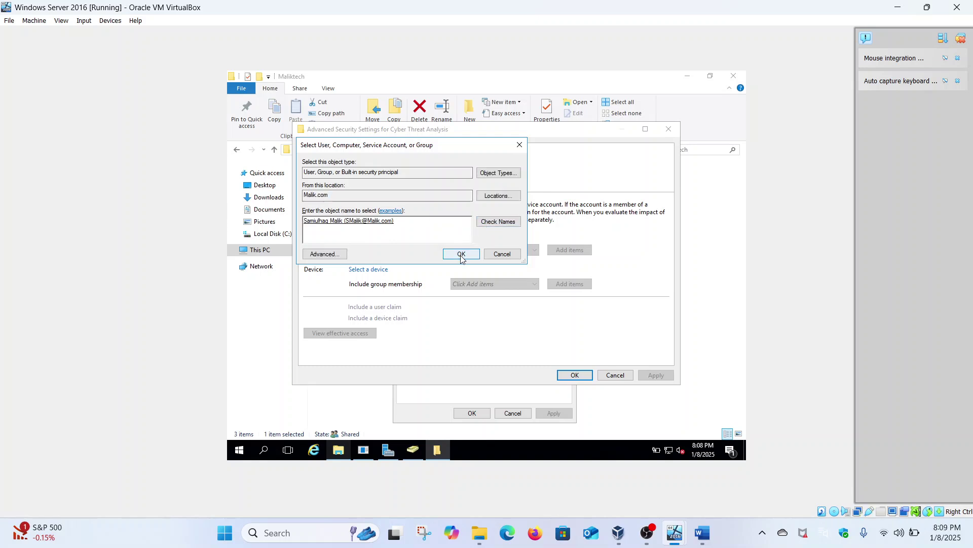
{"action": "left_click", "coordinate": [461, 255]}
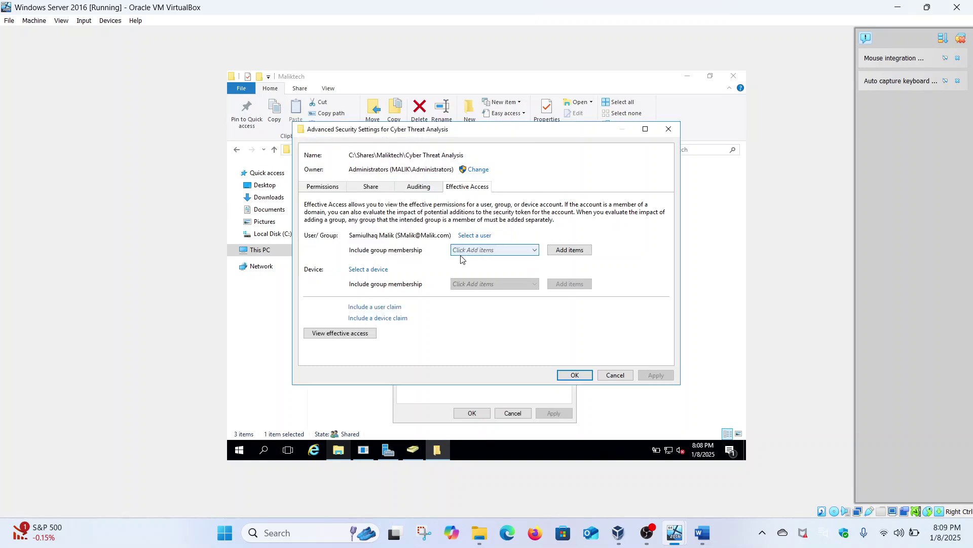
{"action": "left_click", "coordinate": [367, 334]}
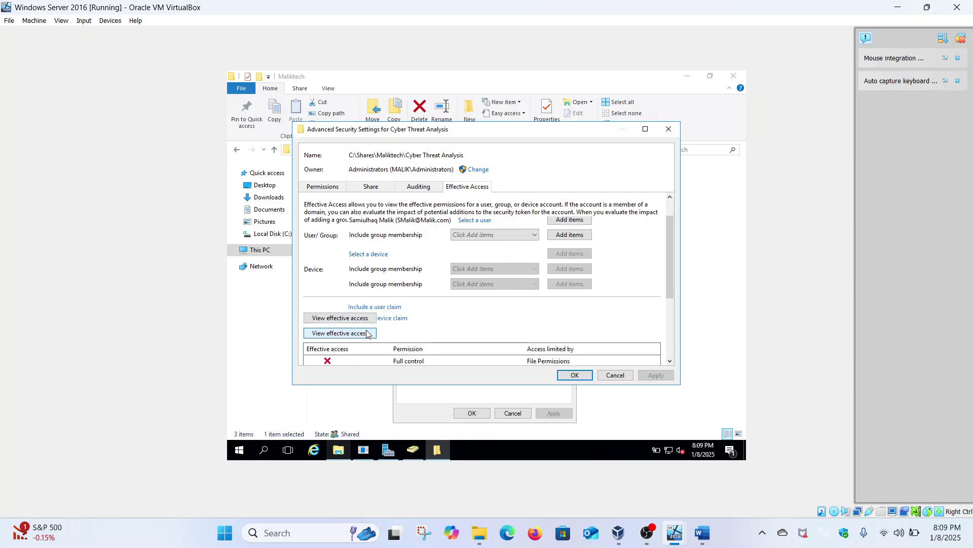
{"action": "scroll", "coordinate": [367, 333], "scroll_direction": "down", "scroll_amount": 2}
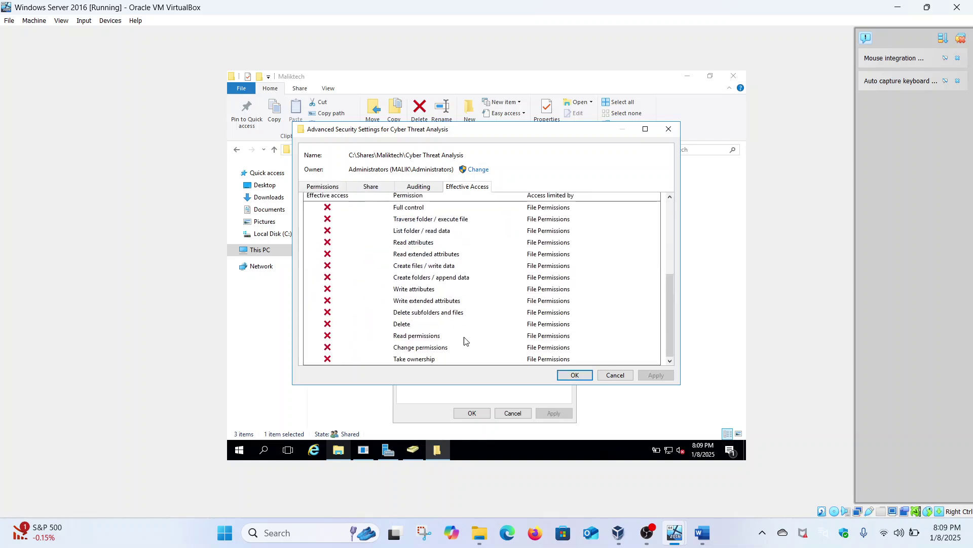
{"action": "left_click", "coordinate": [571, 375]}
{"action": "left_click", "coordinate": [472, 413]}
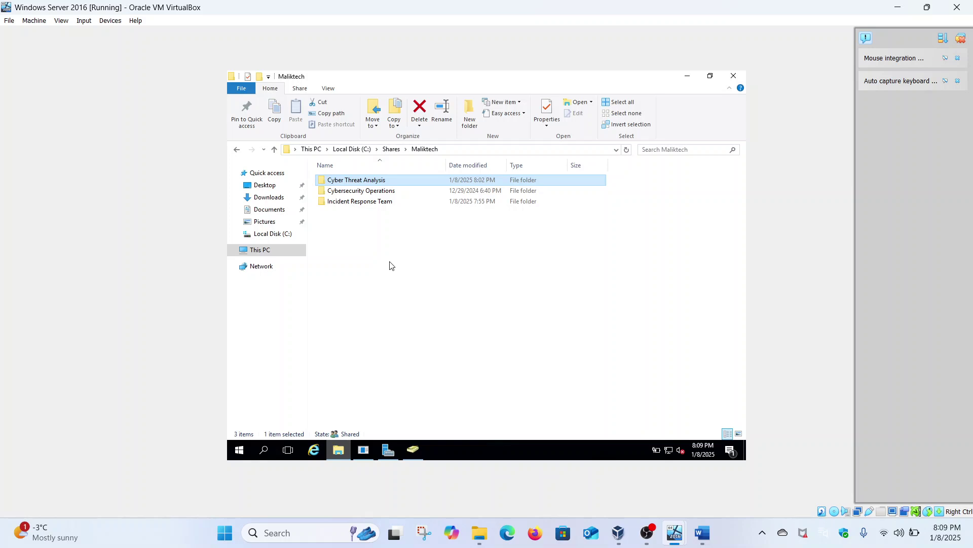
Add a new permission entry on Cyber Threat Analysis with the domain user as principal.
{"action": "right_click", "coordinate": [389, 184]}
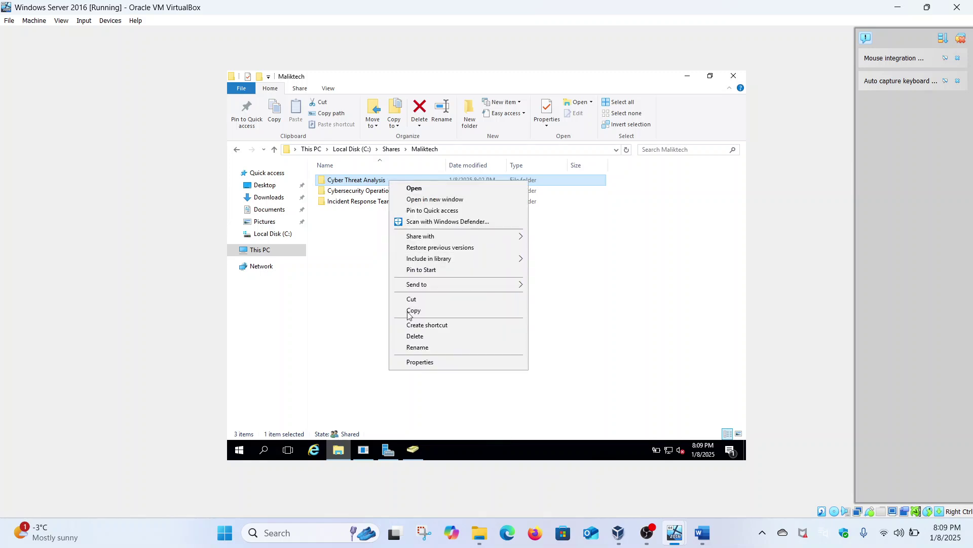
{"action": "left_click", "coordinate": [416, 362]}
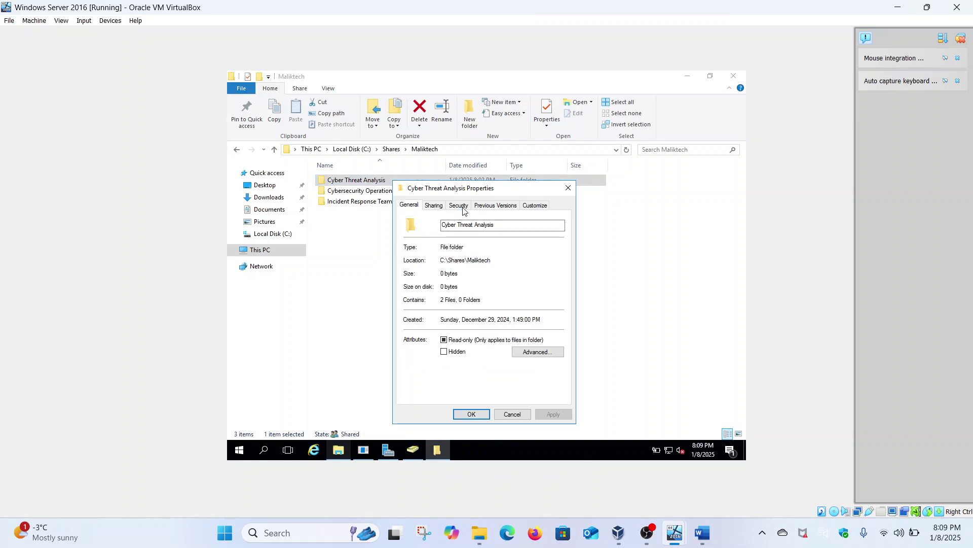
{"action": "left_click", "coordinate": [459, 206]}
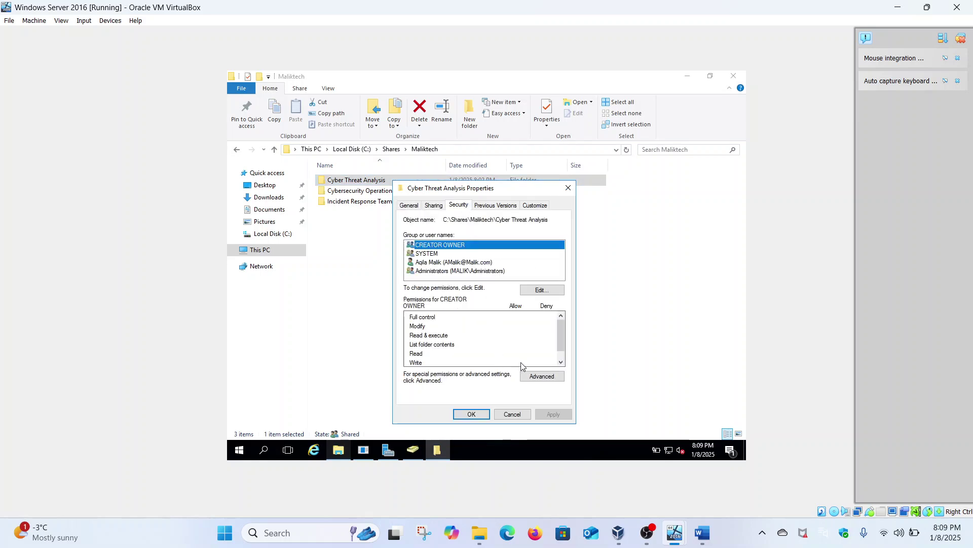
{"action": "left_click", "coordinate": [540, 380]}
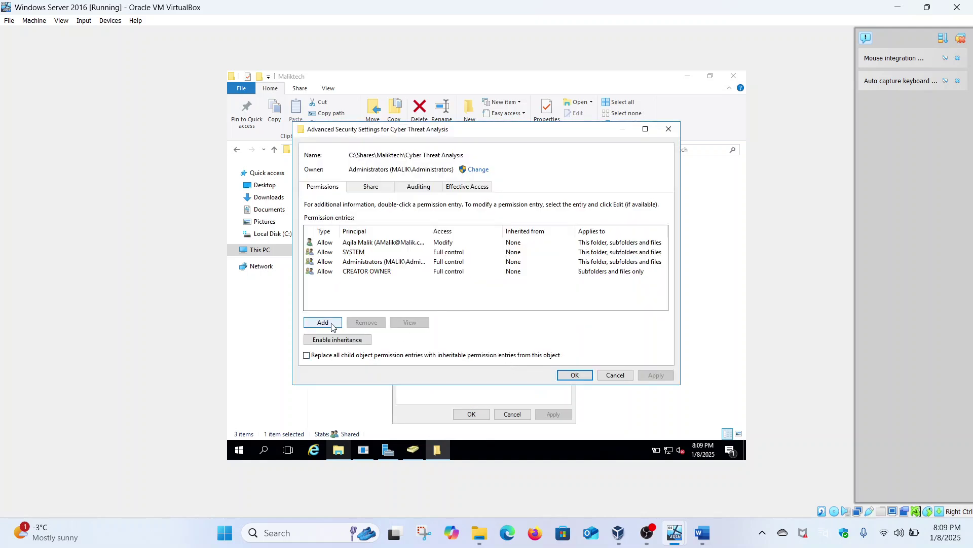
{"action": "left_click", "coordinate": [340, 322]}
{"action": "left_click", "coordinate": [324, 137]}
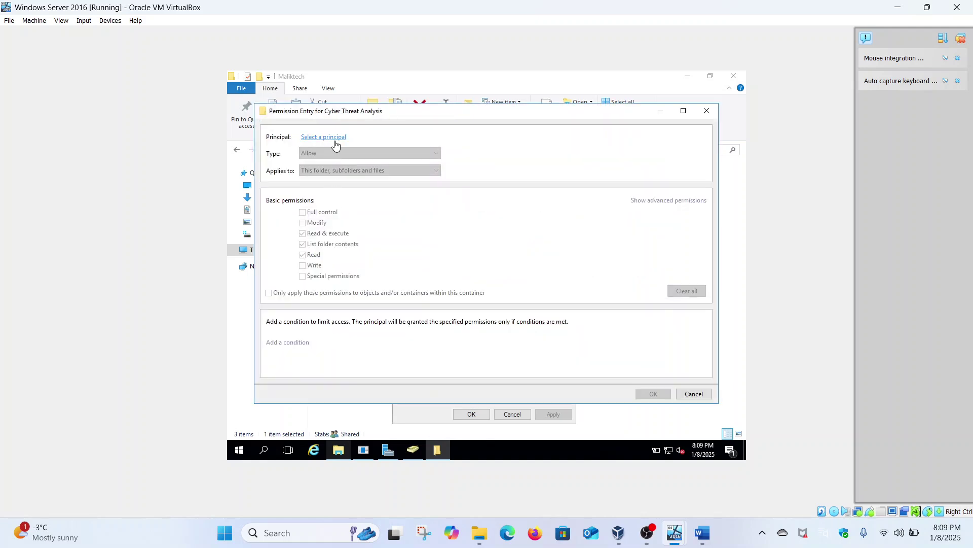
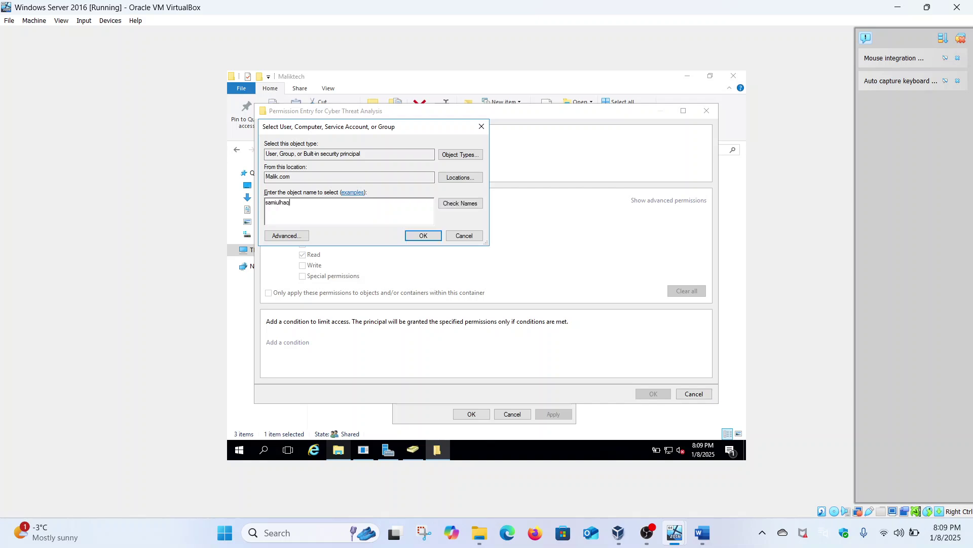
{"action": "left_click", "coordinate": [453, 203]}
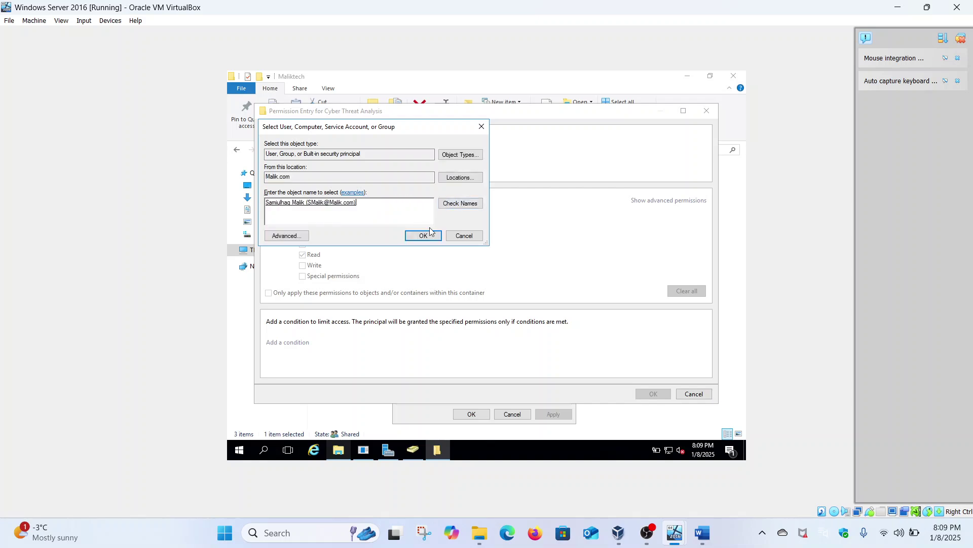
{"action": "left_click", "coordinate": [428, 236]}
Set the entry to Deny Full control, apply it, confirm the warning, and close the dialogs.
{"action": "left_click", "coordinate": [303, 213]}
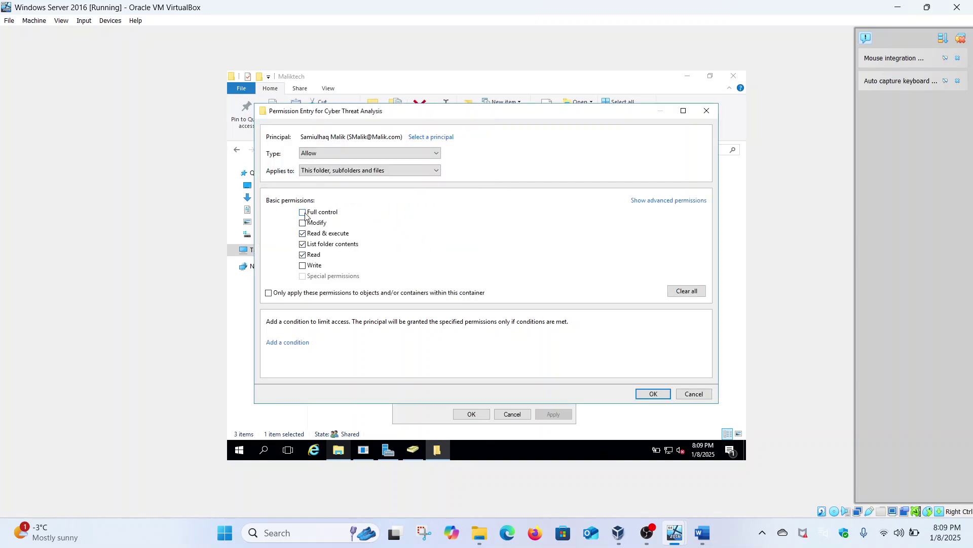
{"action": "left_click", "coordinate": [415, 154]}
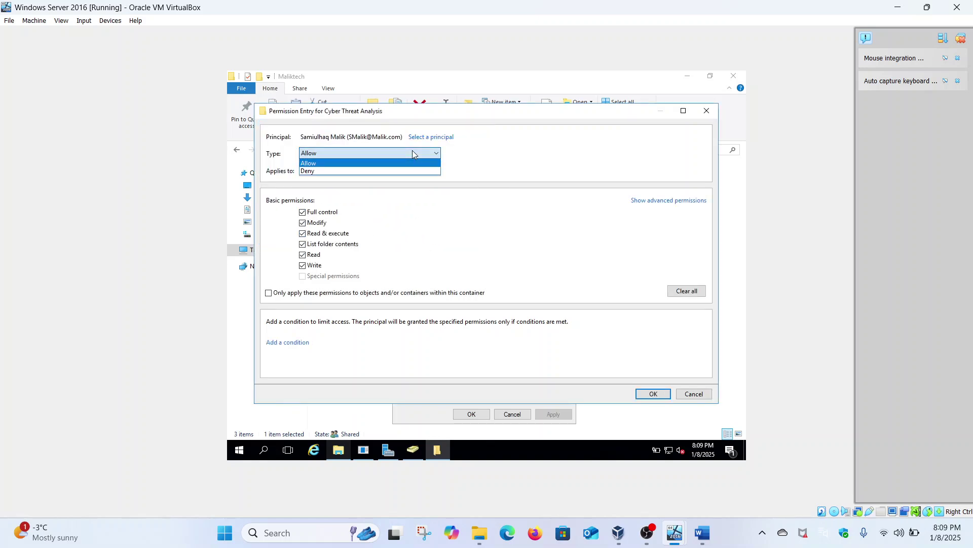
{"action": "left_click", "coordinate": [350, 172]}
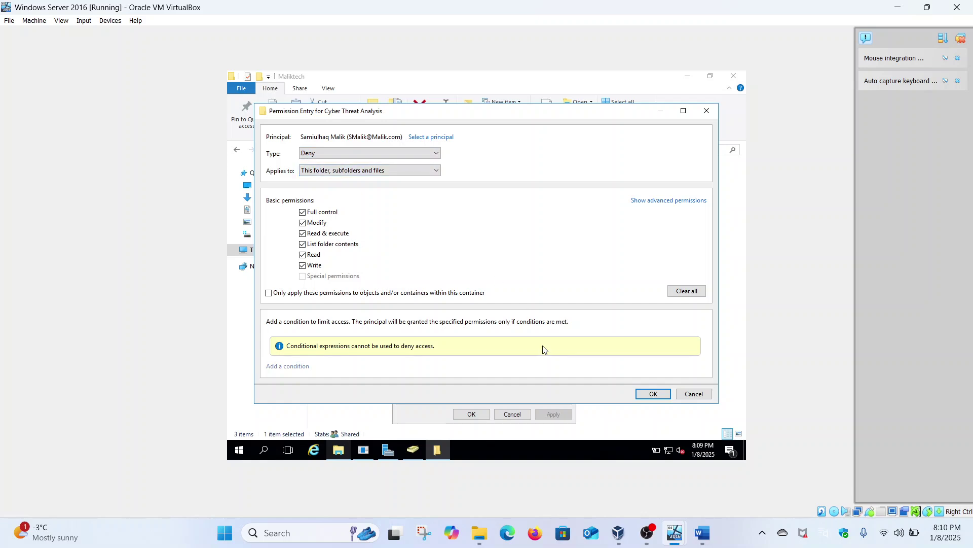
{"action": "left_click", "coordinate": [650, 394]}
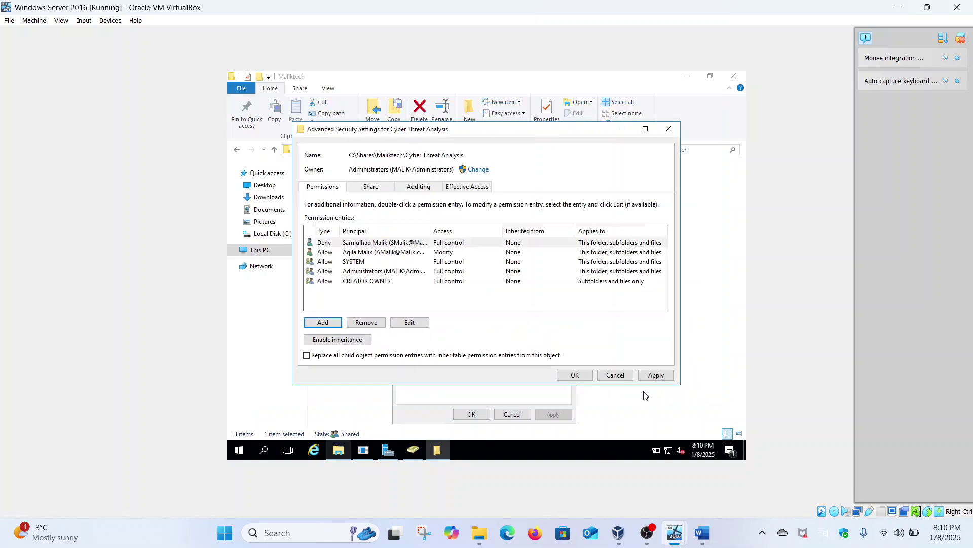
{"action": "left_click", "coordinate": [653, 375]}
{"action": "left_click", "coordinate": [547, 311]}
{"action": "left_click", "coordinate": [575, 376]}
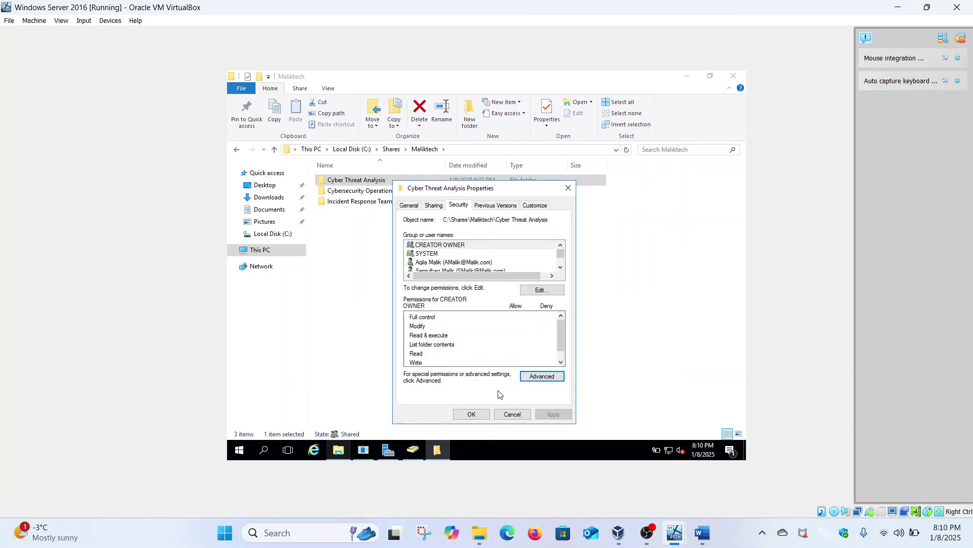
{"action": "left_click", "coordinate": [471, 414]}
{"action": "mouse_move", "coordinate": [675, 532]}
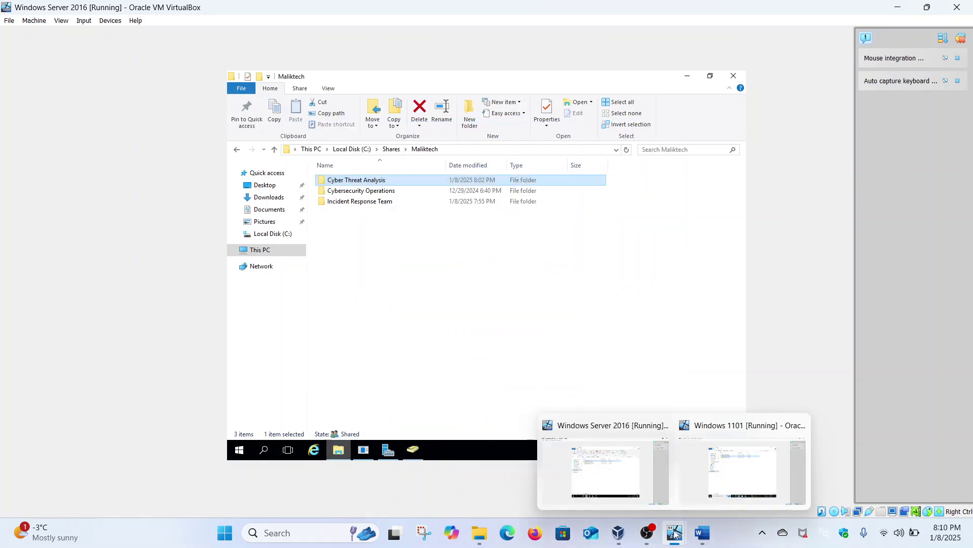
Reopen the Effective Access page for the Cyber Threat Analysis folder.
{"action": "right_click", "coordinate": [384, 182]}
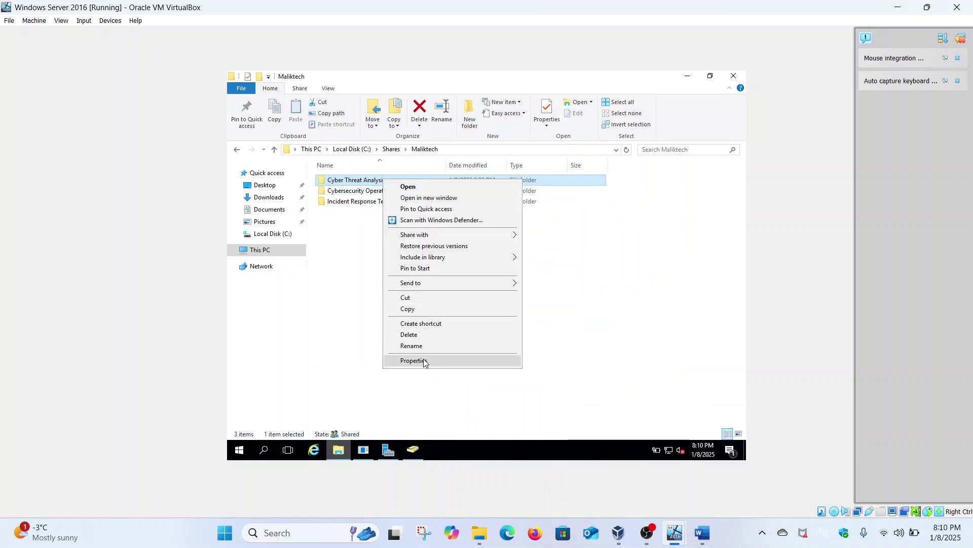
{"action": "left_click", "coordinate": [425, 361]}
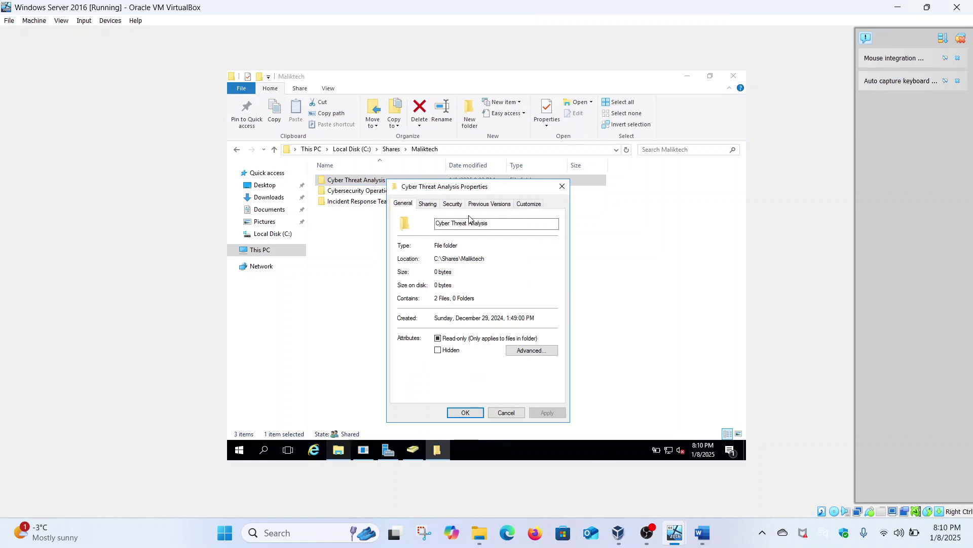
{"action": "left_click", "coordinate": [453, 205]}
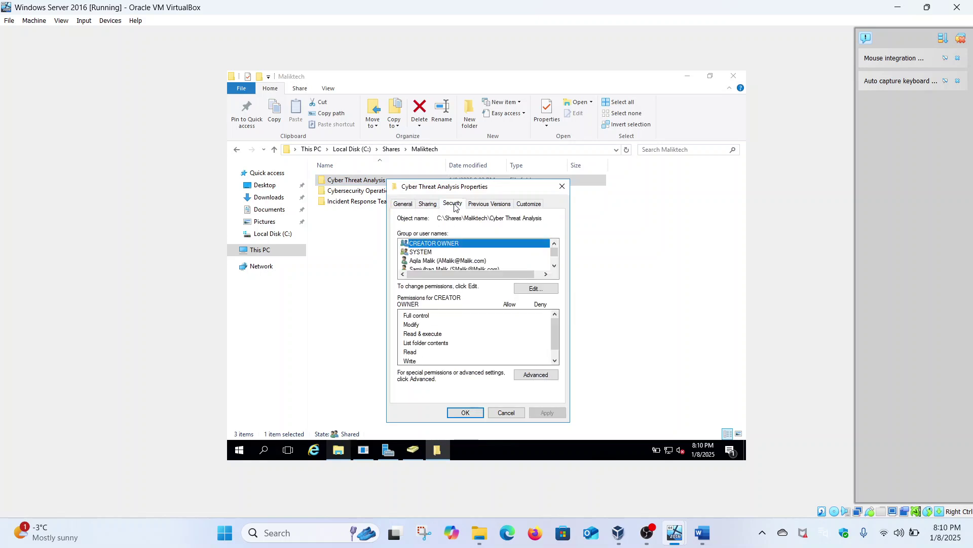
{"action": "left_click", "coordinate": [526, 376]}
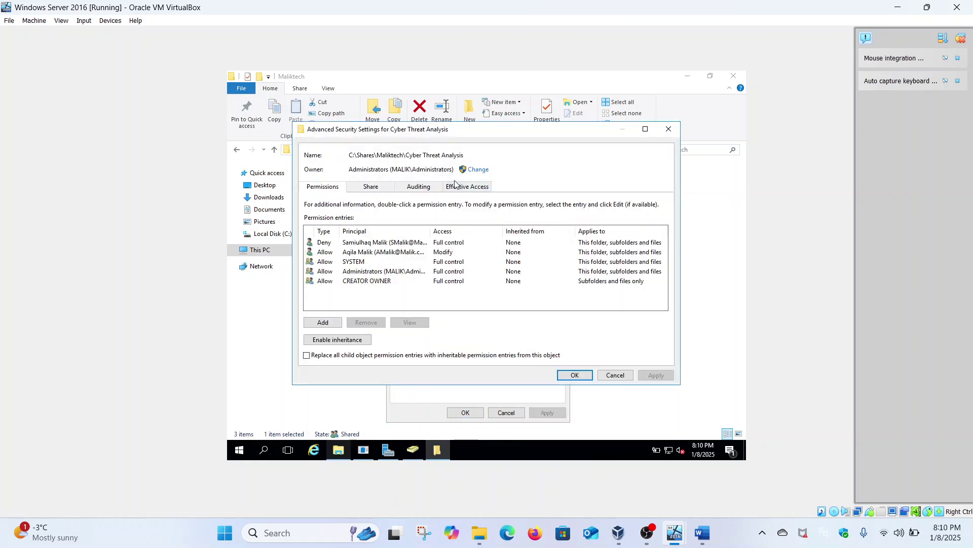
{"action": "left_click", "coordinate": [461, 190]}
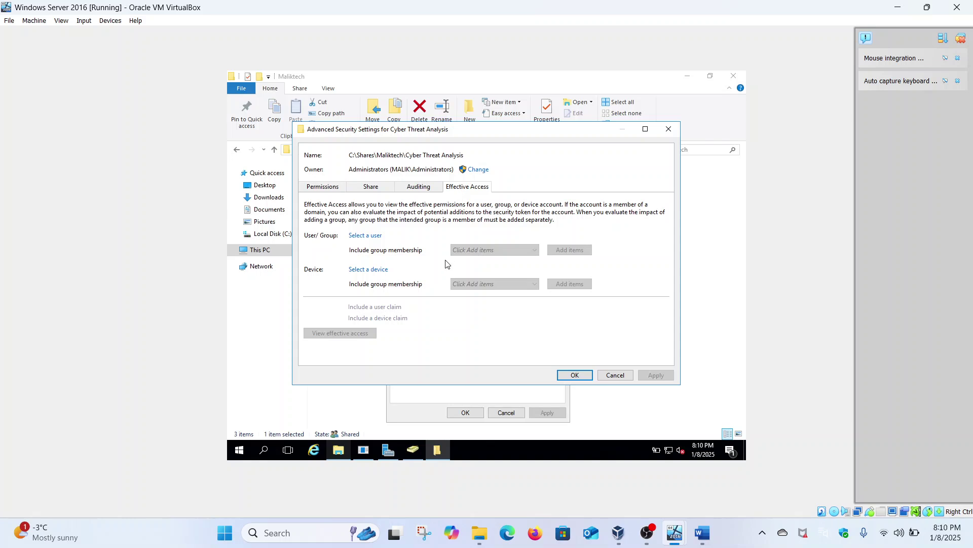
Verify every effective permission is denied for the domain user, close the dialogs, and return to the client VM.
{"action": "left_click", "coordinate": [370, 236]}
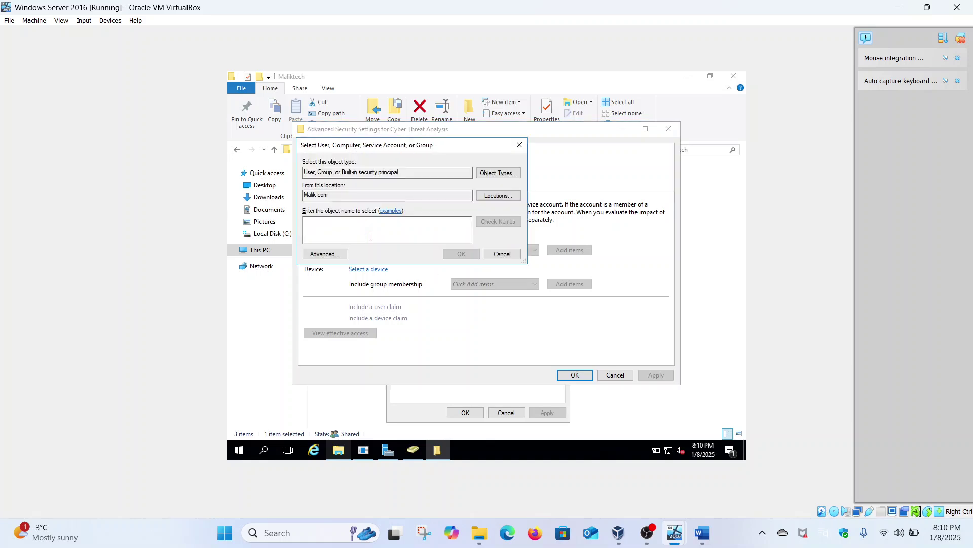
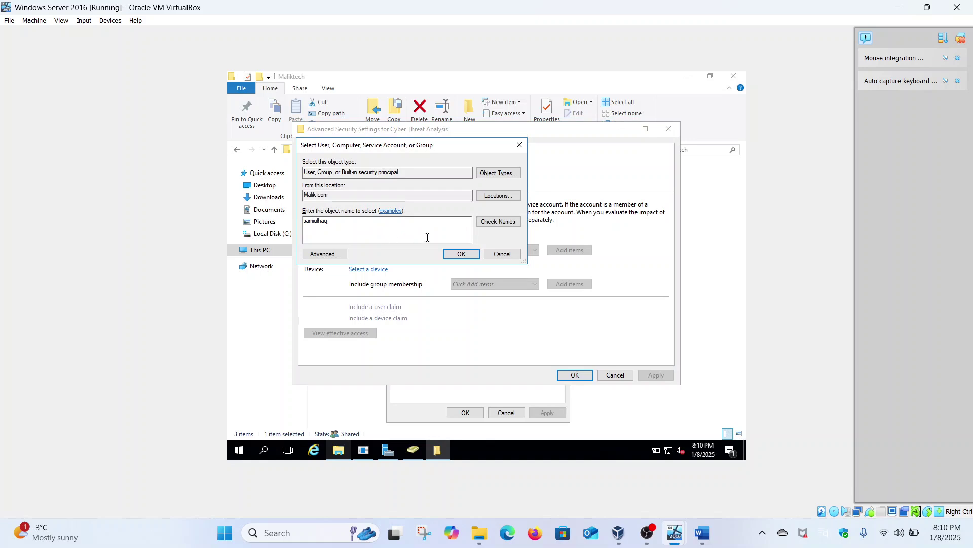
{"action": "left_click", "coordinate": [485, 221]}
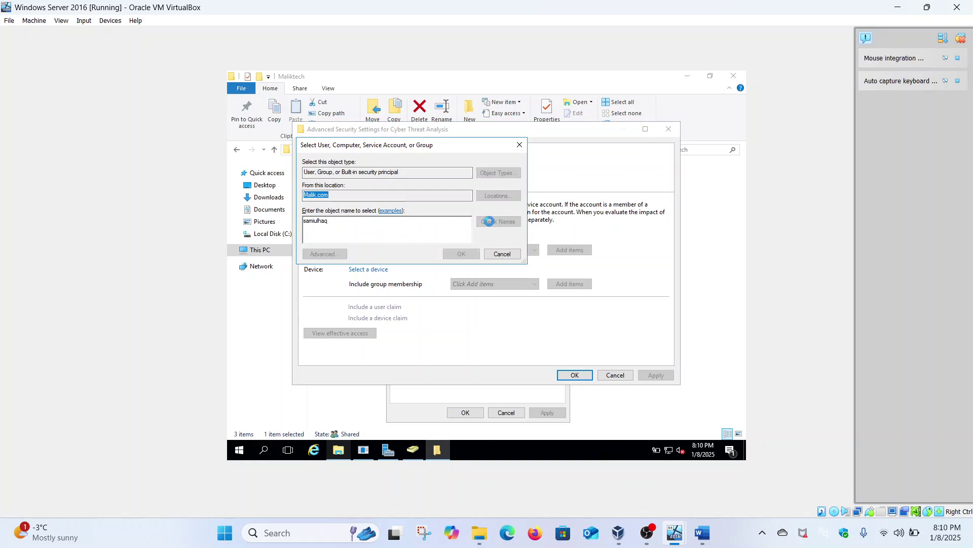
{"action": "left_click", "coordinate": [462, 254]}
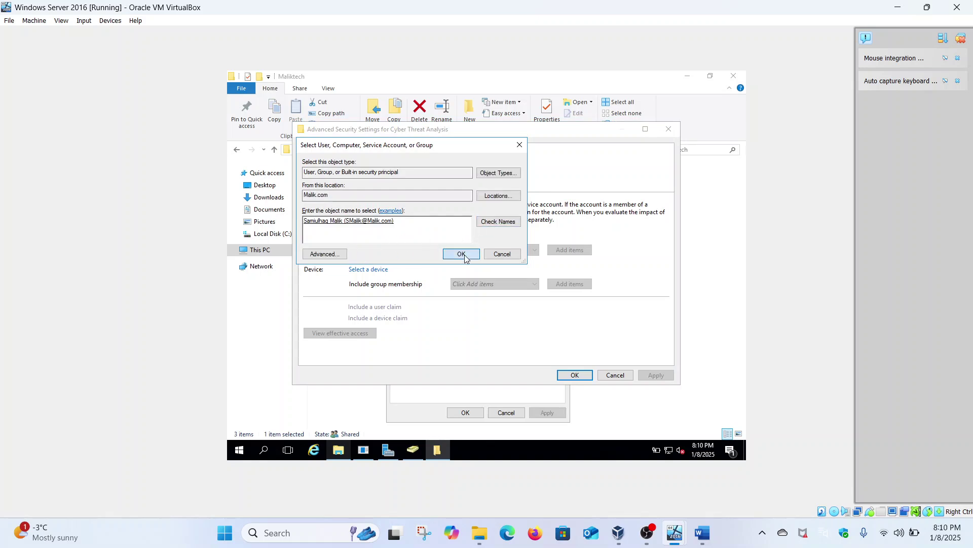
{"action": "left_click", "coordinate": [353, 333]}
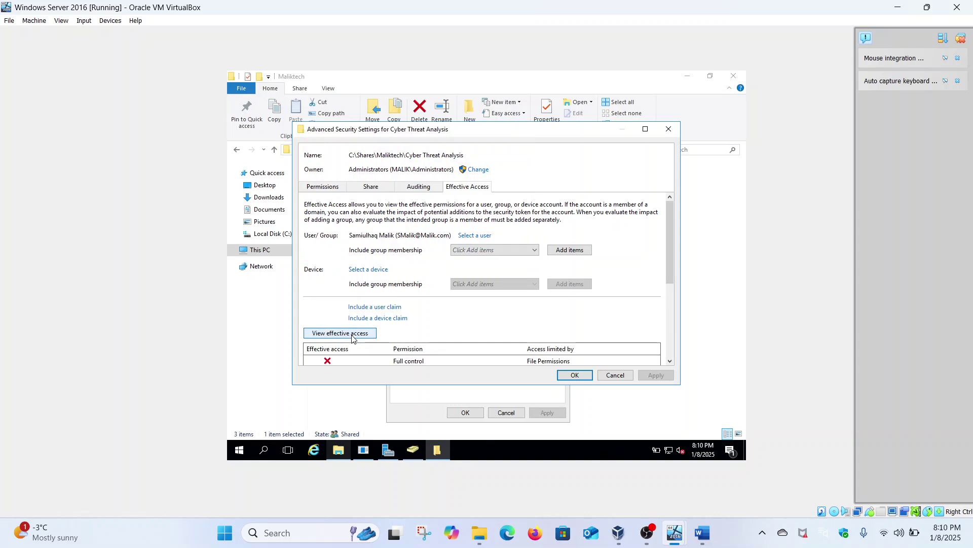
{"action": "scroll", "coordinate": [354, 339], "scroll_direction": "down", "scroll_amount": 5}
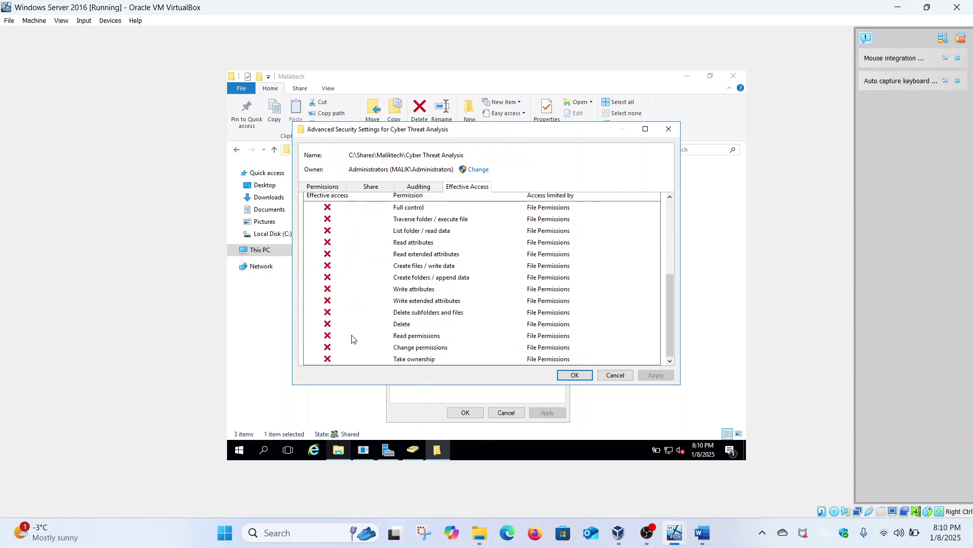
{"action": "left_click", "coordinate": [575, 376]}
{"action": "left_click", "coordinate": [477, 412]}
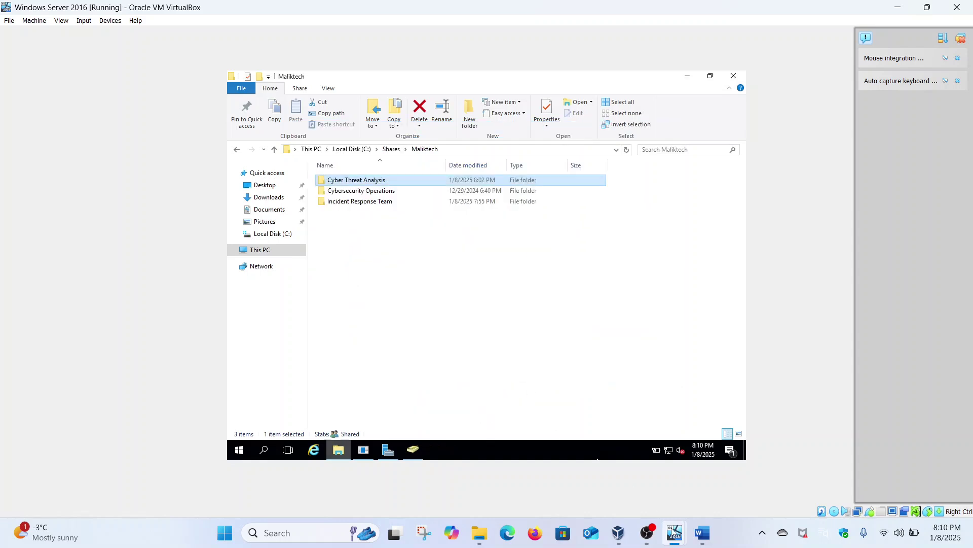
{"action": "mouse_move", "coordinate": [674, 532]}
{"action": "left_click", "coordinate": [713, 487]}
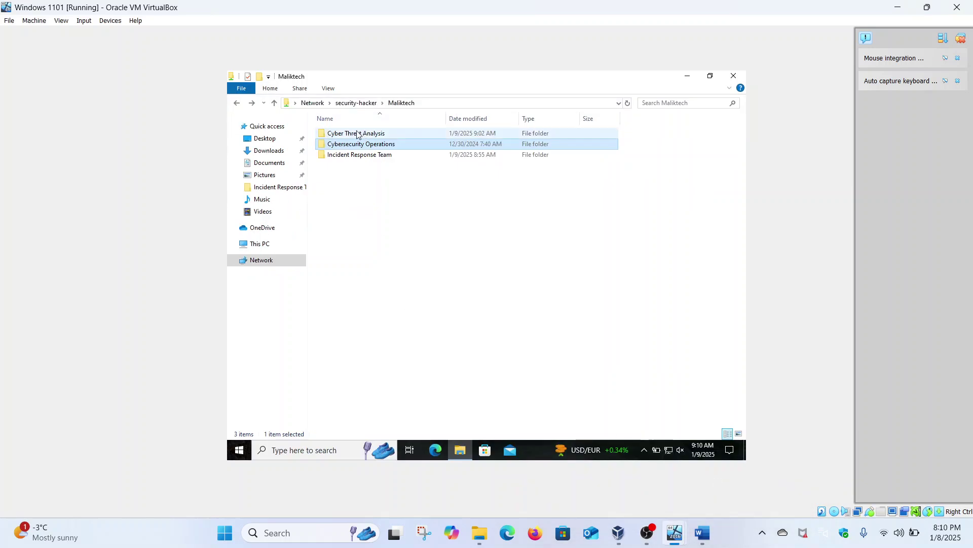
Sign the user out of the Windows 11 client from the Start menu.
{"action": "left_click", "coordinate": [242, 446]}
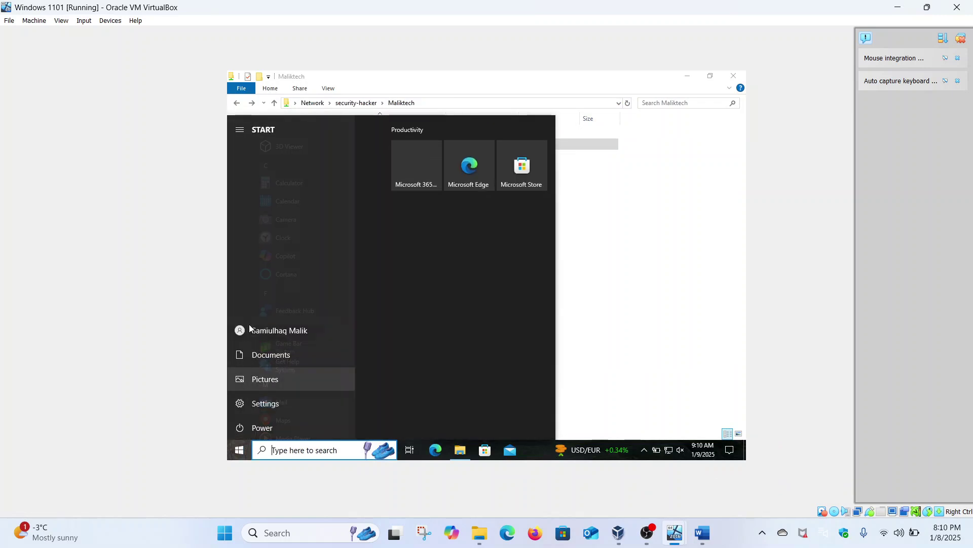
{"action": "left_click", "coordinate": [250, 329]}
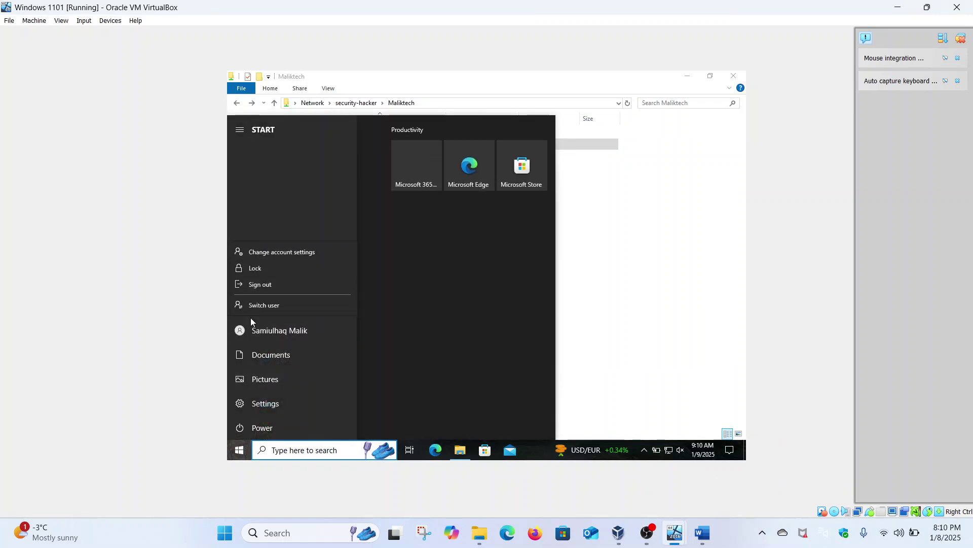
{"action": "left_click", "coordinate": [265, 285]}
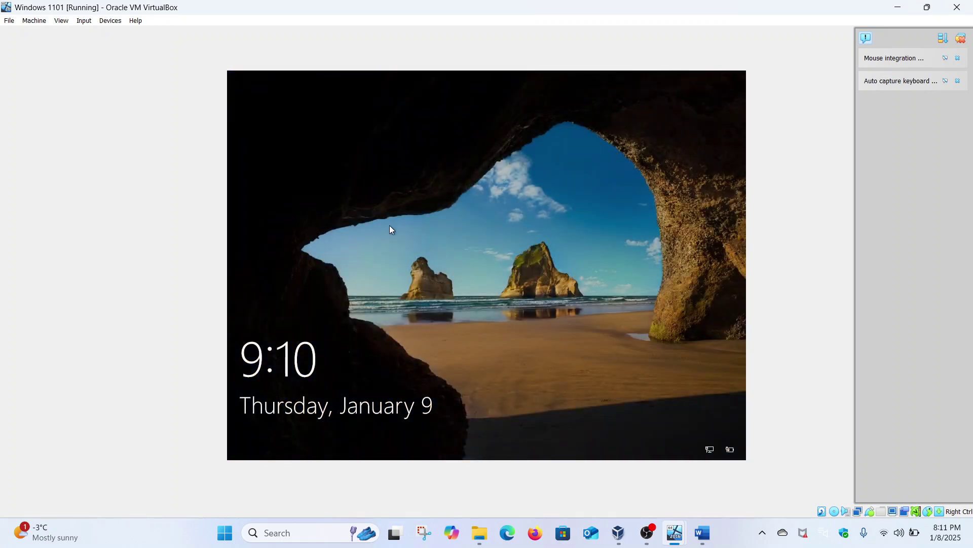
Sign back in with the account password after turning Caps Lock off.
{"action": "left_click", "coordinate": [389, 226]}
{"action": "key", "text": "Caps_Lock"}
{"action": "type", "text": "****"}
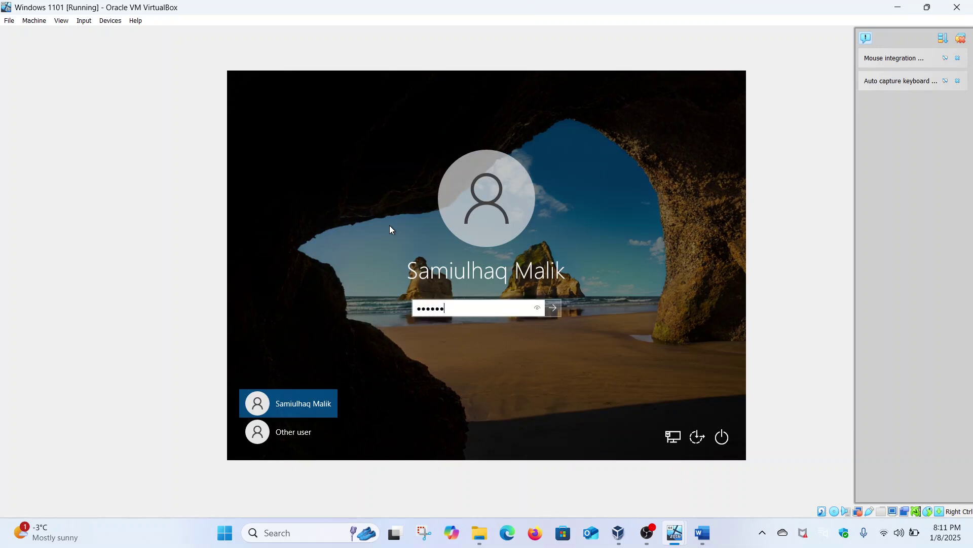
{"action": "key", "text": "Return"}
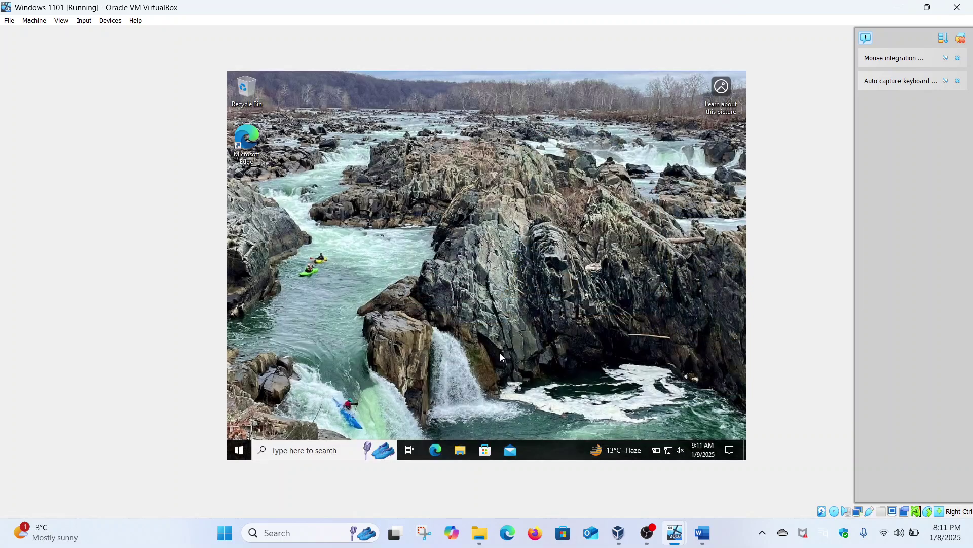
Browse File Explorer to \\security-hacker and open the Maliktech share.
{"action": "left_click", "coordinate": [467, 455]}
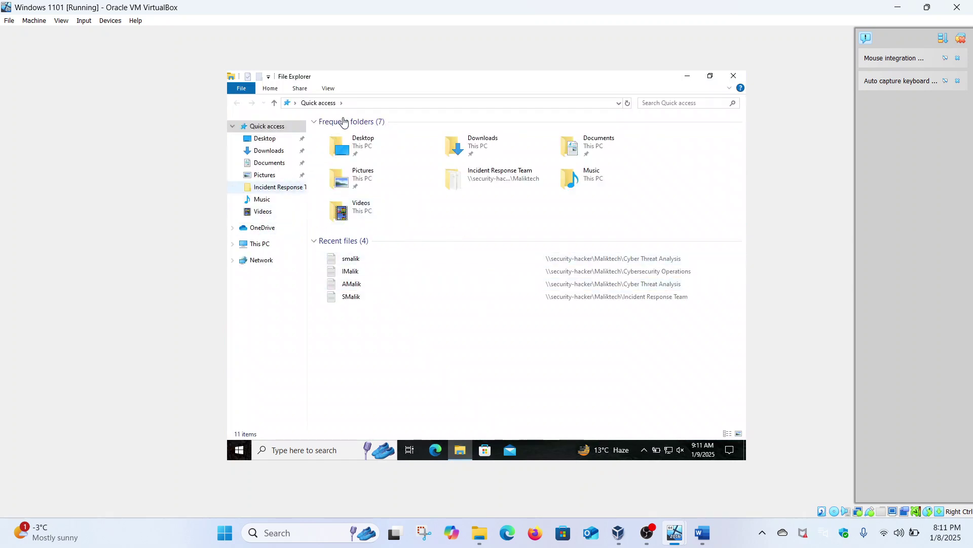
{"action": "left_click", "coordinate": [359, 103]}
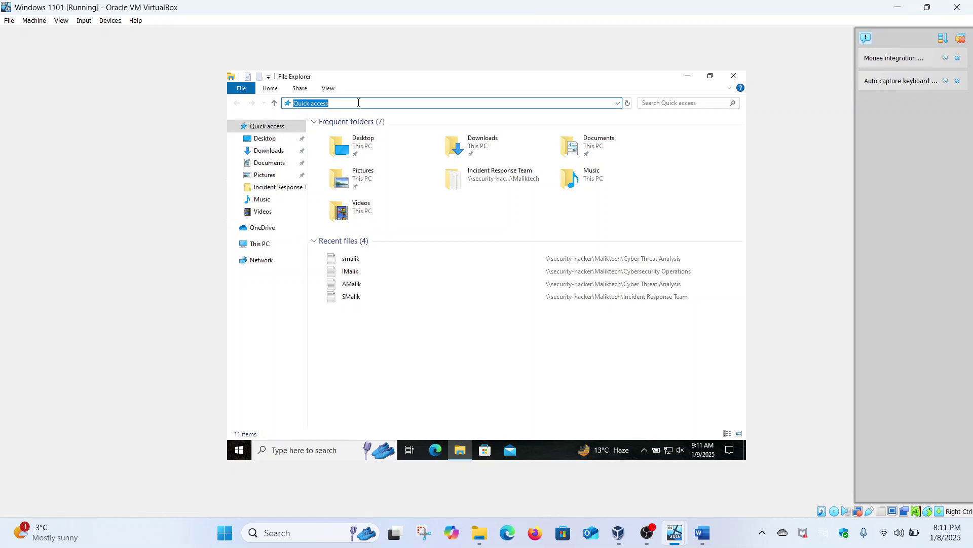
{"action": "type", "text": "\\\\security-hacker"}
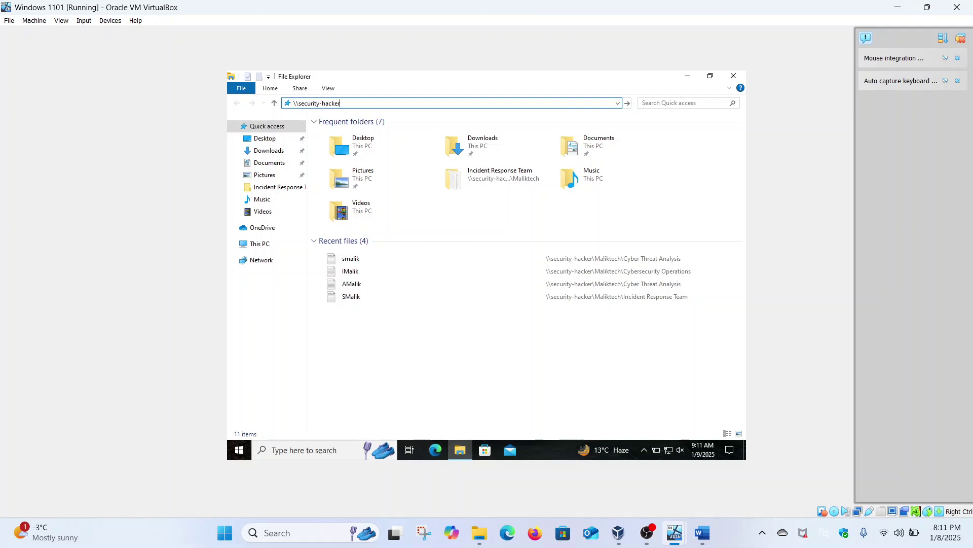
{"action": "key", "text": "Return"}
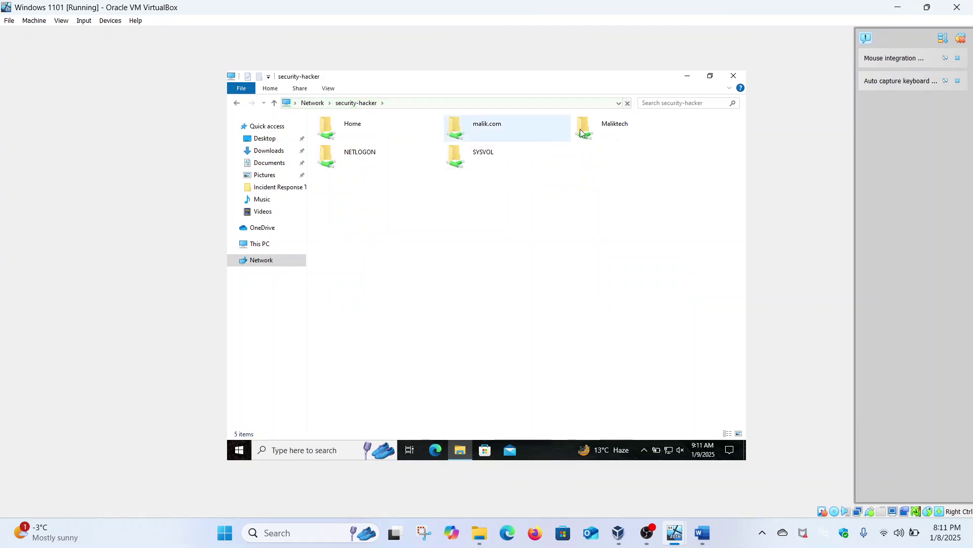
{"action": "double_click", "coordinate": [584, 130]}
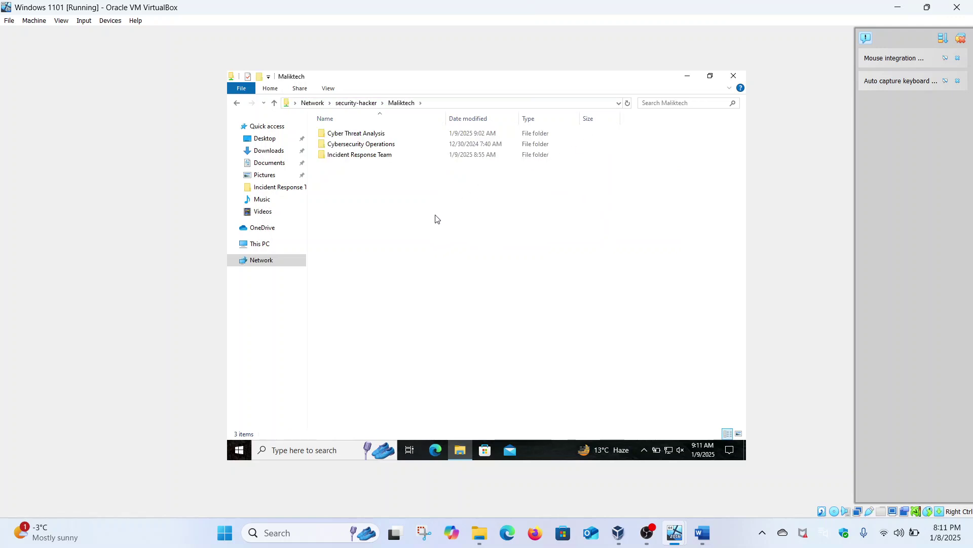
Try Cyber Threat Analysis twice, dismissing the access-denied Network Error each time.
{"action": "double_click", "coordinate": [357, 133]}
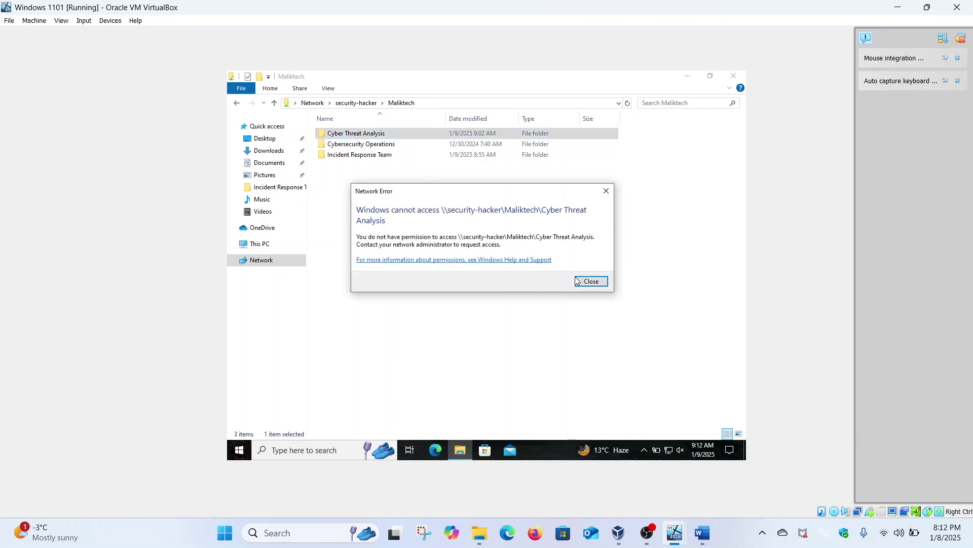
{"action": "left_click", "coordinate": [577, 279]}
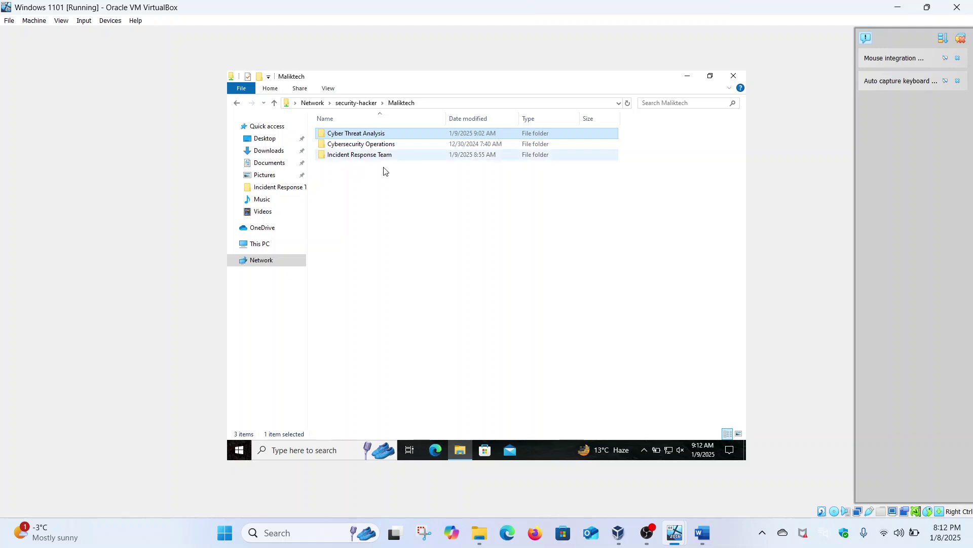
{"action": "double_click", "coordinate": [365, 134]}
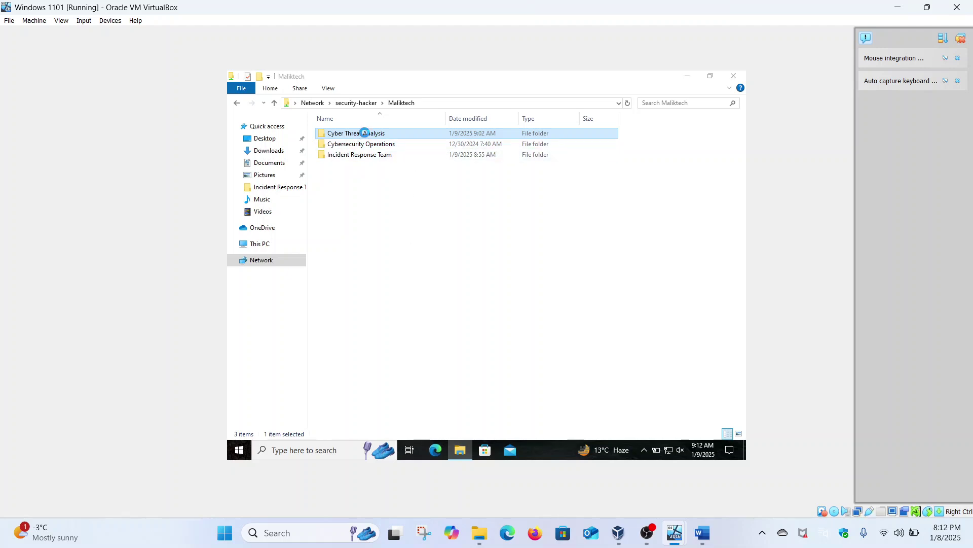
{"action": "left_click", "coordinate": [592, 282]}
Review the Part 2 read-only access and effective-access check tasks in Word, then return to the server VM.
{"action": "left_click", "coordinate": [702, 533]}
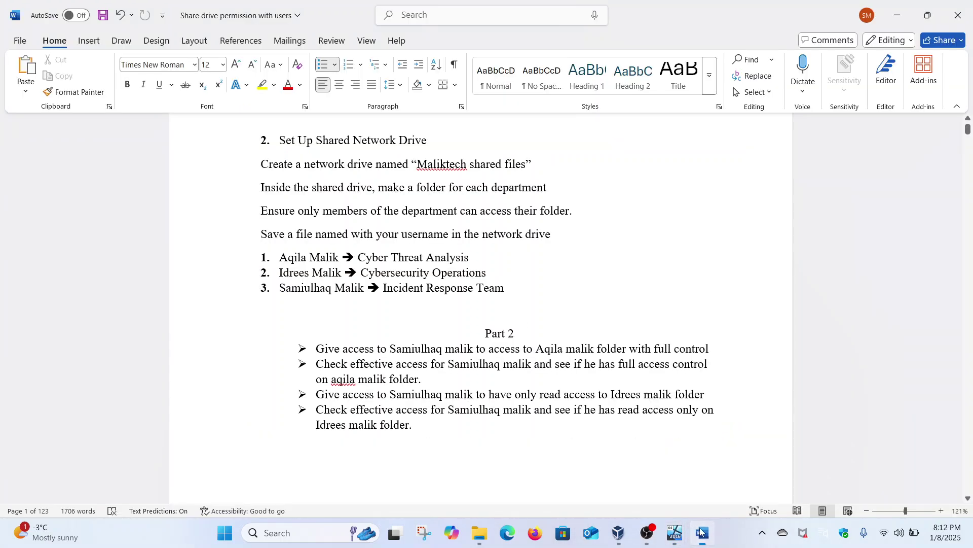
{"action": "scroll", "coordinate": [354, 393], "scroll_direction": "down", "scroll_amount": 2}
{"action": "left_click_drag", "start_coordinate": [317, 343], "coordinate": [710, 344]}
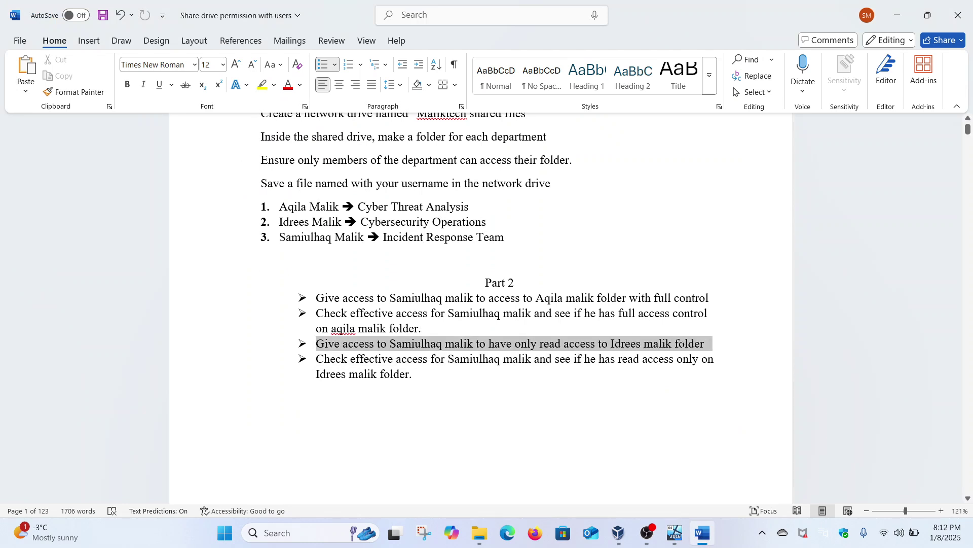
{"action": "left_click_drag", "start_coordinate": [710, 344], "coordinate": [710, 345]}
{"action": "left_click_drag", "start_coordinate": [320, 362], "coordinate": [454, 379]}
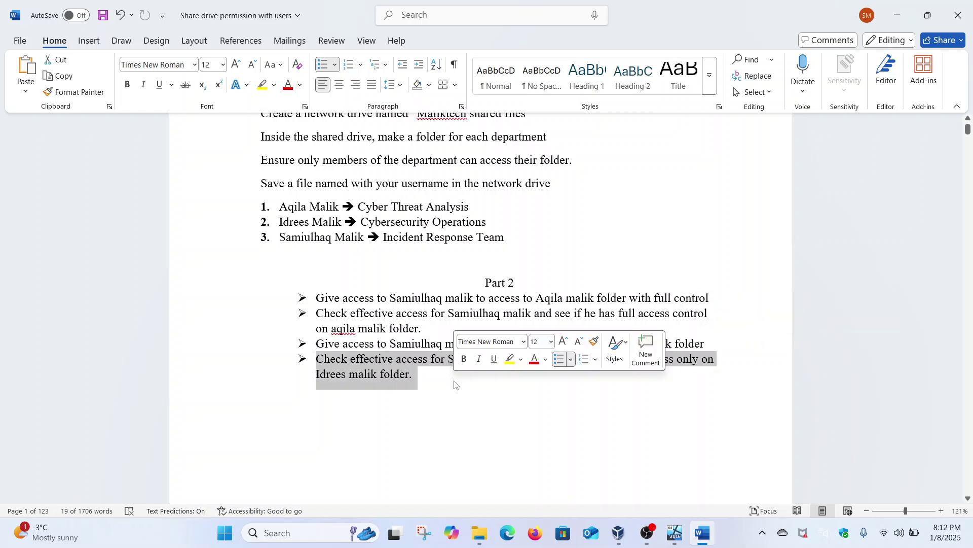
{"action": "mouse_move", "coordinate": [677, 536]}
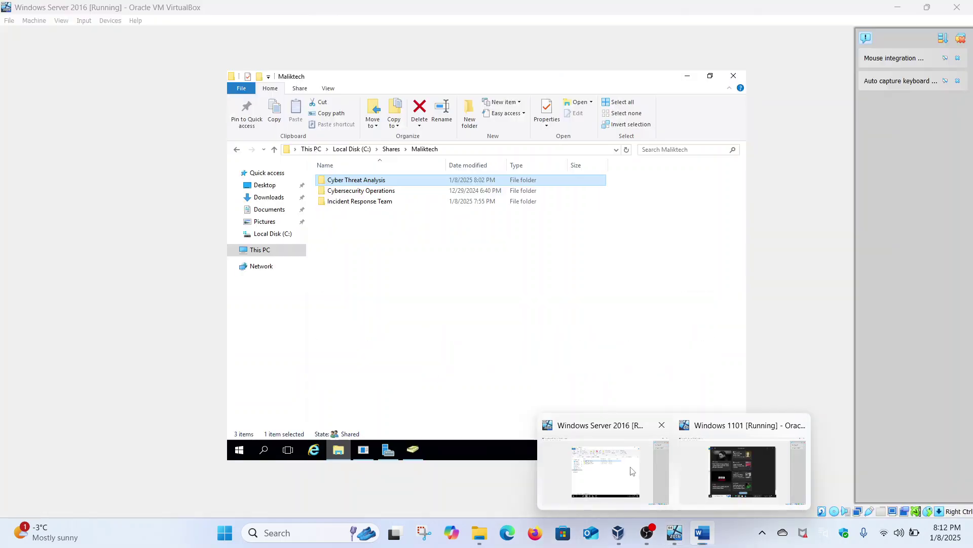
{"action": "left_click", "coordinate": [634, 471]}
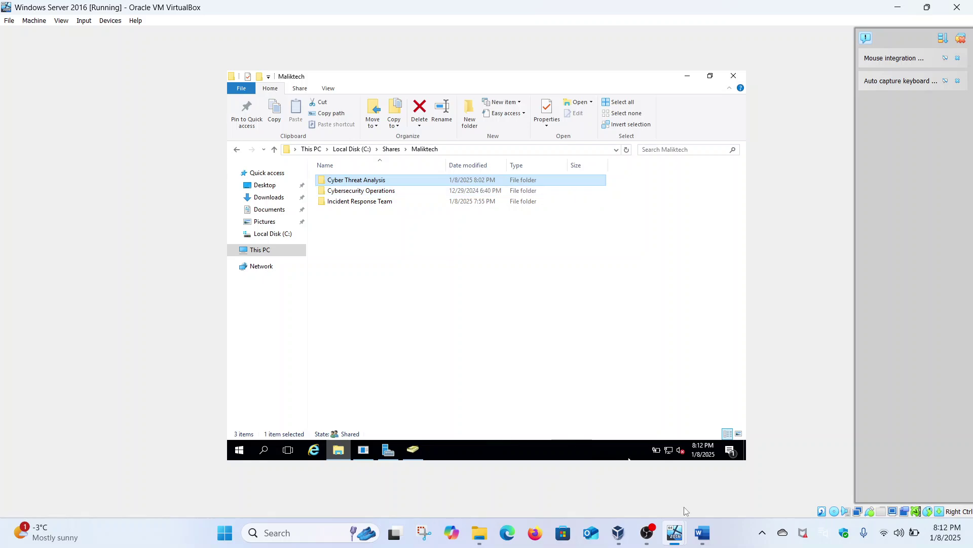
Highlight the Cybersecurity Operations assignment in Word and go back to the Windows Server 2016 VM.
{"action": "left_click", "coordinate": [702, 533]}
{"action": "scroll", "coordinate": [488, 386], "scroll_direction": "up", "scroll_amount": 1}
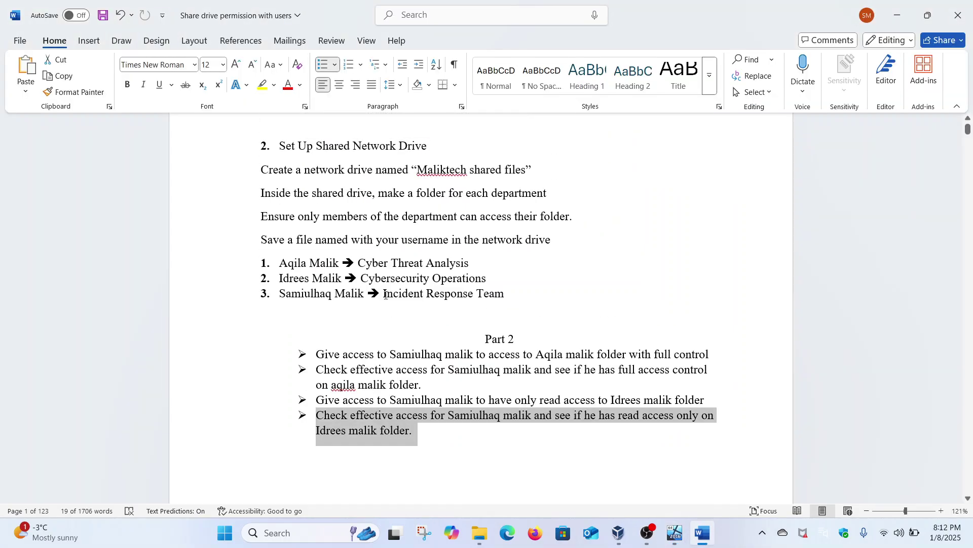
{"action": "left_click_drag", "start_coordinate": [361, 279], "coordinate": [494, 279]}
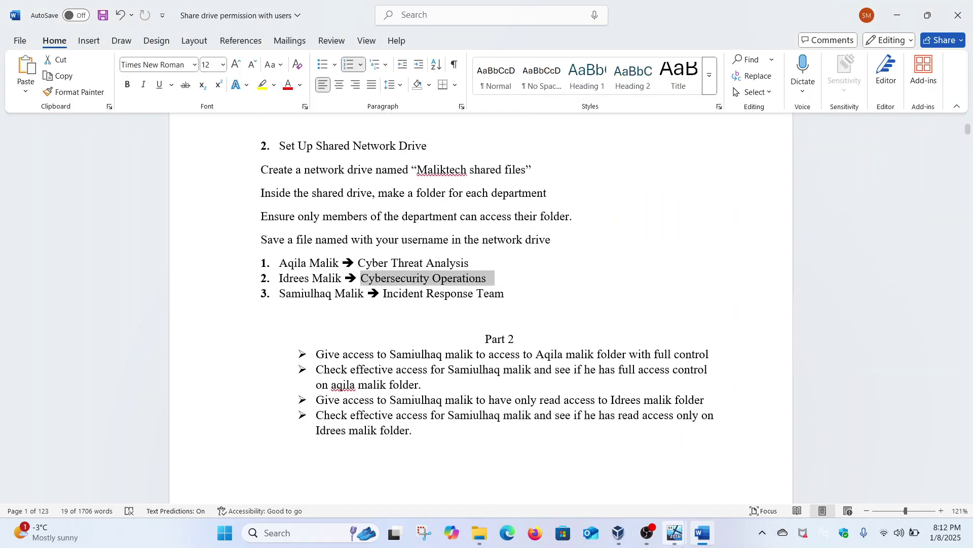
{"action": "mouse_move", "coordinate": [671, 530]}
{"action": "left_click", "coordinate": [606, 469]}
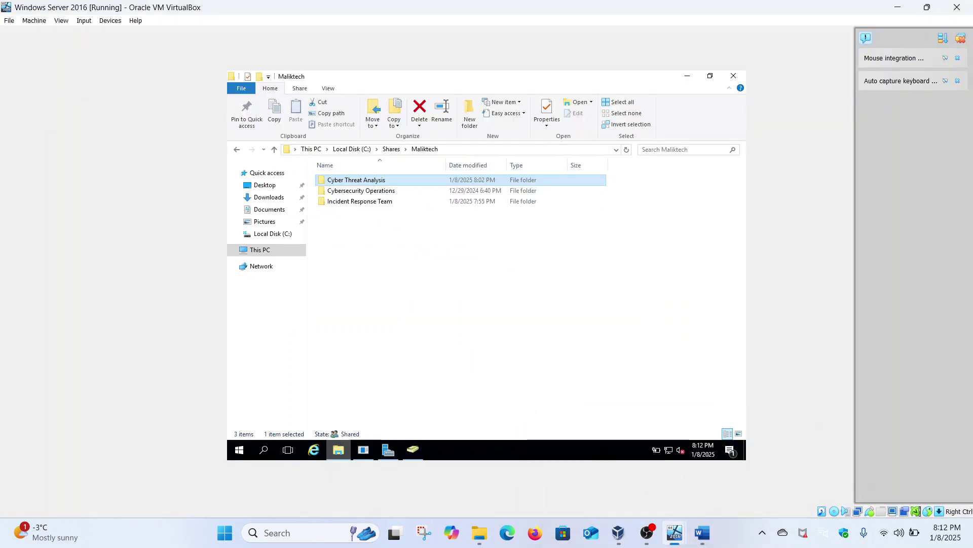
Open Cybersecurity Operations' Advanced Security Settings and start a new permission entry.
{"action": "right_click", "coordinate": [375, 192]}
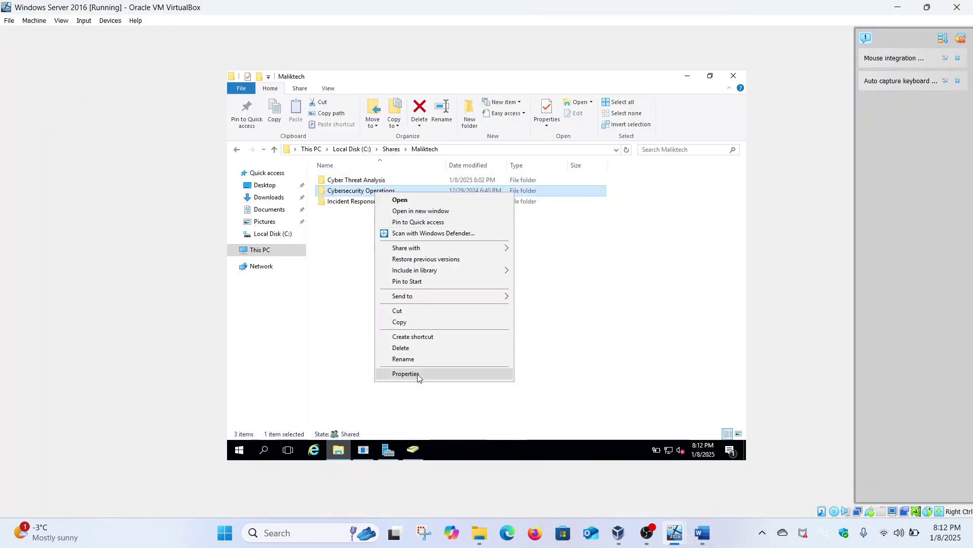
{"action": "left_click", "coordinate": [417, 376]}
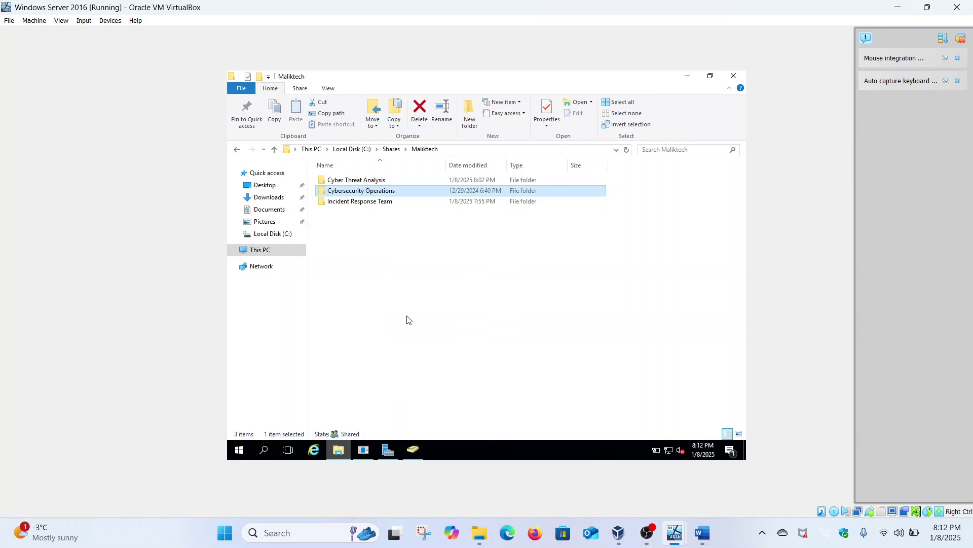
{"action": "left_click", "coordinate": [445, 215]}
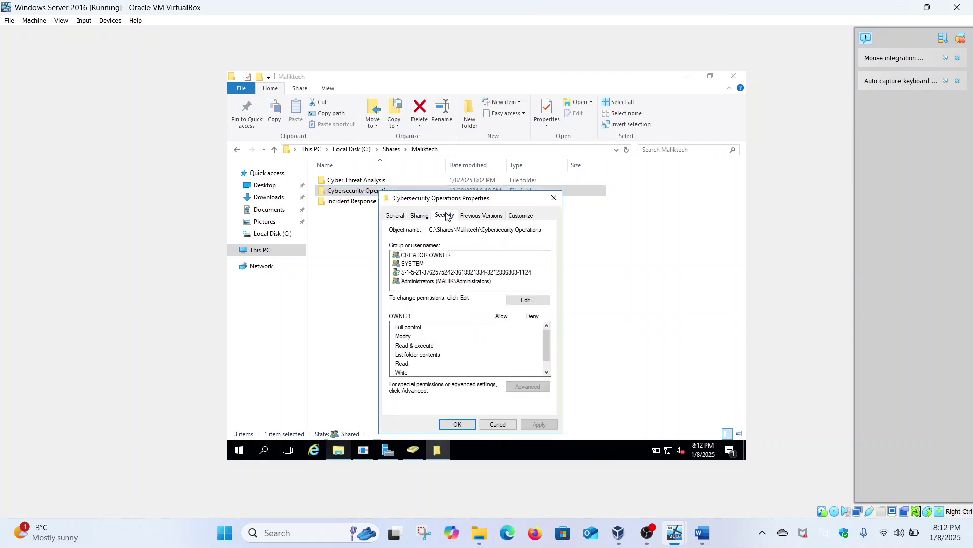
{"action": "left_click", "coordinate": [527, 386]}
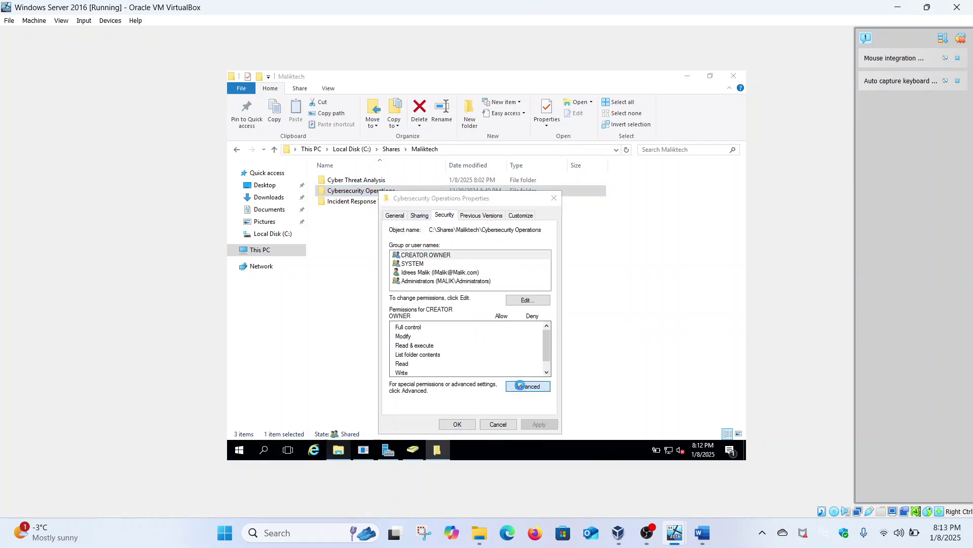
{"action": "left_click", "coordinate": [332, 322]}
Add an Allow Read & execute entry for the domain user and apply it.
{"action": "left_click", "coordinate": [339, 145]}
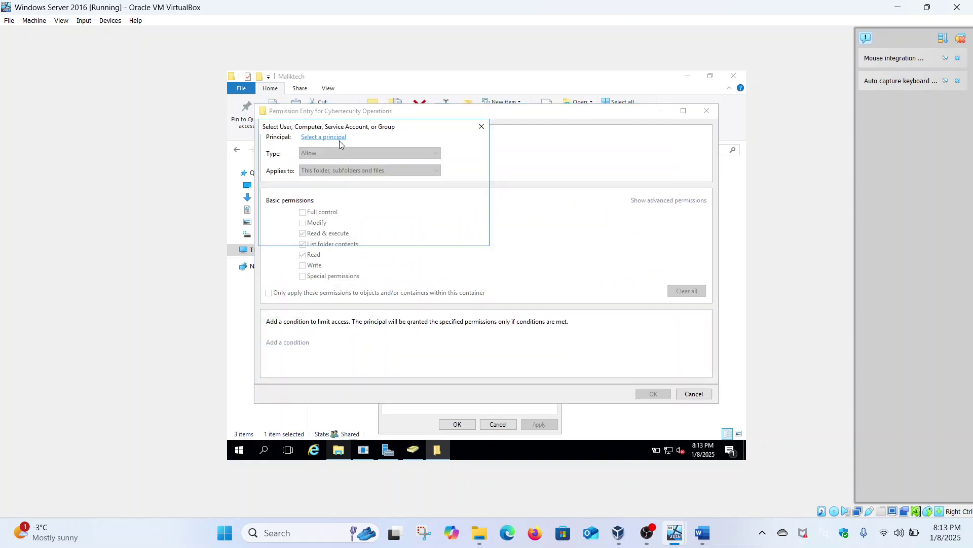
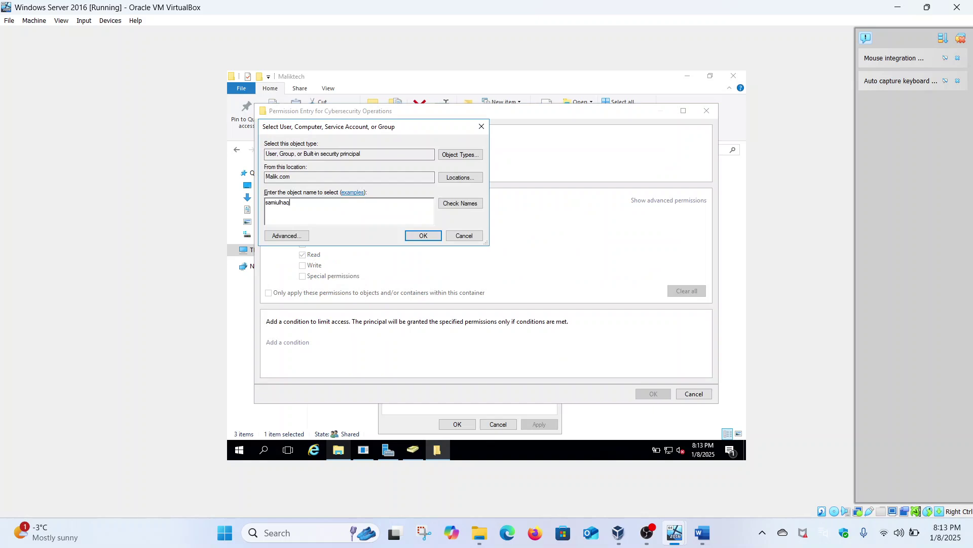
{"action": "left_click", "coordinate": [458, 203]}
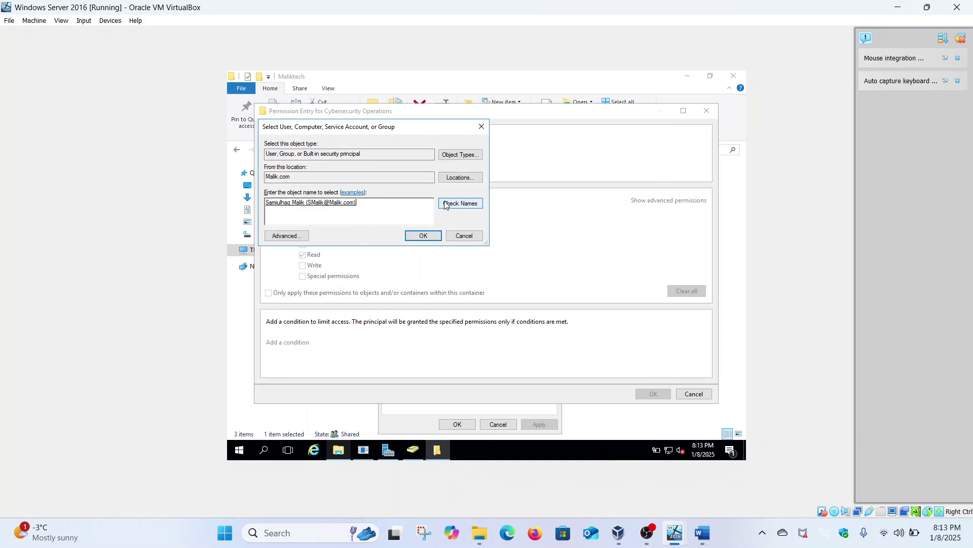
{"action": "left_click", "coordinate": [423, 236]}
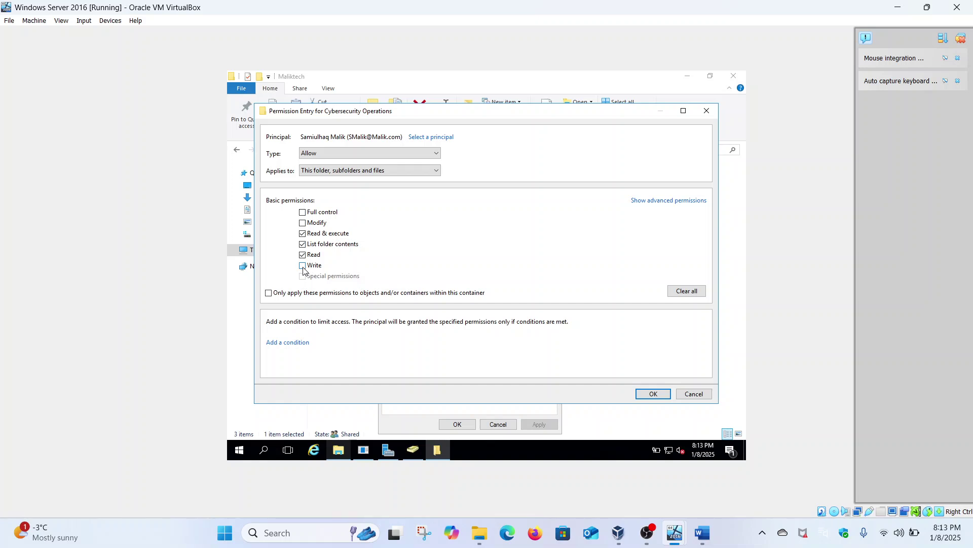
{"action": "left_click", "coordinate": [645, 394]}
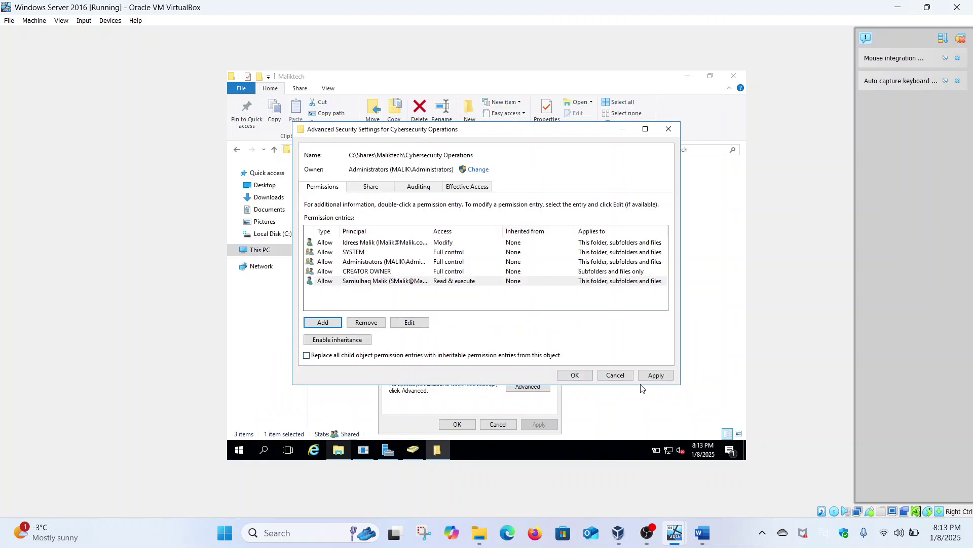
{"action": "left_click", "coordinate": [652, 376]}
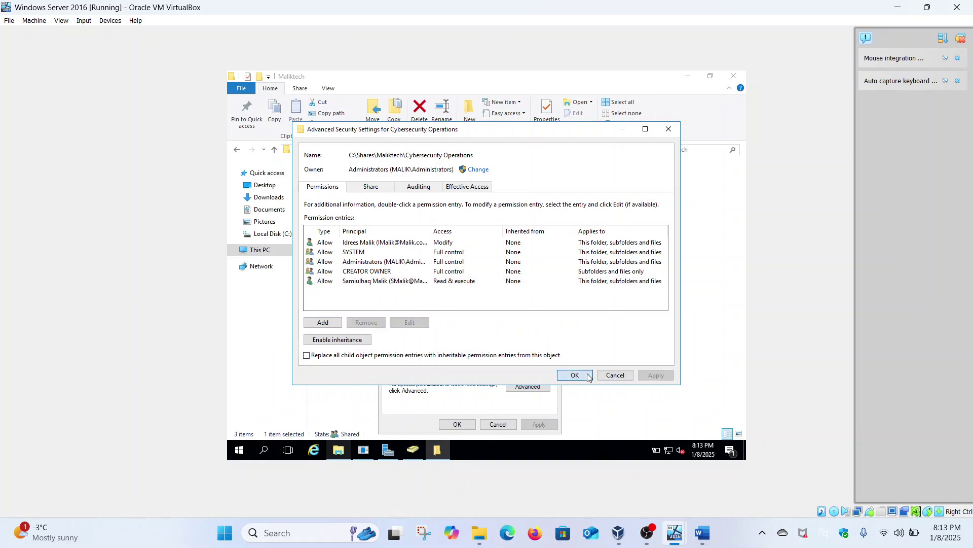
{"action": "left_click", "coordinate": [575, 375]}
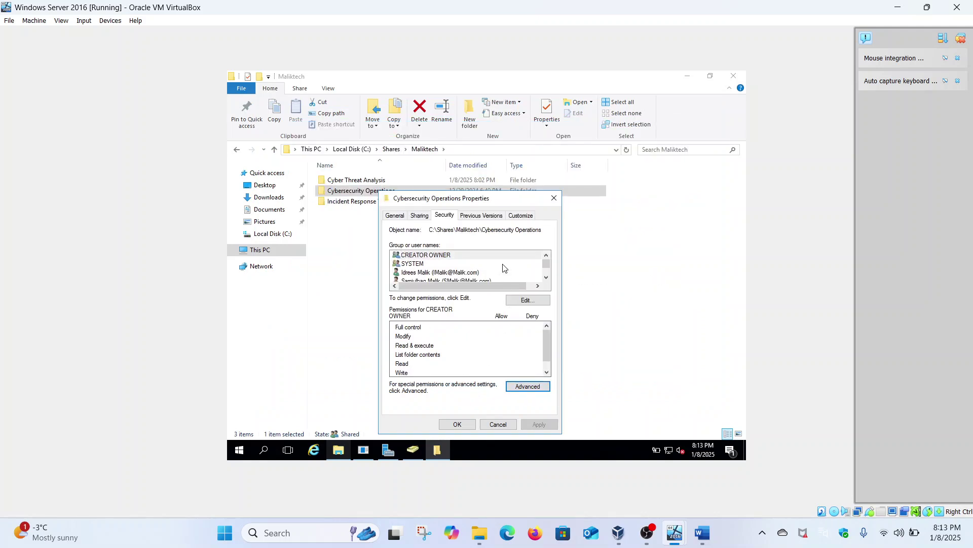
Open the Effective Access tab for Cybersecurity Operations and start entering the user name.
{"action": "left_click", "coordinate": [519, 383]}
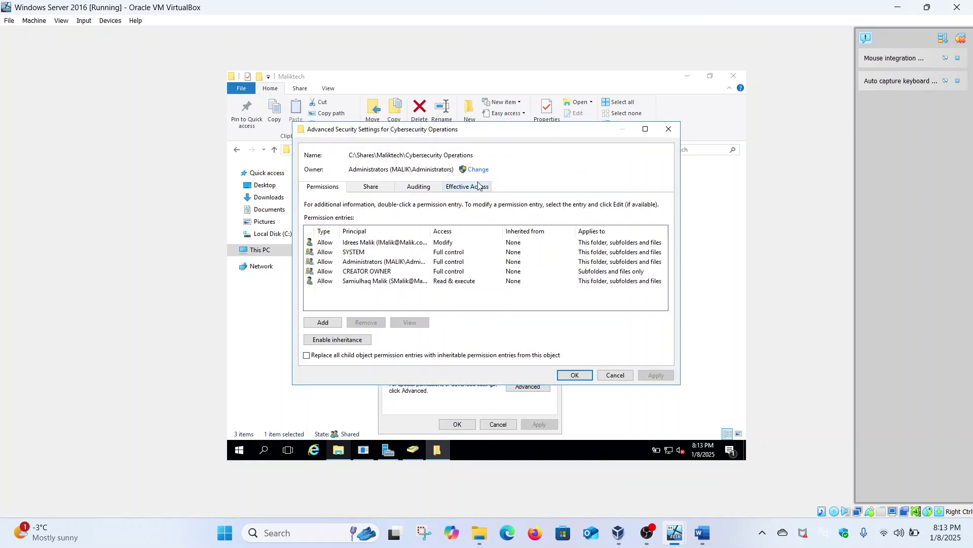
{"action": "left_click", "coordinate": [479, 186]}
{"action": "left_click", "coordinate": [377, 235]}
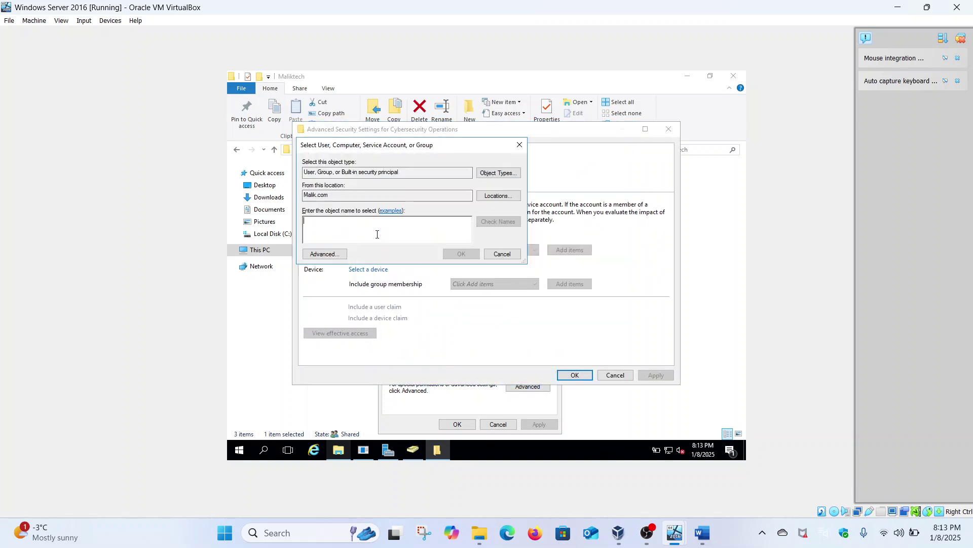
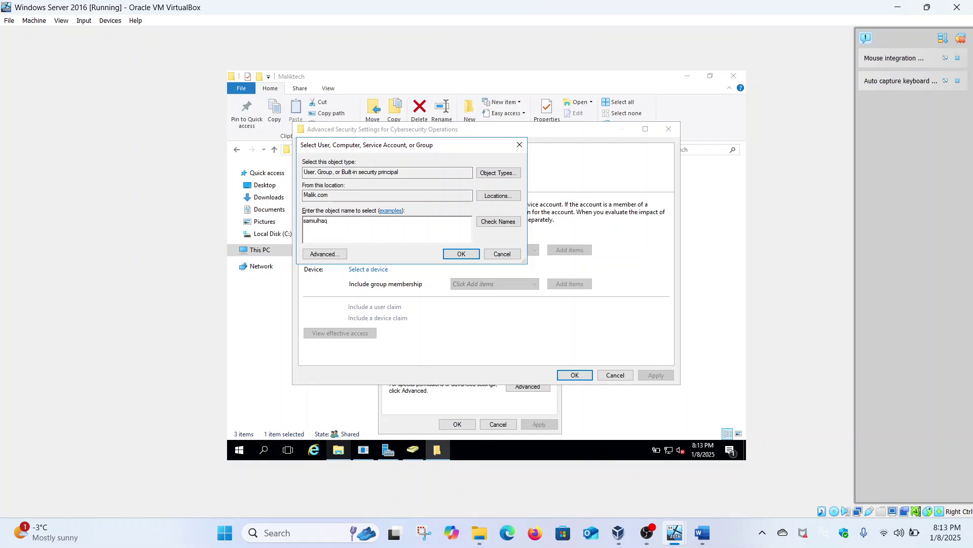
Reread the read-only access check bullet in the Word task document.
{"action": "left_click", "coordinate": [702, 532]}
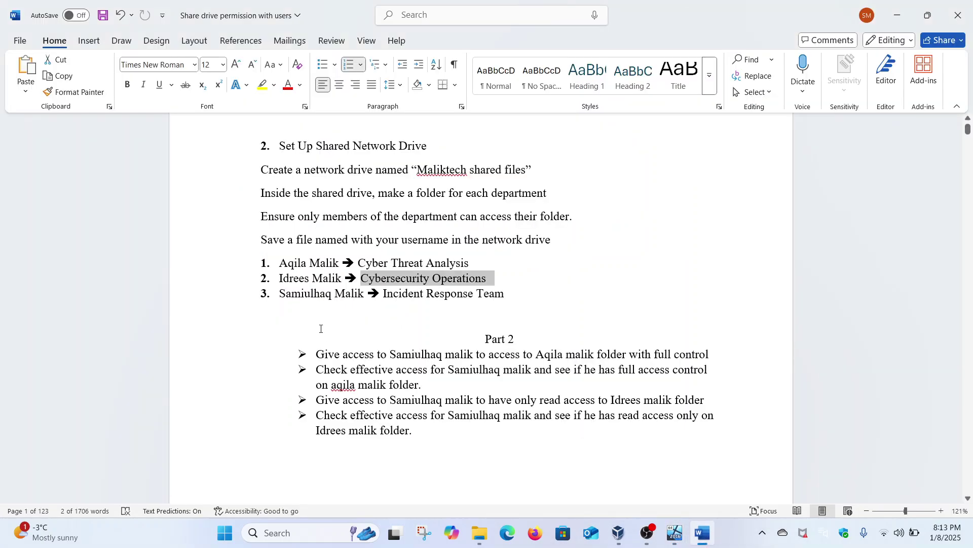
{"action": "left_click_drag", "start_coordinate": [322, 415], "coordinate": [417, 431]}
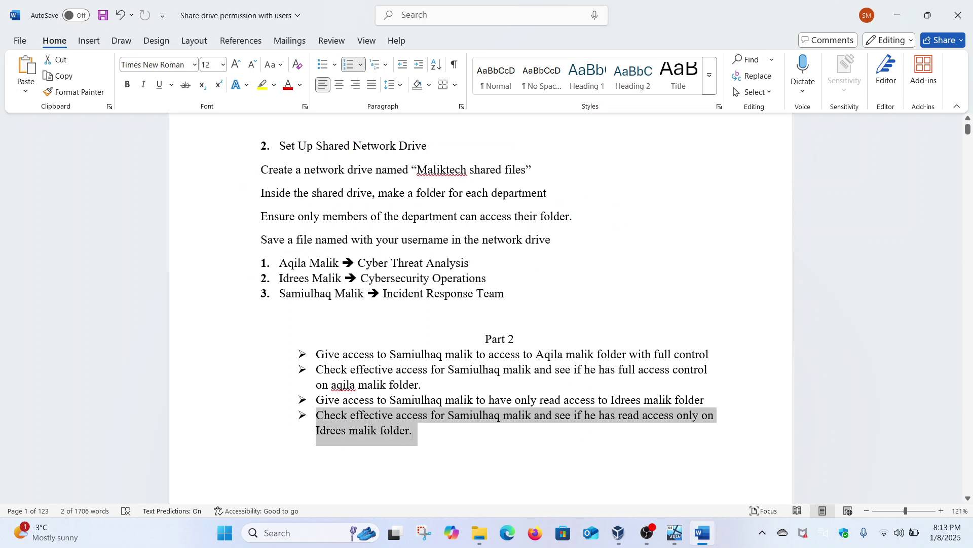
{"action": "left_click", "coordinate": [374, 400]}
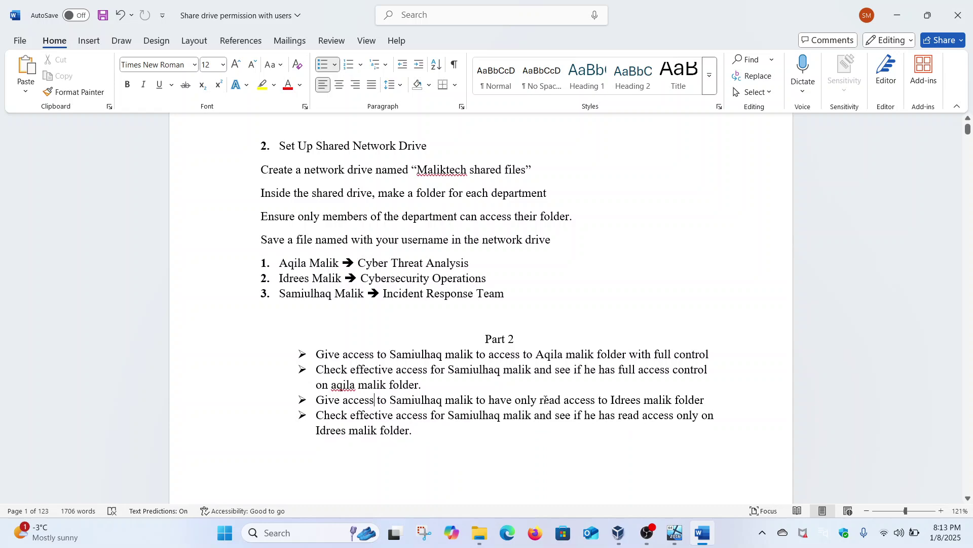
{"action": "mouse_move", "coordinate": [674, 532]}
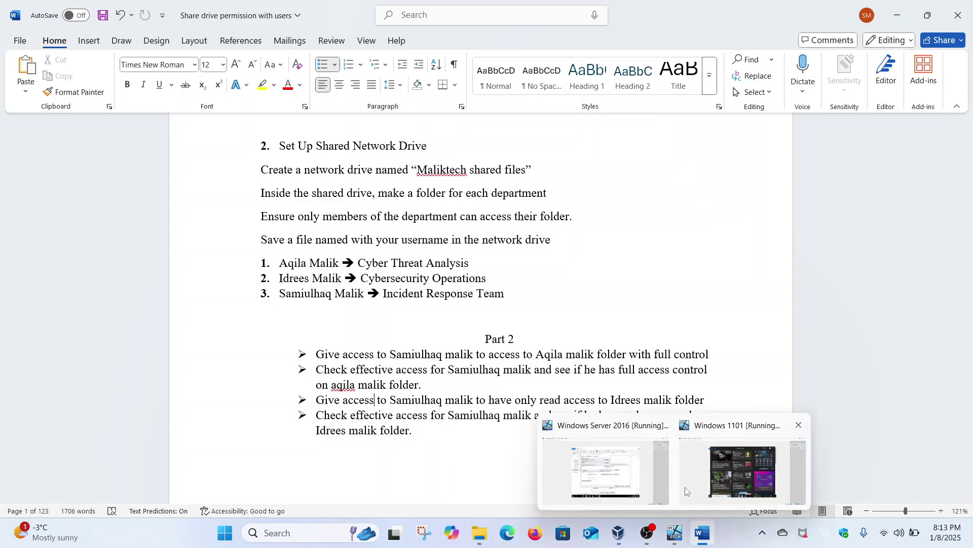
{"action": "left_click", "coordinate": [618, 478]}
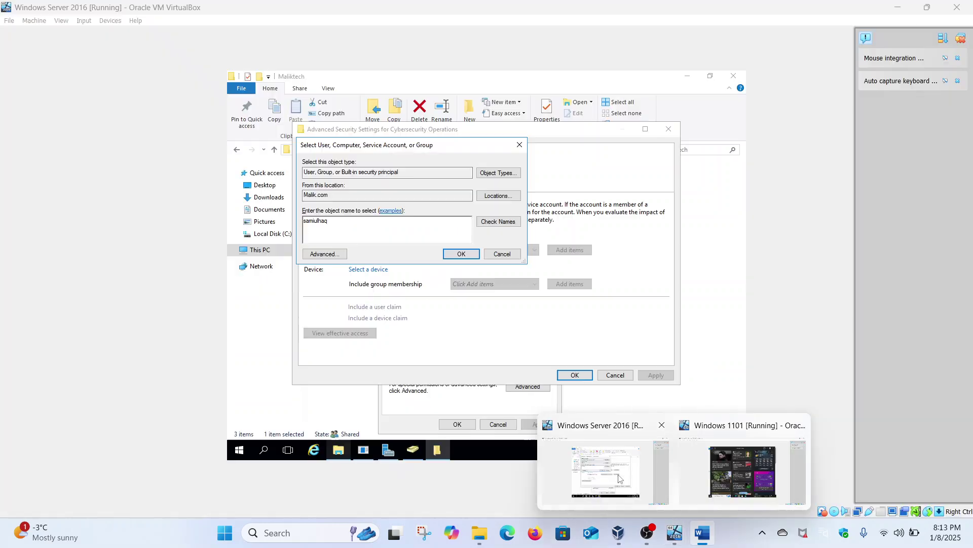
View the user's effective access, confirming read attributes allowed and write attributes denied.
{"action": "left_click", "coordinate": [463, 253]}
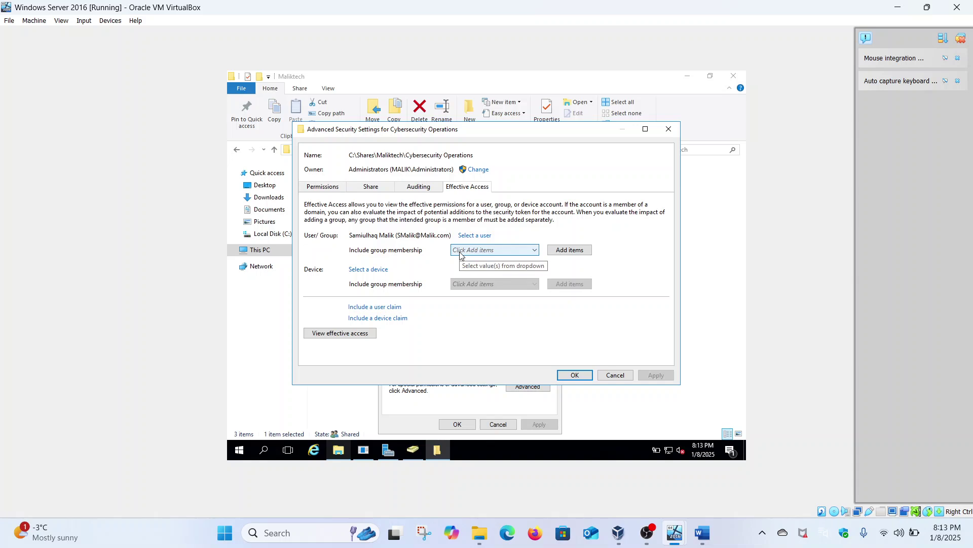
{"action": "left_click", "coordinate": [350, 333]}
{"action": "scroll", "coordinate": [350, 331], "scroll_direction": "down", "scroll_amount": 3}
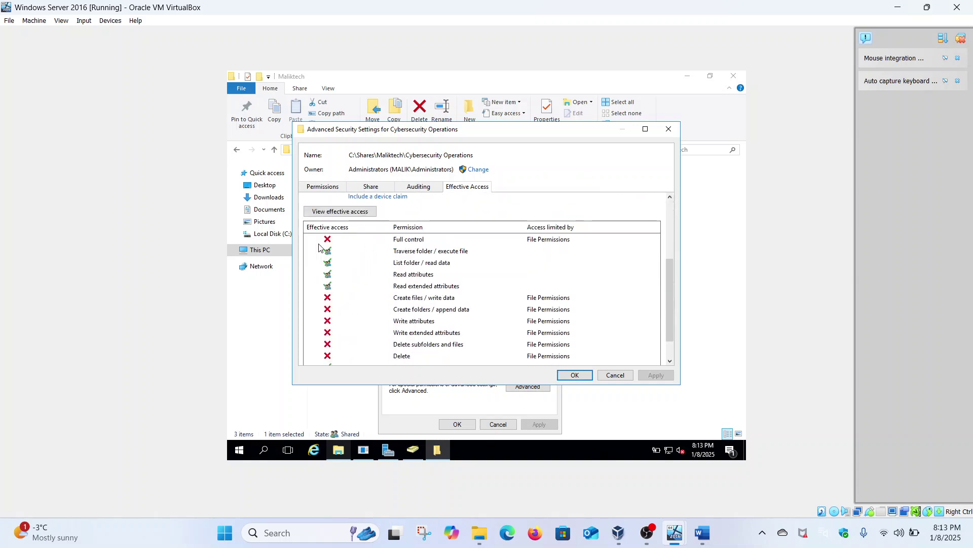
{"action": "scroll", "coordinate": [371, 340], "scroll_direction": "down", "scroll_amount": 1}
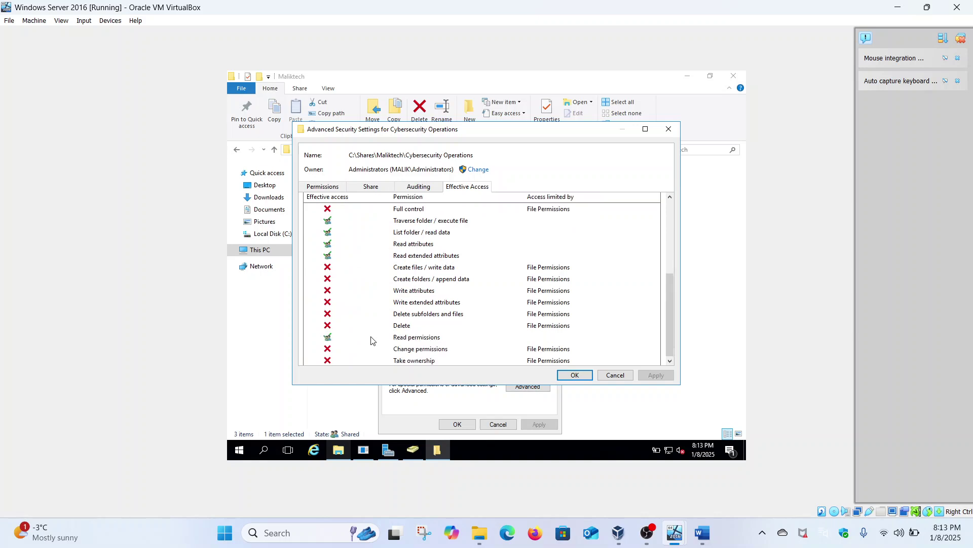
{"action": "left_click", "coordinate": [409, 257]}
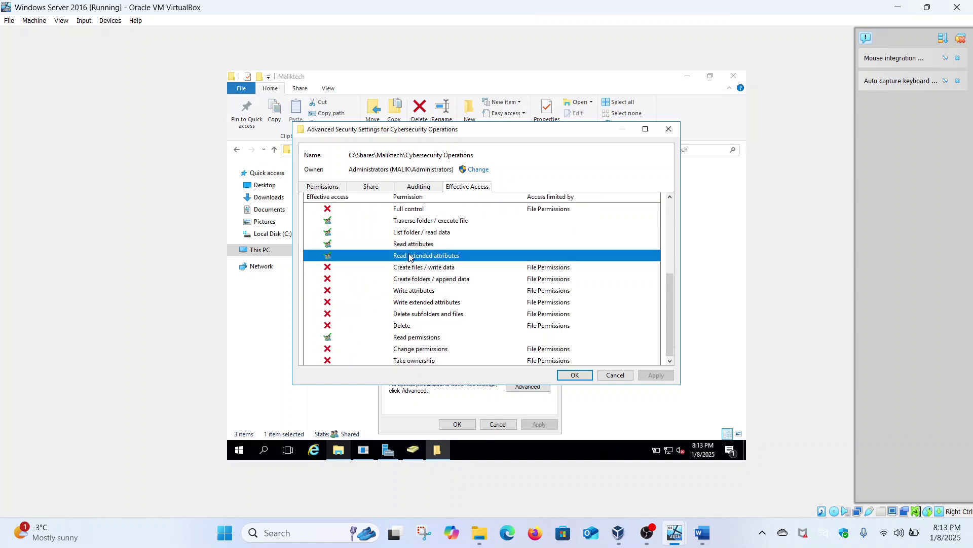
{"action": "left_click", "coordinate": [411, 246]}
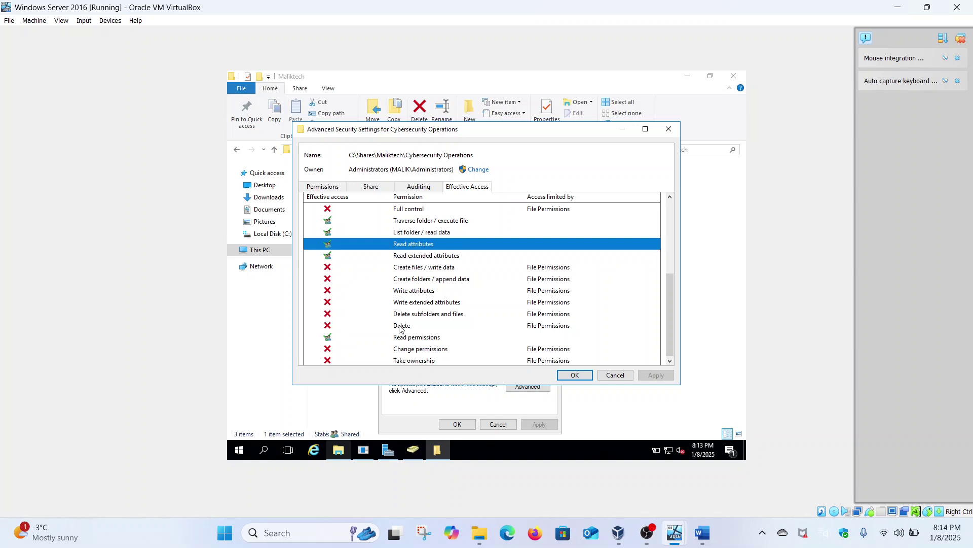
{"action": "scroll", "coordinate": [400, 328], "scroll_direction": "down", "scroll_amount": 1}
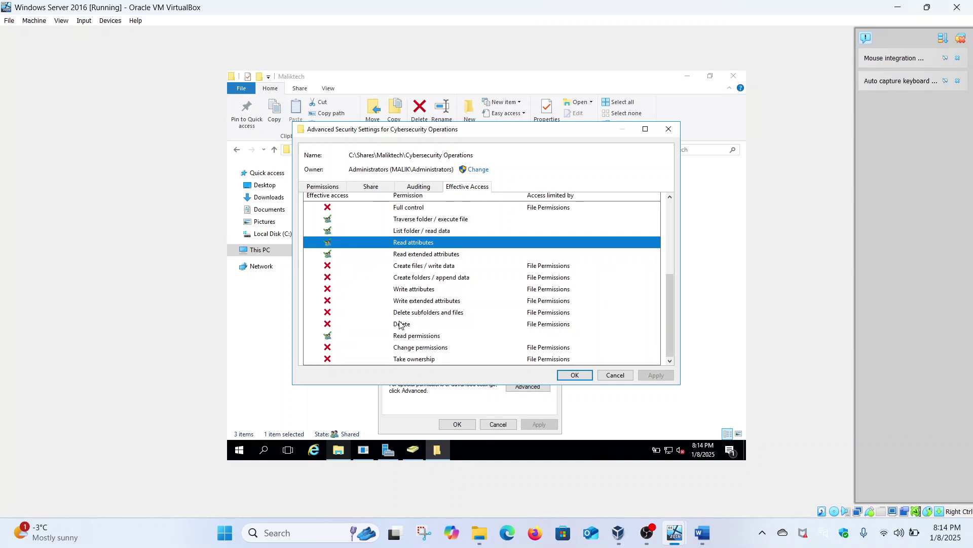
{"action": "left_click", "coordinate": [405, 290]}
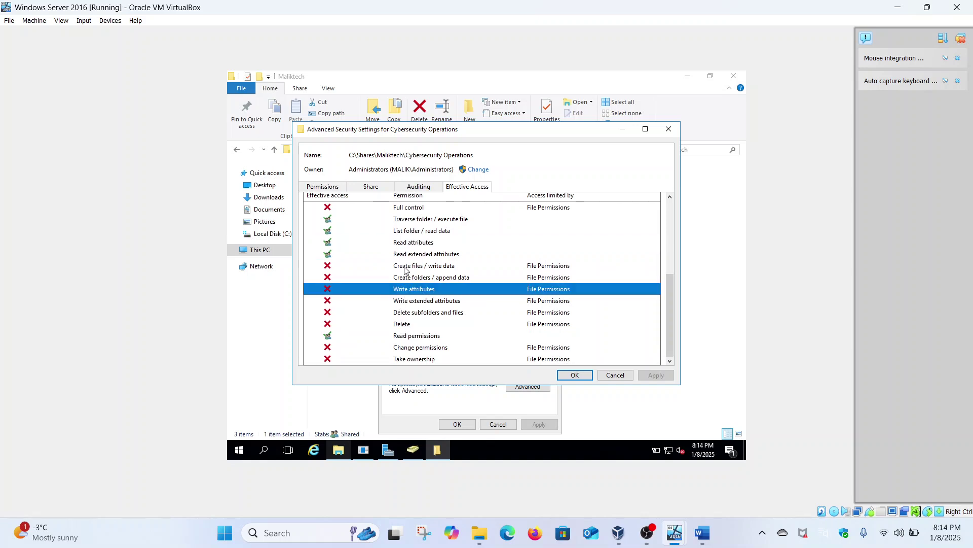
{"action": "scroll", "coordinate": [406, 261], "scroll_direction": "up", "scroll_amount": 1}
{"action": "scroll", "coordinate": [406, 261], "scroll_direction": "down", "scroll_amount": 1}
{"action": "left_click", "coordinate": [575, 375]}
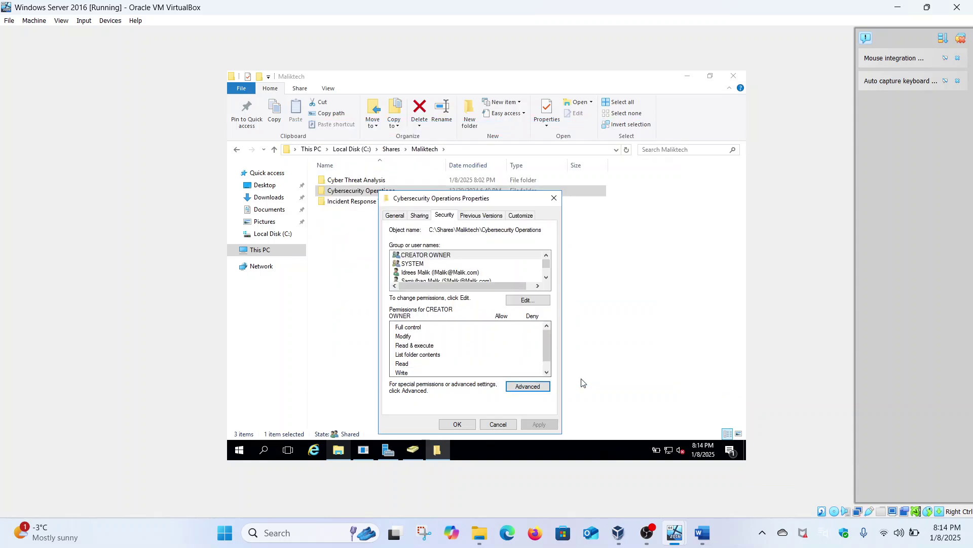
Close the Cybersecurity Operations Properties and sign out of the Windows 11 client VM.
{"action": "left_click", "coordinate": [457, 424]}
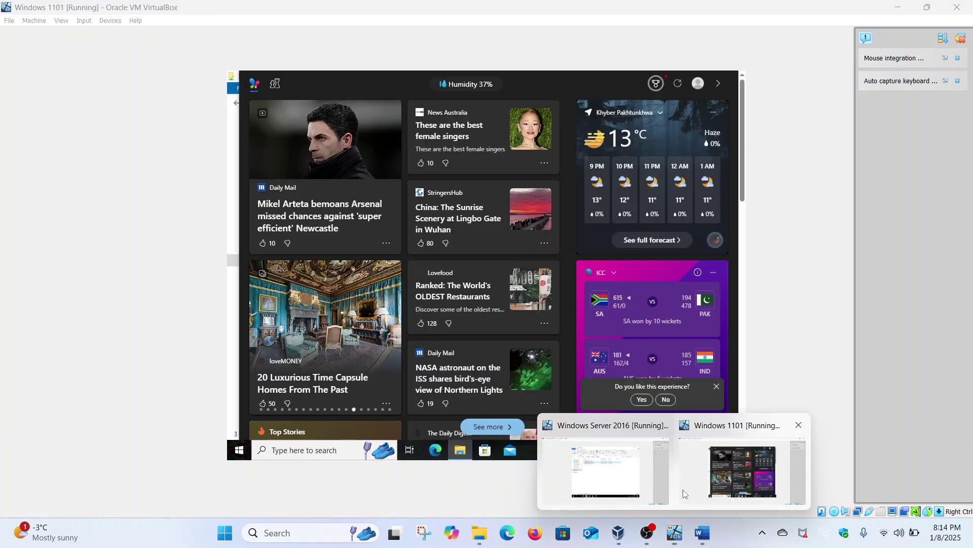
{"action": "left_click", "coordinate": [683, 488]}
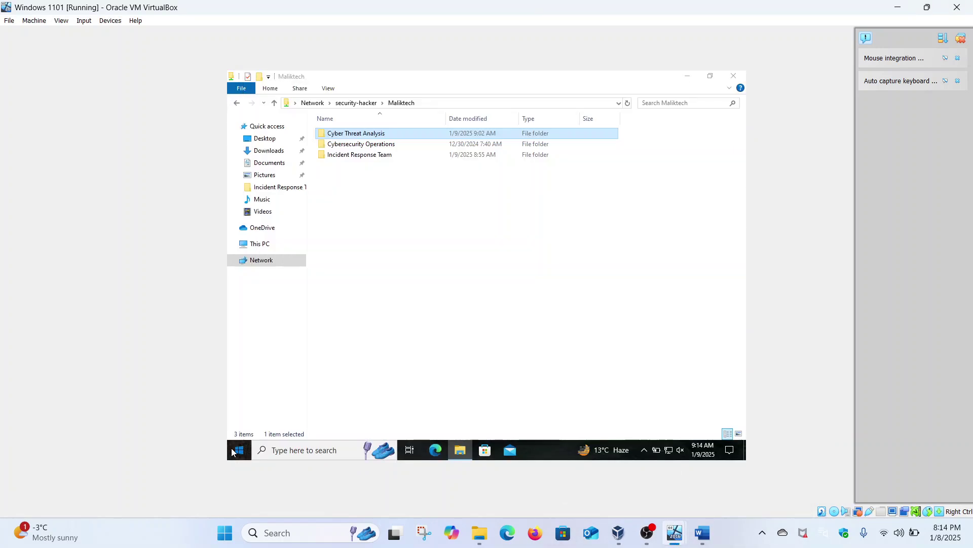
{"action": "left_click", "coordinate": [237, 444]}
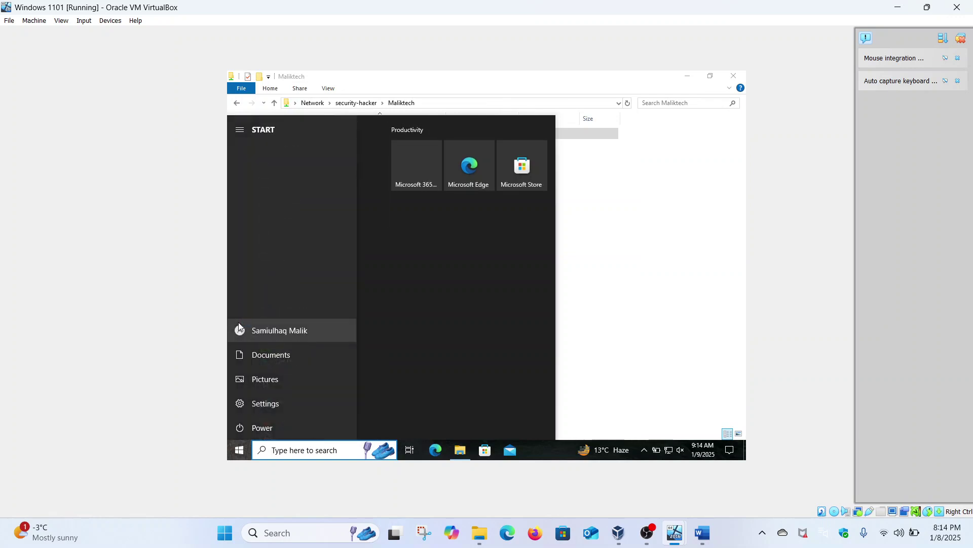
{"action": "left_click", "coordinate": [240, 329]}
{"action": "left_click", "coordinate": [257, 286]}
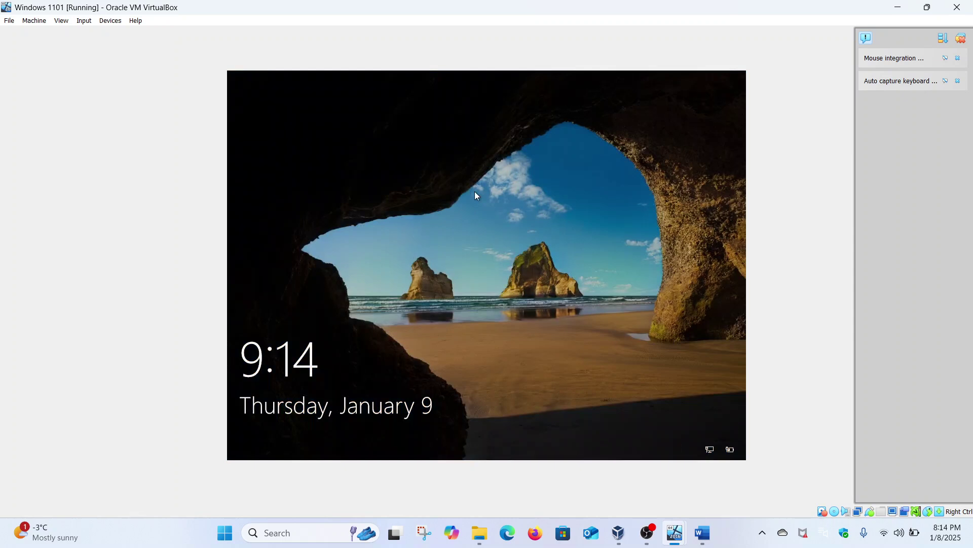
Sign back in to the Windows 11 client with the account password.
{"action": "left_click", "coordinate": [475, 192]}
{"action": "type", "text": "**********"}
{"action": "key", "text": "Return"}
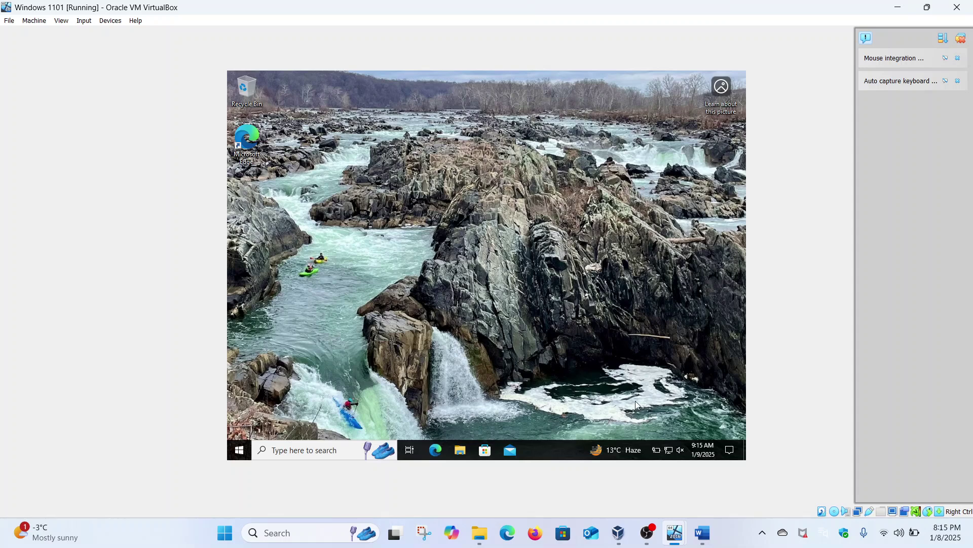
{"action": "left_click", "coordinate": [700, 530]}
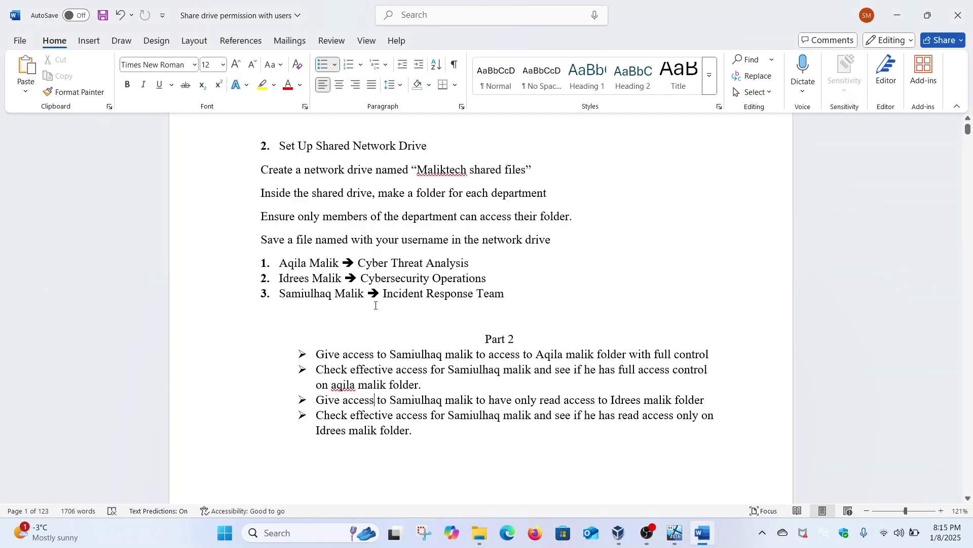
{"action": "mouse_move", "coordinate": [674, 542]}
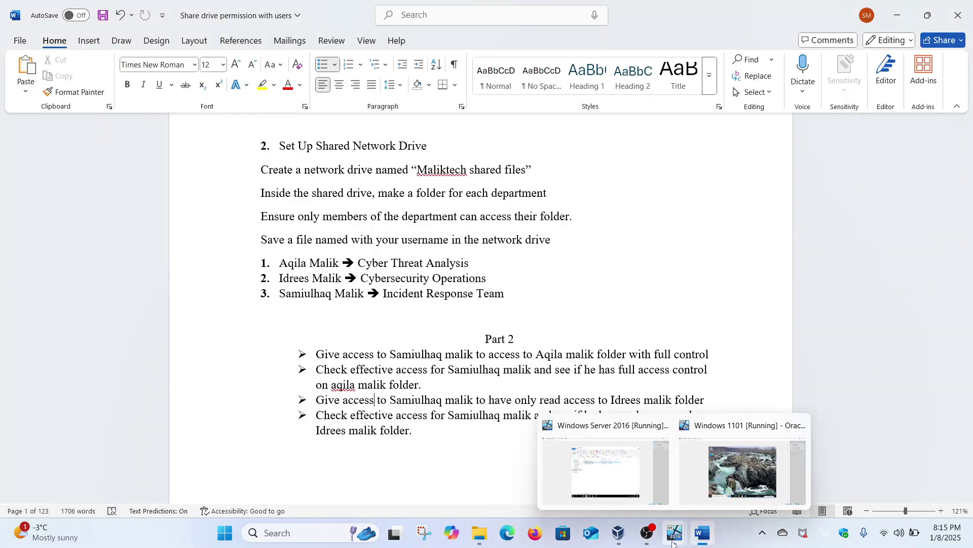
{"action": "left_click", "coordinate": [713, 477]}
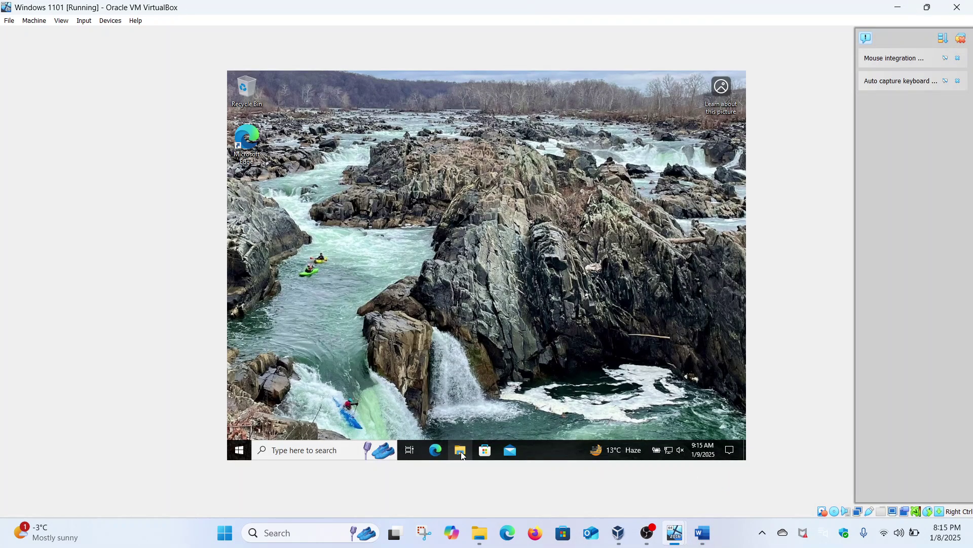
Browse to \\security-hacker's Maliktech share and confirm Cyber Threat Analysis again returns a Network Error.
{"action": "left_click", "coordinate": [460, 451]}
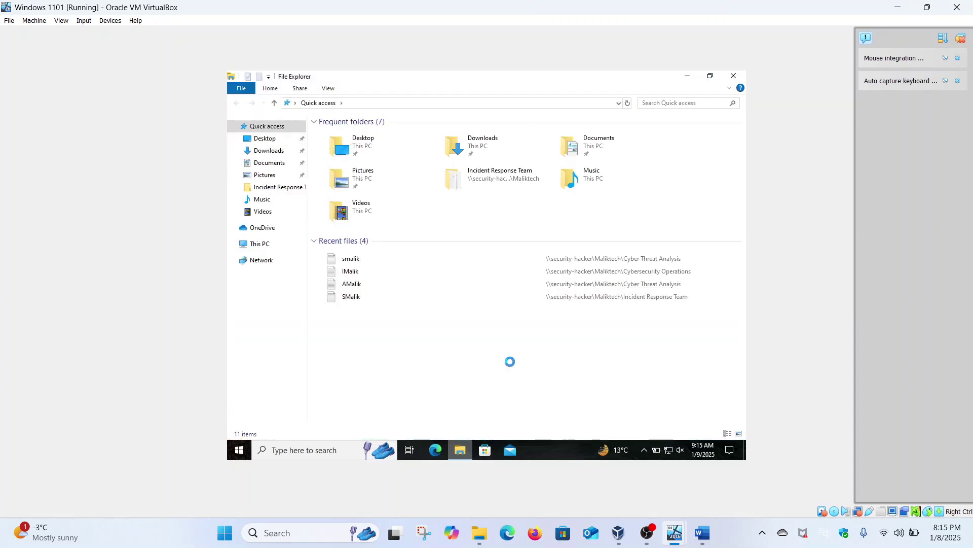
{"action": "left_click", "coordinate": [366, 102]}
{"action": "type", "text": "\\\\sec"}
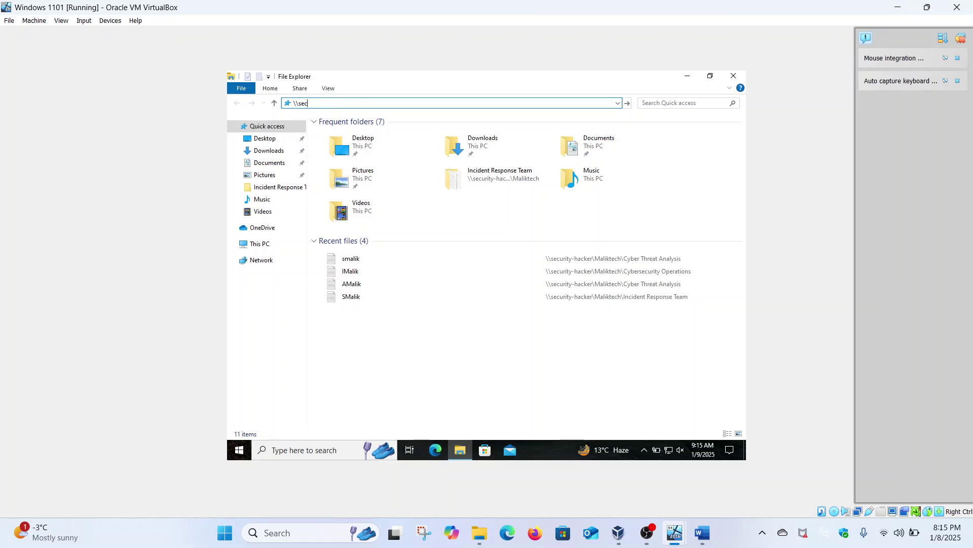
{"action": "type", "text": "urity-hacer"}
{"action": "key", "text": "Return"}
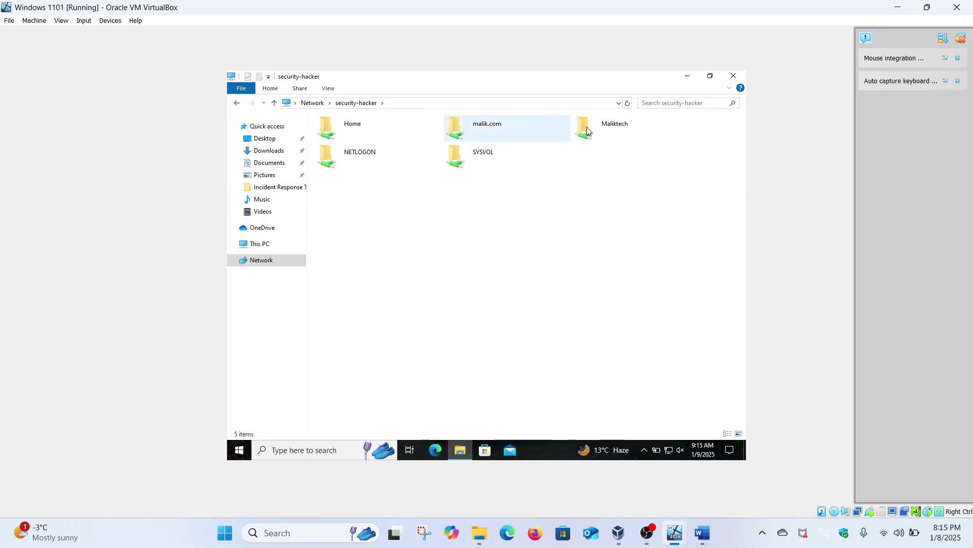
{"action": "left_click", "coordinate": [587, 132]}
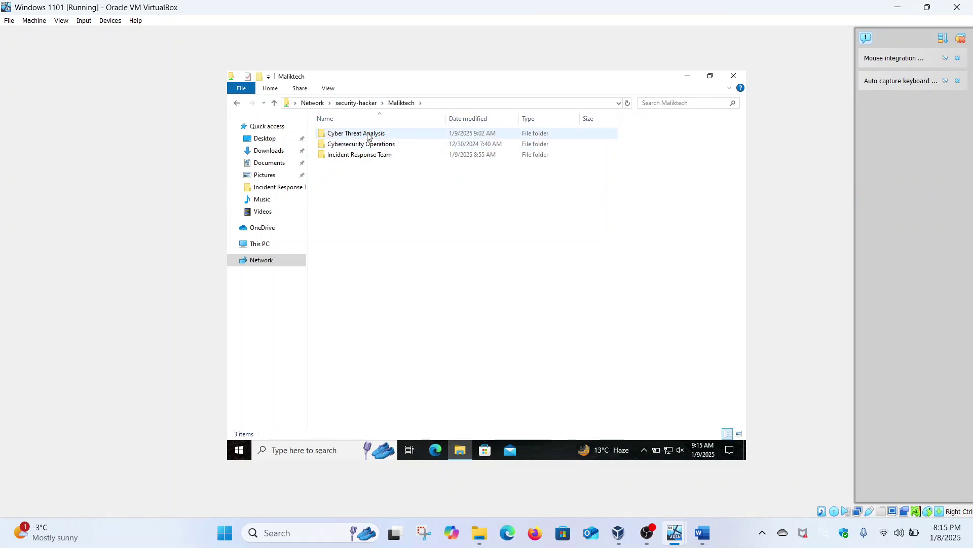
{"action": "left_click", "coordinate": [367, 134]}
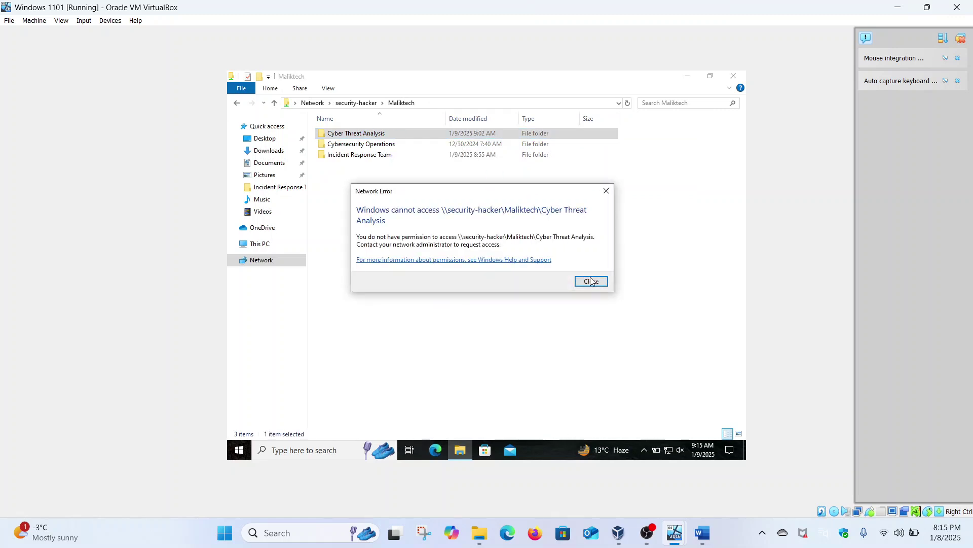
{"action": "left_click", "coordinate": [591, 281]}
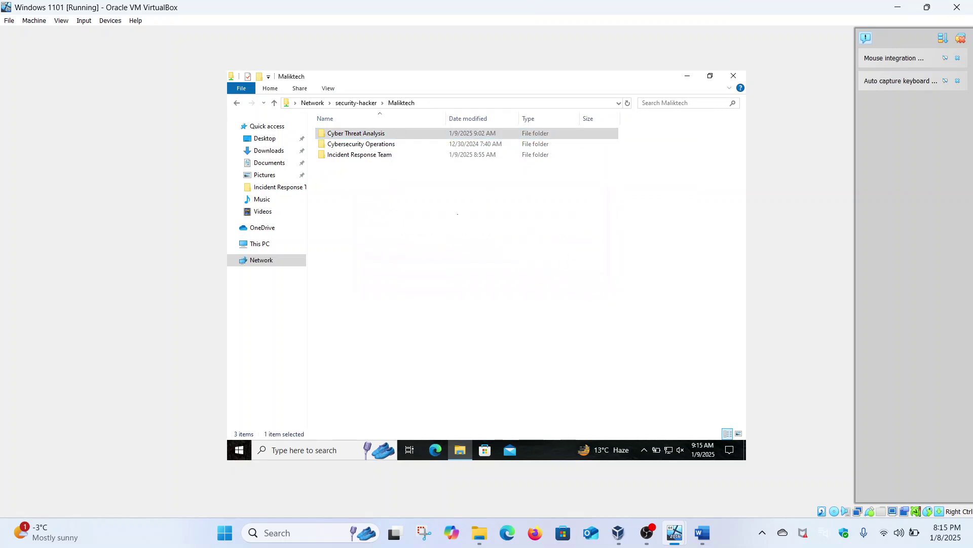
Create a New Text Document in the Incident Response Team folder.
{"action": "double_click", "coordinate": [378, 155]}
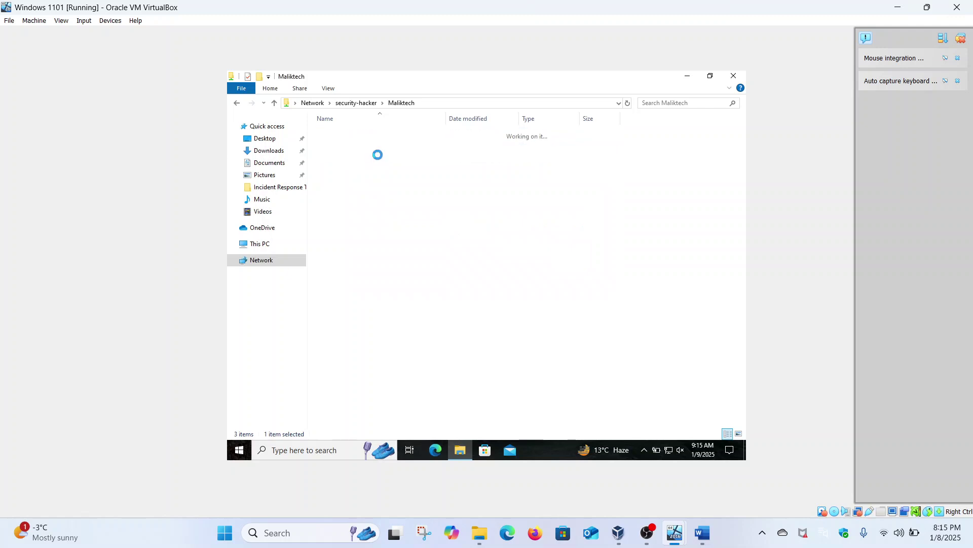
{"action": "right_click", "coordinate": [376, 245]}
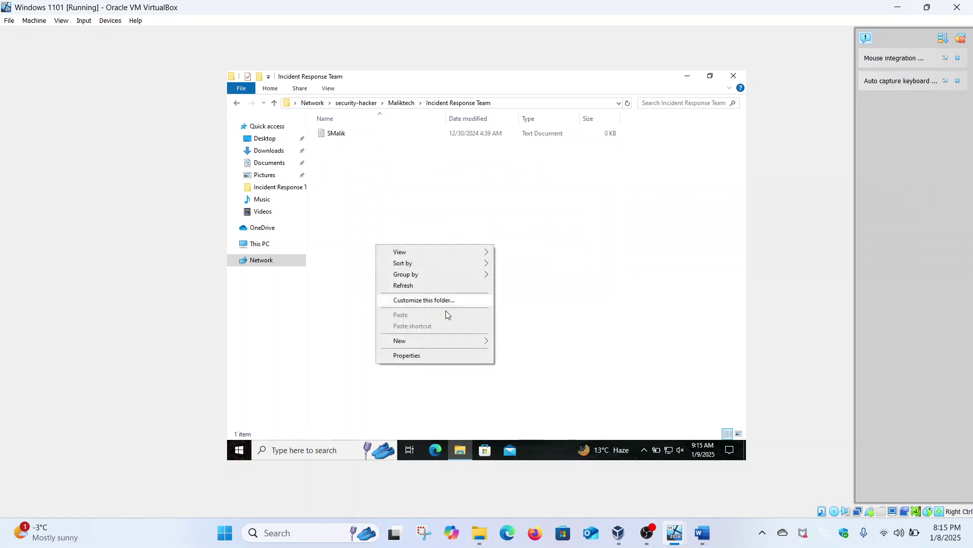
{"action": "mouse_move", "coordinate": [435, 341]}
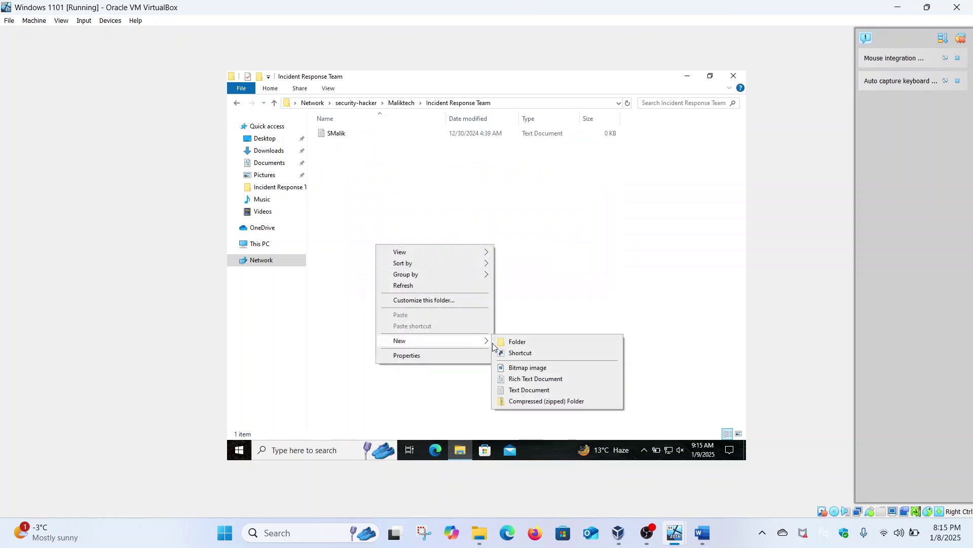
{"action": "left_click", "coordinate": [523, 391]}
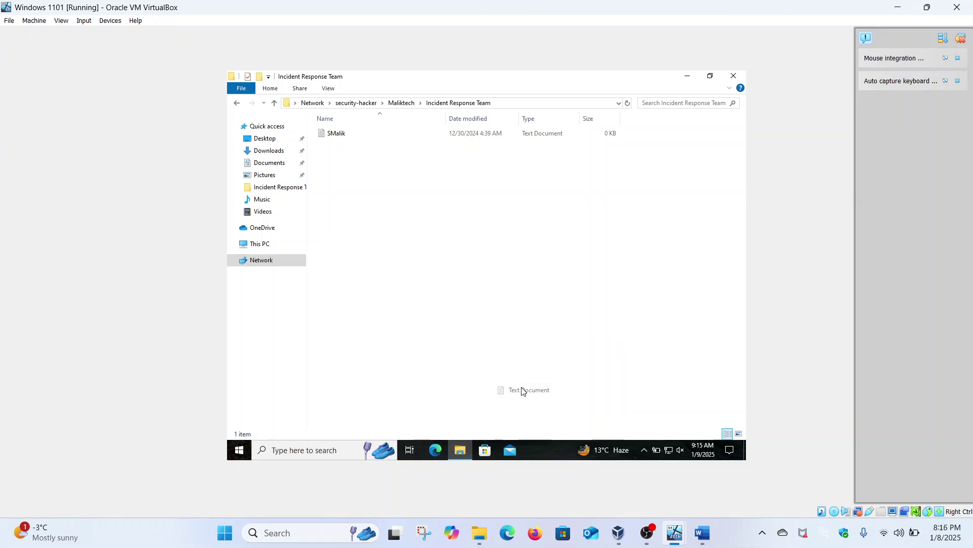
{"action": "left_click", "coordinate": [566, 264]}
Permanently delete the test New Text Document and go back to Maliktech.
{"action": "left_click", "coordinate": [369, 134]}
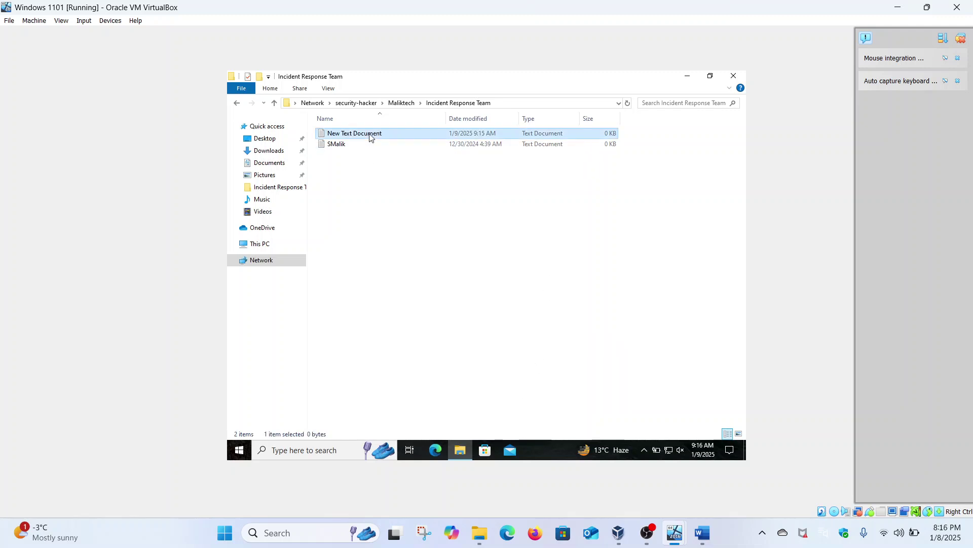
{"action": "key", "text": "shift+F10"}
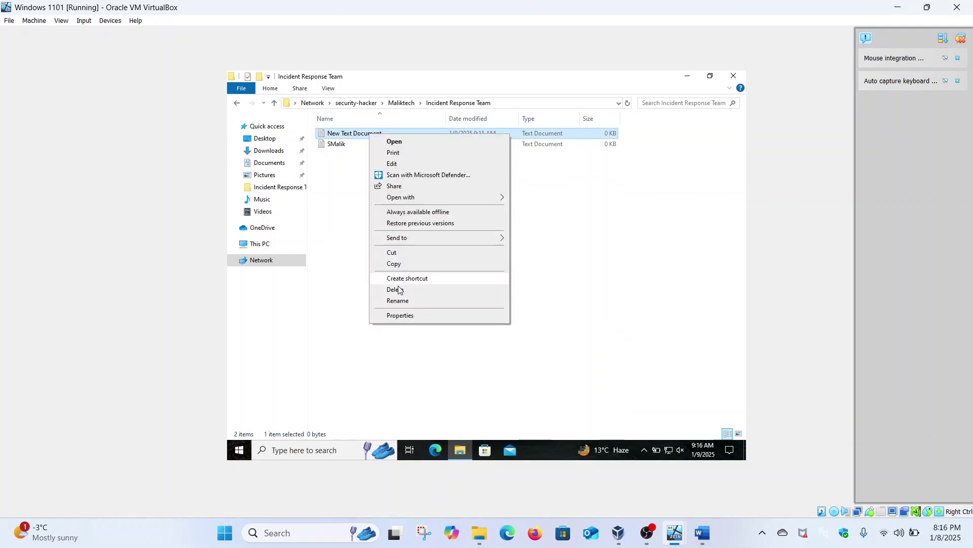
{"action": "left_click", "coordinate": [398, 289]}
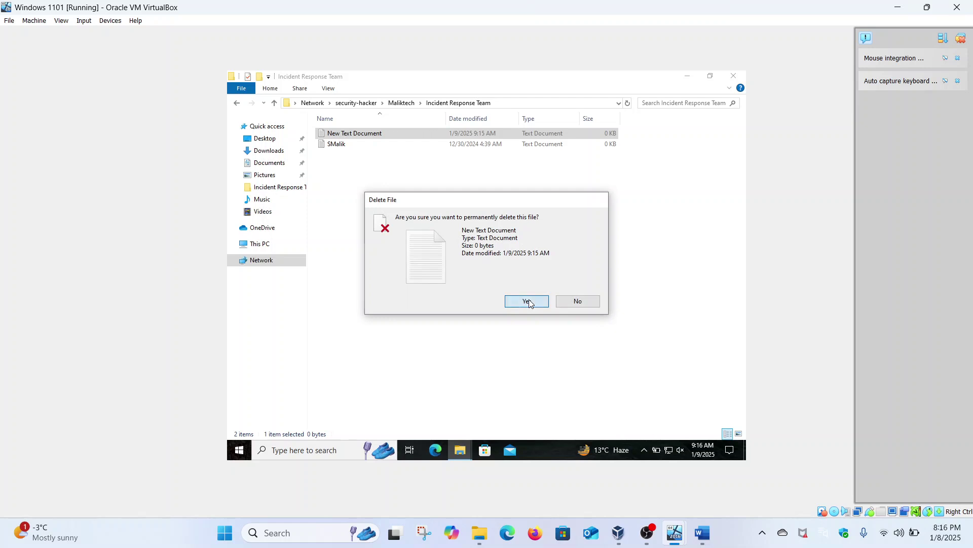
{"action": "left_click", "coordinate": [527, 302]}
{"action": "left_click", "coordinate": [237, 103]}
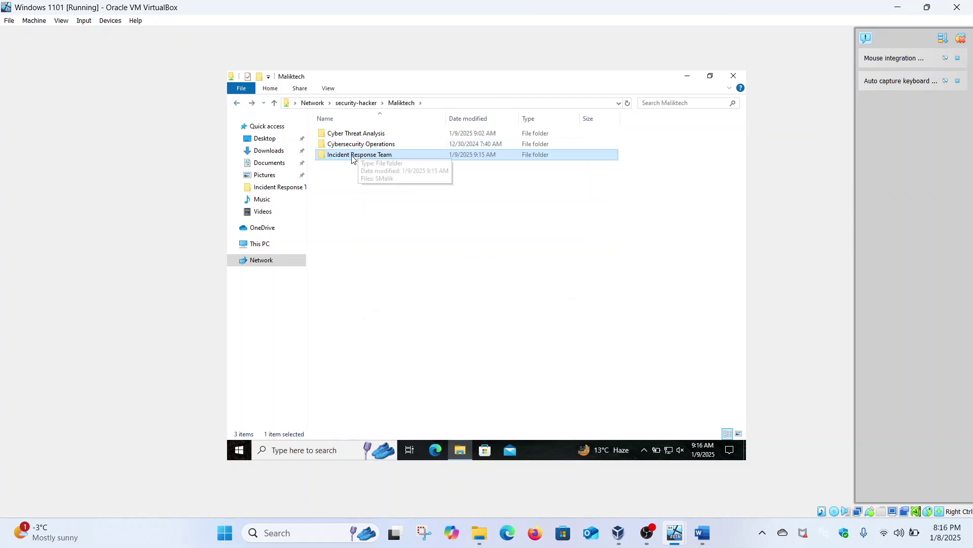
Try deleting the existing text file in Cybersecurity Operations and get File Access Denied.
{"action": "left_click", "coordinate": [361, 145]}
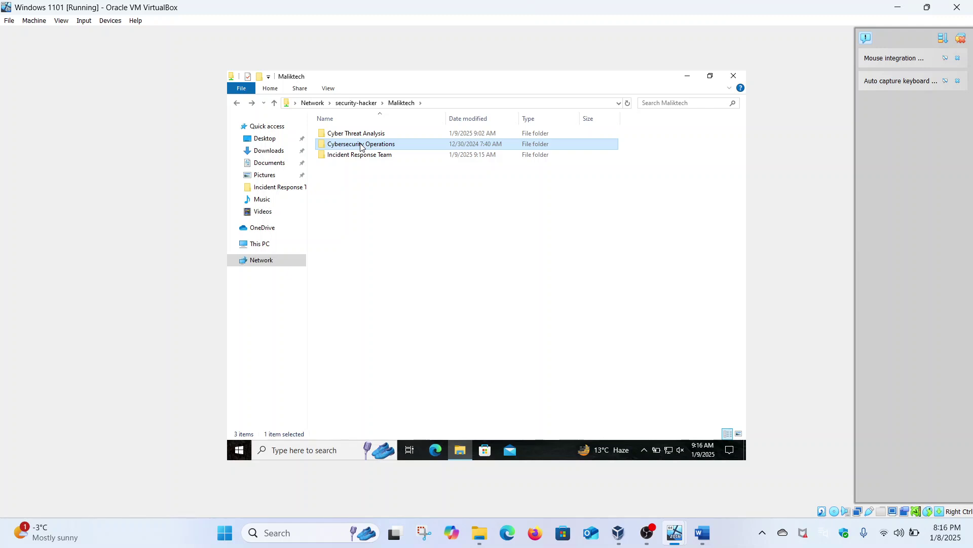
{"action": "double_click", "coordinate": [361, 145]}
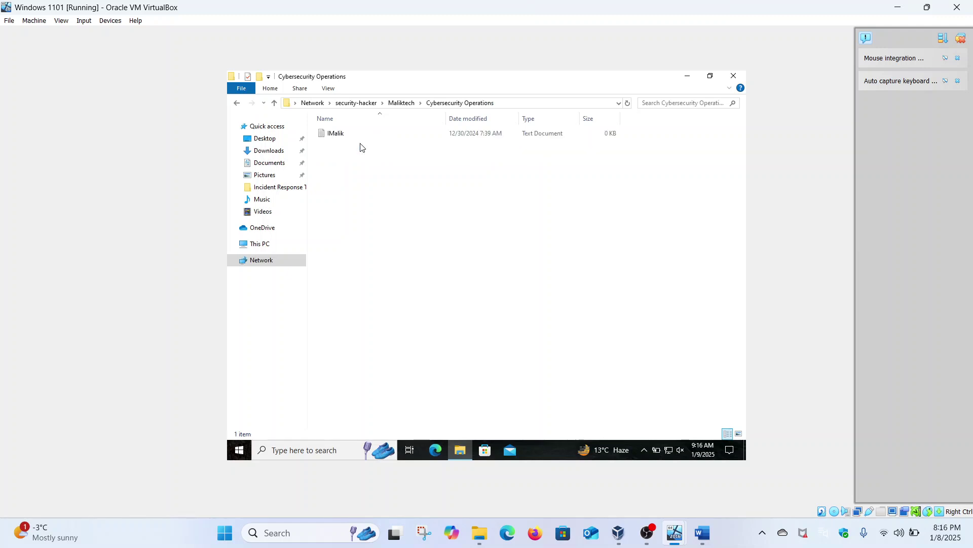
{"action": "right_click", "coordinate": [345, 134]}
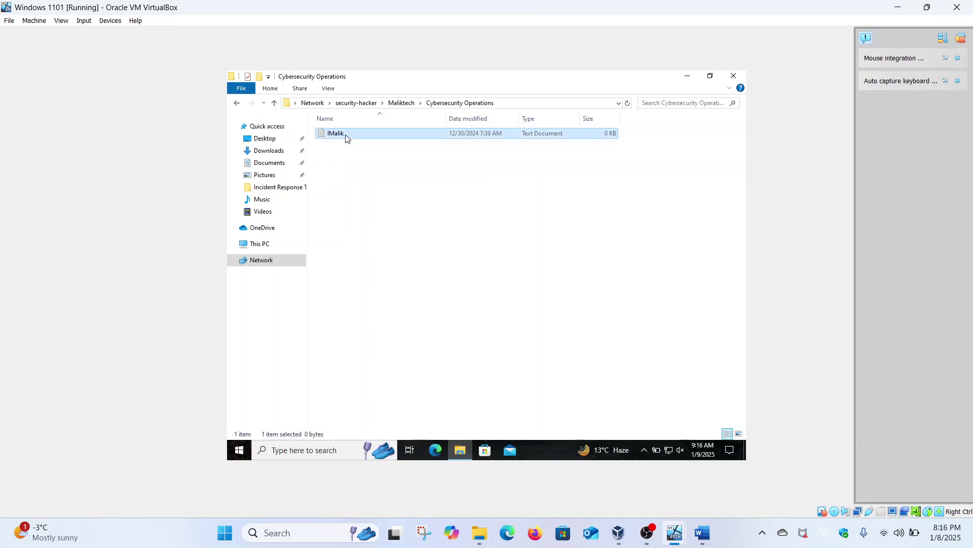
{"action": "left_click", "coordinate": [372, 290]}
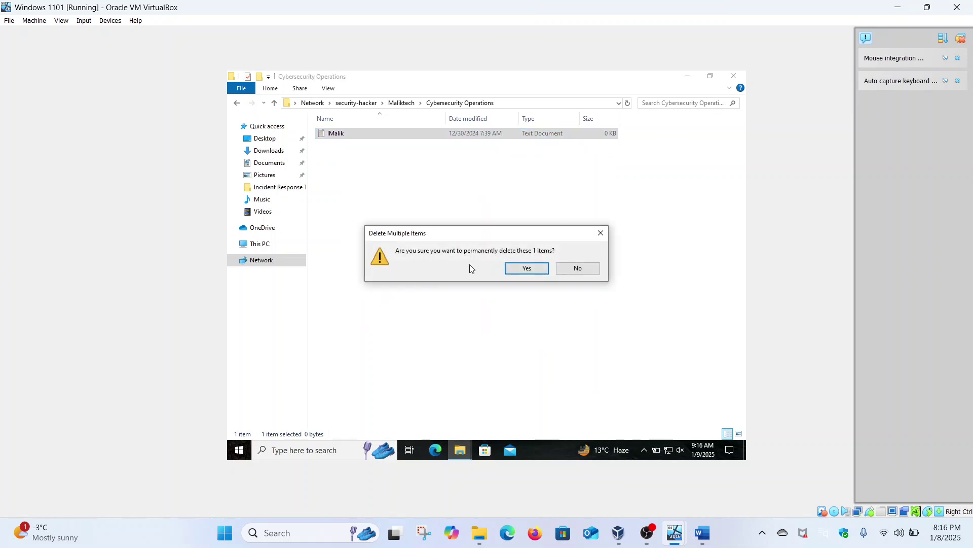
{"action": "left_click", "coordinate": [511, 267]}
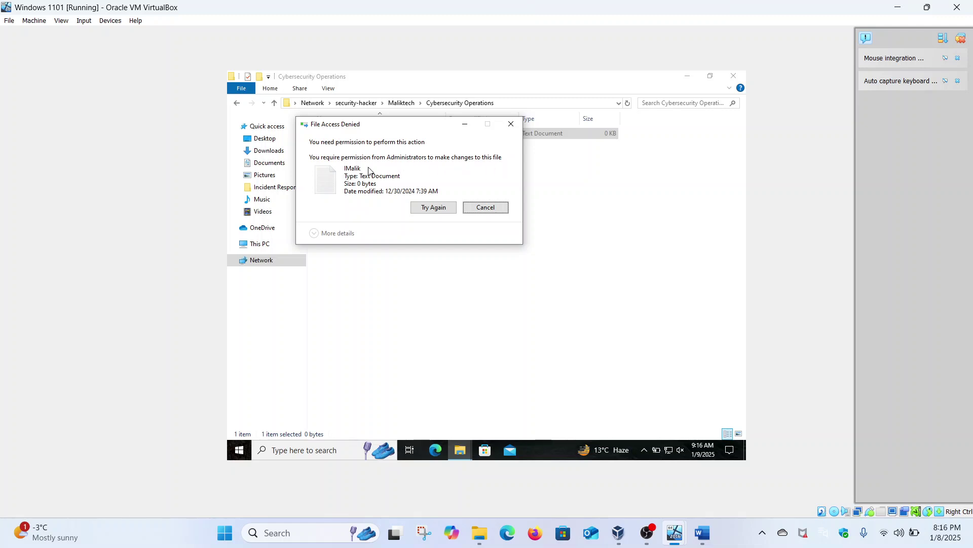
{"action": "left_click", "coordinate": [424, 207]}
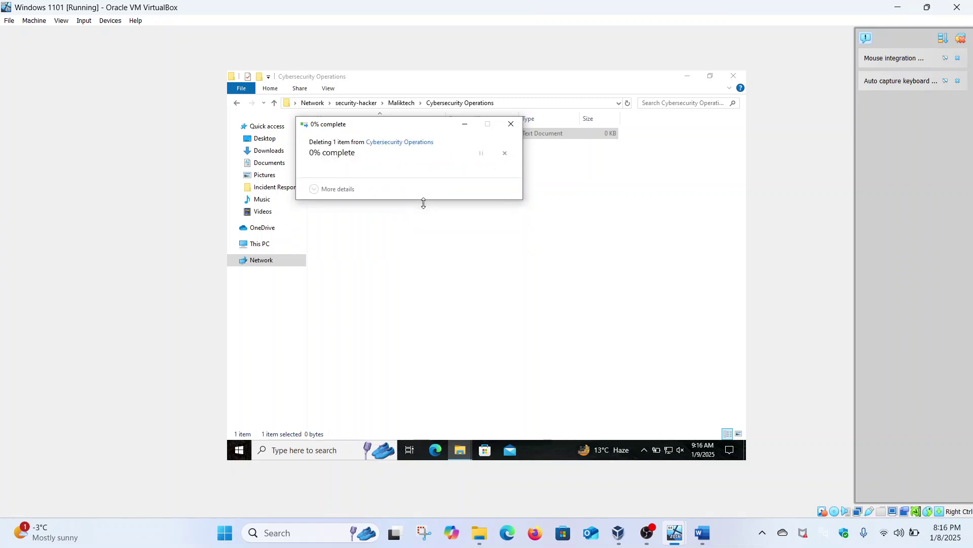
{"action": "left_click", "coordinate": [510, 124]}
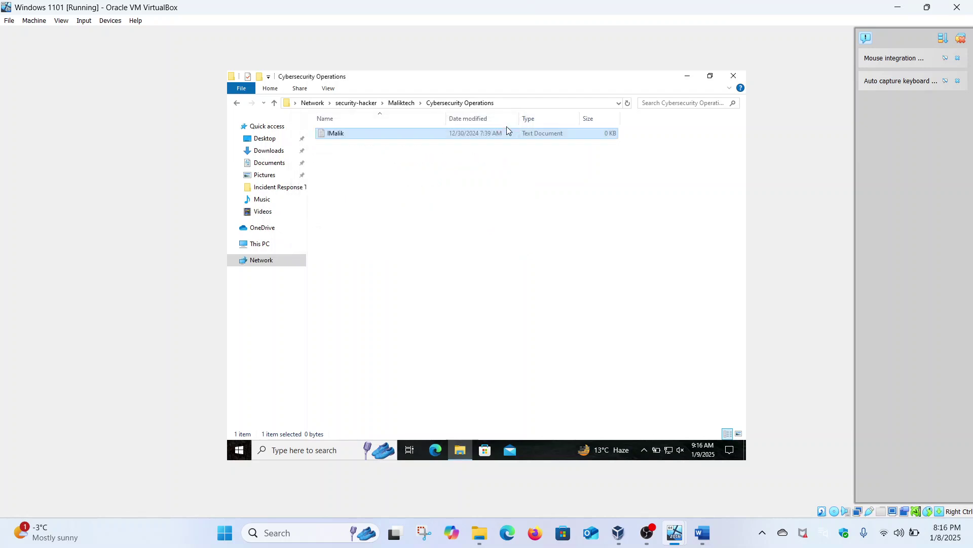
Try creating a new Text Document there and dismiss the access-denied message.
{"action": "right_click", "coordinate": [401, 207]}
{"action": "mouse_move", "coordinate": [488, 303]}
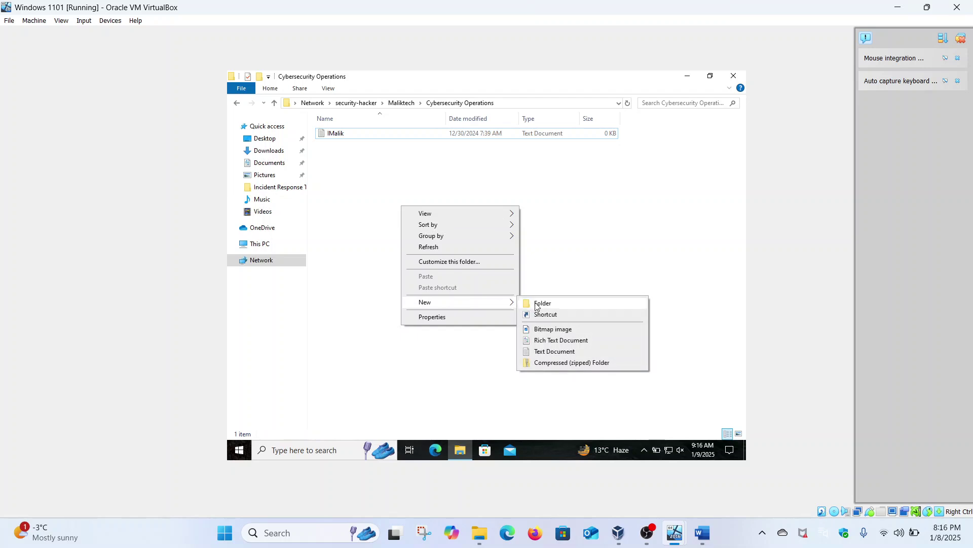
{"action": "left_click", "coordinate": [546, 351]}
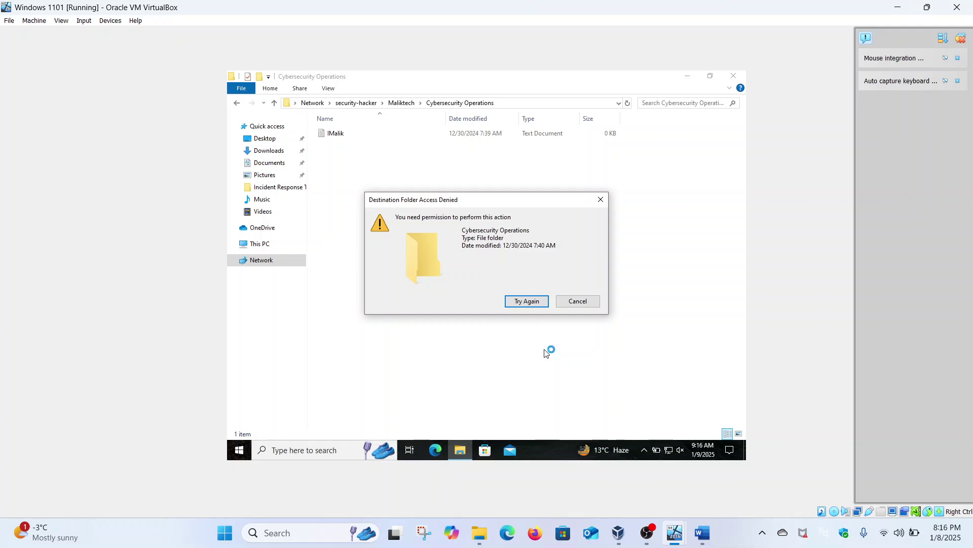
{"action": "left_click", "coordinate": [601, 202]}
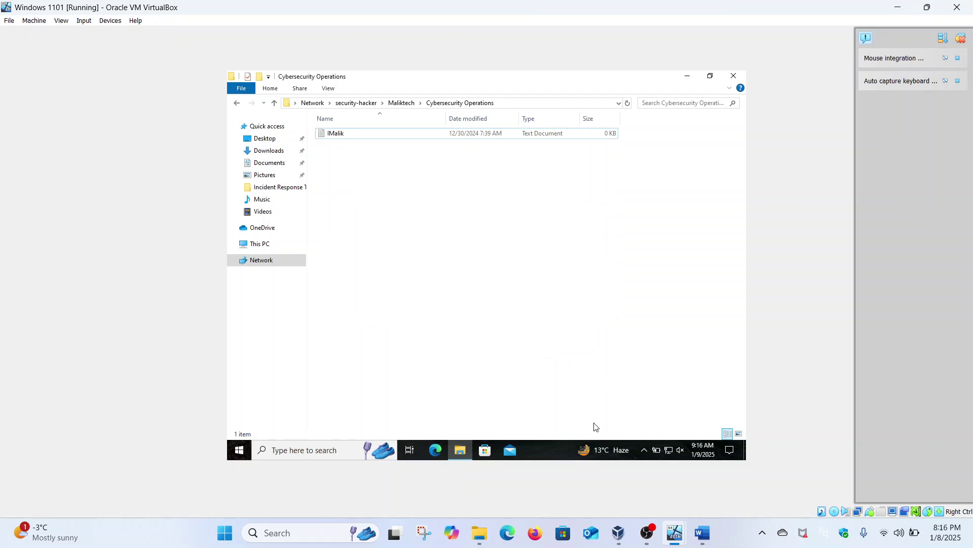
On the server, open Cybersecurity Operations' Advanced Security Settings.
{"action": "mouse_move", "coordinate": [673, 546]}
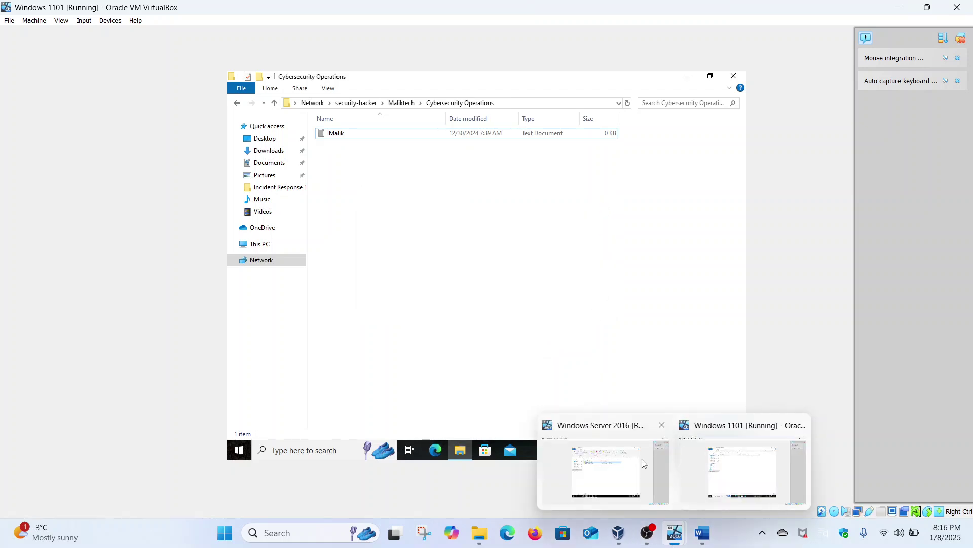
{"action": "left_click", "coordinate": [606, 466]}
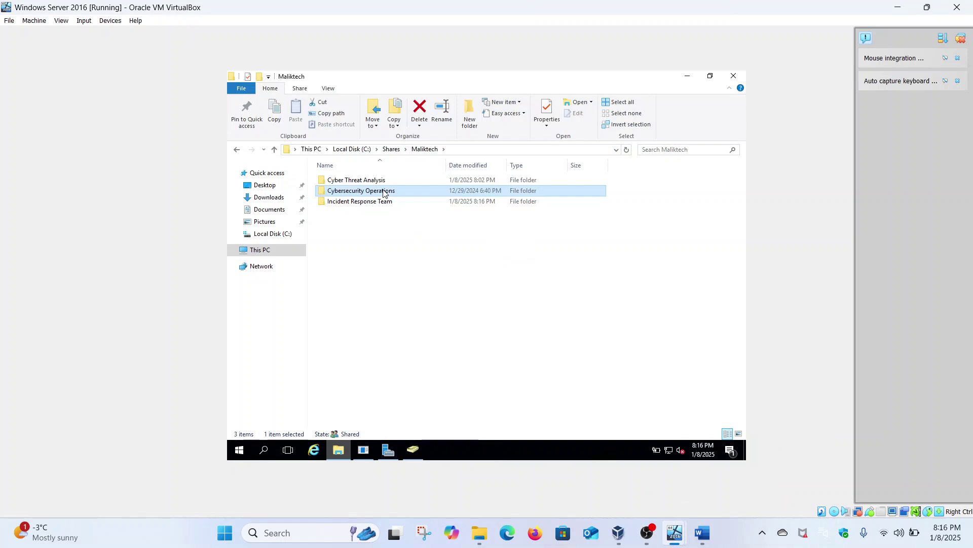
{"action": "right_click", "coordinate": [384, 193]}
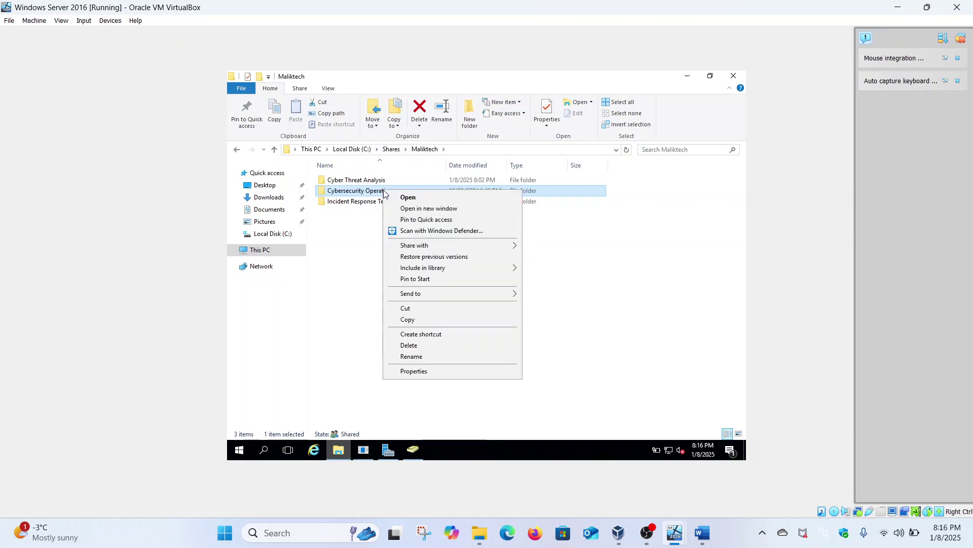
{"action": "left_click", "coordinate": [414, 372]}
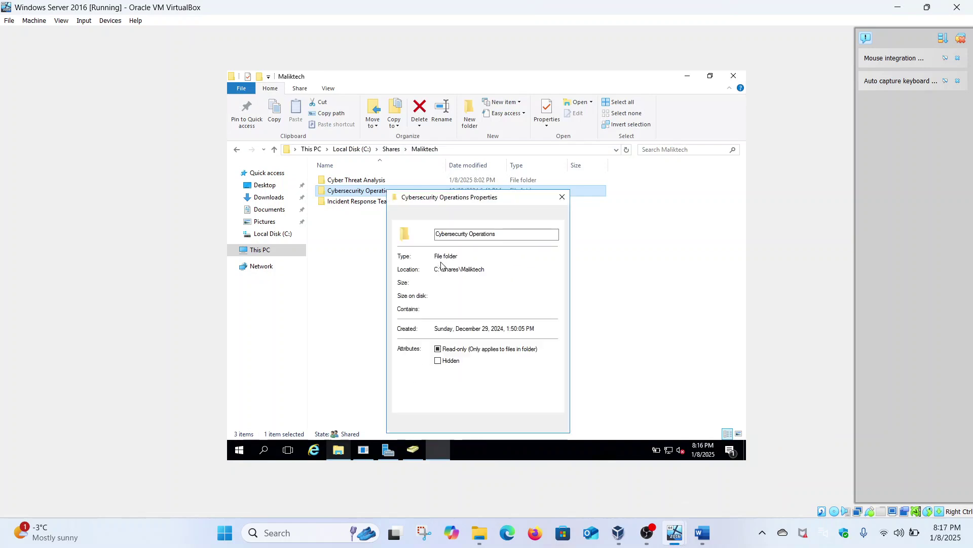
{"action": "left_click", "coordinate": [453, 213]}
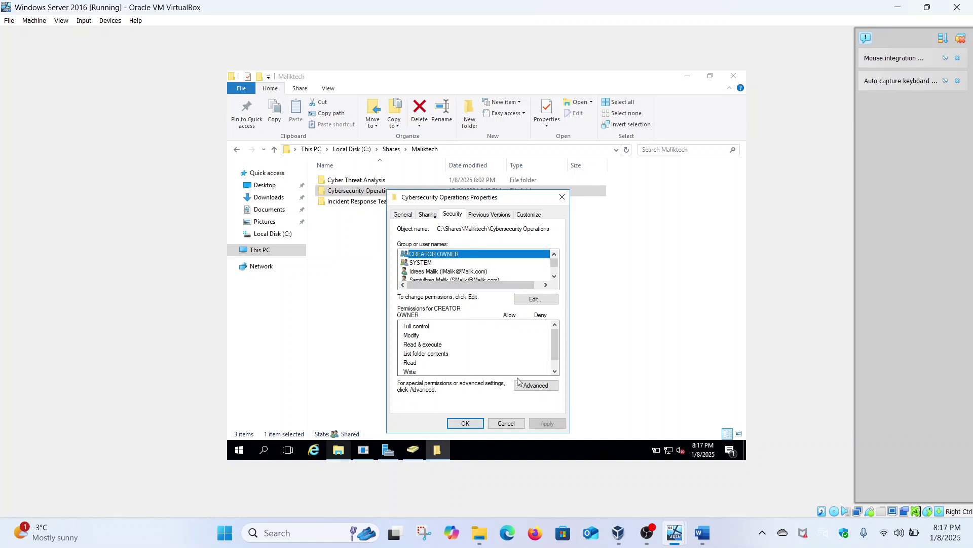
{"action": "left_click", "coordinate": [528, 385]}
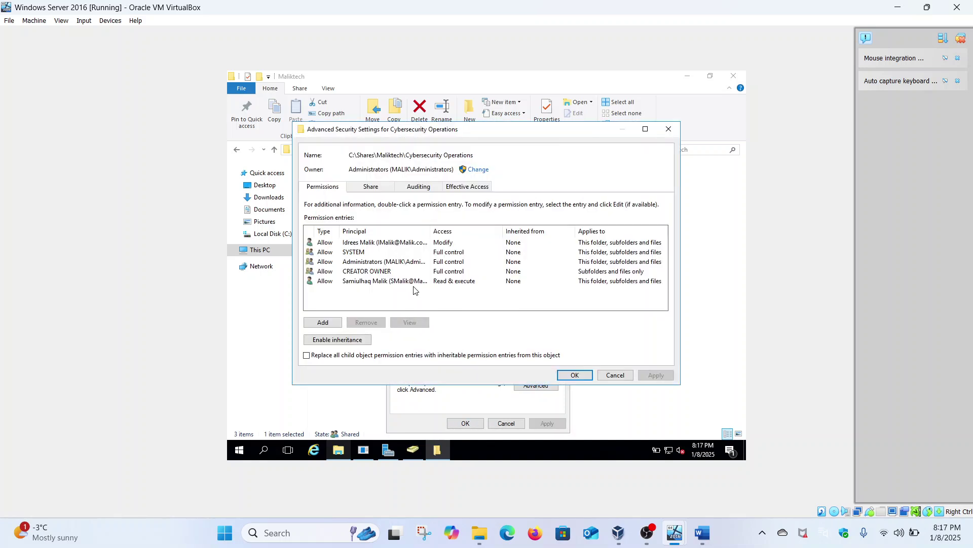
Add Write to the domain user's Read & execute entry and save the permissions.
{"action": "left_click", "coordinate": [412, 282]}
{"action": "left_click", "coordinate": [410, 321]}
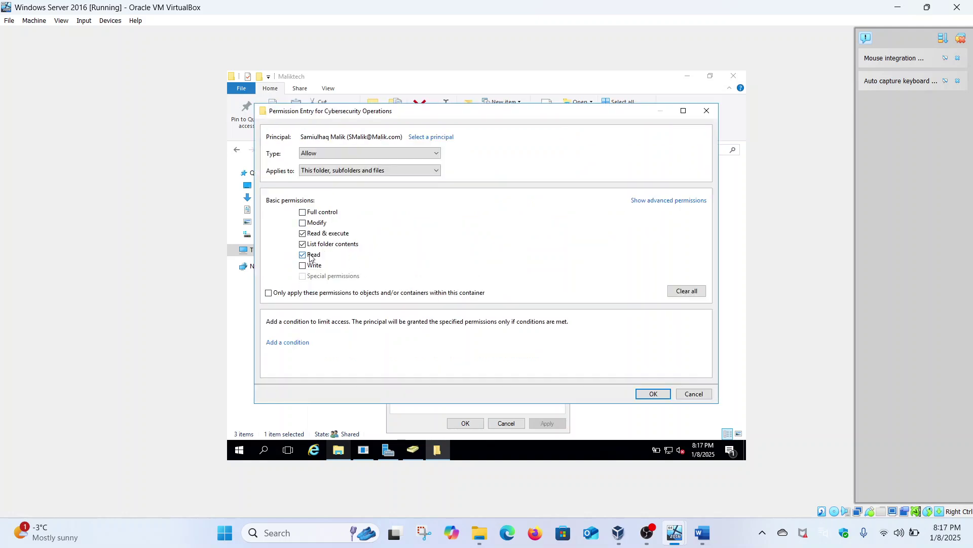
{"action": "left_click", "coordinate": [311, 265]}
{"action": "left_click", "coordinate": [650, 393]}
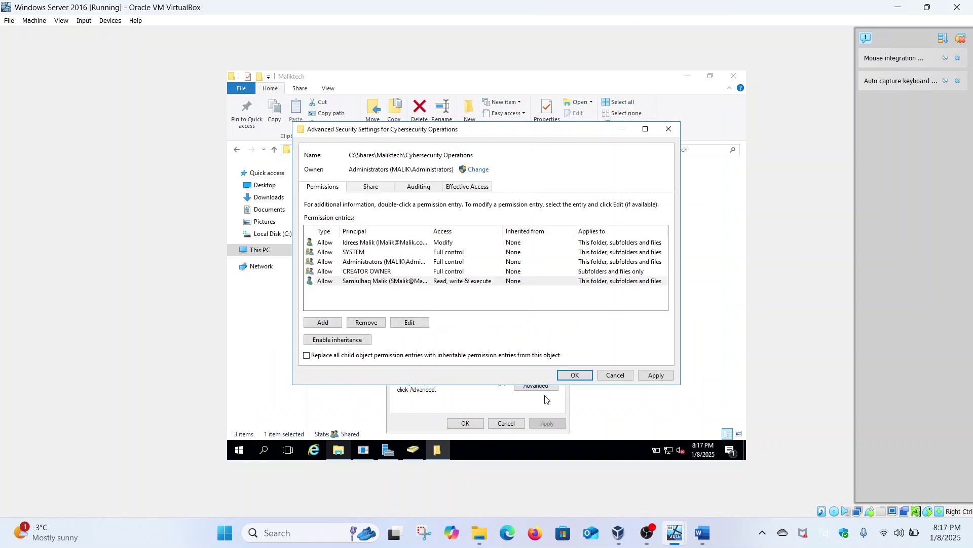
{"action": "left_click", "coordinate": [570, 377]}
{"action": "left_click", "coordinate": [544, 383]}
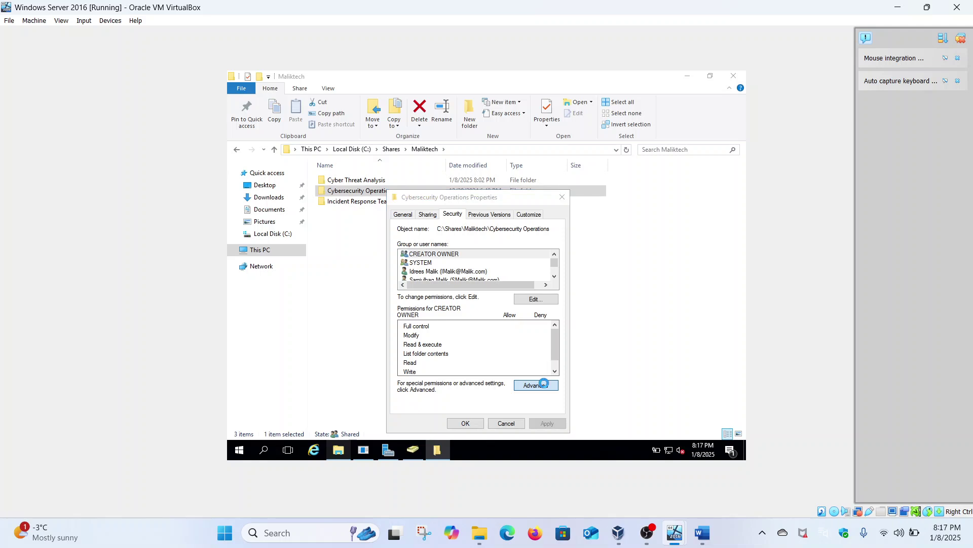
Select the domain user account on the Effective Access tab.
{"action": "left_click", "coordinate": [479, 190]}
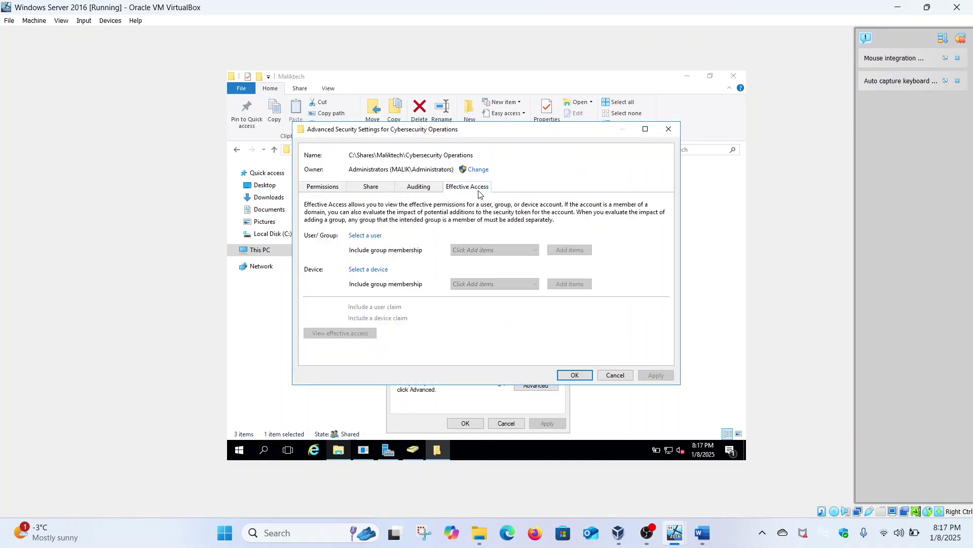
{"action": "left_click", "coordinate": [365, 236]}
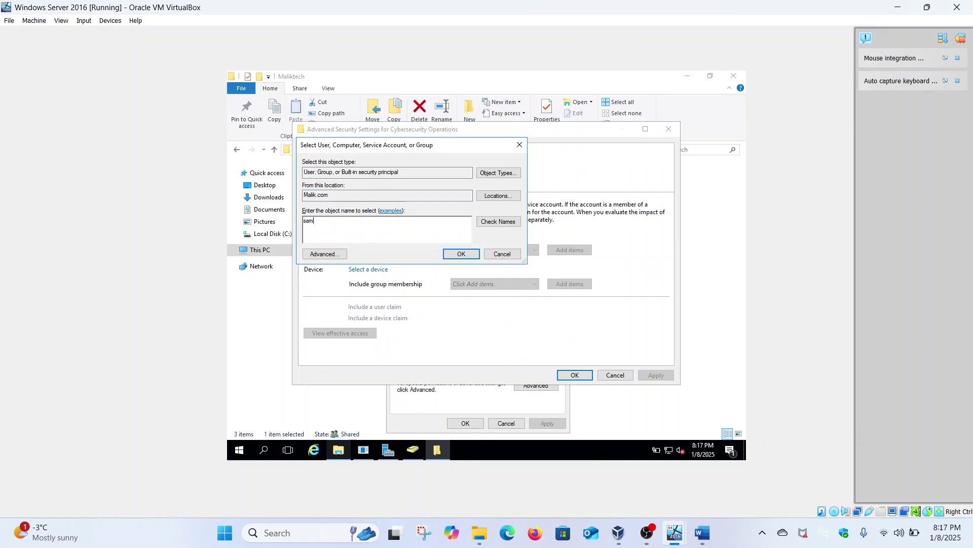
{"action": "left_click", "coordinate": [480, 220]}
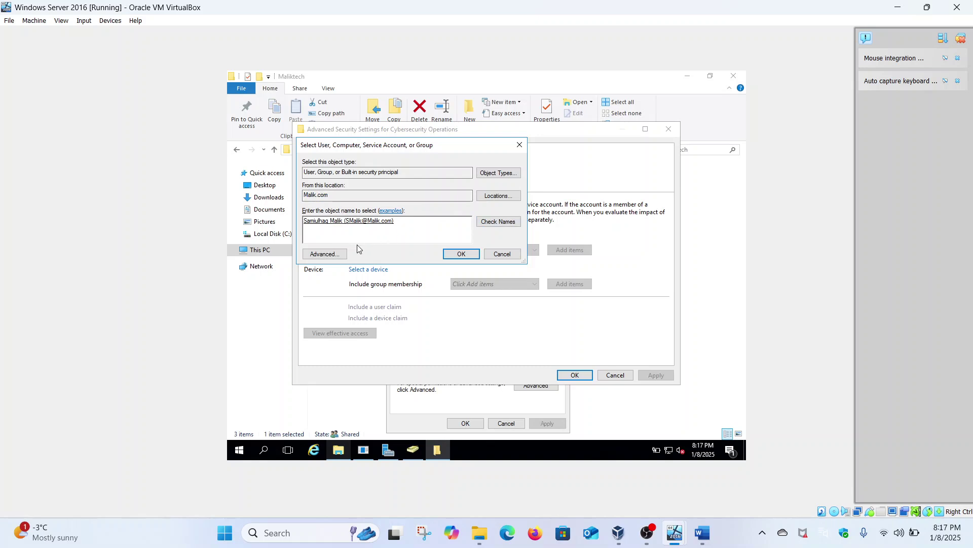
{"action": "left_click", "coordinate": [463, 256]}
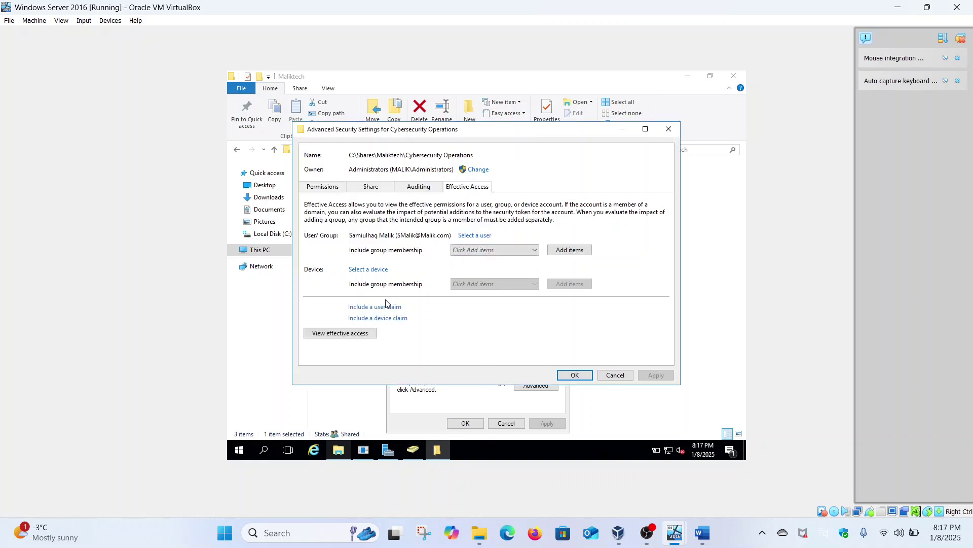
View effective access showing Write attributes allowed and Delete denied, then close the settings.
{"action": "left_click", "coordinate": [361, 335]}
{"action": "scroll", "coordinate": [362, 340], "scroll_direction": "down", "scroll_amount": 3}
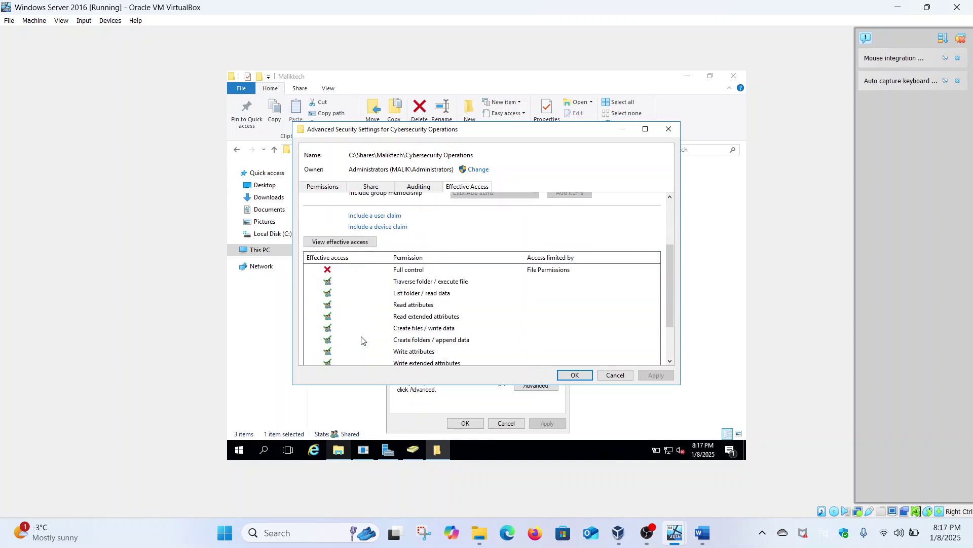
{"action": "scroll", "coordinate": [361, 339], "scroll_direction": "down", "scroll_amount": 3}
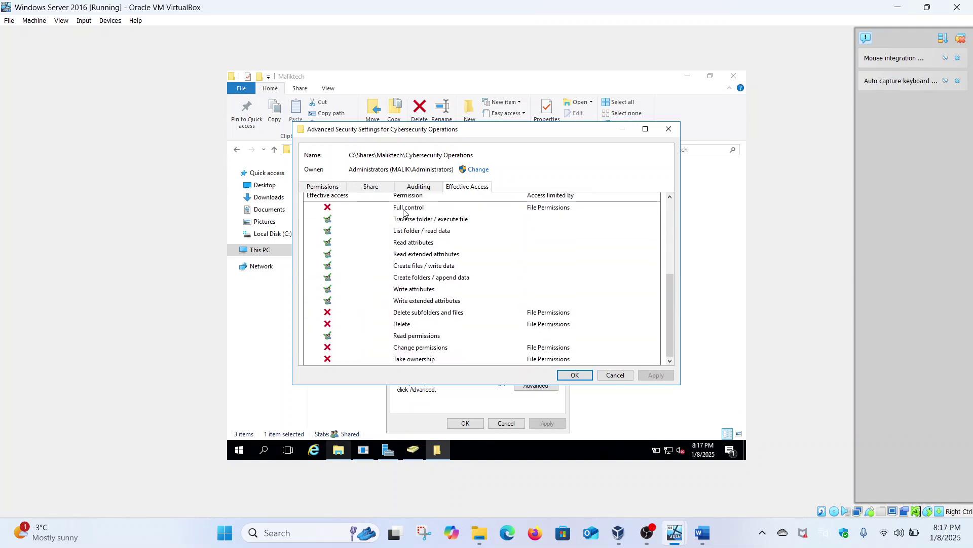
{"action": "left_click", "coordinate": [417, 289]}
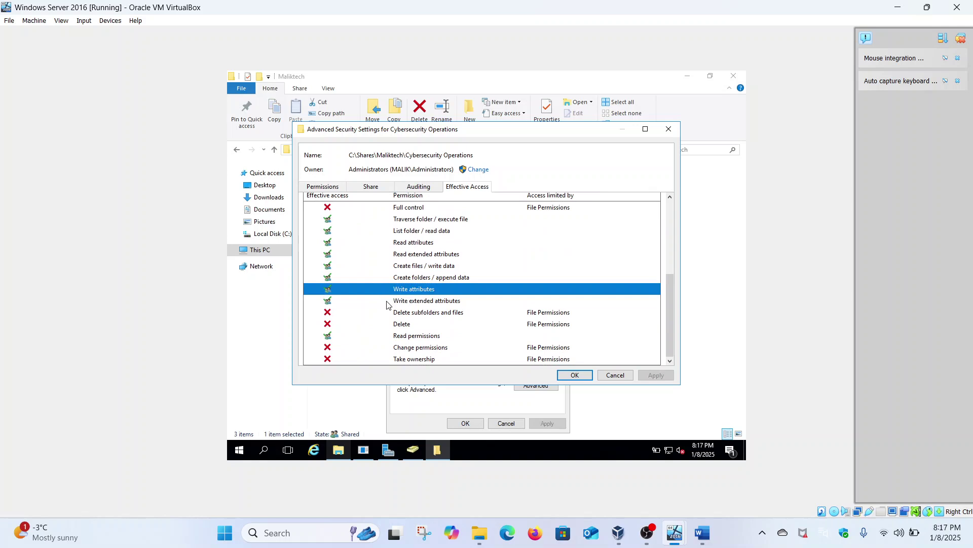
{"action": "left_click", "coordinate": [403, 326]}
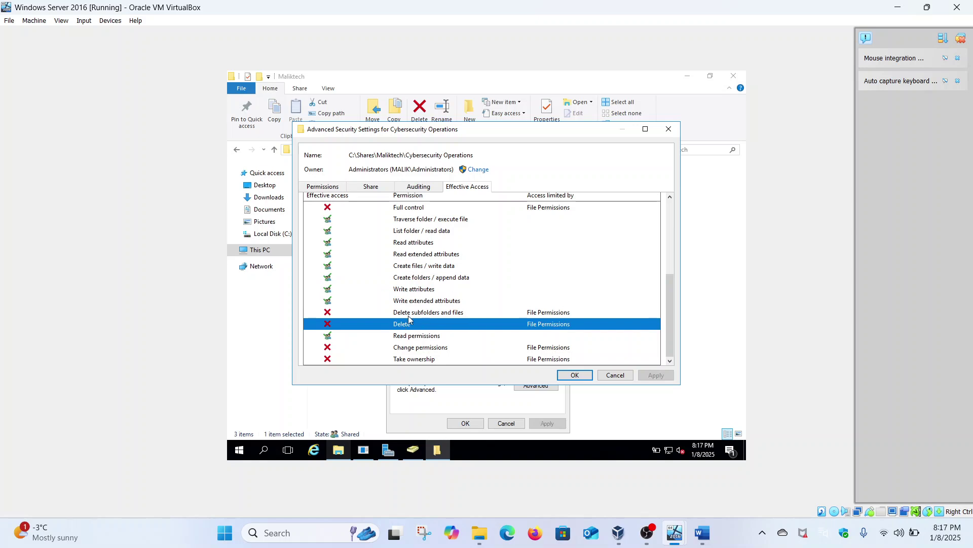
{"action": "scroll", "coordinate": [427, 297], "scroll_direction": "up", "scroll_amount": 2}
{"action": "scroll", "coordinate": [427, 297], "scroll_direction": "down", "scroll_amount": 2}
{"action": "left_click", "coordinate": [574, 376]}
On the Windows 11 client, dismiss the news panel and sign the user out from Start.
{"action": "mouse_move", "coordinate": [680, 531]}
{"action": "left_click", "coordinate": [742, 472]}
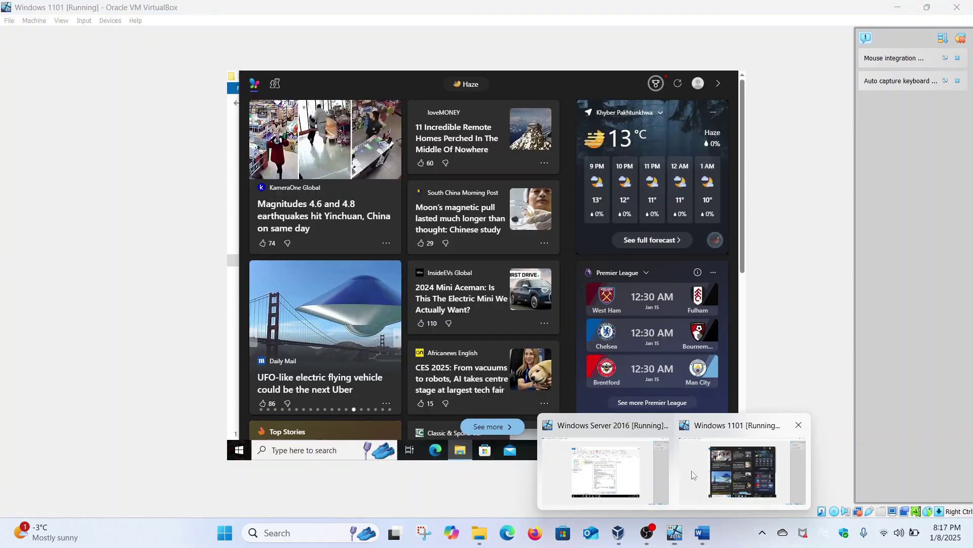
{"action": "left_click", "coordinate": [234, 338]}
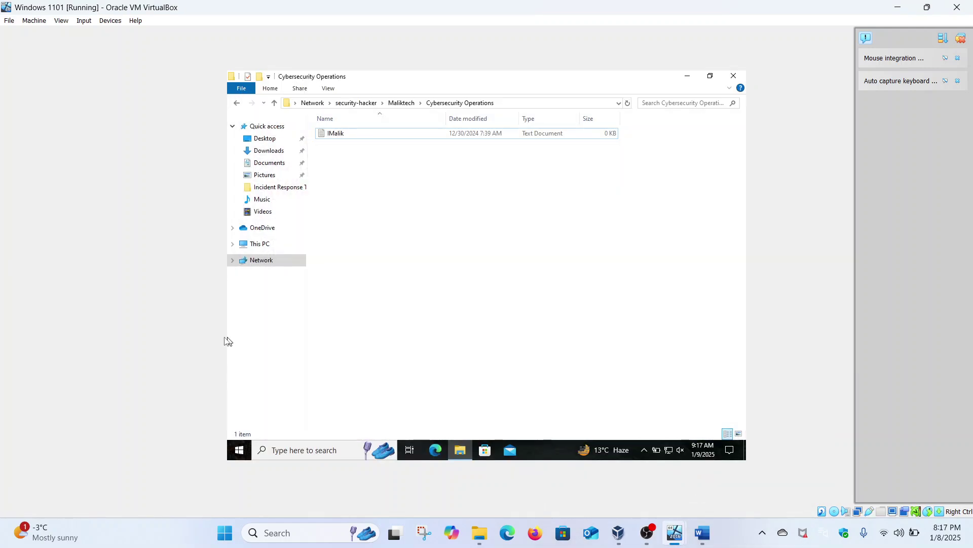
{"action": "left_click", "coordinate": [239, 448]}
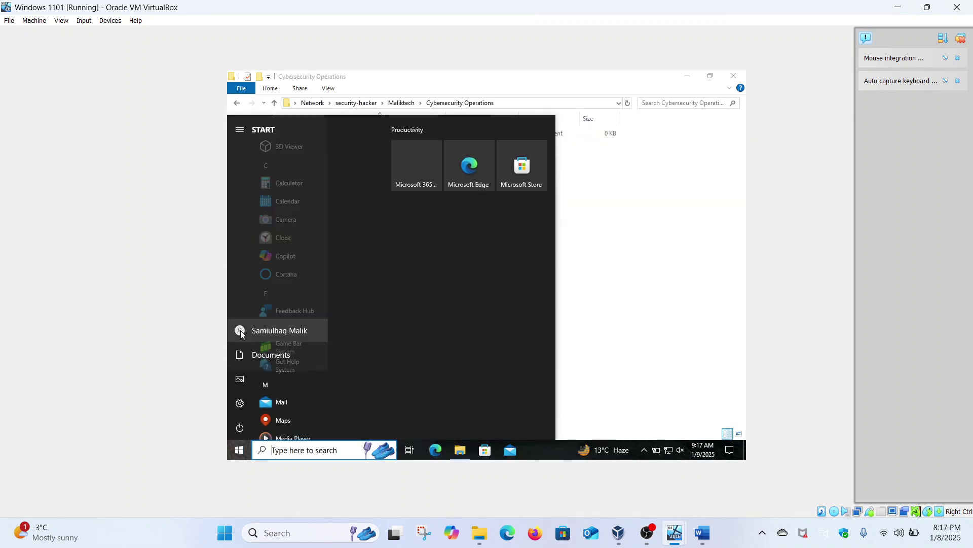
{"action": "left_click", "coordinate": [241, 330]}
{"action": "left_click", "coordinate": [262, 287]}
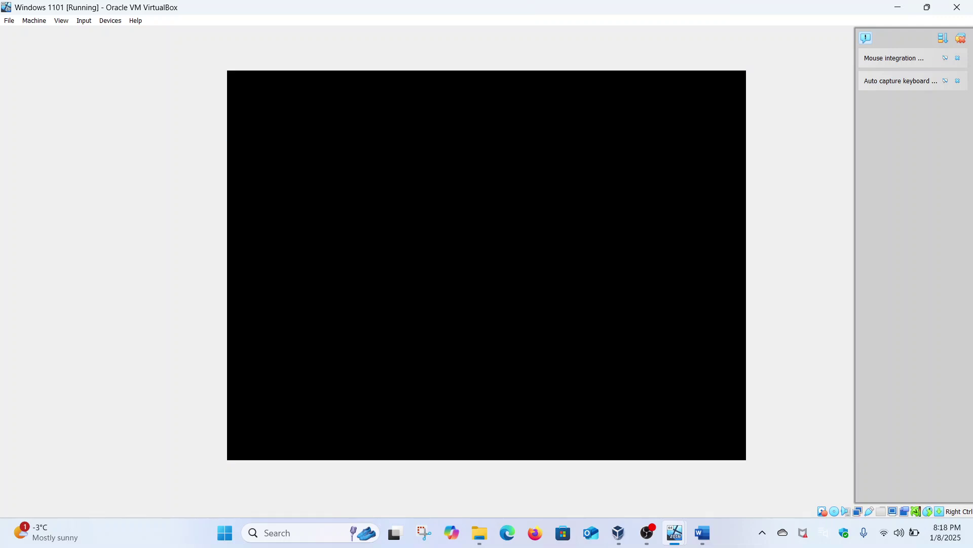
On the server, close Cybersecurity Operations properties and open Incident Response Team's Security tab.
{"action": "mouse_move", "coordinate": [675, 533]}
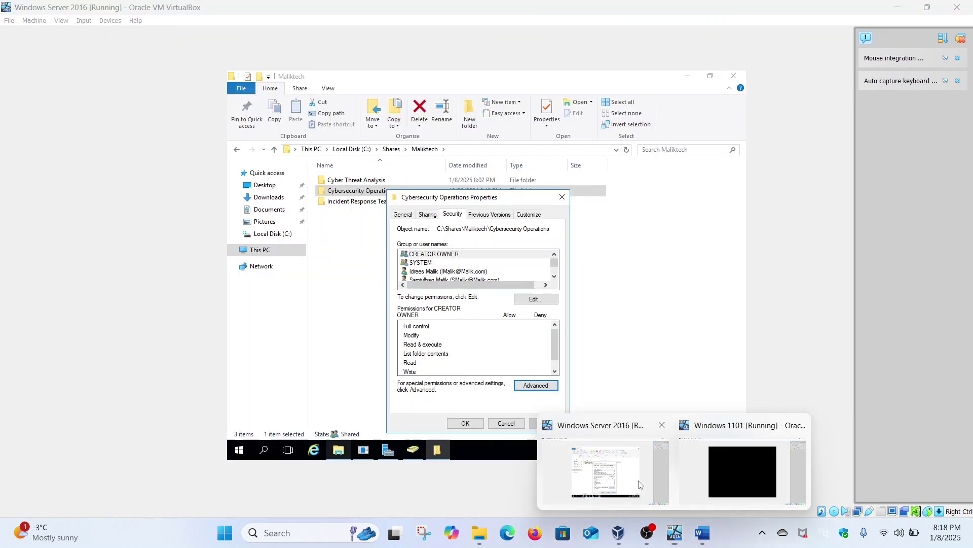
{"action": "left_click", "coordinate": [640, 484]}
{"action": "key", "text": "Escape"}
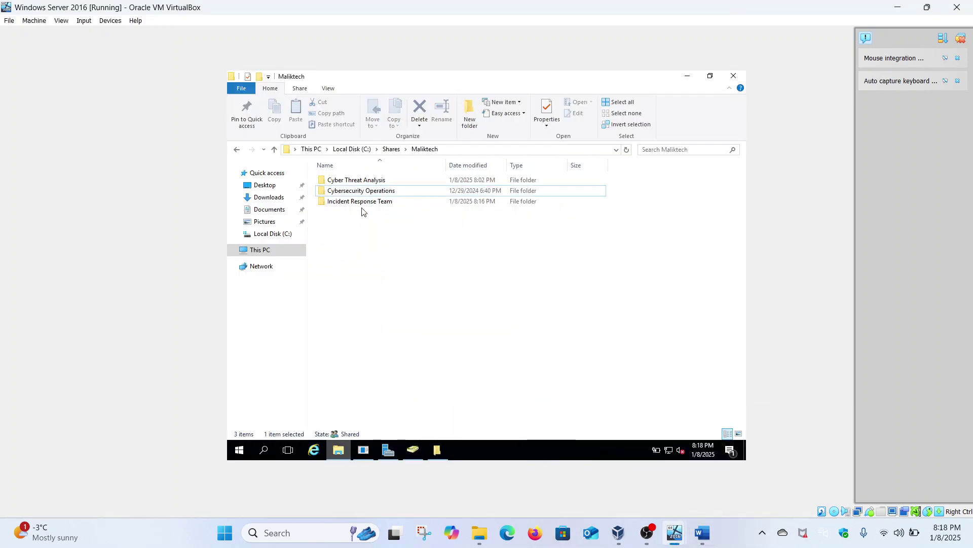
{"action": "left_click", "coordinate": [370, 203]}
{"action": "right_click", "coordinate": [369, 202]}
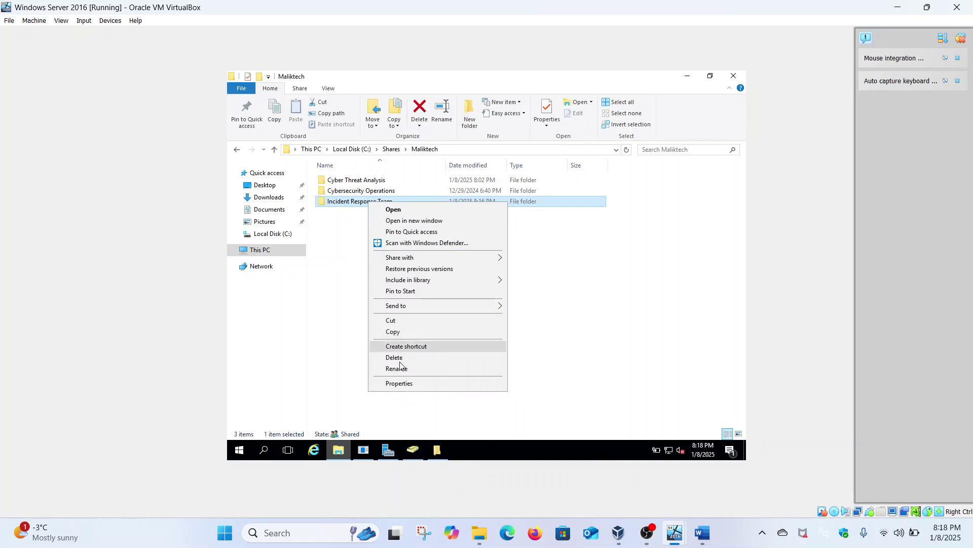
{"action": "left_click", "coordinate": [406, 384]}
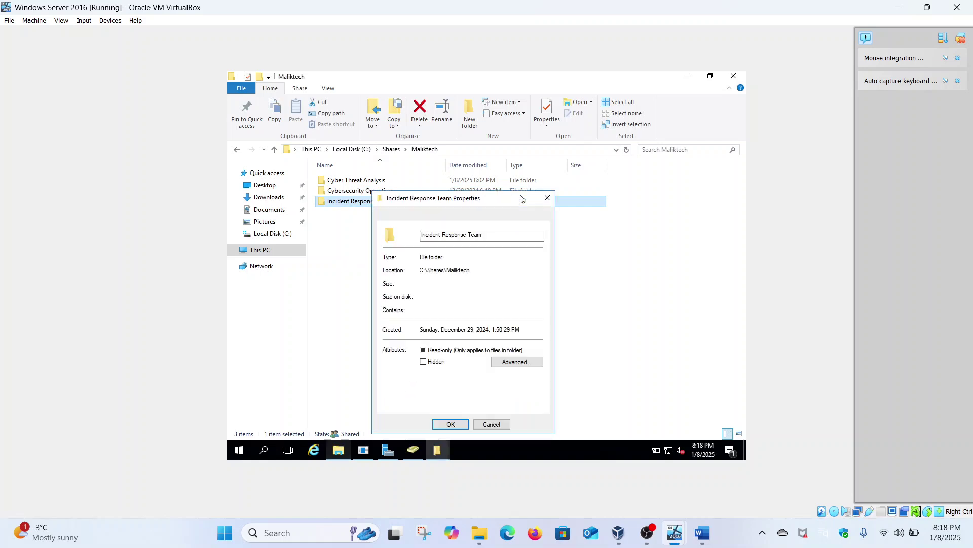
{"action": "left_click", "coordinate": [440, 215]}
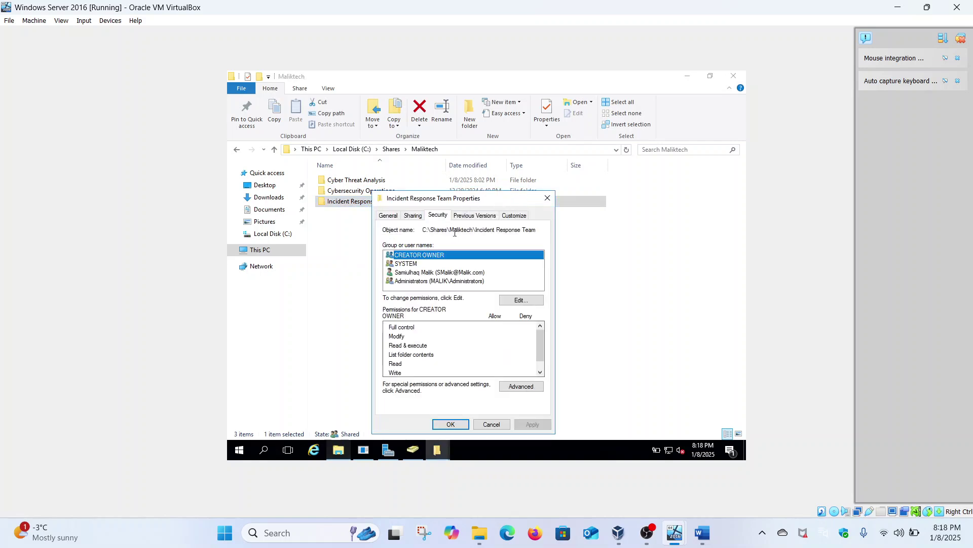
In Advanced settings, change the domain user's Incident Response Team entry to Full control and apply.
{"action": "left_click", "coordinate": [534, 388]}
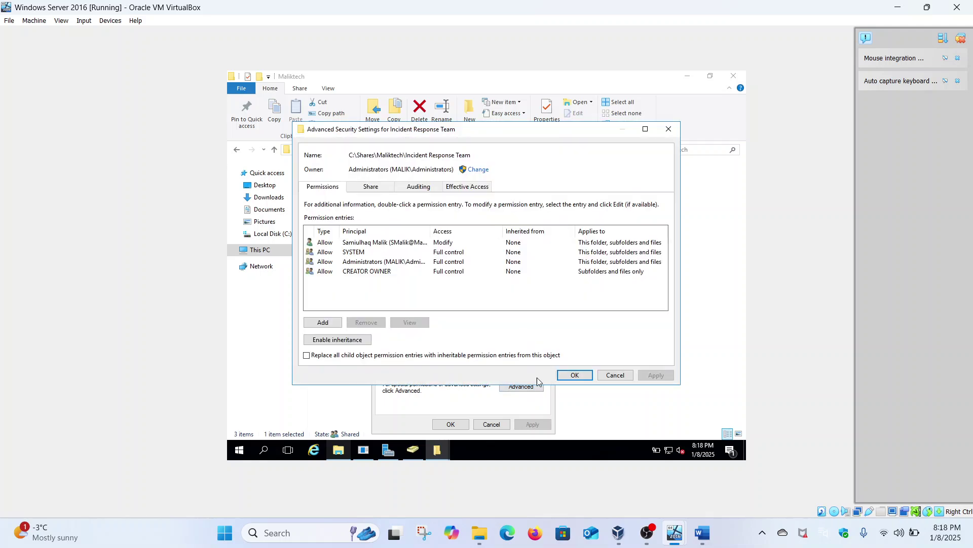
{"action": "left_click", "coordinate": [447, 245]}
{"action": "left_click", "coordinate": [416, 321]}
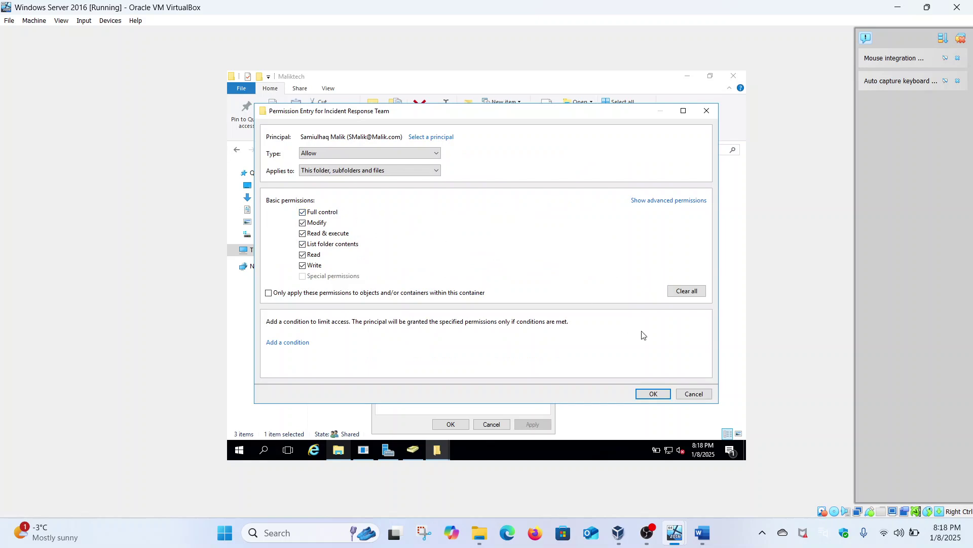
{"action": "left_click", "coordinate": [652, 394]}
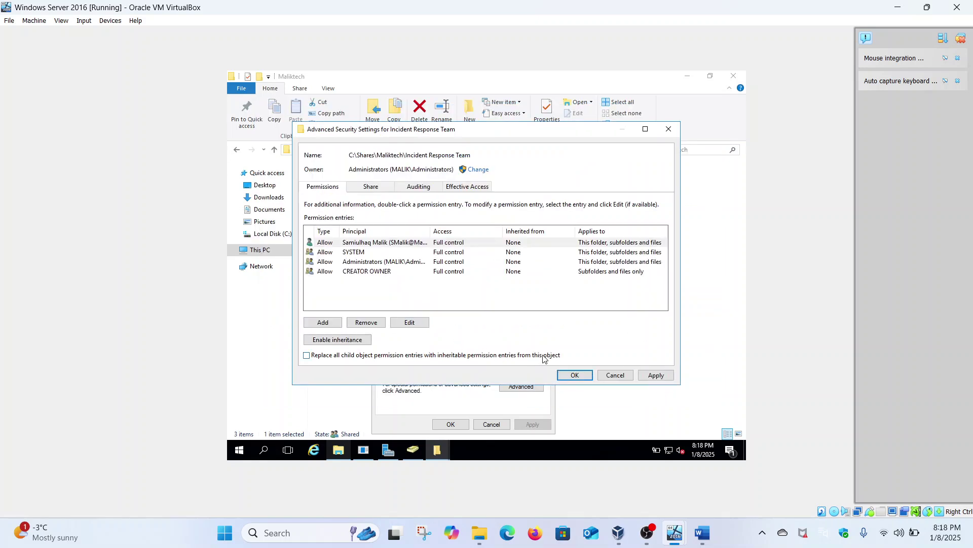
{"action": "left_click", "coordinate": [649, 375]}
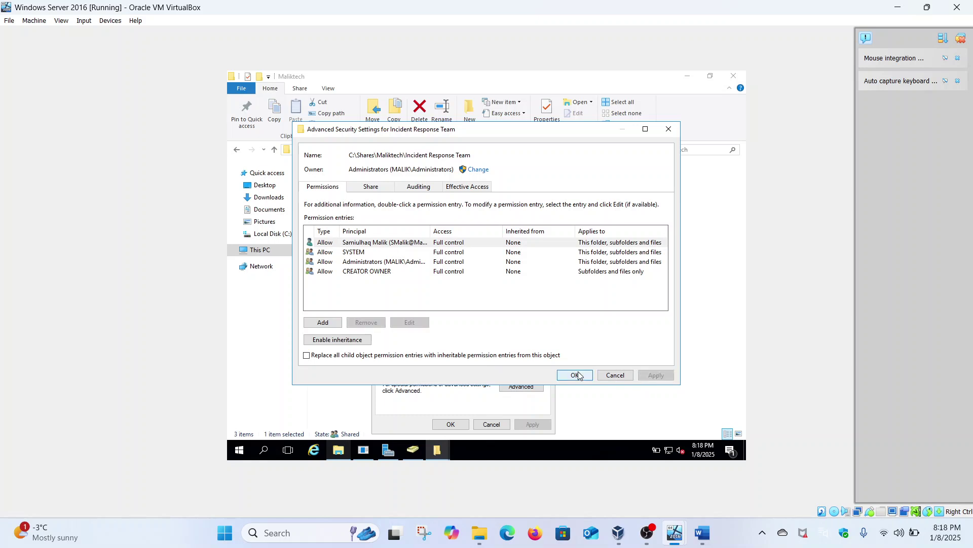
{"action": "left_click", "coordinate": [579, 371]}
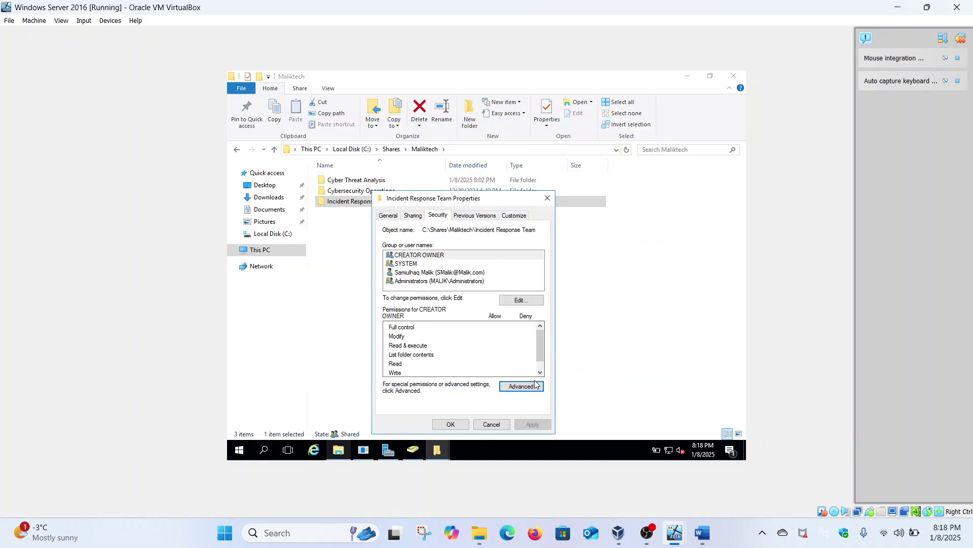
Verify the domain user's effective access on Incident Response Team shows every permission, then close both dialogs.
{"action": "left_click", "coordinate": [522, 386]}
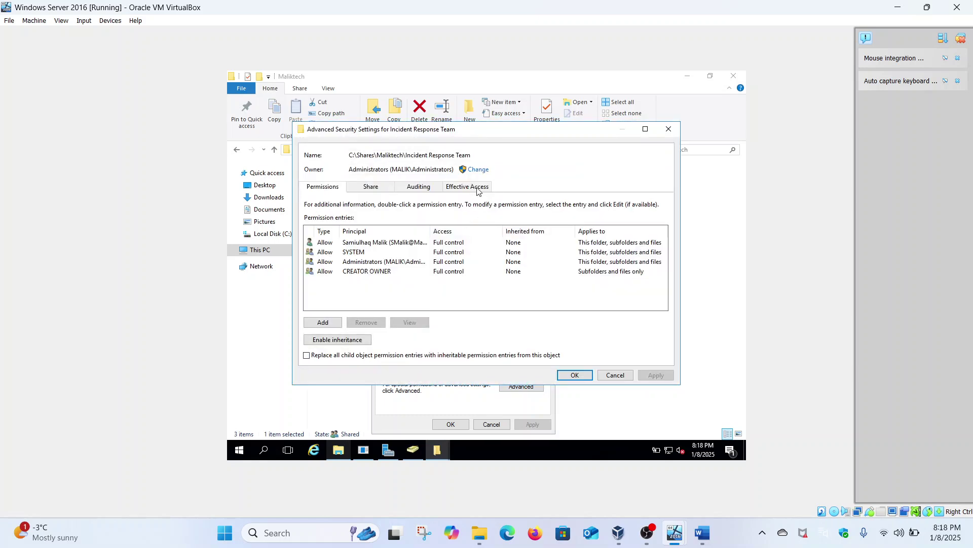
{"action": "left_click", "coordinate": [480, 188]}
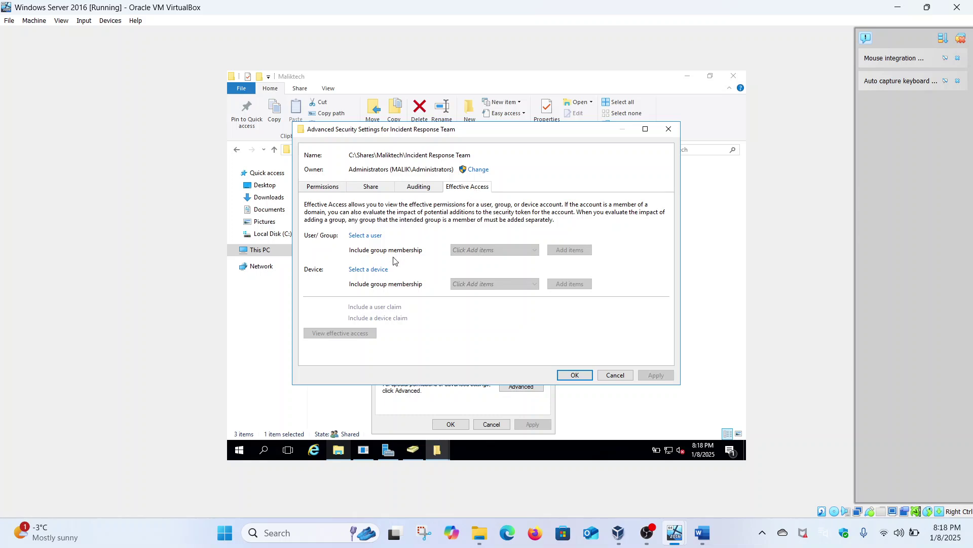
{"action": "left_click", "coordinate": [372, 236]}
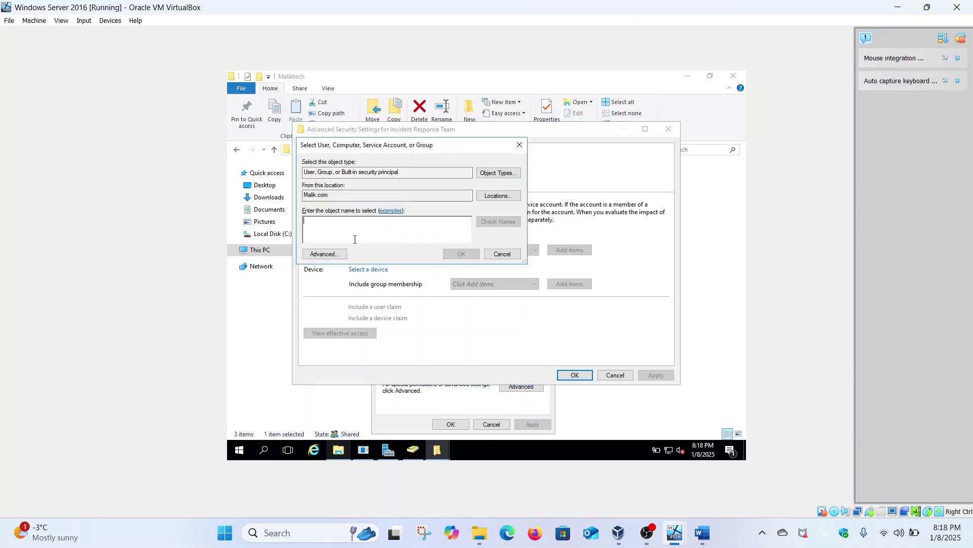
{"action": "left_click", "coordinate": [477, 223]}
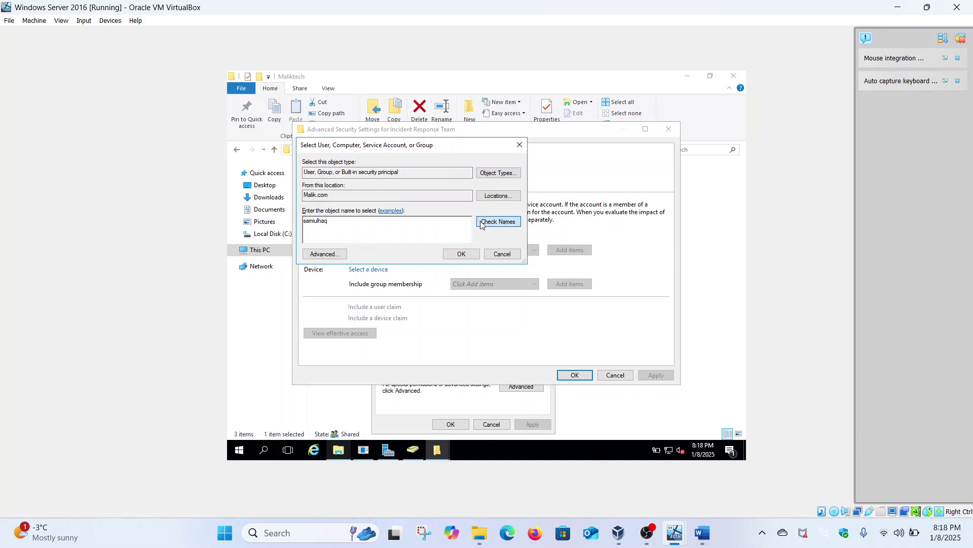
{"action": "left_click", "coordinate": [460, 253]}
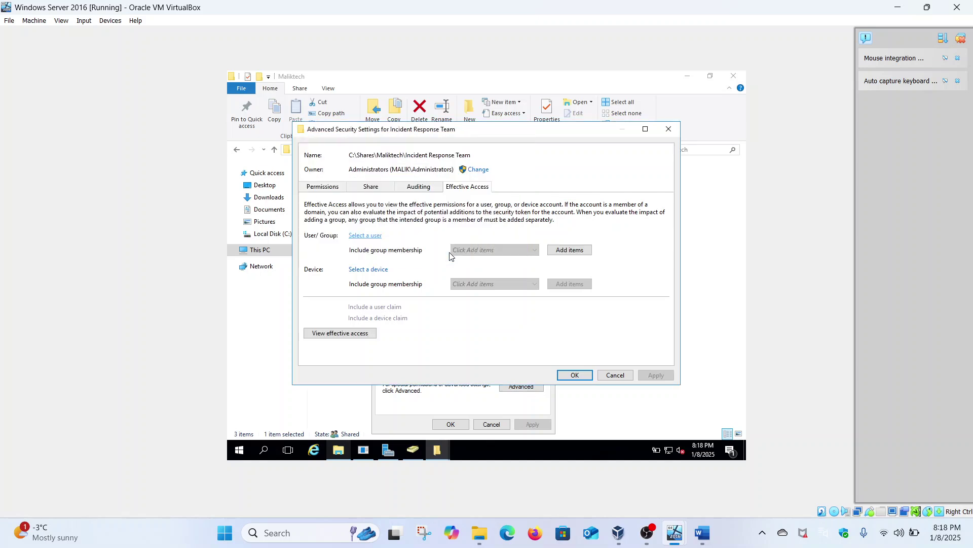
{"action": "left_click", "coordinate": [330, 333]}
{"action": "scroll", "coordinate": [330, 337], "scroll_direction": "down", "scroll_amount": 5}
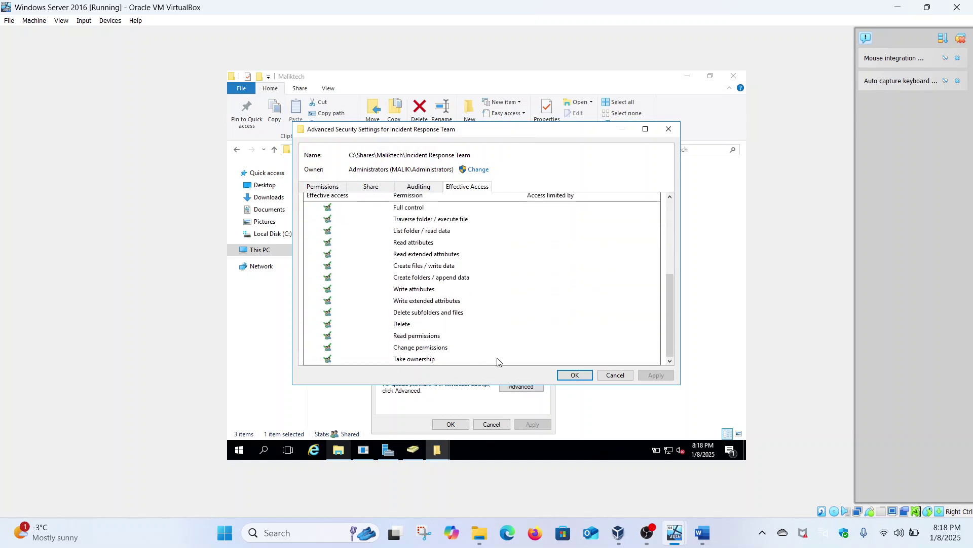
{"action": "left_click", "coordinate": [575, 375]}
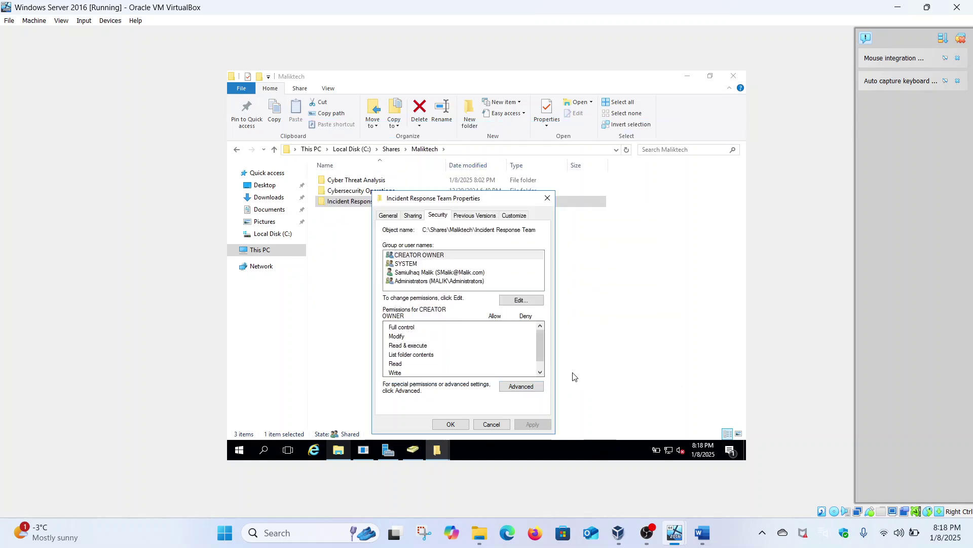
{"action": "left_click", "coordinate": [463, 427]}
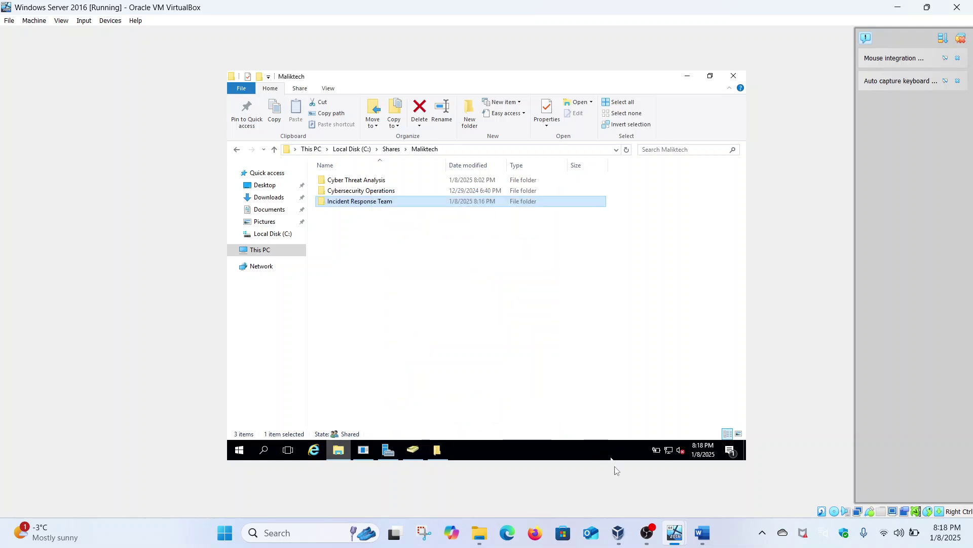
Sign back in to the Windows 11 client with the account password.
{"action": "mouse_move", "coordinate": [674, 532]}
{"action": "left_click", "coordinate": [743, 461]}
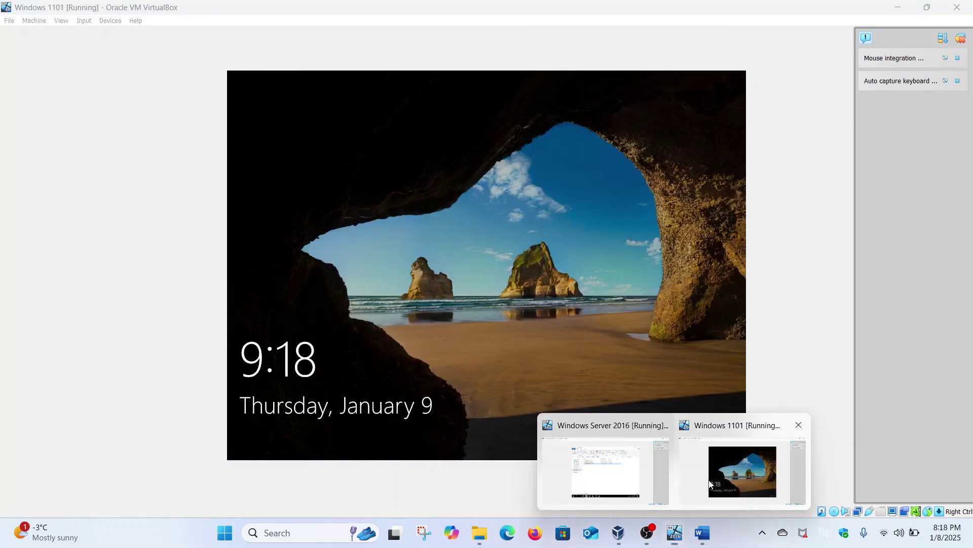
{"action": "left_click", "coordinate": [470, 297]}
{"action": "type", "text": "•"}
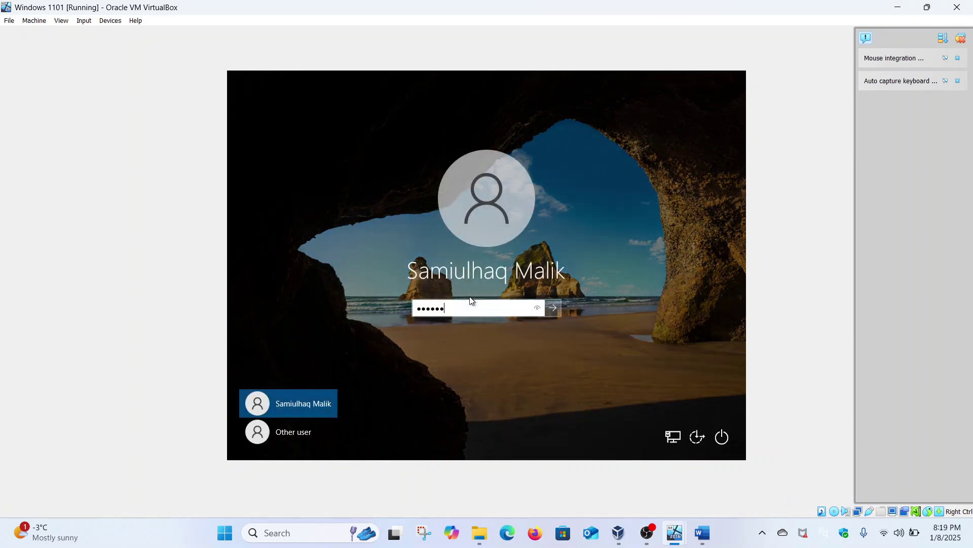
{"action": "type", "text": "•••••••"}
{"action": "key", "text": "Return"}
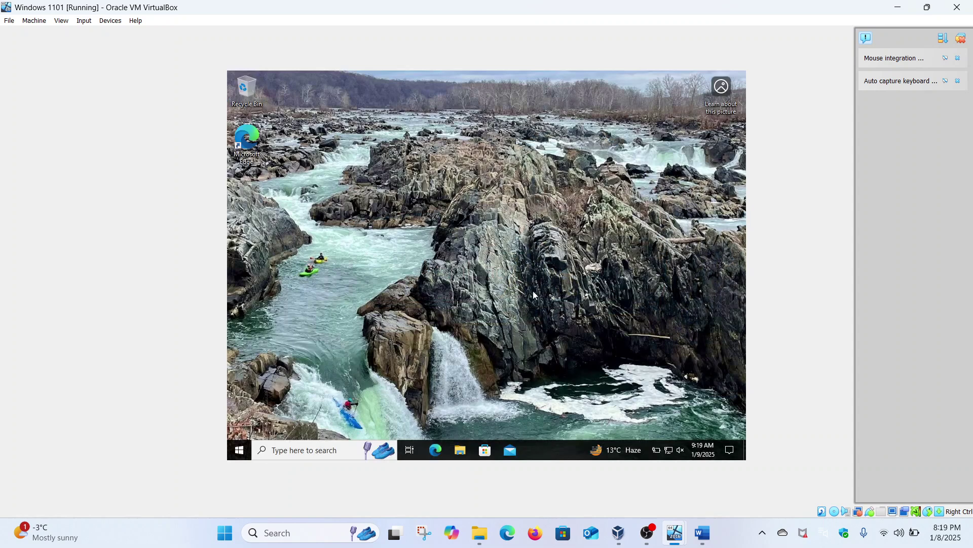
Browse to \\security-hacker and open Maliktech > Cybersecurity Operations.
{"action": "left_click", "coordinate": [460, 450]}
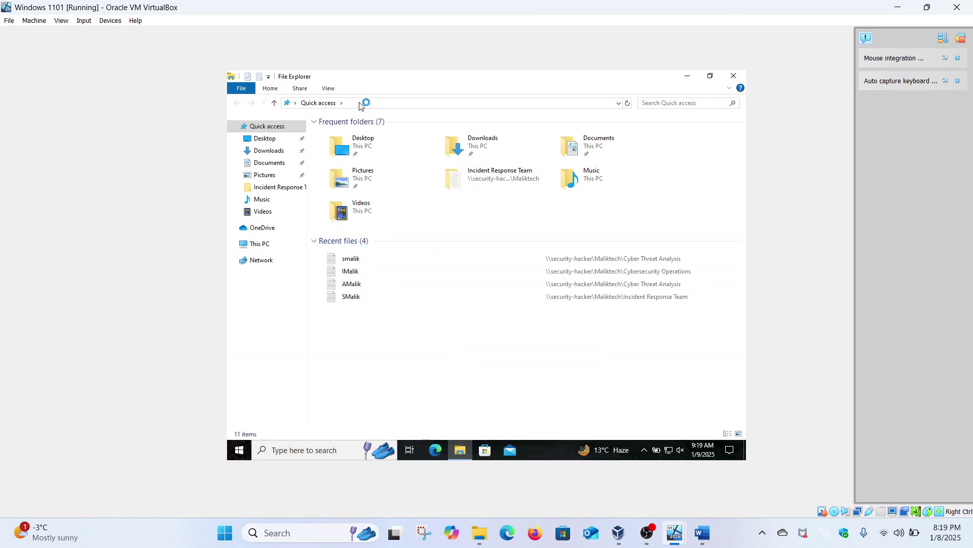
{"action": "left_click", "coordinate": [386, 102]}
{"action": "type", "text": "\\"}
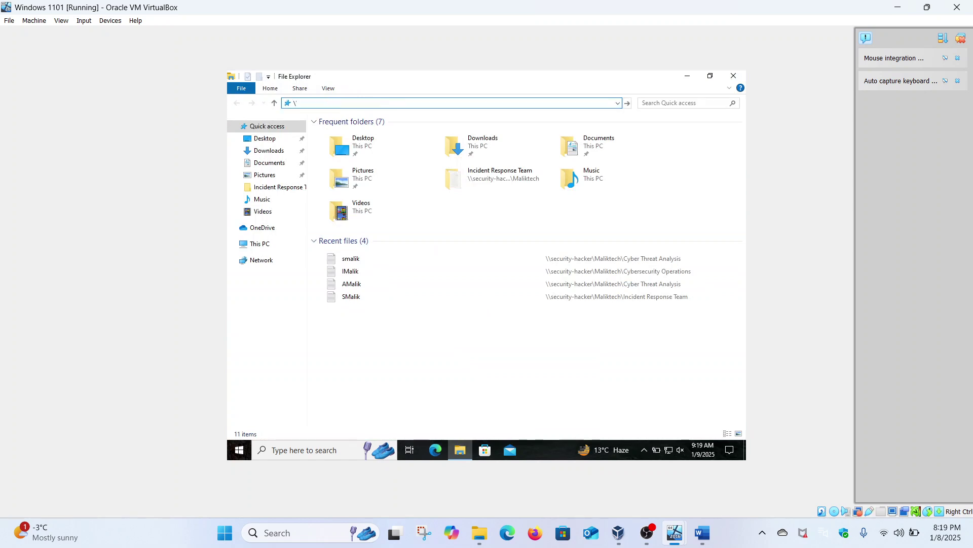
{"action": "type", "text": "\\security-hacker"}
{"action": "key", "text": "Return"}
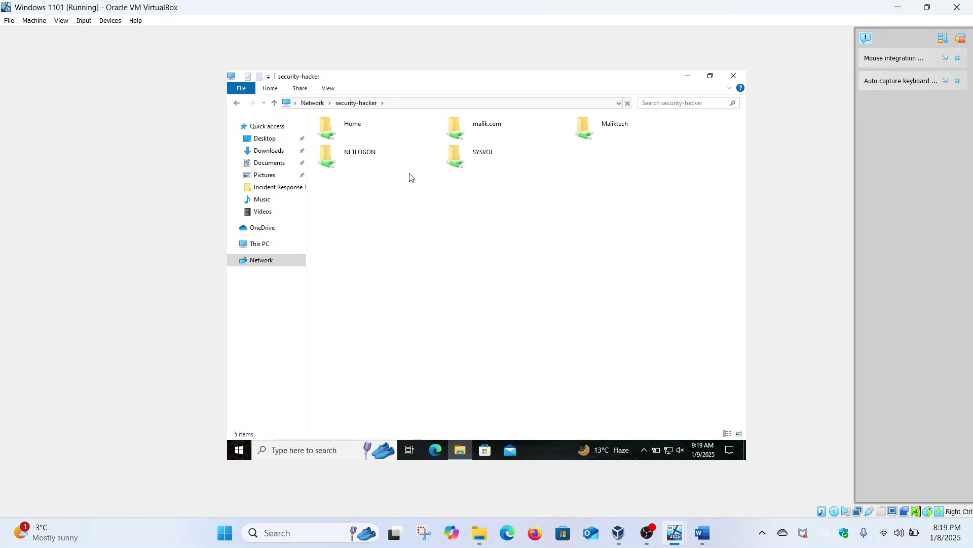
{"action": "left_click", "coordinate": [608, 128]}
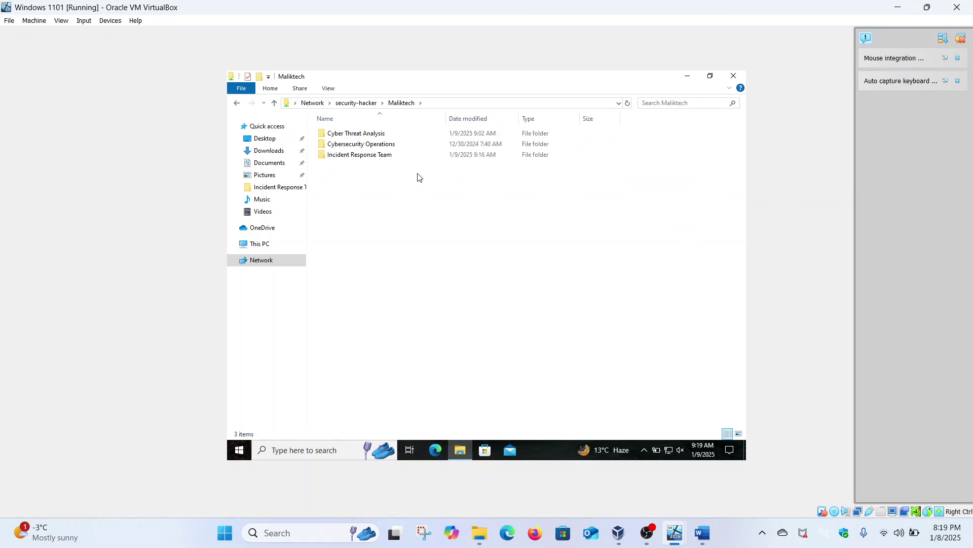
{"action": "double_click", "coordinate": [375, 146]}
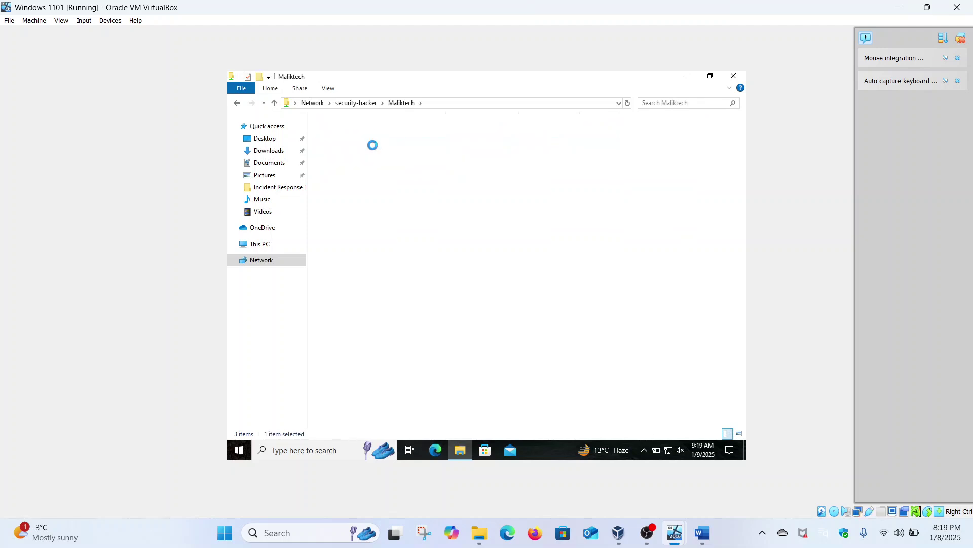
Create a New Text Document in Cybersecurity Operations, then permanently delete it.
{"action": "right_click", "coordinate": [389, 200]}
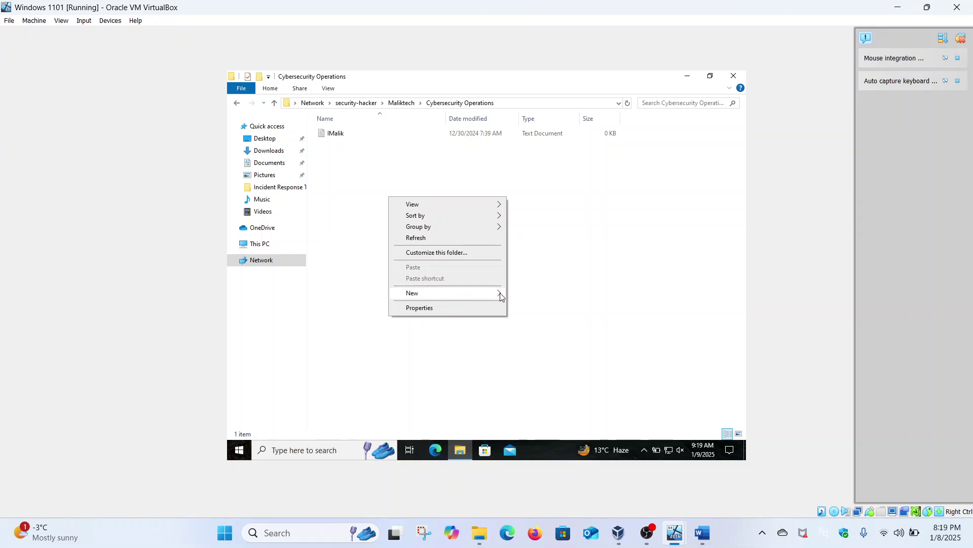
{"action": "mouse_move", "coordinate": [502, 295]}
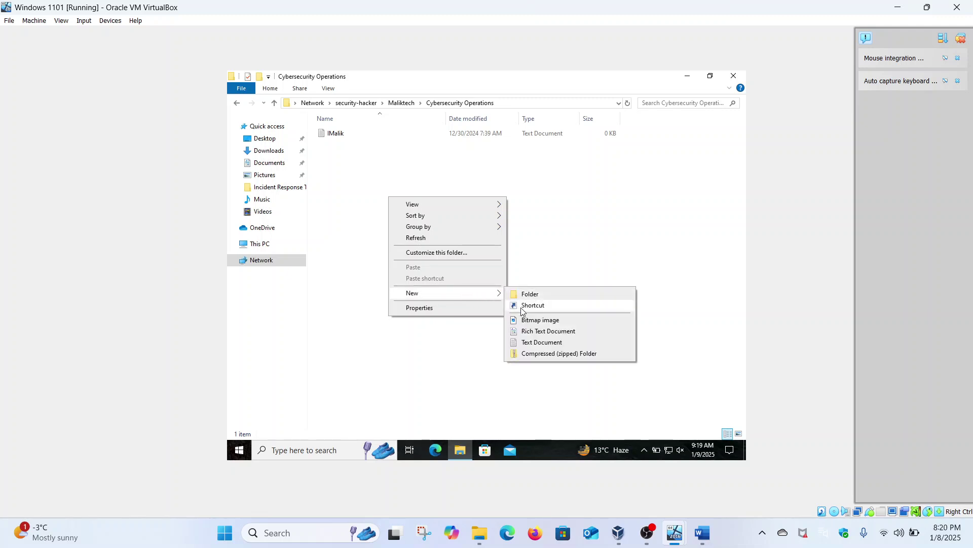
{"action": "left_click", "coordinate": [527, 342]}
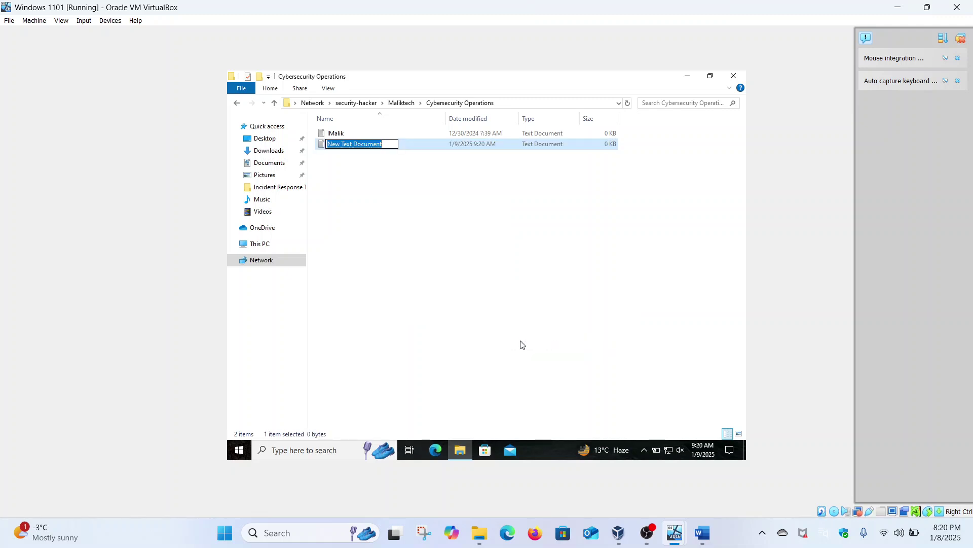
{"action": "left_click", "coordinate": [522, 345]}
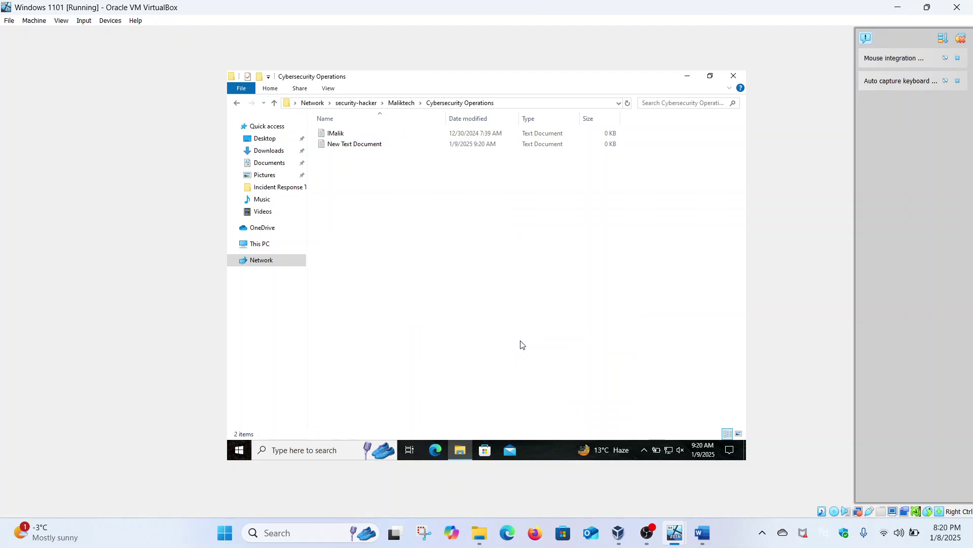
{"action": "left_click", "coordinate": [377, 147]}
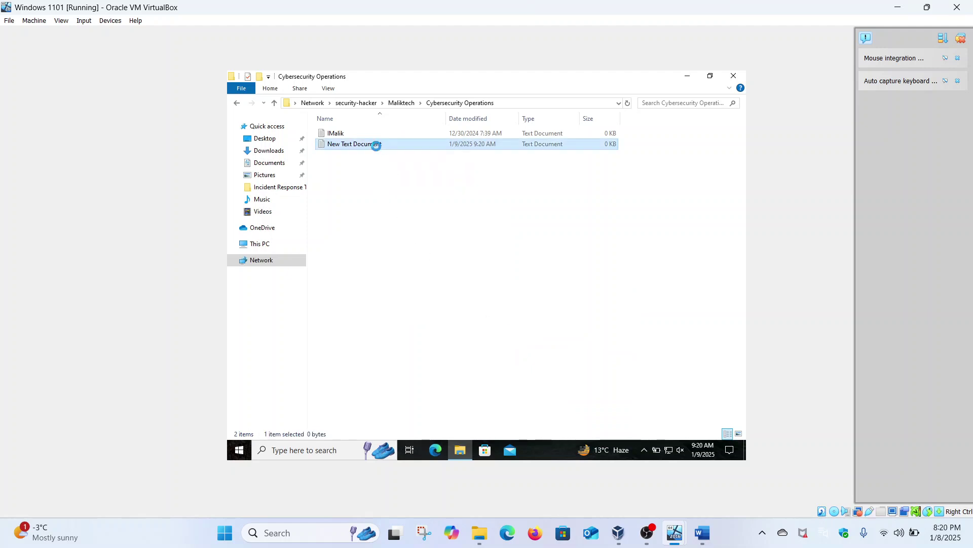
{"action": "right_click", "coordinate": [377, 147]}
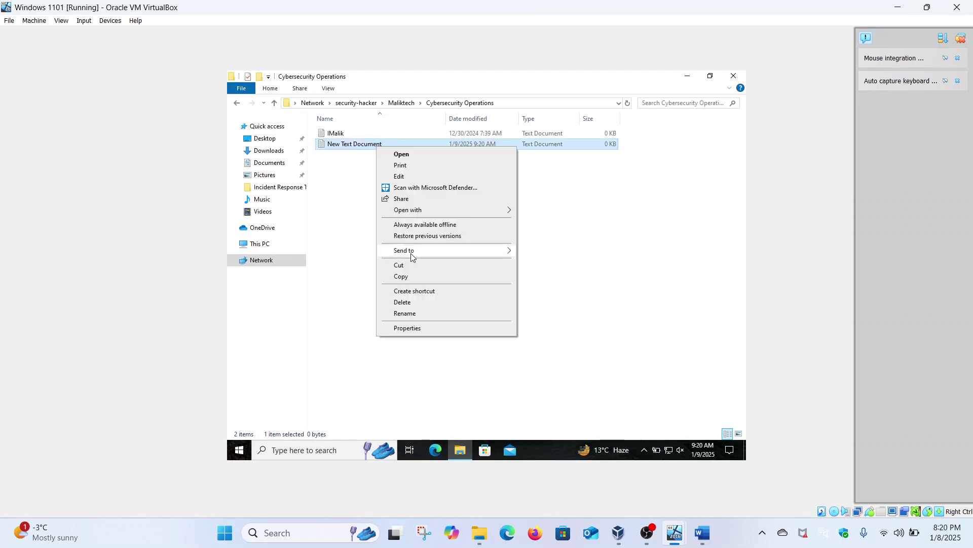
{"action": "left_click", "coordinate": [404, 302]}
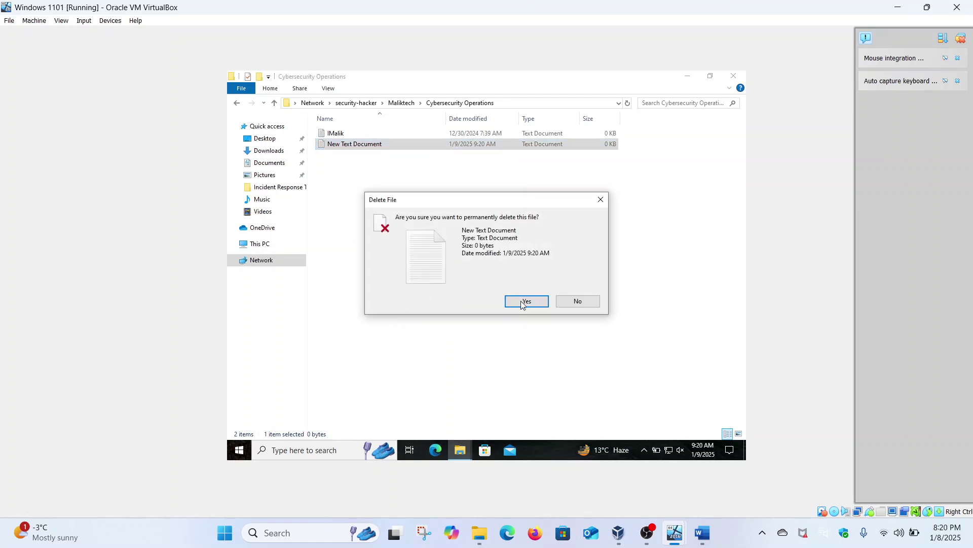
{"action": "left_click", "coordinate": [522, 303]}
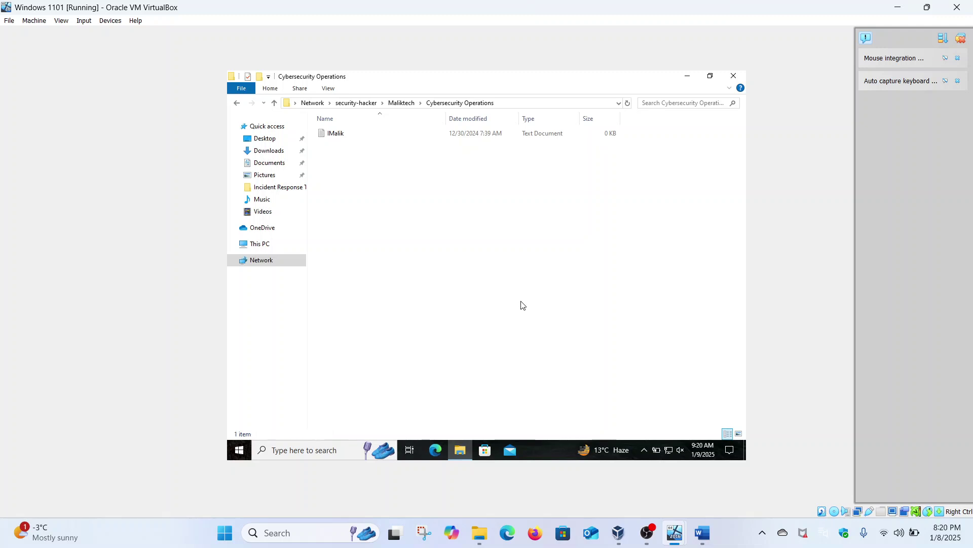
On the server, open Cybersecurity Operations' advanced security settings.
{"action": "mouse_move", "coordinate": [668, 523]}
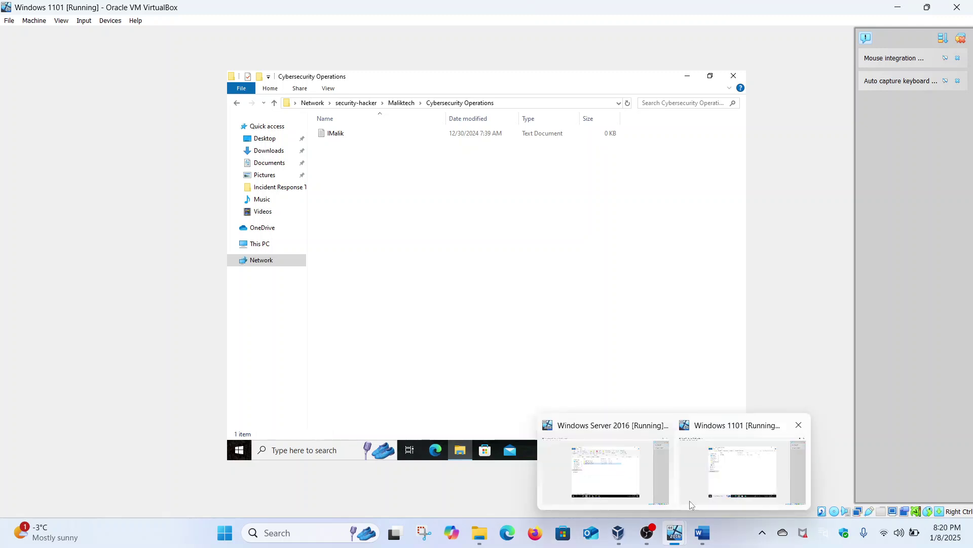
{"action": "left_click", "coordinate": [659, 462]}
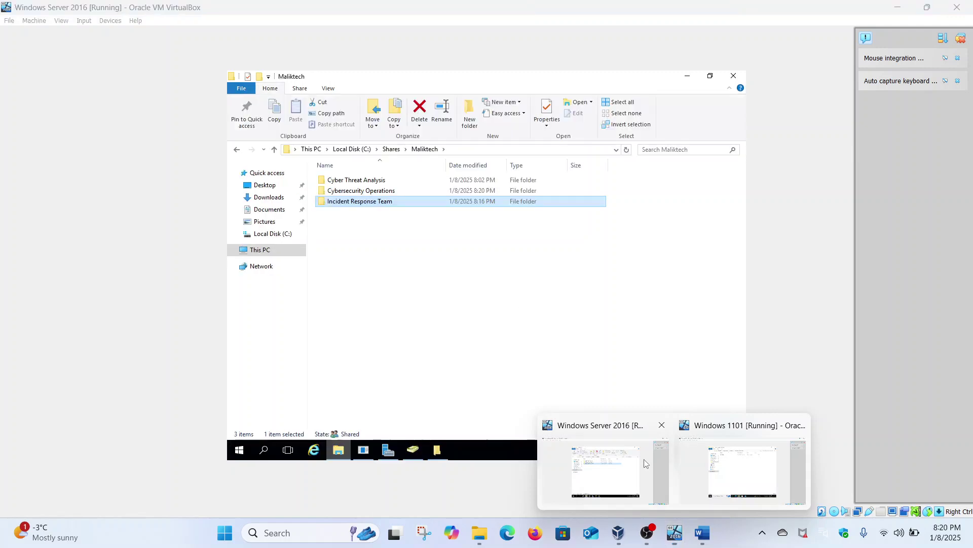
{"action": "left_click", "coordinate": [378, 191]}
{"action": "right_click", "coordinate": [378, 190]}
{"action": "left_click", "coordinate": [422, 365]}
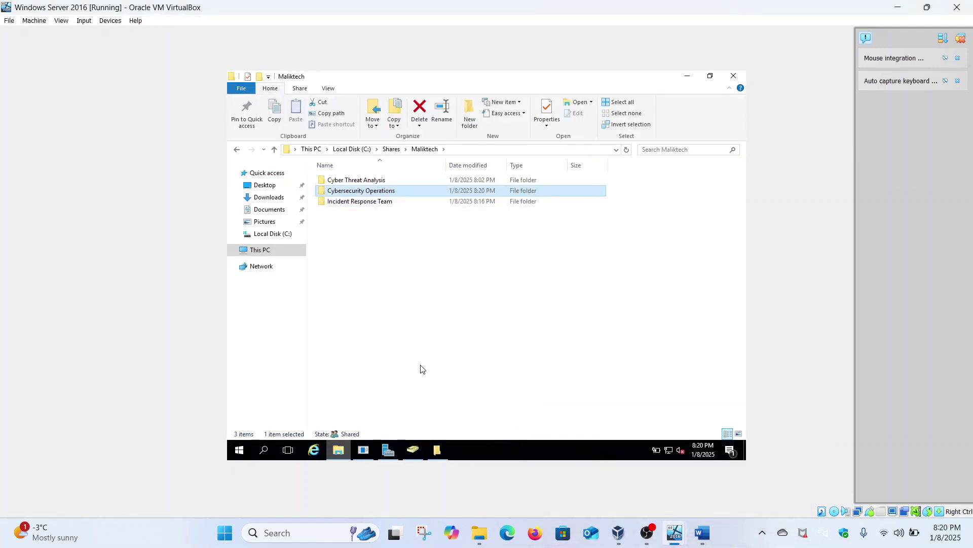
{"action": "right_click", "coordinate": [391, 192]}
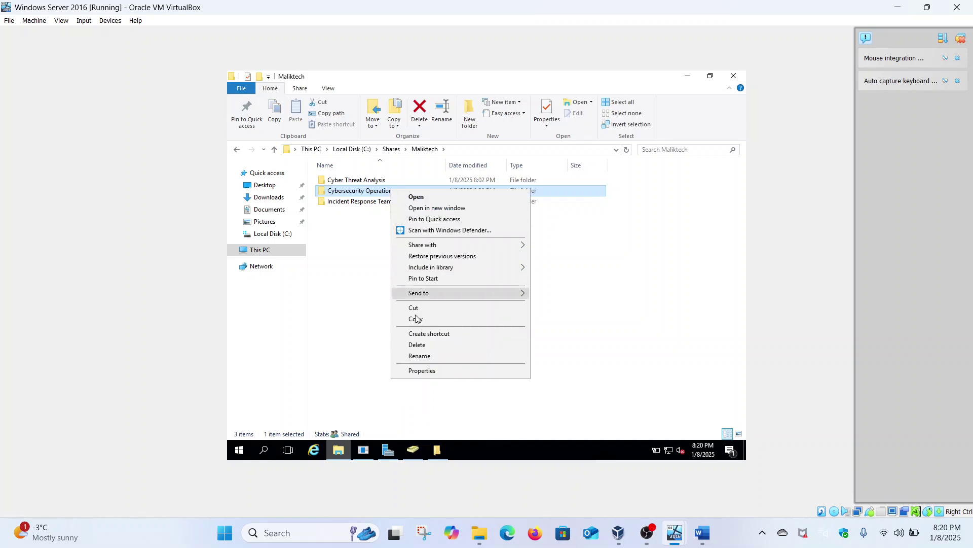
{"action": "left_click", "coordinate": [427, 370]}
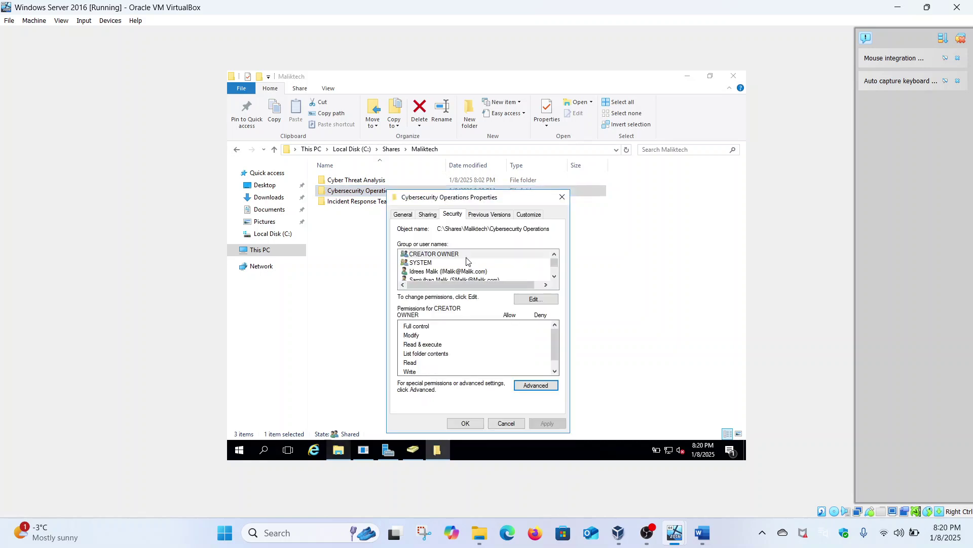
{"action": "left_click", "coordinate": [524, 384]}
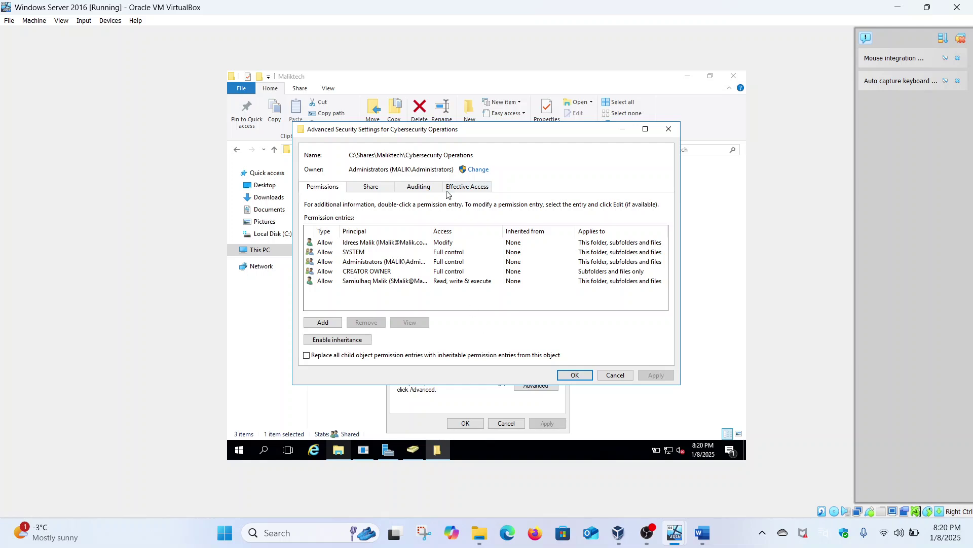
Check the domain user's effective access, noting delete still denied, then close both dialogs.
{"action": "left_click", "coordinate": [455, 191]}
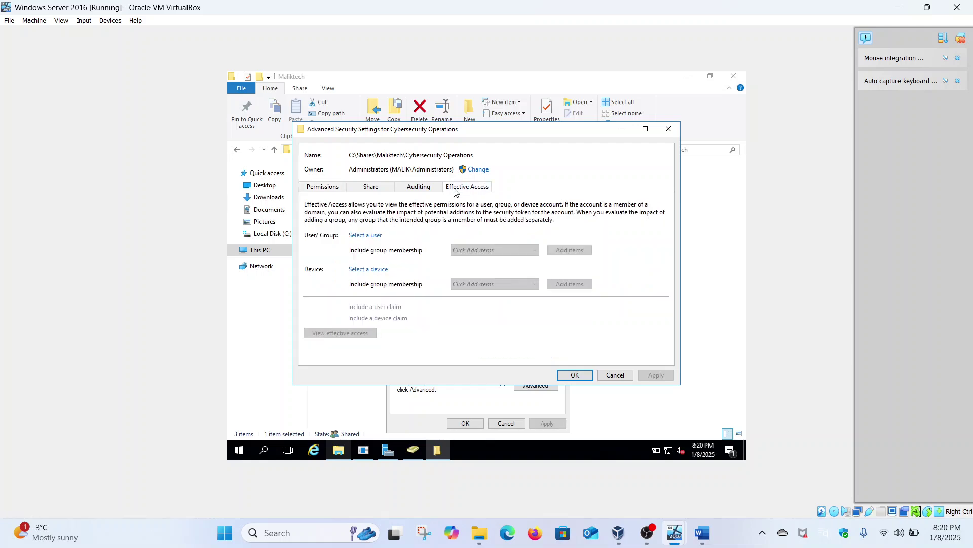
{"action": "left_click", "coordinate": [377, 236]}
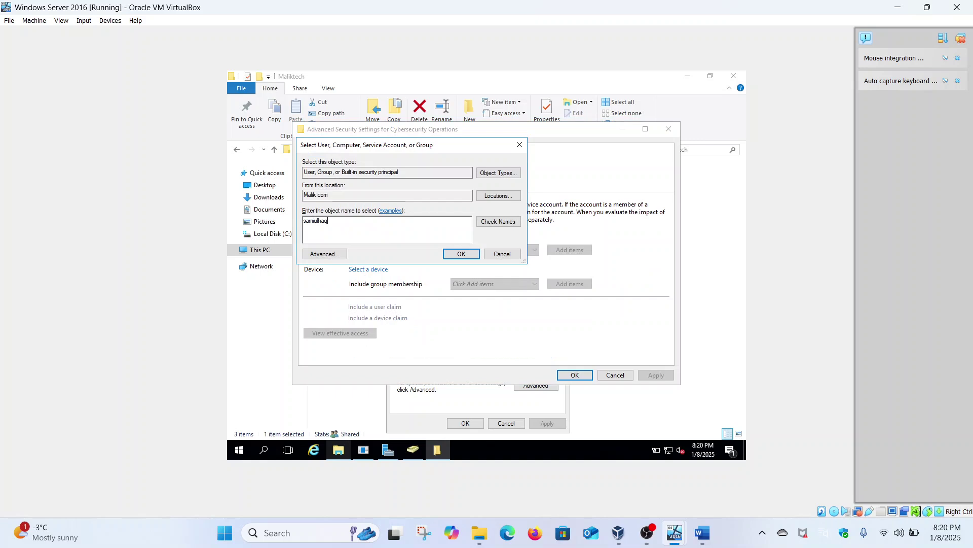
{"action": "left_click", "coordinate": [495, 222]}
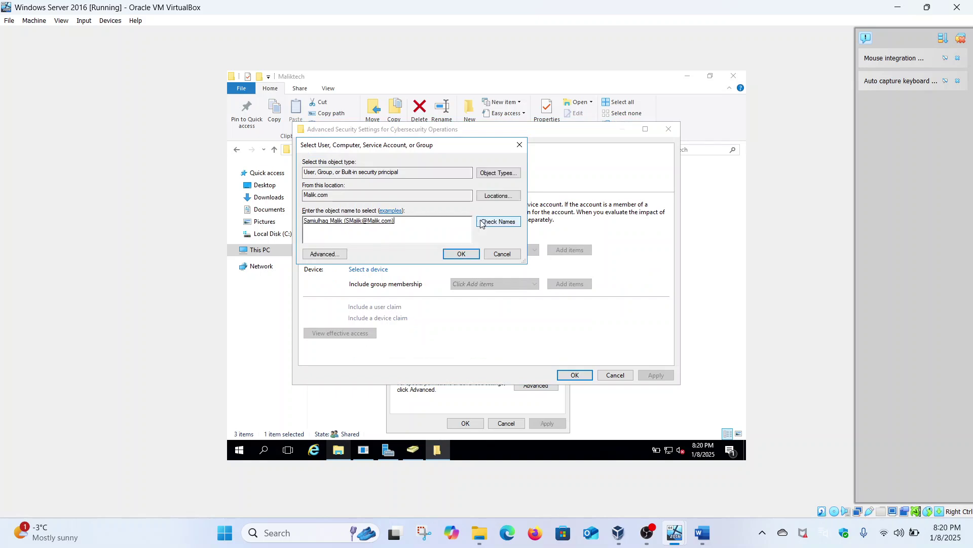
{"action": "left_click", "coordinate": [464, 255]}
{"action": "left_click", "coordinate": [369, 333]}
{"action": "scroll", "coordinate": [370, 333], "scroll_direction": "down", "scroll_amount": 3}
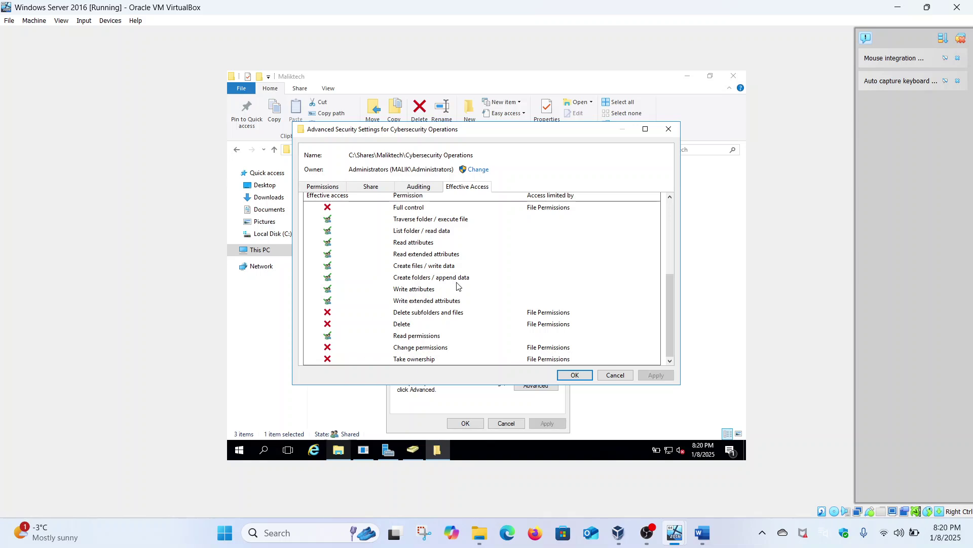
{"action": "left_click", "coordinate": [575, 375]}
{"action": "left_click", "coordinate": [482, 423]}
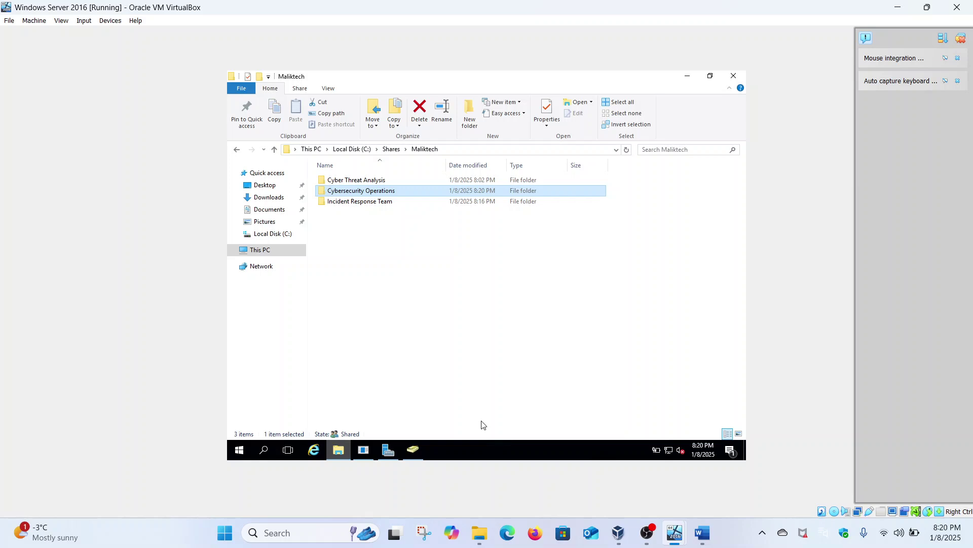
Remove the domain user's Read, write & execute entry from Cybersecurity Operations and apply it.
{"action": "right_click", "coordinate": [390, 194]}
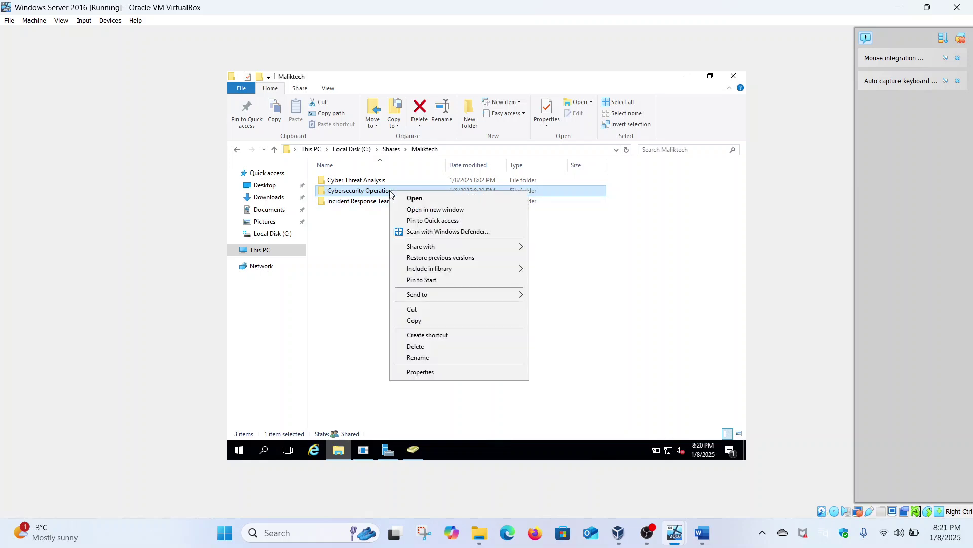
{"action": "left_click", "coordinate": [430, 373]}
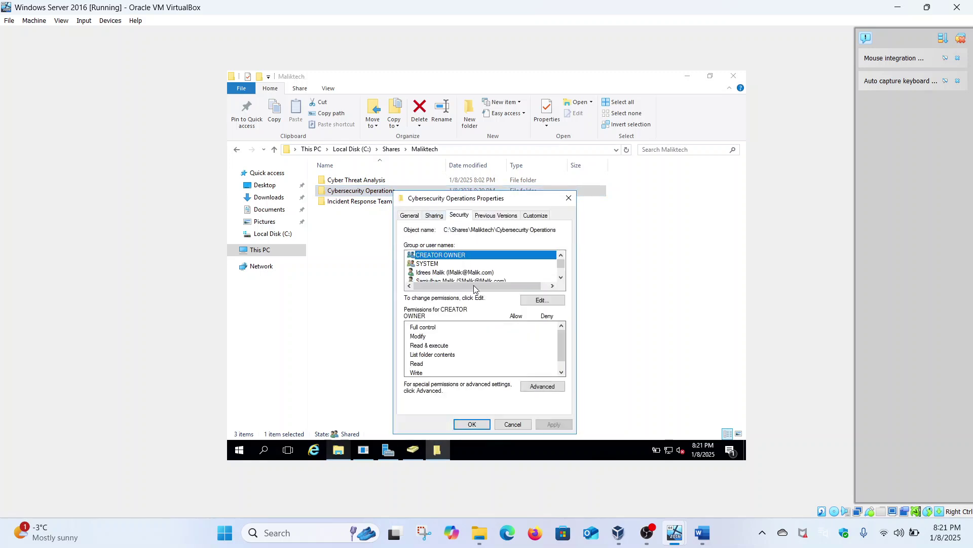
{"action": "left_click", "coordinate": [539, 385]}
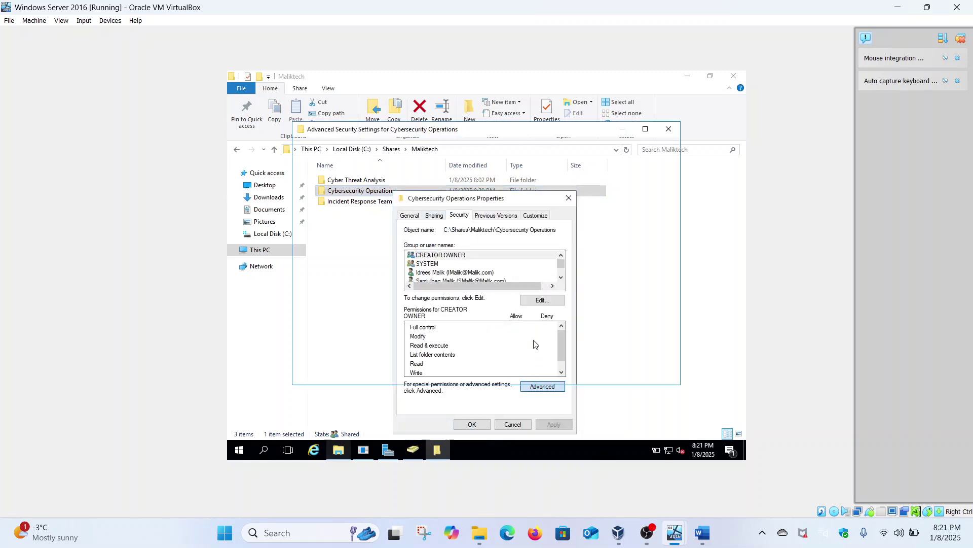
{"action": "left_click", "coordinate": [399, 284]}
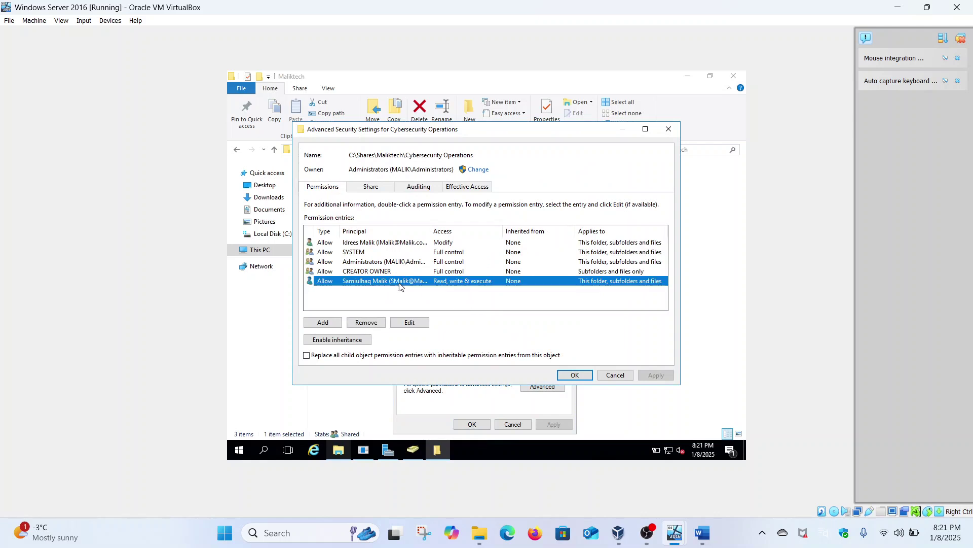
{"action": "left_click", "coordinate": [365, 323]}
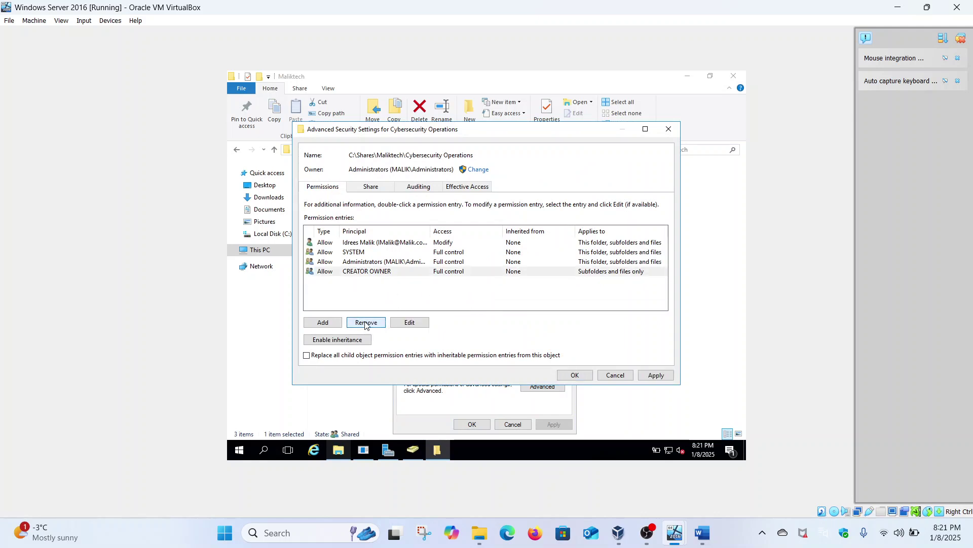
{"action": "left_click", "coordinate": [654, 375]}
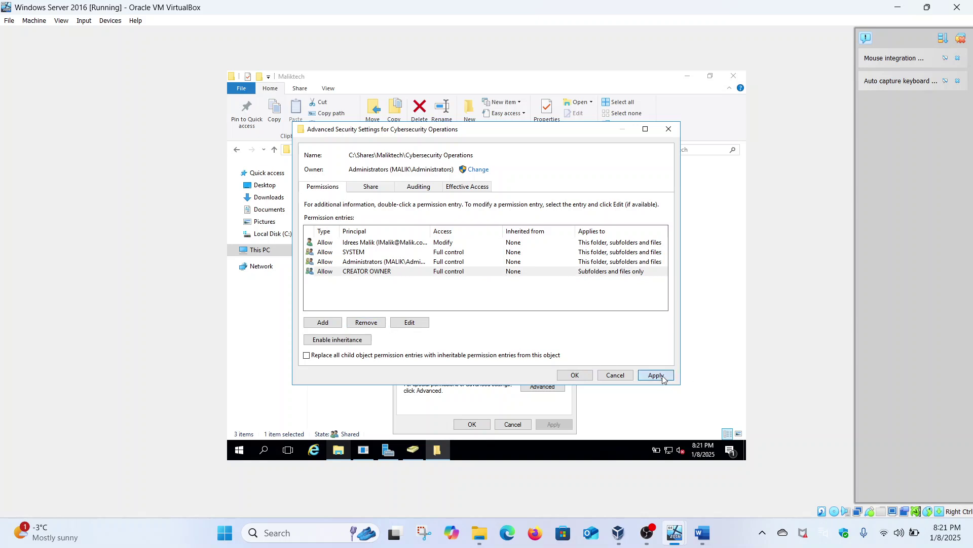
{"action": "left_click", "coordinate": [585, 376]}
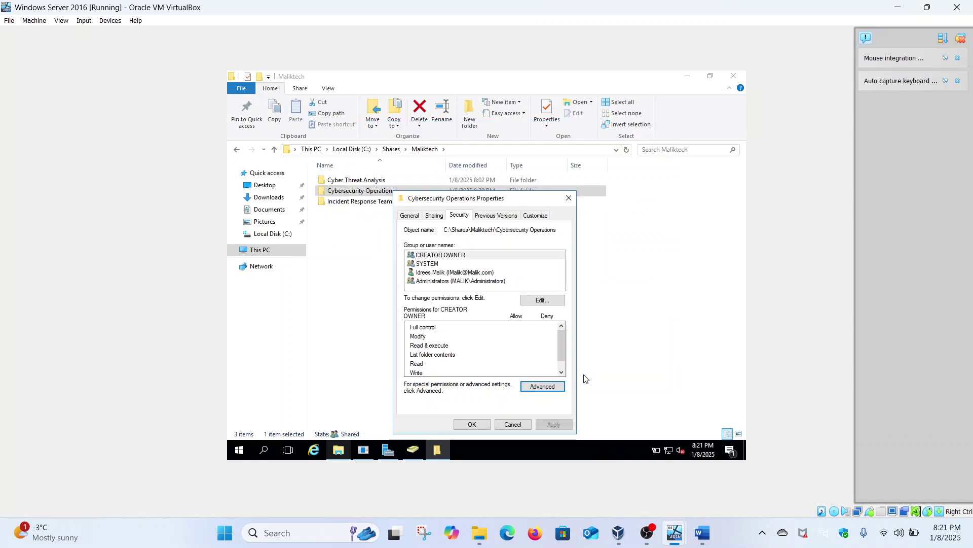
{"action": "left_click", "coordinate": [471, 424]}
Sign the Windows 11 client user out from Start, signing out anyway despite open apps.
{"action": "mouse_move", "coordinate": [674, 532]}
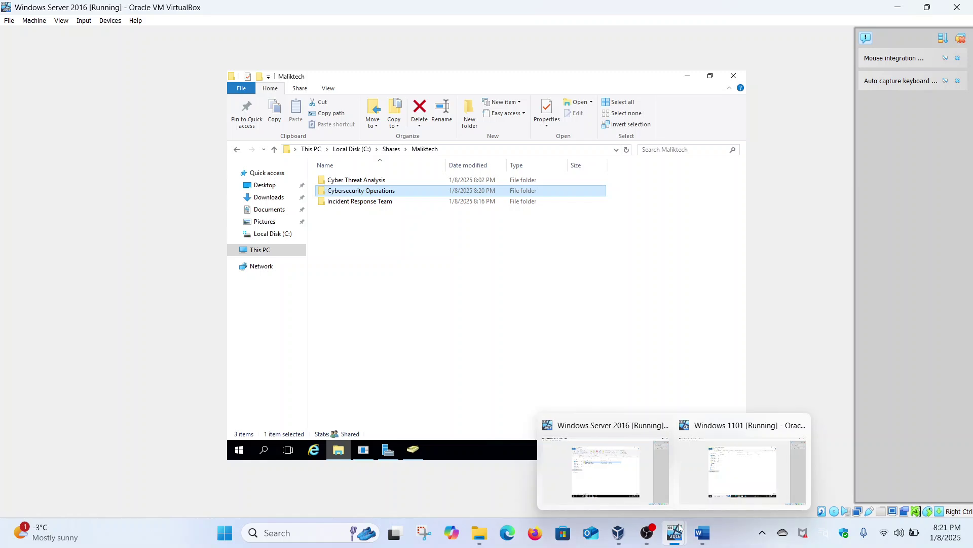
{"action": "left_click", "coordinate": [708, 463]}
{"action": "left_click", "coordinate": [245, 454]}
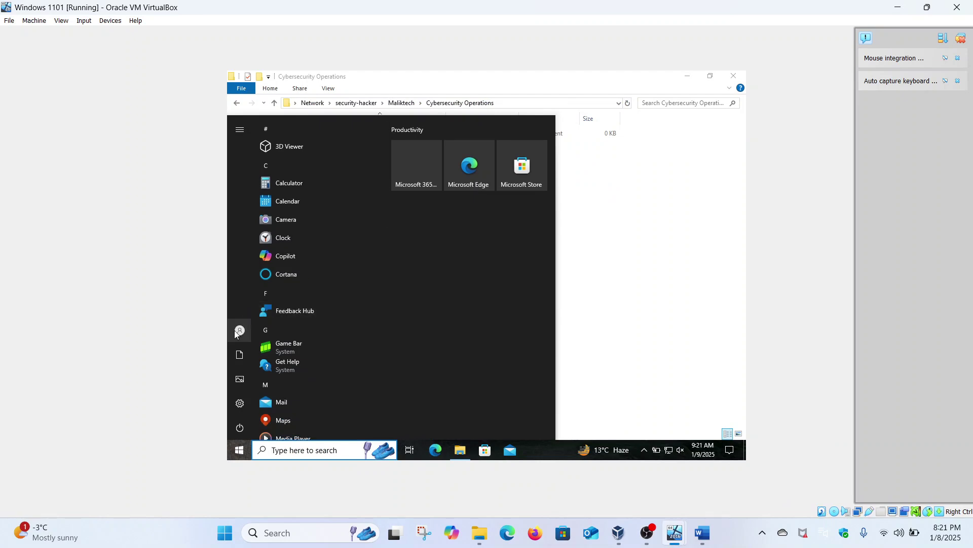
{"action": "left_click", "coordinate": [240, 331]}
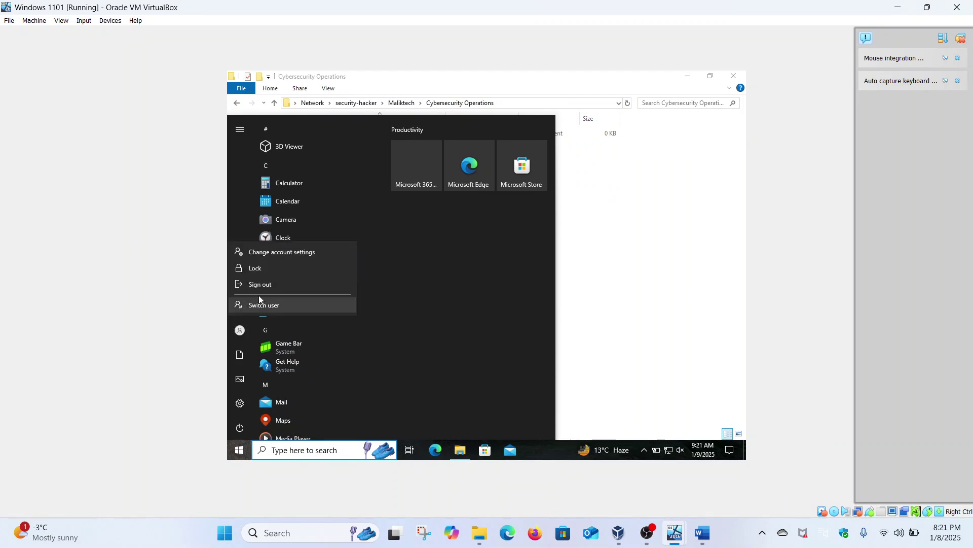
{"action": "left_click", "coordinate": [268, 288]}
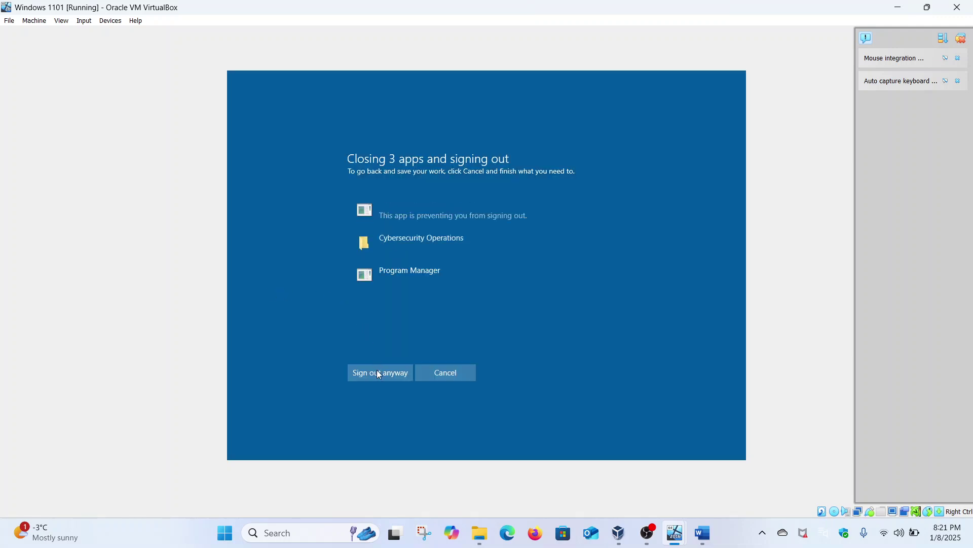
{"action": "left_click", "coordinate": [380, 374]}
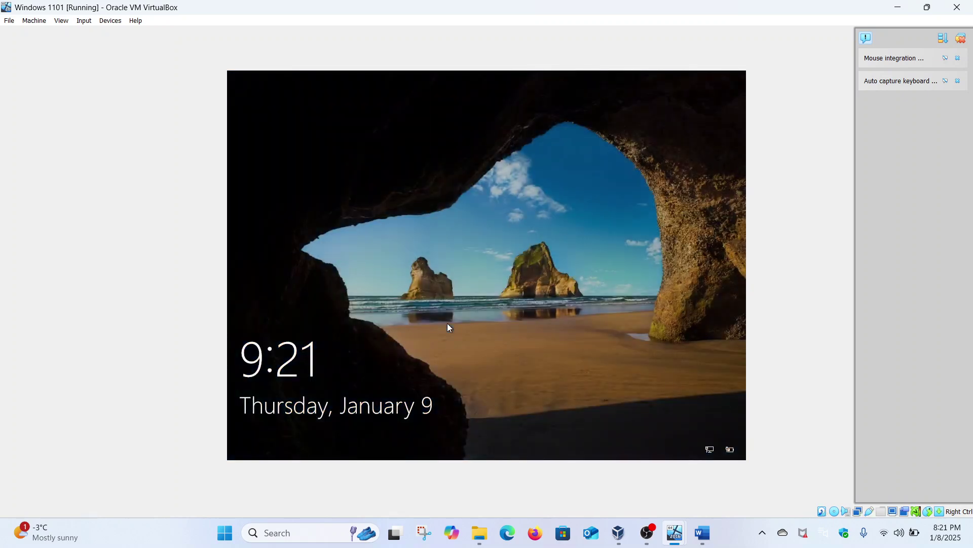
Sign back in to the client with the account password.
{"action": "left_click", "coordinate": [447, 323]}
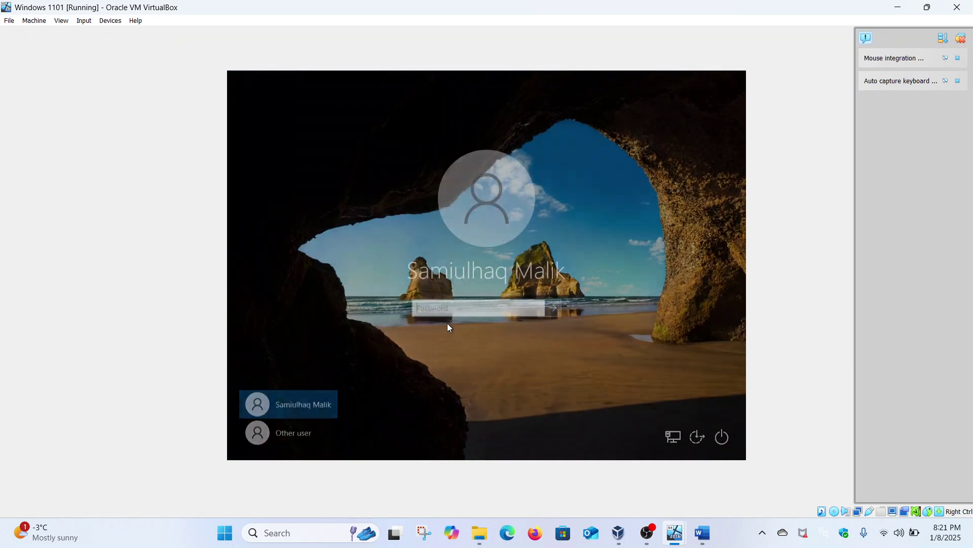
{"action": "key", "text": "Caps_Lock"}
{"action": "type", "text": "•"}
{"action": "key", "text": "Caps_Lock"}
{"action": "type", "text": "•"}
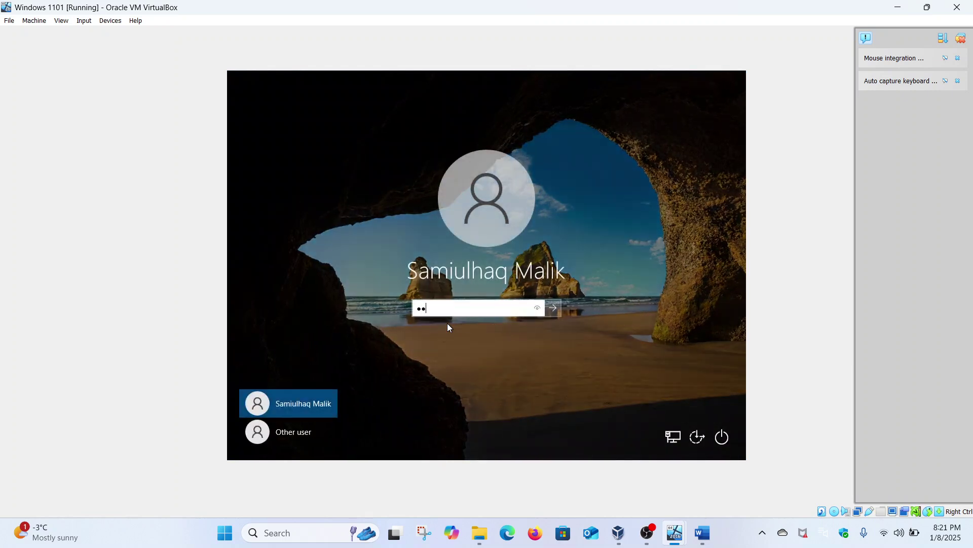
{"action": "key", "text": "Return"}
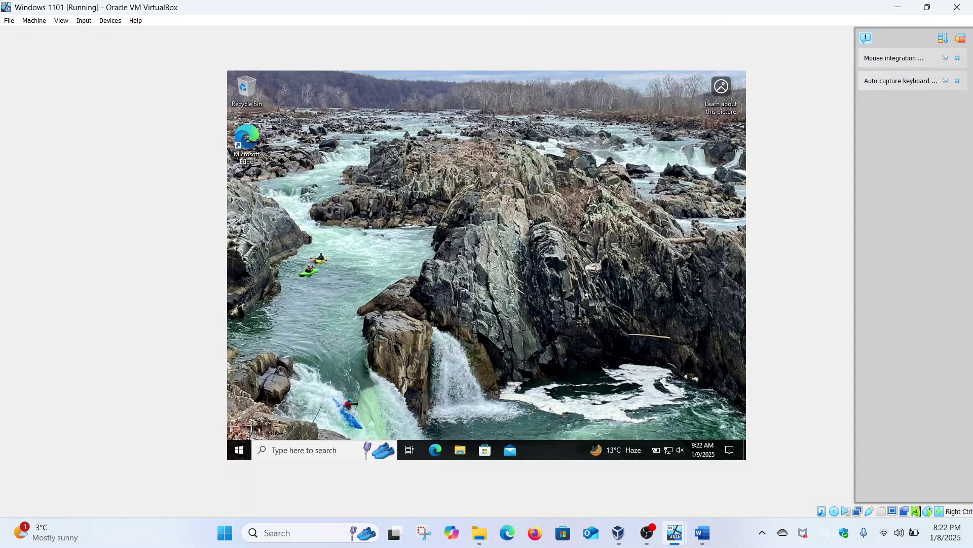
Browse to the security-hacker server and open the Maliktech share.
{"action": "left_click", "coordinate": [460, 451]}
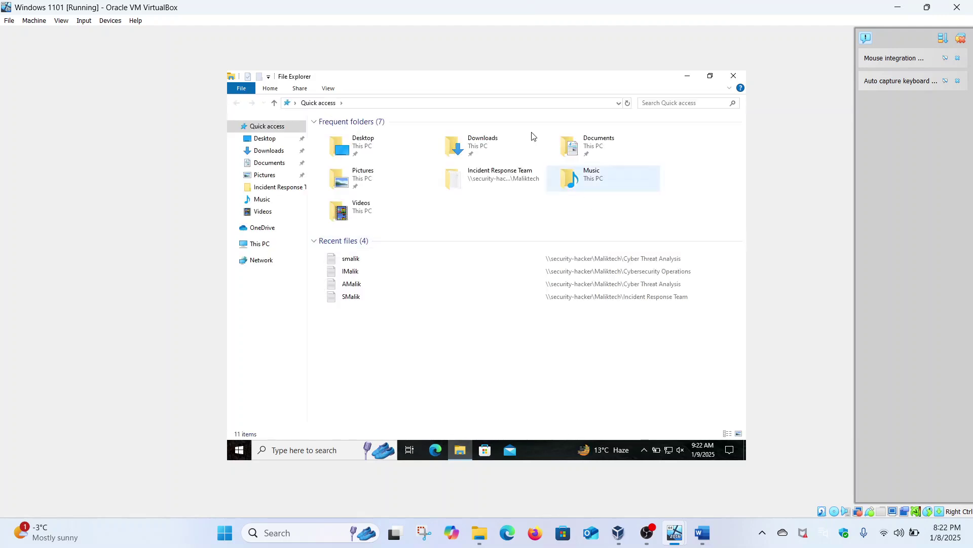
{"action": "left_click", "coordinate": [440, 103]}
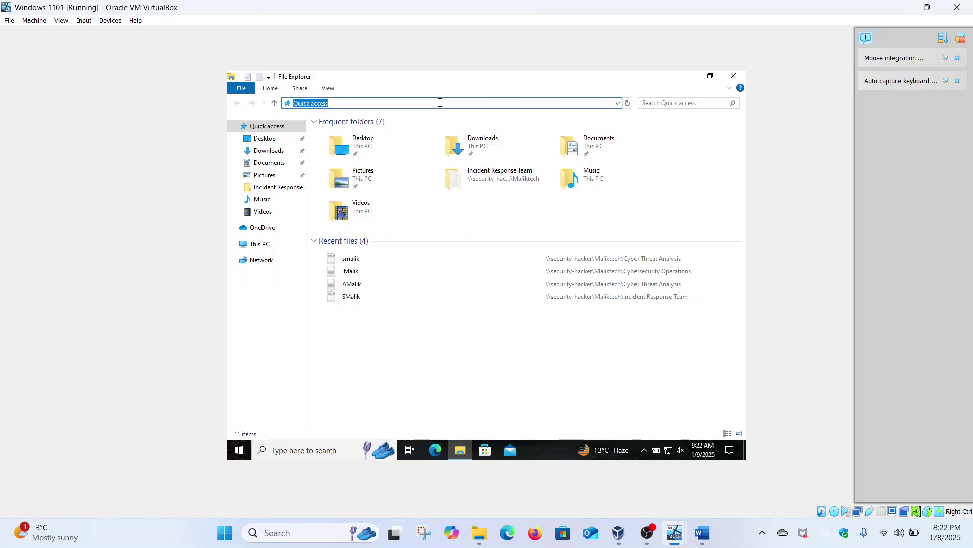
{"action": "type", "text": "\\sec"}
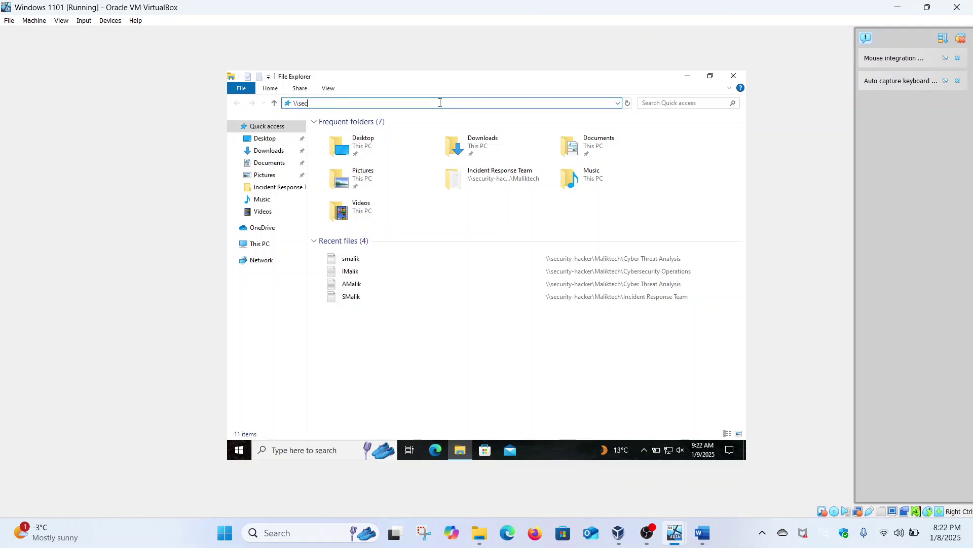
{"action": "type", "text": "urity-hacker"}
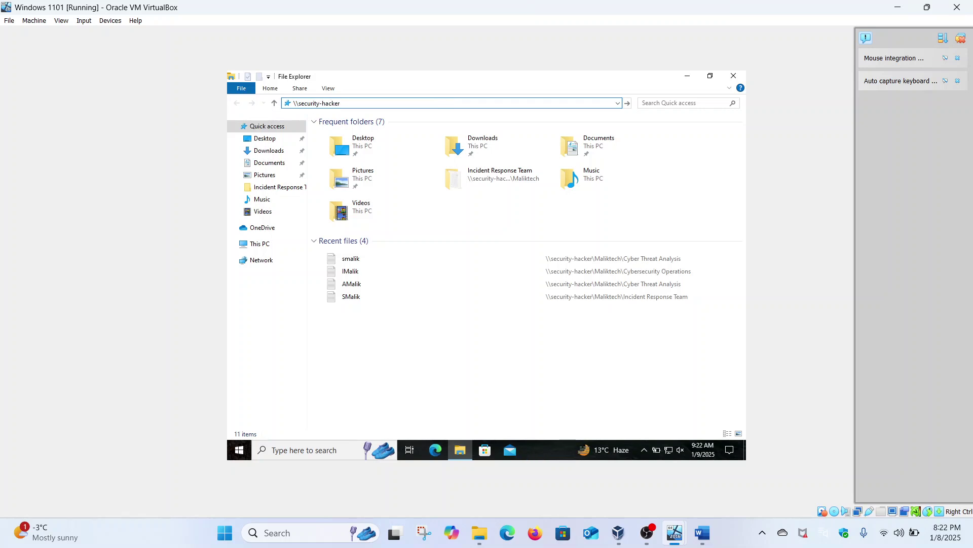
{"action": "key", "text": "Return"}
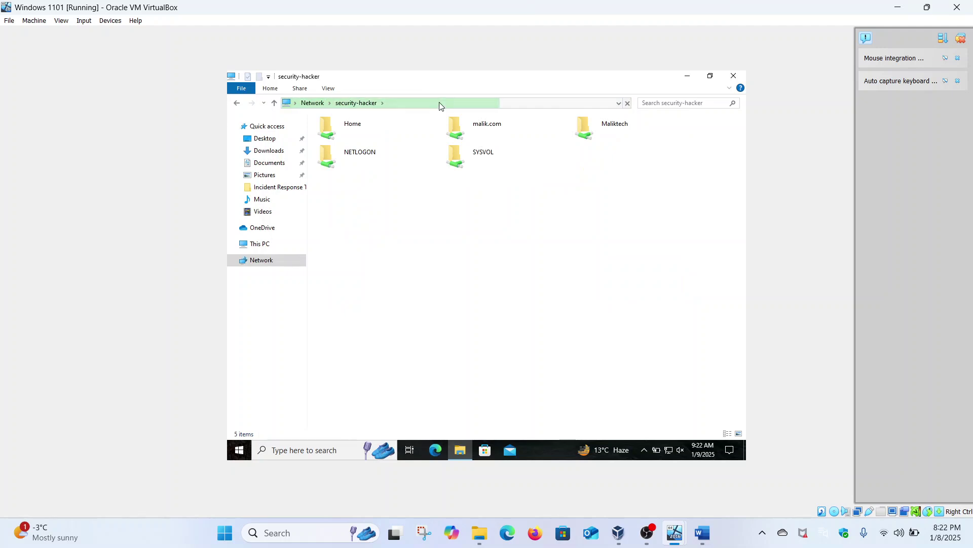
{"action": "double_click", "coordinate": [599, 126]}
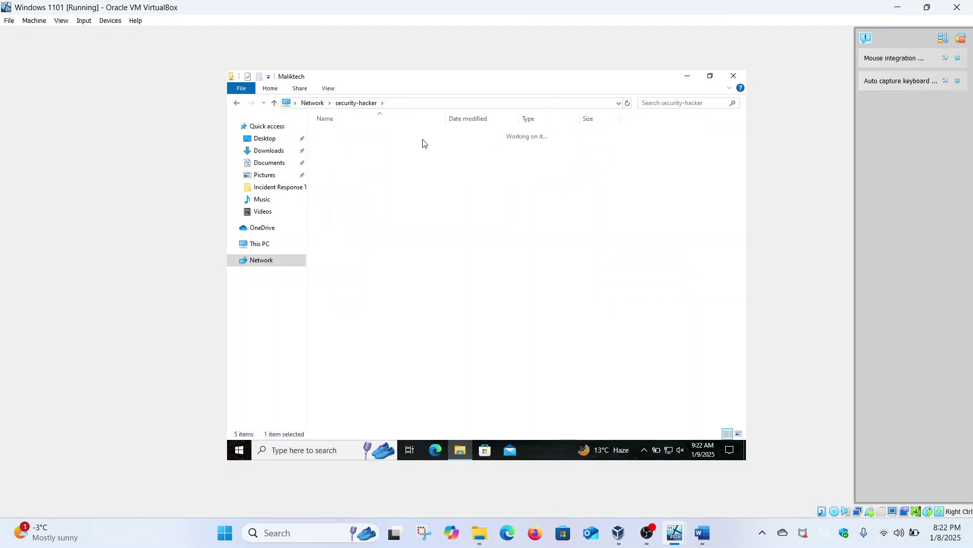
Confirm Cyber Threat Analysis and Cybersecurity Operations are denied, then open Incident Response Team.
{"action": "double_click", "coordinate": [352, 135]}
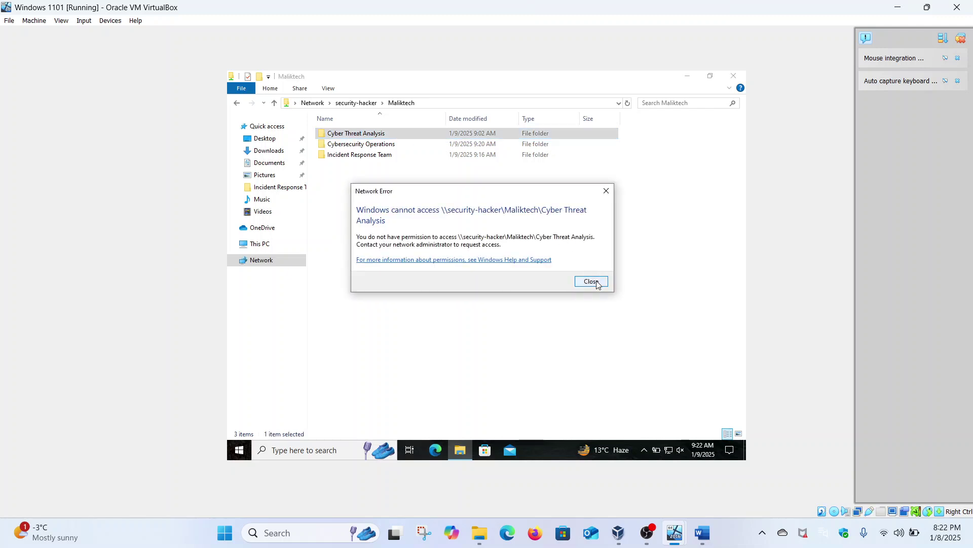
{"action": "left_click", "coordinate": [591, 281]}
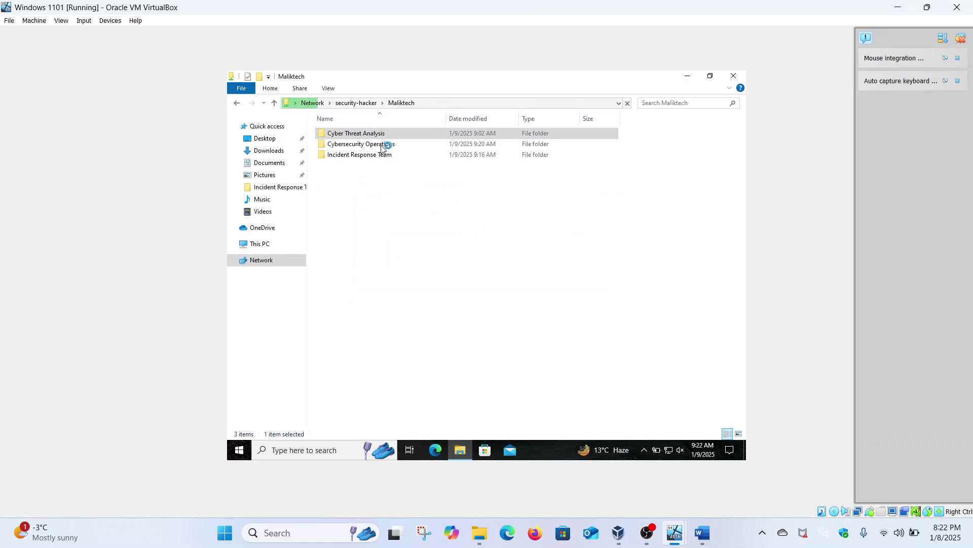
{"action": "double_click", "coordinate": [382, 146]}
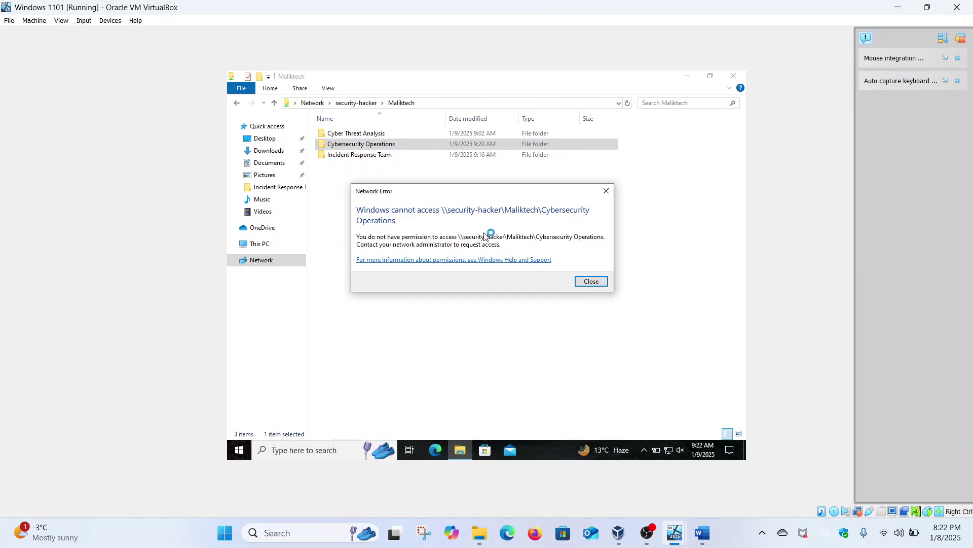
{"action": "left_click", "coordinate": [591, 281]}
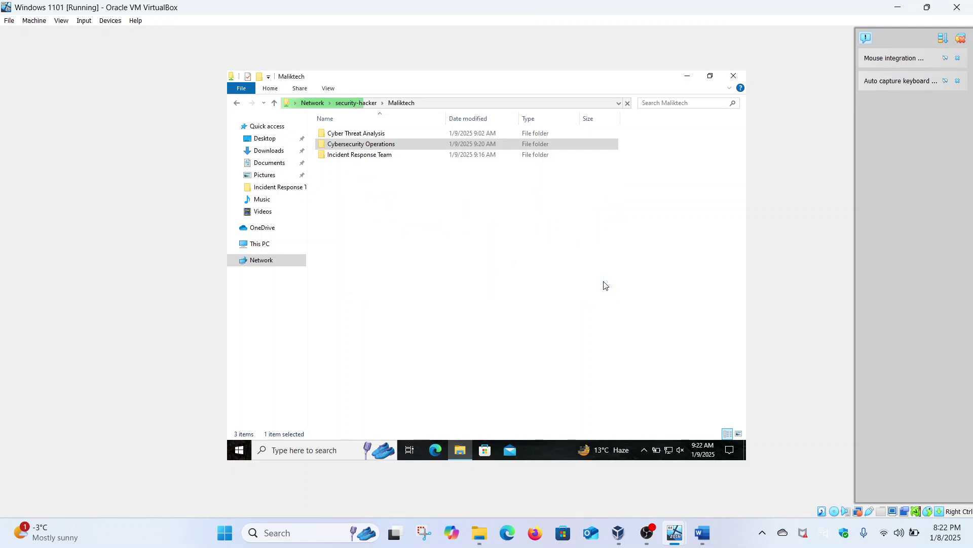
{"action": "left_click", "coordinate": [391, 155]}
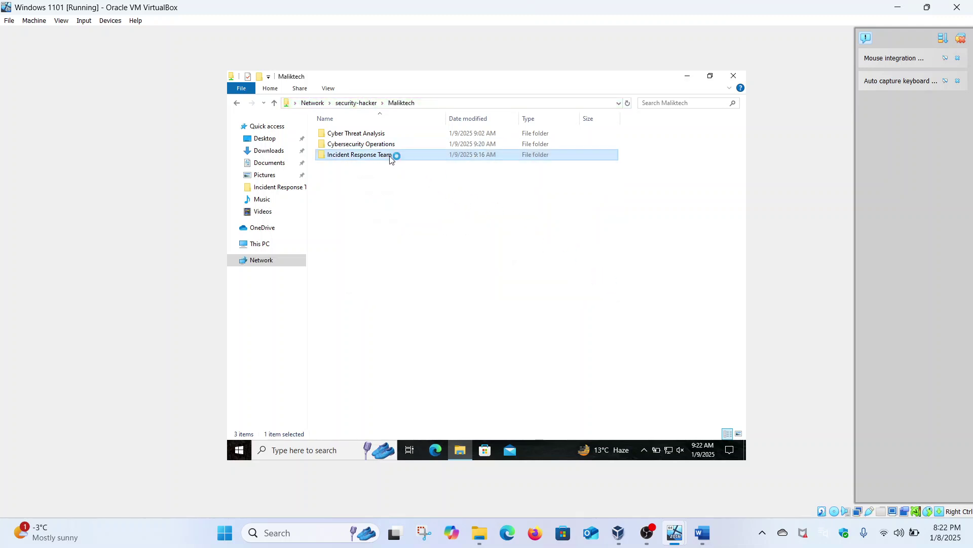
{"action": "double_click", "coordinate": [391, 155]}
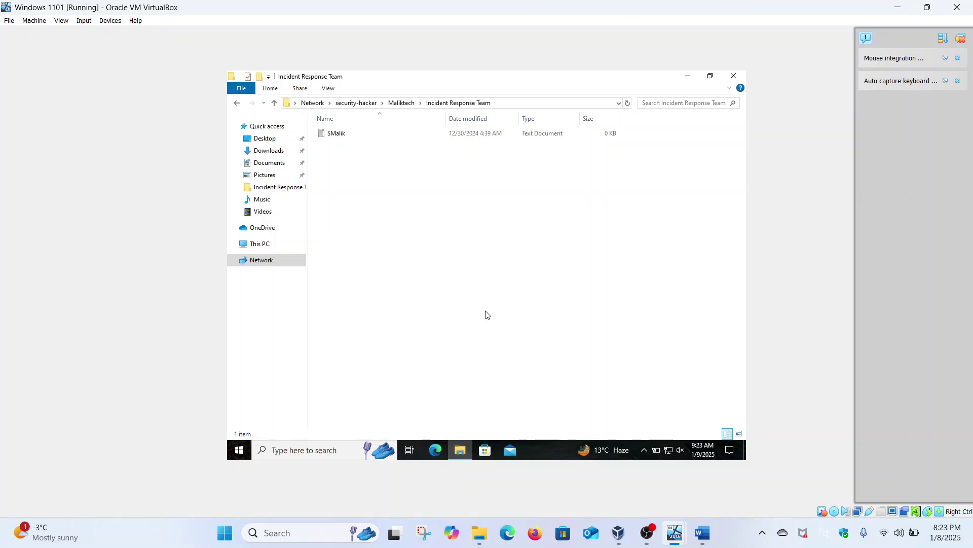
Review the Part 2 task list in Word, then bring OBS Studio to the front.
{"action": "left_click", "coordinate": [699, 459]}
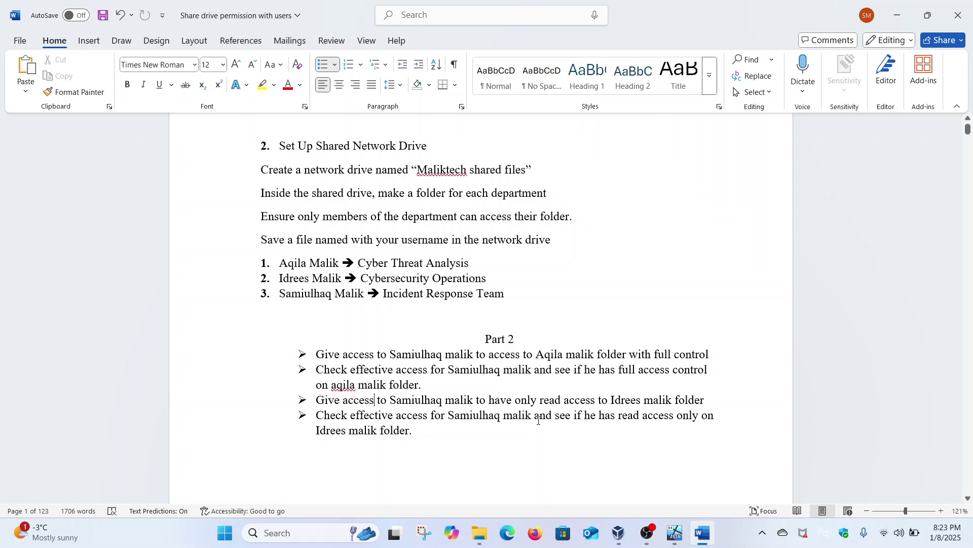
{"action": "left_click", "coordinate": [647, 532]}
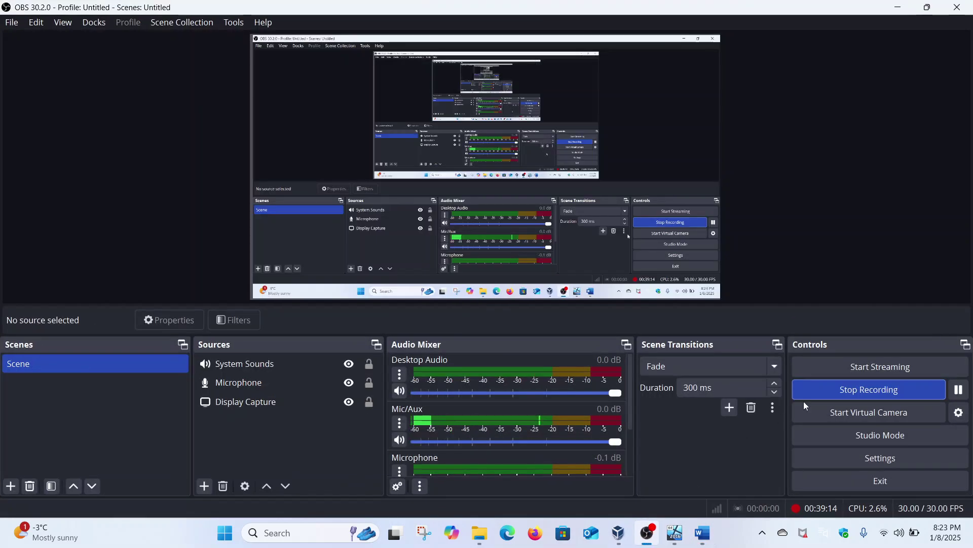